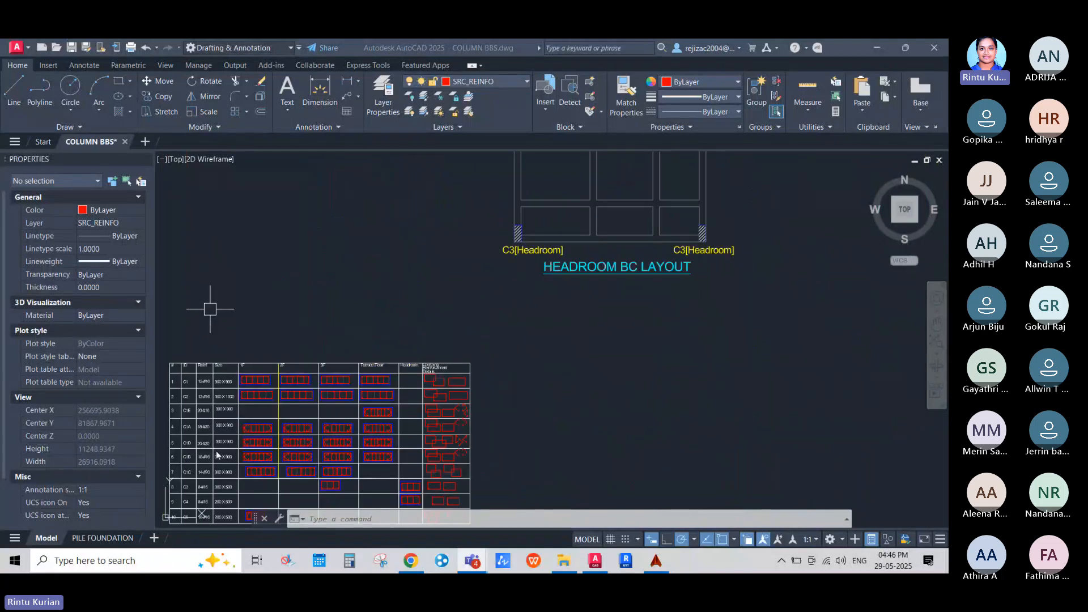
View the PILE FOUNDATION layout sheet, then return to model space.
{"action": "mouse_move", "coordinate": [83, 540]}
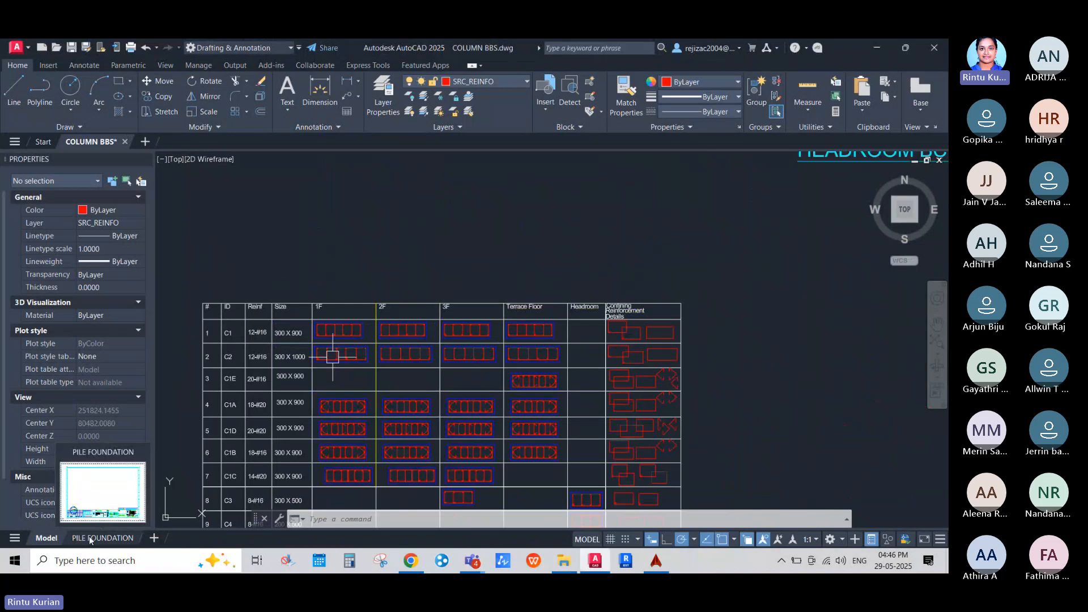
{"action": "left_click", "coordinate": [90, 539]}
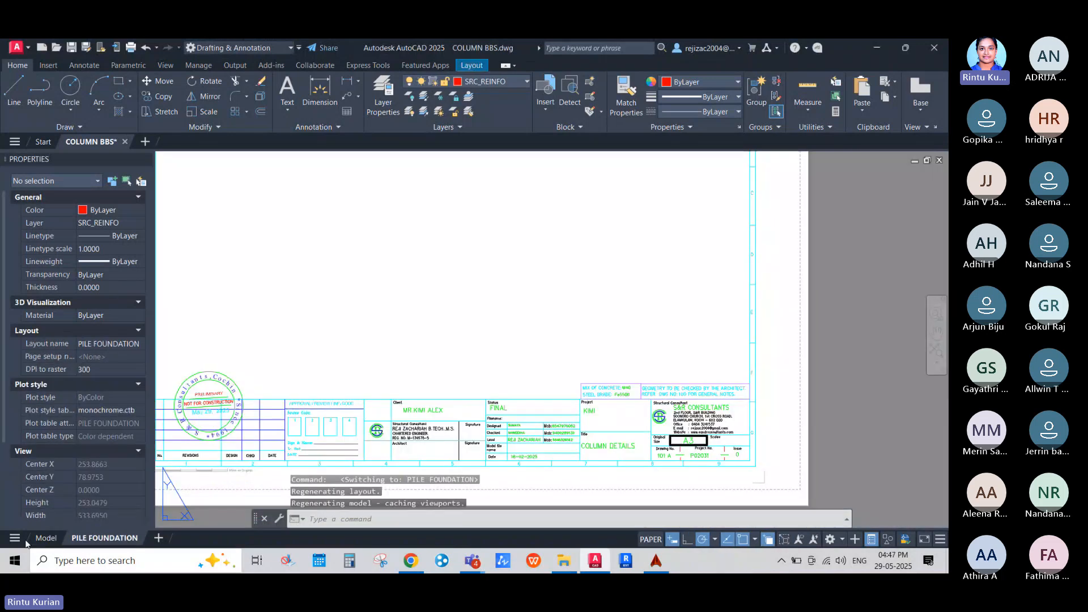
{"action": "left_click", "coordinate": [45, 539]}
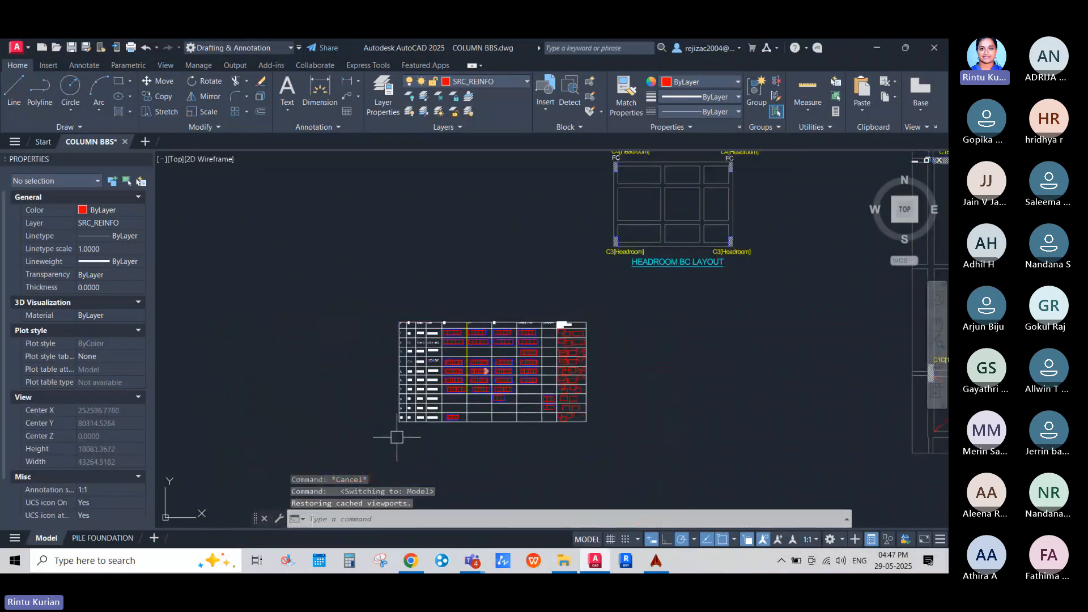
Examine the column schedule table's IDs, reinforcement, sizes and floor-wise cross-sections for columns C1 to C5.
{"action": "scroll", "coordinate": [526, 331], "scroll_direction": "up", "scroll_amount": 5}
{"action": "scroll", "coordinate": [590, 272], "scroll_direction": "up", "scroll_amount": 2}
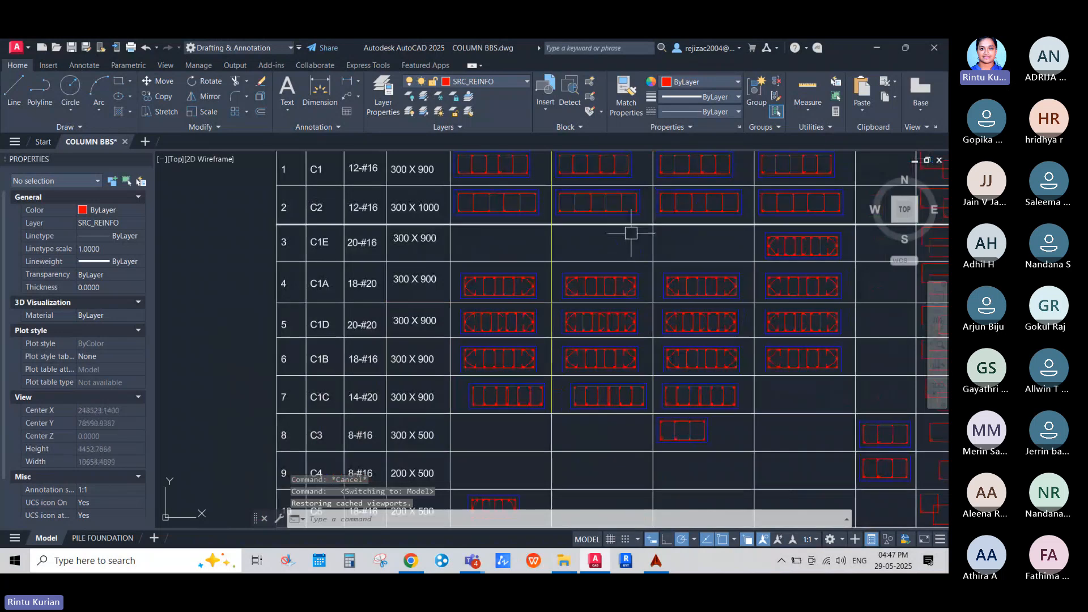
{"action": "middle_click_drag", "start_coordinate": [620, 244], "coordinate": [562, 301]}
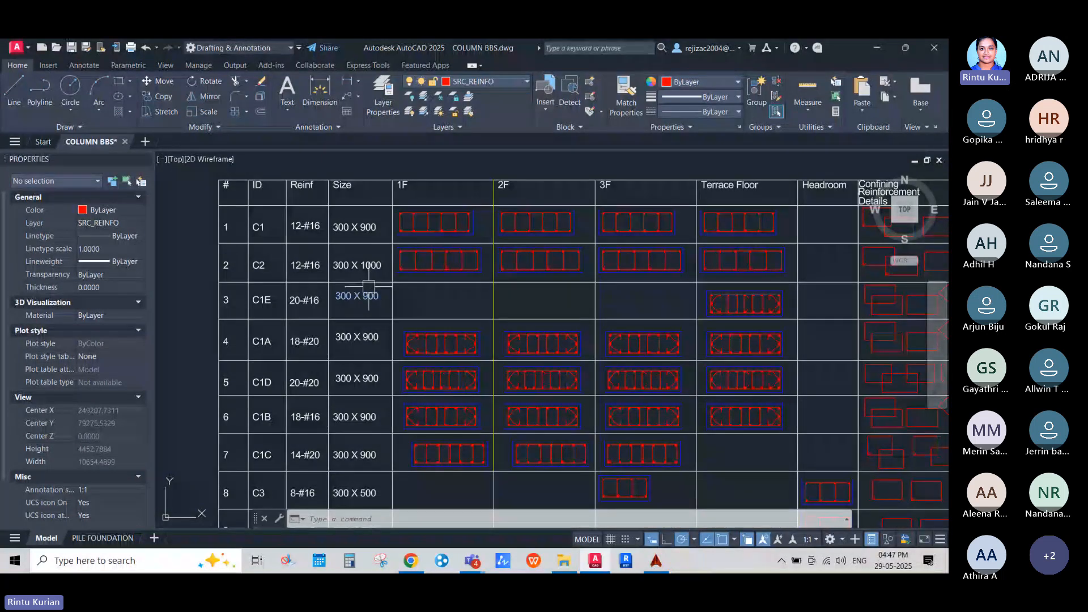
{"action": "scroll", "coordinate": [369, 287], "scroll_direction": "down", "scroll_amount": 3}
{"action": "scroll", "coordinate": [442, 278], "scroll_direction": "up", "scroll_amount": 3}
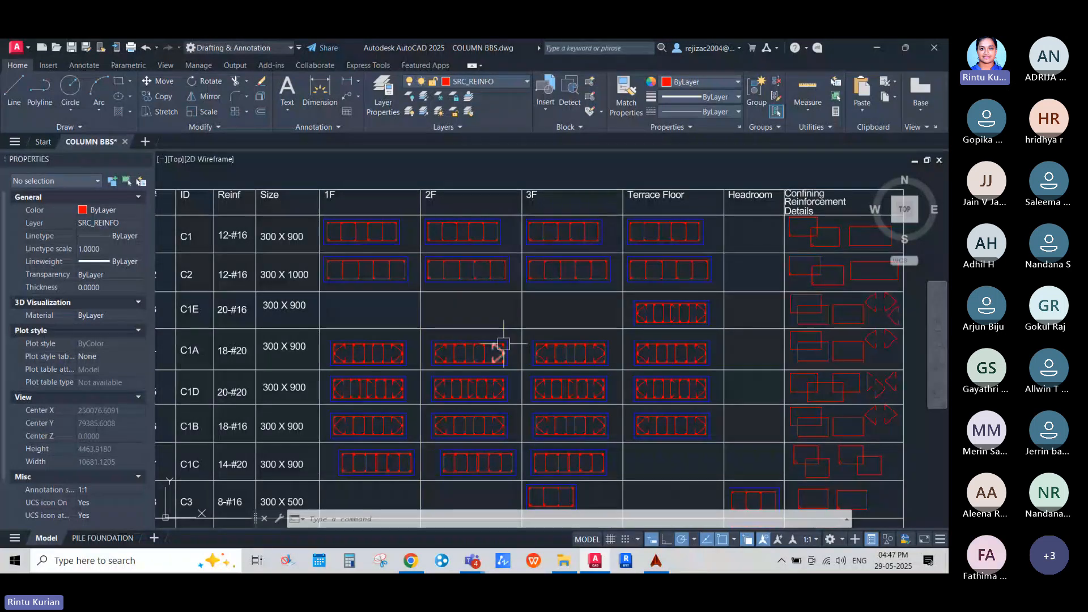
{"action": "scroll", "coordinate": [505, 343], "scroll_direction": "down", "scroll_amount": 2}
{"action": "scroll", "coordinate": [499, 425], "scroll_direction": "up", "scroll_amount": 2}
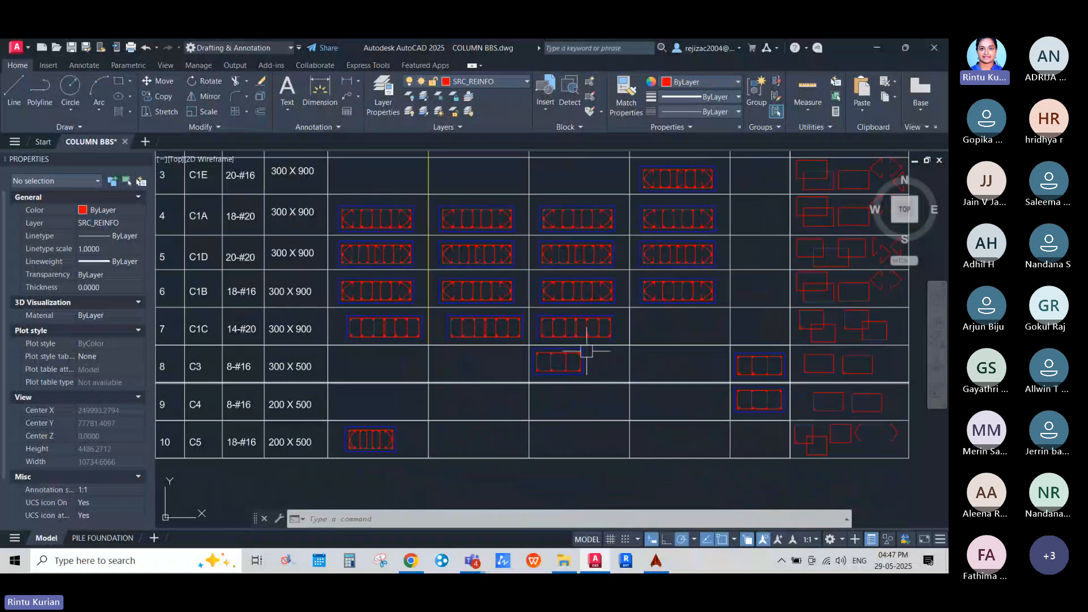
{"action": "scroll", "coordinate": [586, 352], "scroll_direction": "down", "scroll_amount": 1}
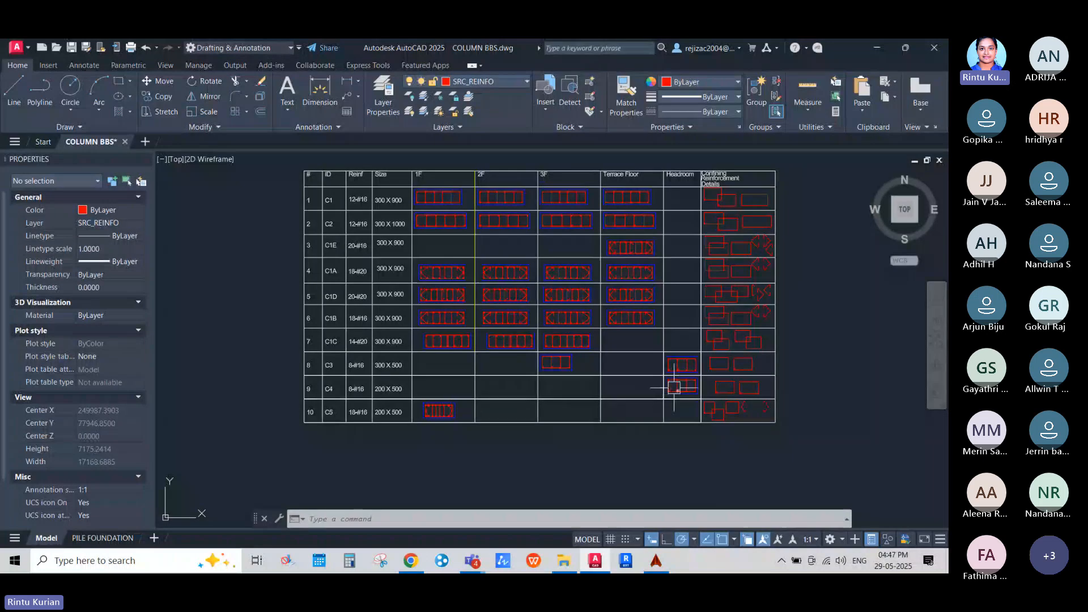
{"action": "scroll", "coordinate": [675, 387], "scroll_direction": "up", "scroll_amount": 2}
{"action": "scroll", "coordinate": [426, 408], "scroll_direction": "down", "scroll_amount": 2}
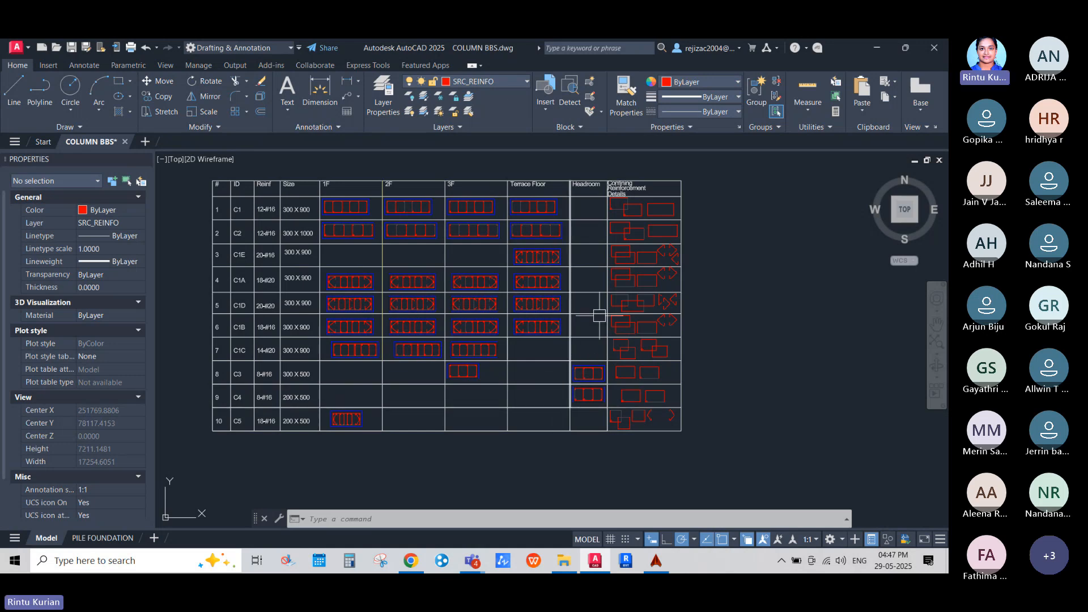
Inspect the Confining Reinforcement Details column and compare it with the Terrace Floor sections of the upper rows.
{"action": "scroll", "coordinate": [646, 183], "scroll_direction": "up", "scroll_amount": 10}
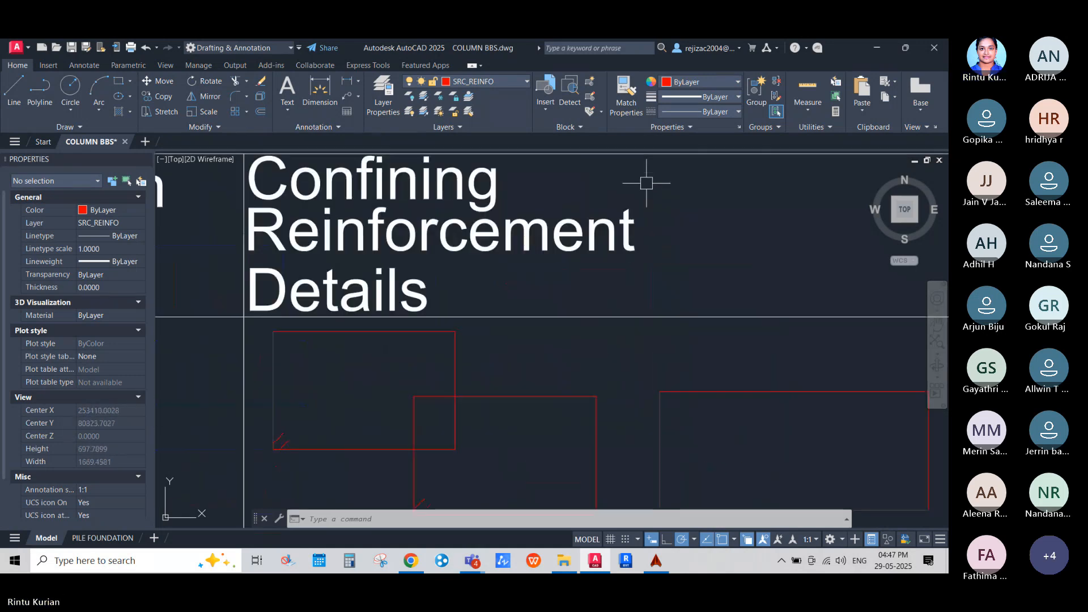
{"action": "scroll", "coordinate": [562, 286], "scroll_direction": "down", "scroll_amount": 2}
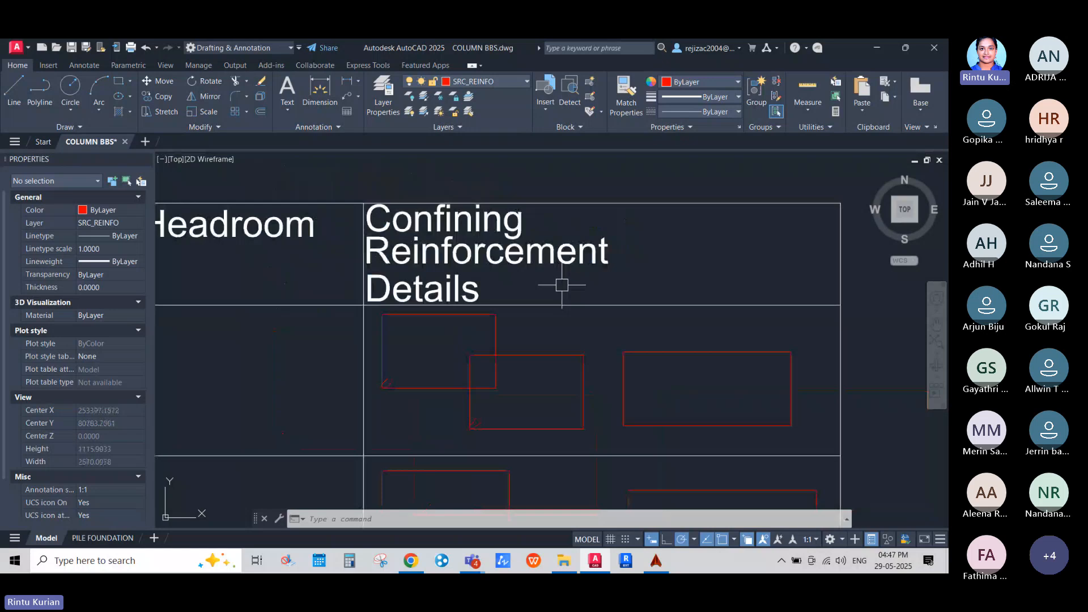
{"action": "scroll", "coordinate": [562, 285], "scroll_direction": "down", "scroll_amount": 9}
{"action": "scroll", "coordinate": [567, 287], "scroll_direction": "down", "scroll_amount": 4}
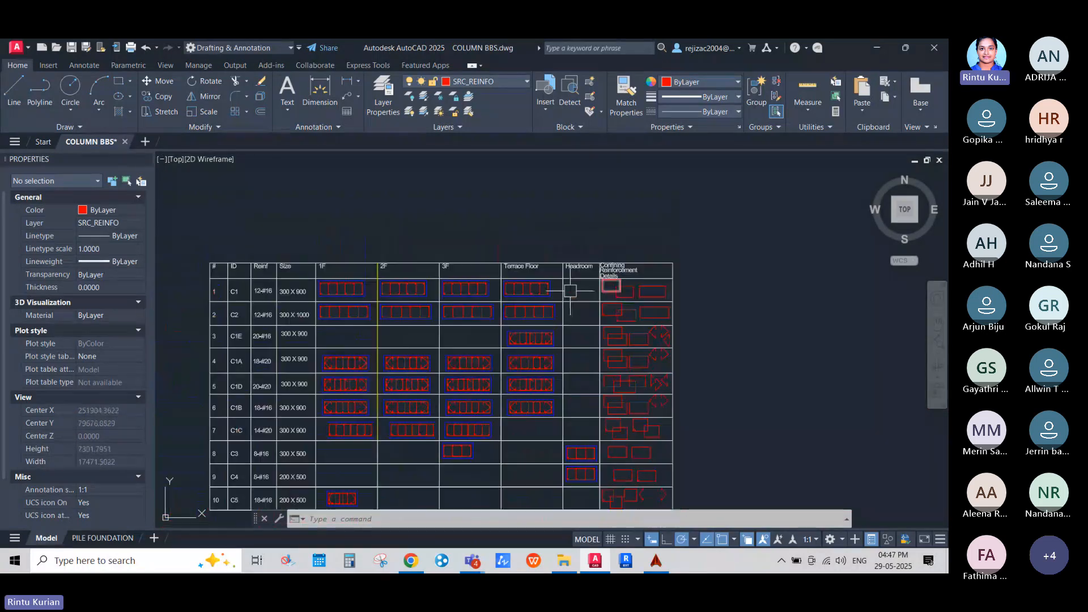
{"action": "scroll", "coordinate": [511, 288], "scroll_direction": "up", "scroll_amount": 10}
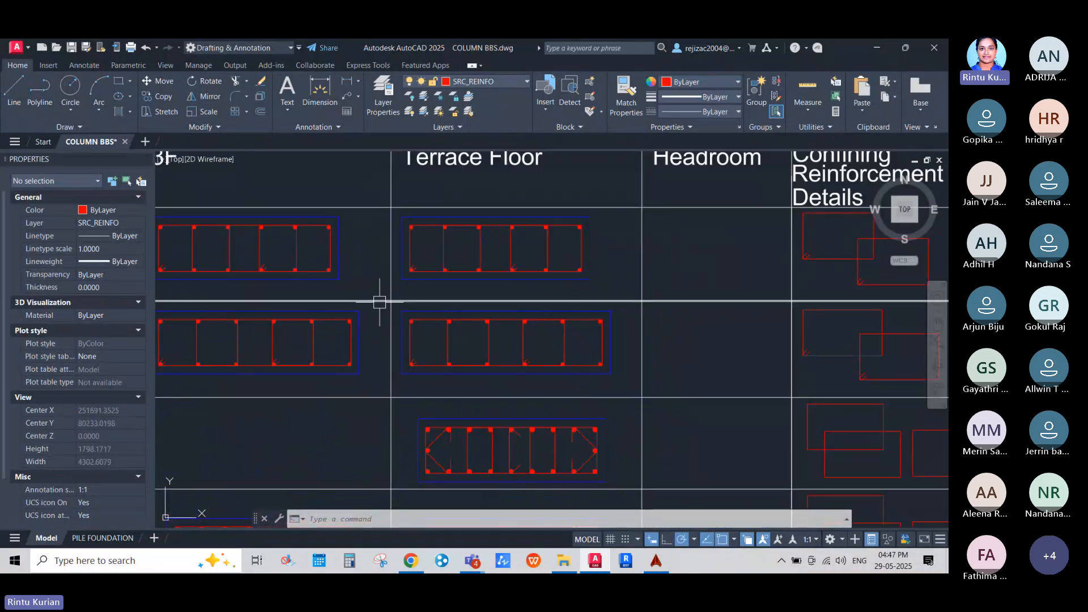
{"action": "scroll", "coordinate": [377, 301], "scroll_direction": "down", "scroll_amount": 2}
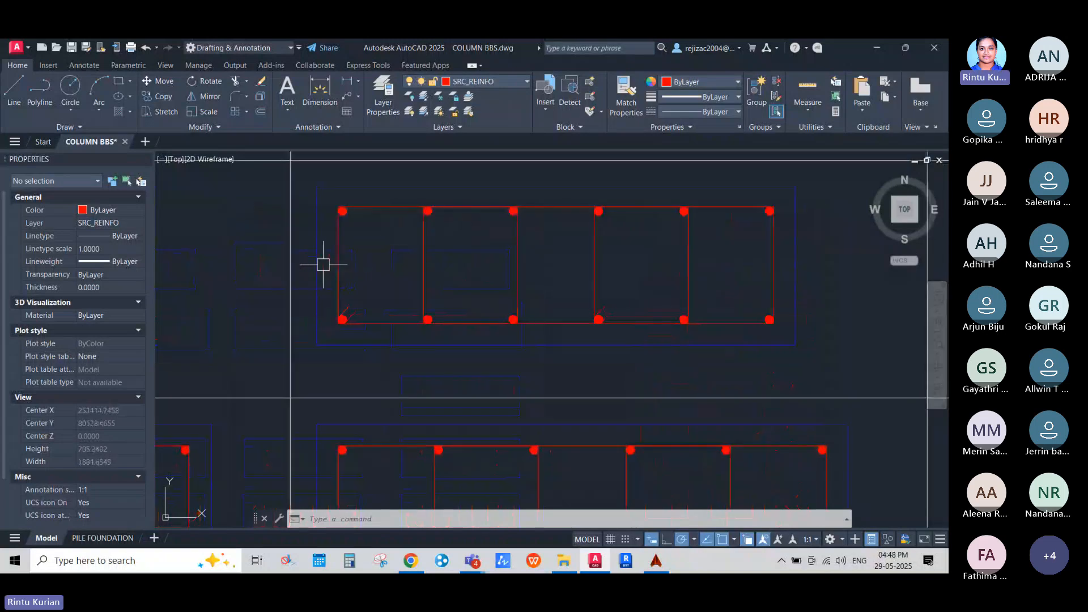
Highlight the two closed stirrups in the C1 Terrace Floor section, inspect a stirrup hook, and clear the selection.
{"action": "scroll", "coordinate": [418, 271], "scroll_direction": "up", "scroll_amount": 5}
{"action": "left_click", "coordinate": [332, 264]}
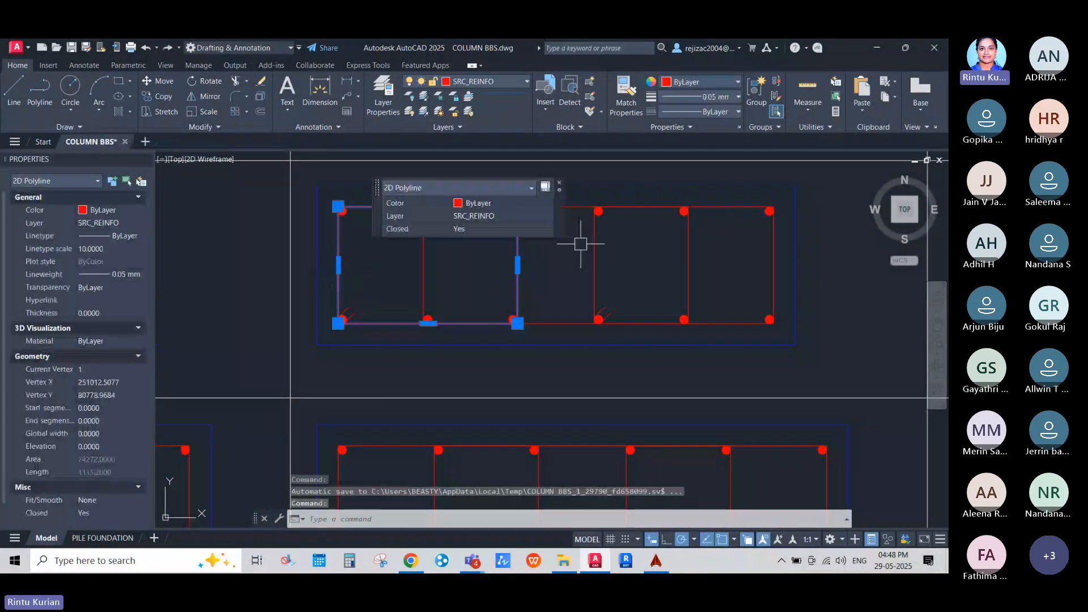
{"action": "left_click", "coordinate": [771, 255]}
{"action": "scroll", "coordinate": [648, 286], "scroll_direction": "up", "scroll_amount": 4}
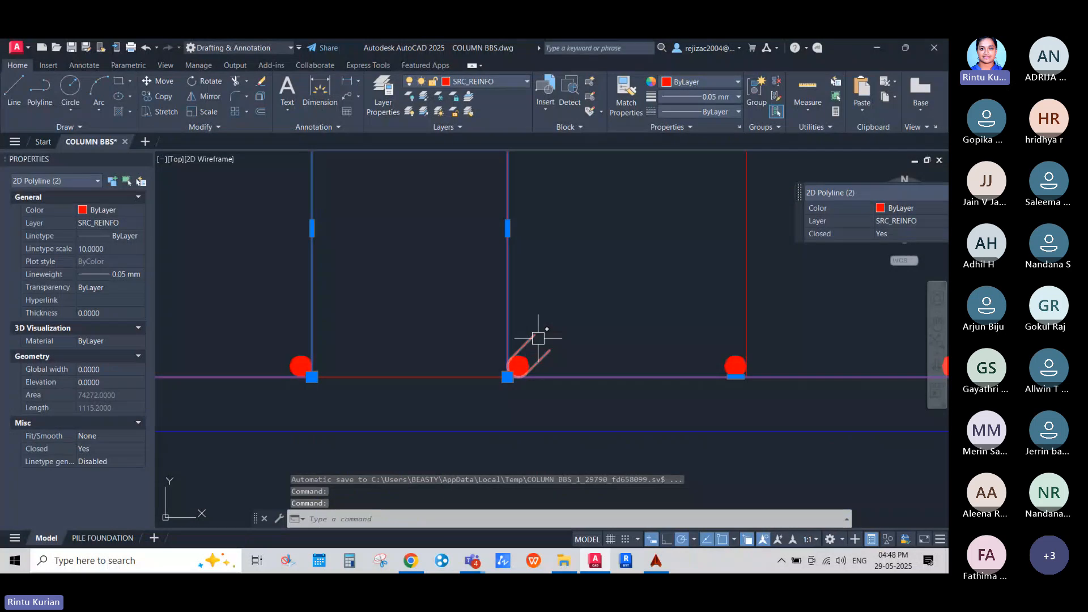
{"action": "scroll", "coordinate": [543, 340], "scroll_direction": "down", "scroll_amount": 4}
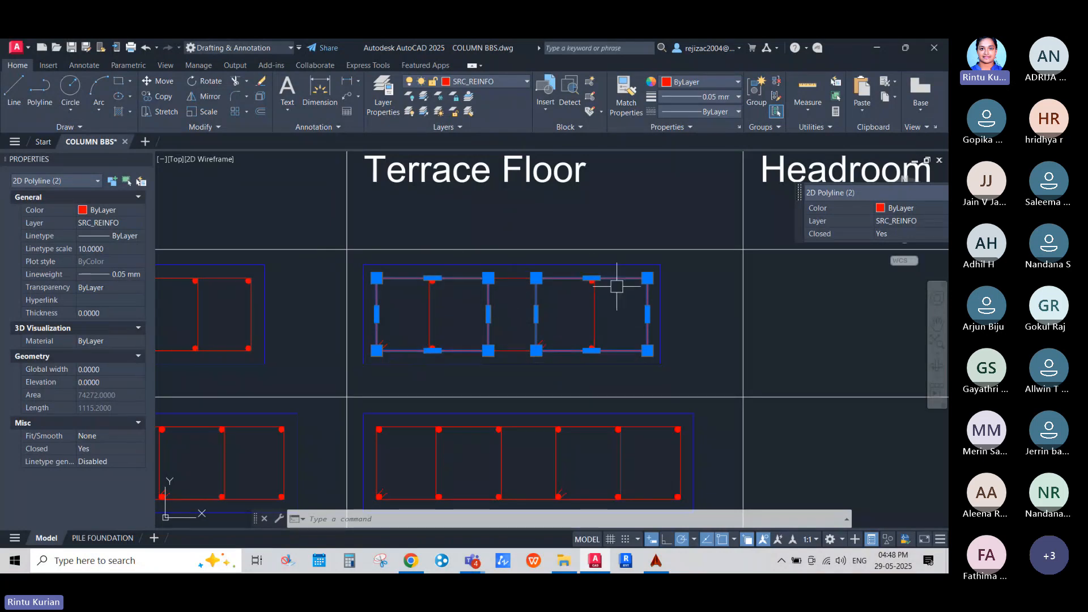
{"action": "scroll", "coordinate": [563, 340], "scroll_direction": "down", "scroll_amount": 2}
{"action": "scroll", "coordinate": [497, 310], "scroll_direction": "down", "scroll_amount": 5}
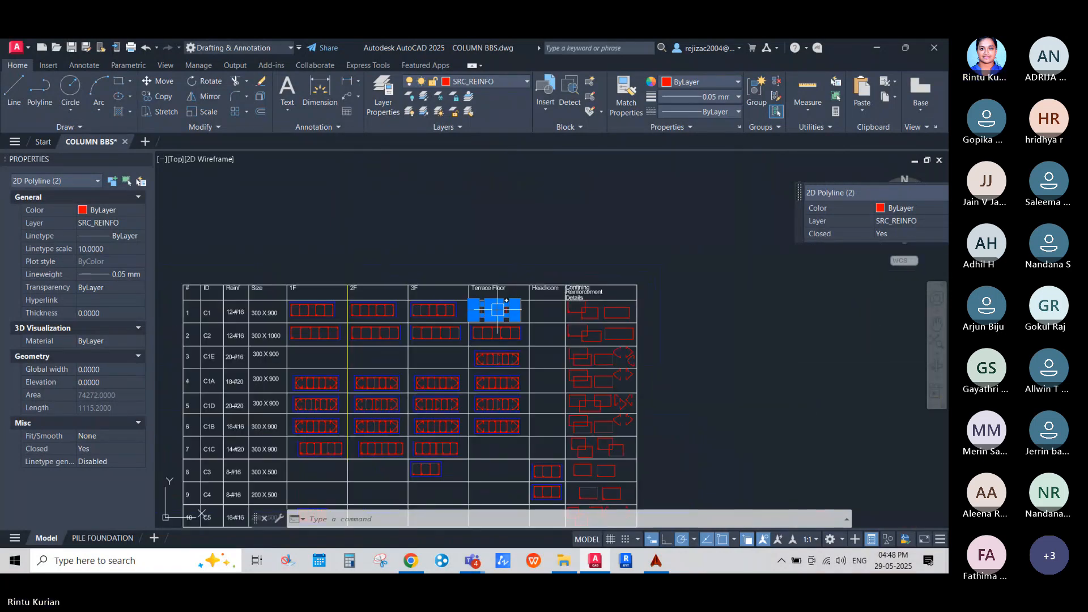
{"action": "key", "text": "Escape"}
Examine the C1E Terrace Floor section's rectangular and triangular ties against its confining reinforcement details and the neighbouring rows.
{"action": "scroll", "coordinate": [487, 368], "scroll_direction": "up", "scroll_amount": 4}
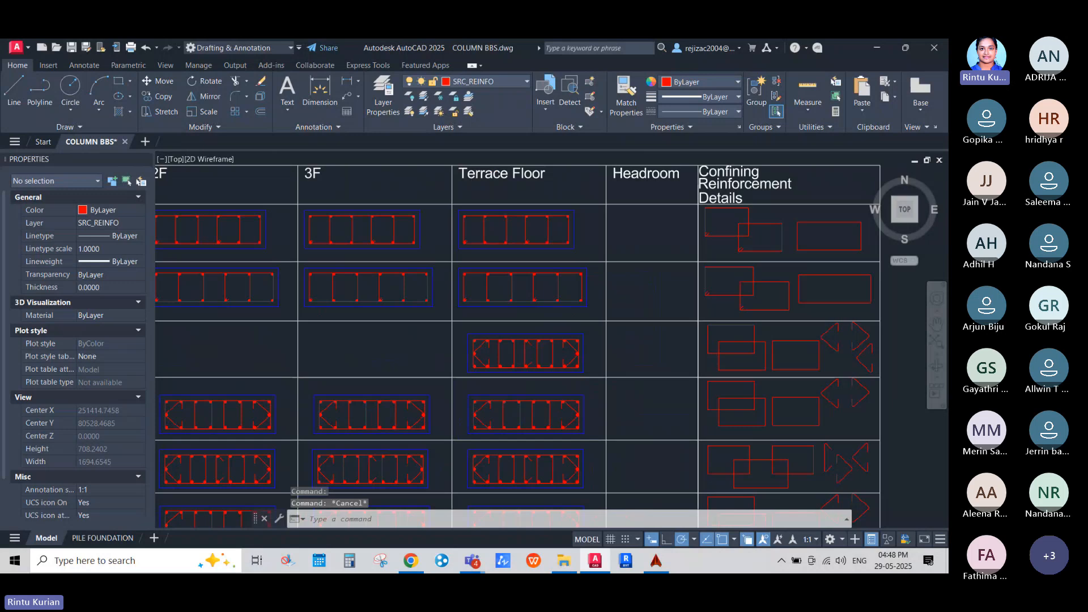
{"action": "scroll", "coordinate": [500, 336], "scroll_direction": "up", "scroll_amount": 2}
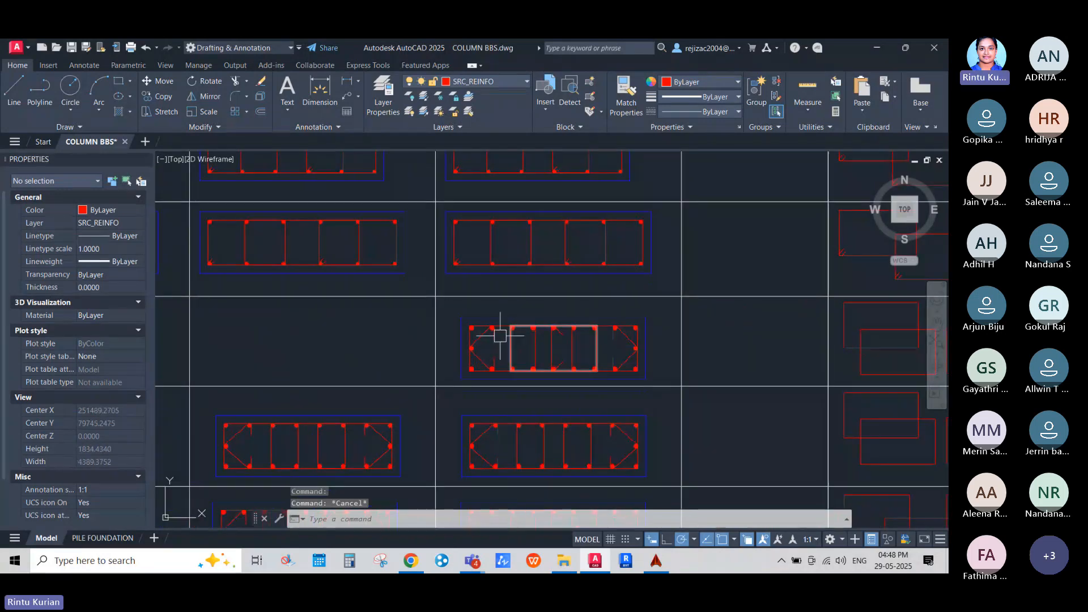
{"action": "scroll", "coordinate": [500, 335], "scroll_direction": "down", "scroll_amount": 5}
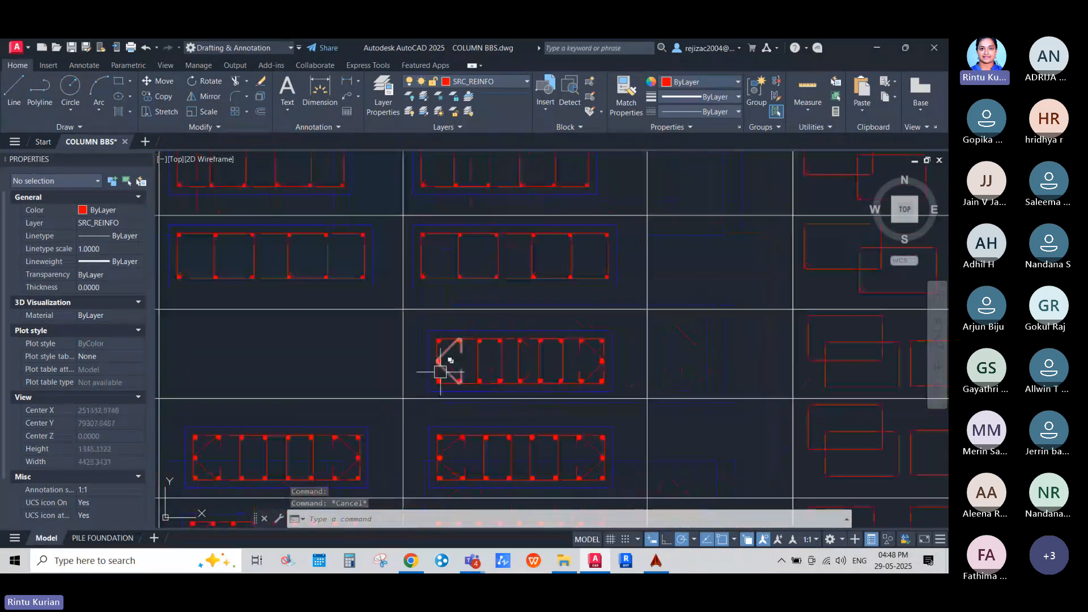
{"action": "scroll", "coordinate": [666, 366], "scroll_direction": "up", "scroll_amount": 6}
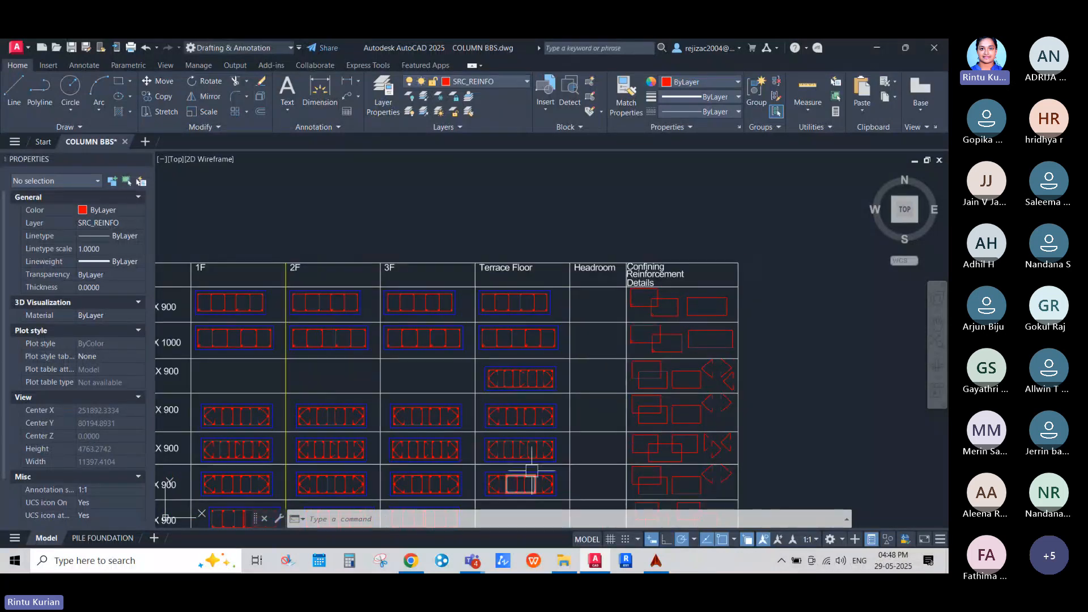
{"action": "scroll", "coordinate": [524, 338], "scroll_direction": "down", "scroll_amount": 6}
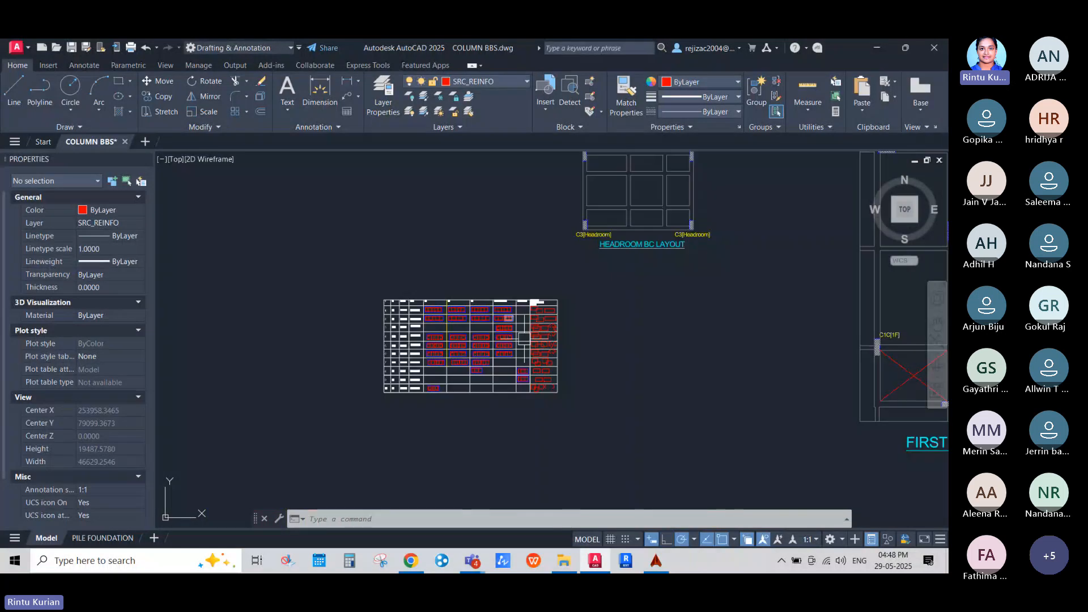
{"action": "scroll", "coordinate": [524, 329], "scroll_direction": "up", "scroll_amount": 4}
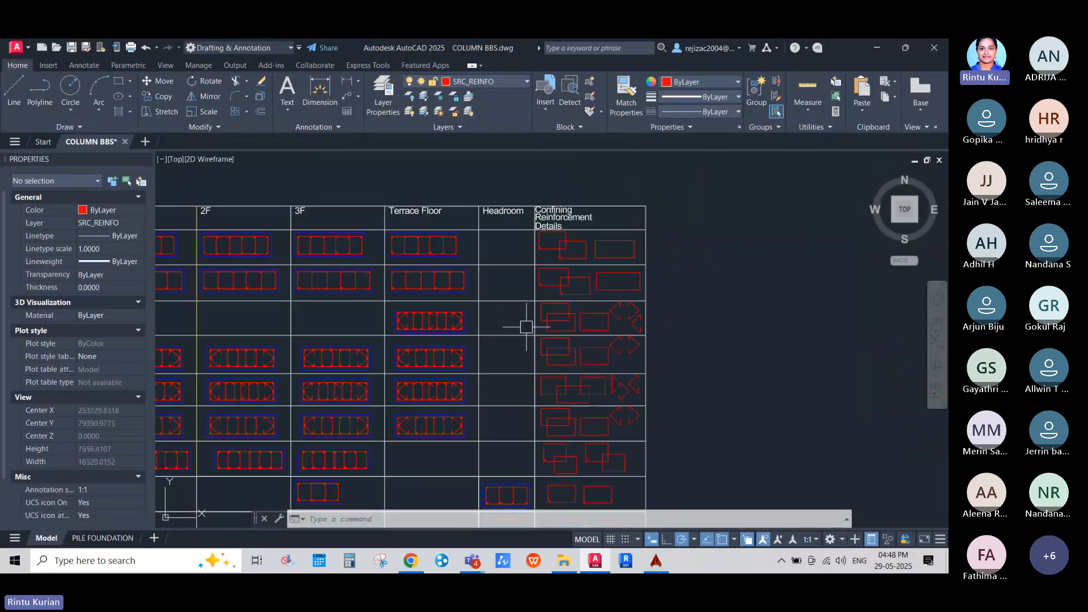
{"action": "scroll", "coordinate": [585, 316], "scroll_direction": "up", "scroll_amount": 2}
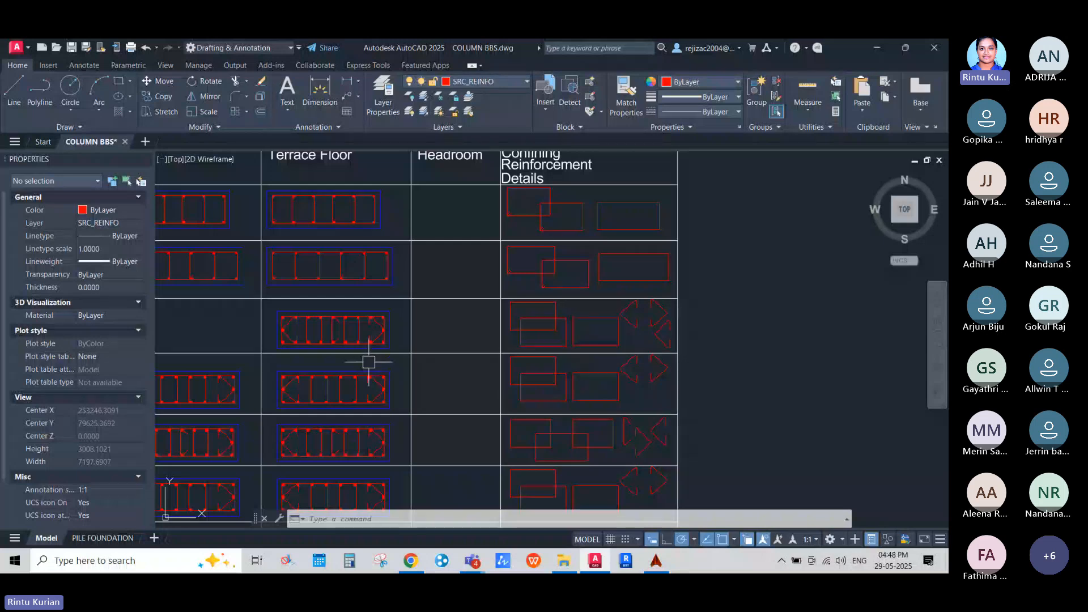
Inspect the column elevation drawings, reading their floor heights, main bar labels and stirrup callouts.
{"action": "scroll", "coordinate": [369, 360], "scroll_direction": "down", "scroll_amount": 6}
{"action": "scroll", "coordinate": [562, 349], "scroll_direction": "up", "scroll_amount": 10}
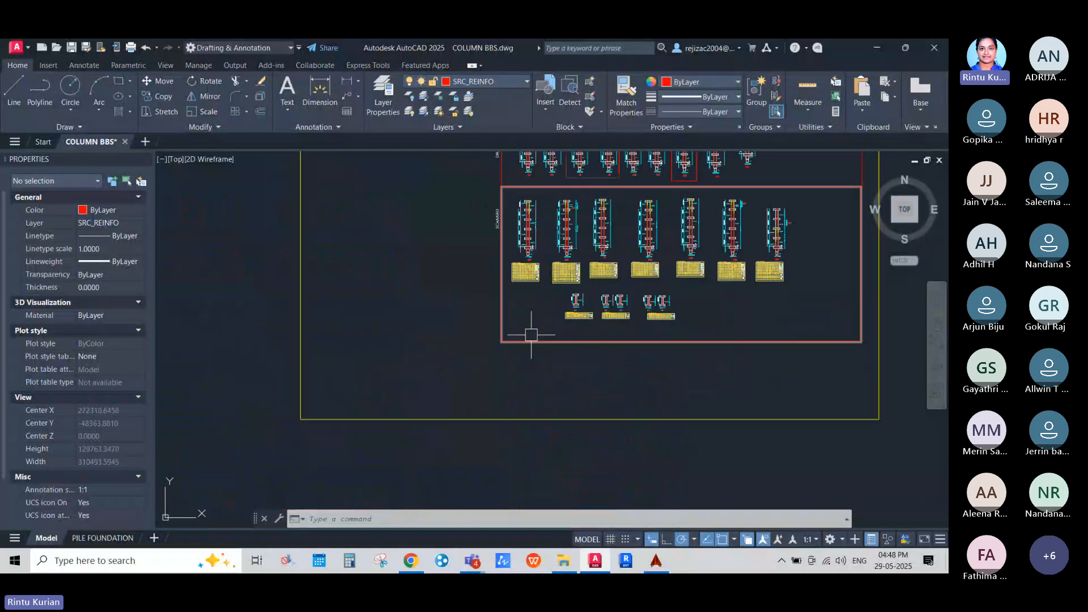
{"action": "scroll", "coordinate": [695, 222], "scroll_direction": "up", "scroll_amount": 2}
{"action": "scroll", "coordinate": [526, 395], "scroll_direction": "down", "scroll_amount": 1}
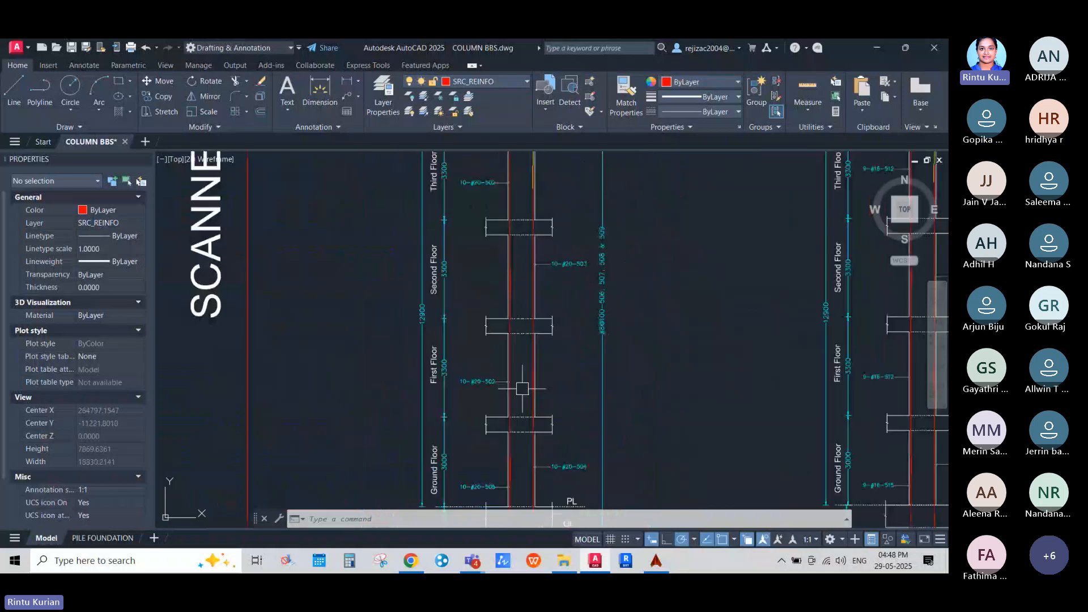
{"action": "mouse_move", "coordinate": [448, 283]}
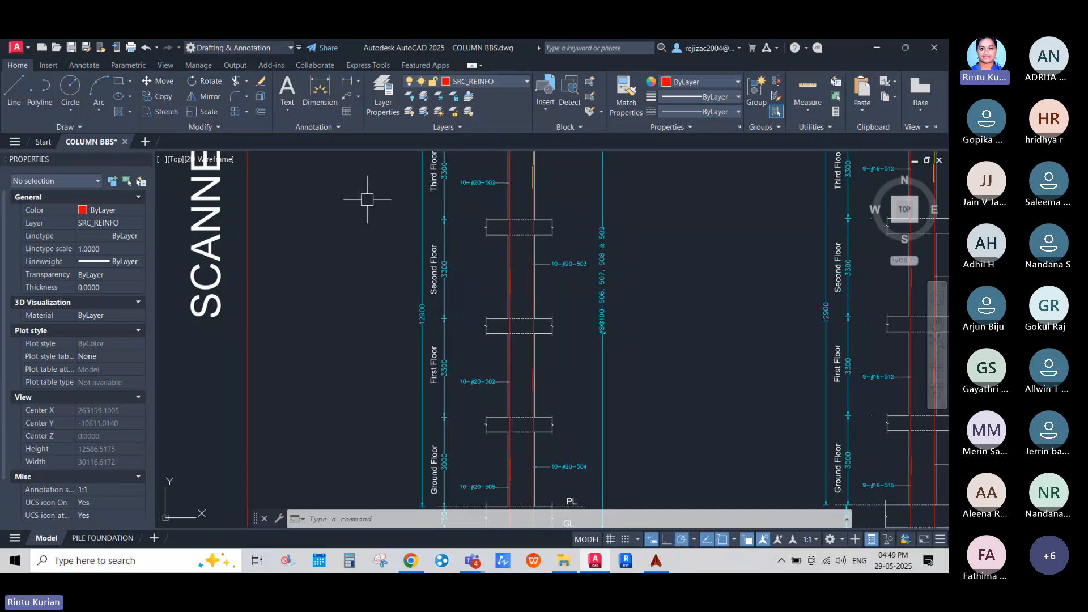
Open the recent drawing PM FLOOR BEAM BBS - Copy and view its first floor beam bar bending schedule.
{"action": "left_click", "coordinate": [53, 145]}
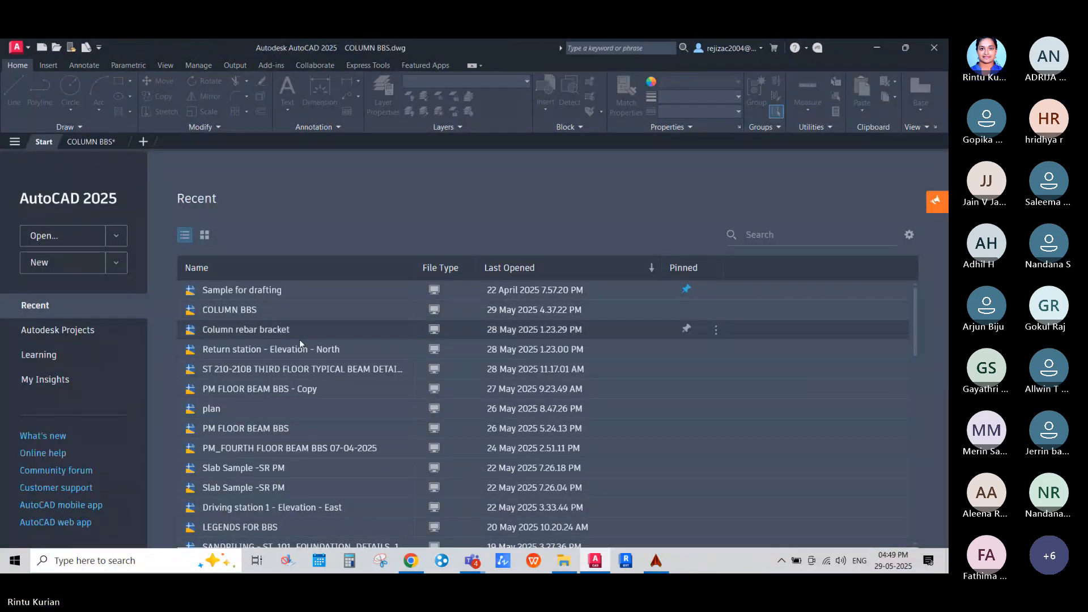
{"action": "left_click", "coordinate": [238, 391]}
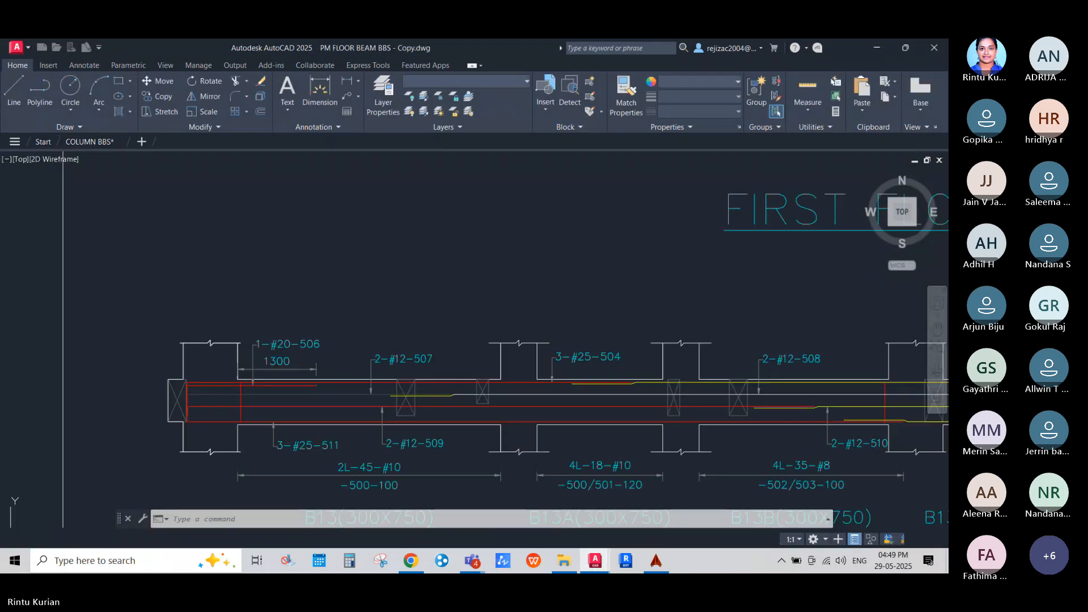
{"action": "scroll", "coordinate": [433, 391], "scroll_direction": "down", "scroll_amount": 5}
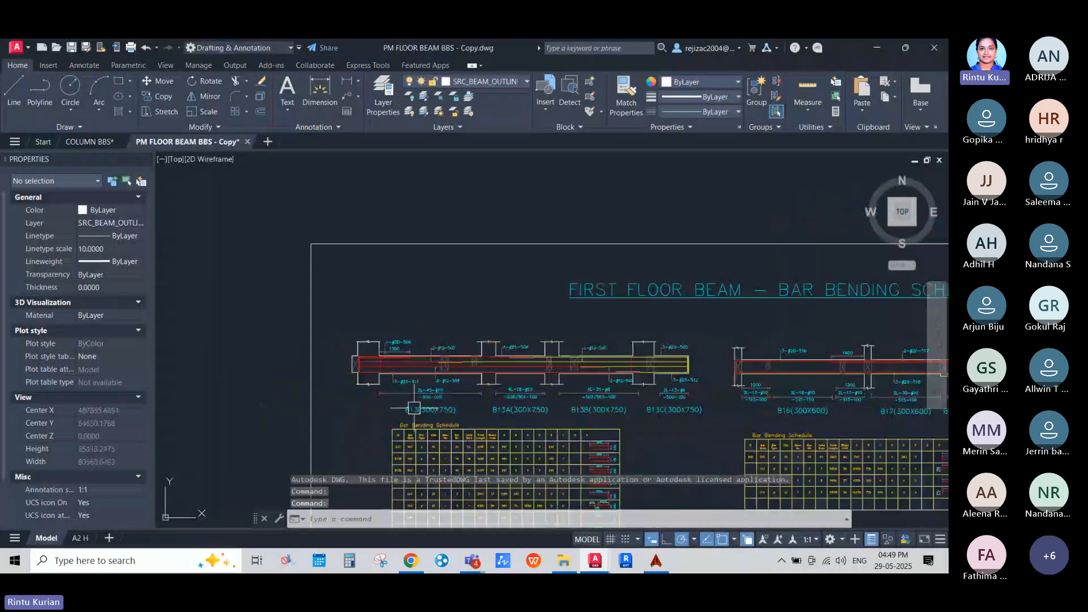
{"action": "scroll", "coordinate": [435, 397], "scroll_direction": "up", "scroll_amount": 7}
{"action": "scroll", "coordinate": [524, 382], "scroll_direction": "down", "scroll_amount": 8}
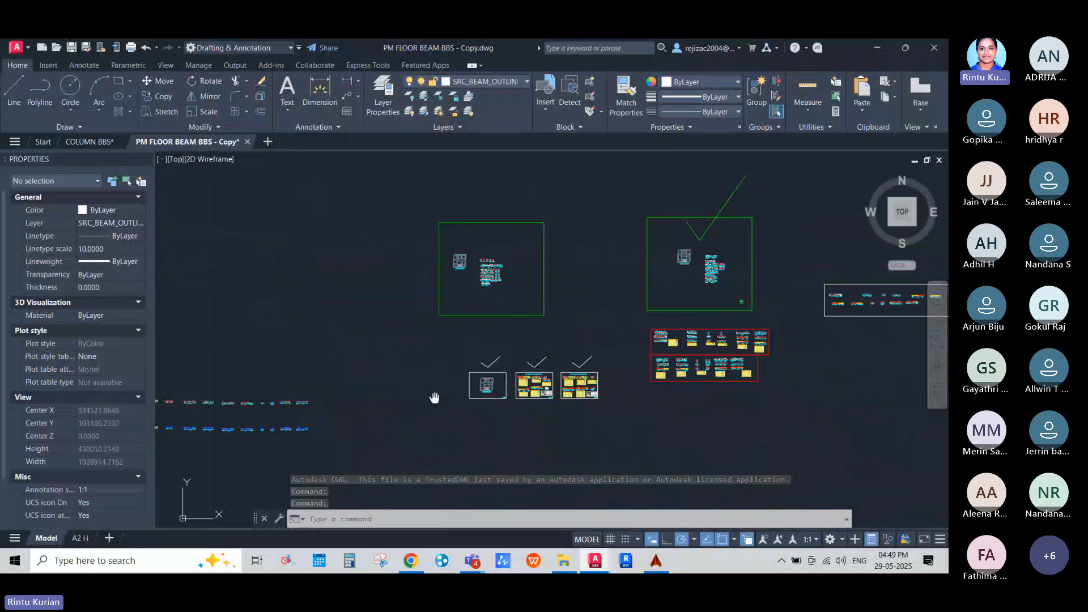
Locate beam B13(300X750) in the beam details without bar marks and select its #10-100 stirrup label and dimension.
{"action": "scroll", "coordinate": [262, 414], "scroll_direction": "up", "scroll_amount": 5}
{"action": "scroll", "coordinate": [478, 371], "scroll_direction": "up", "scroll_amount": 8}
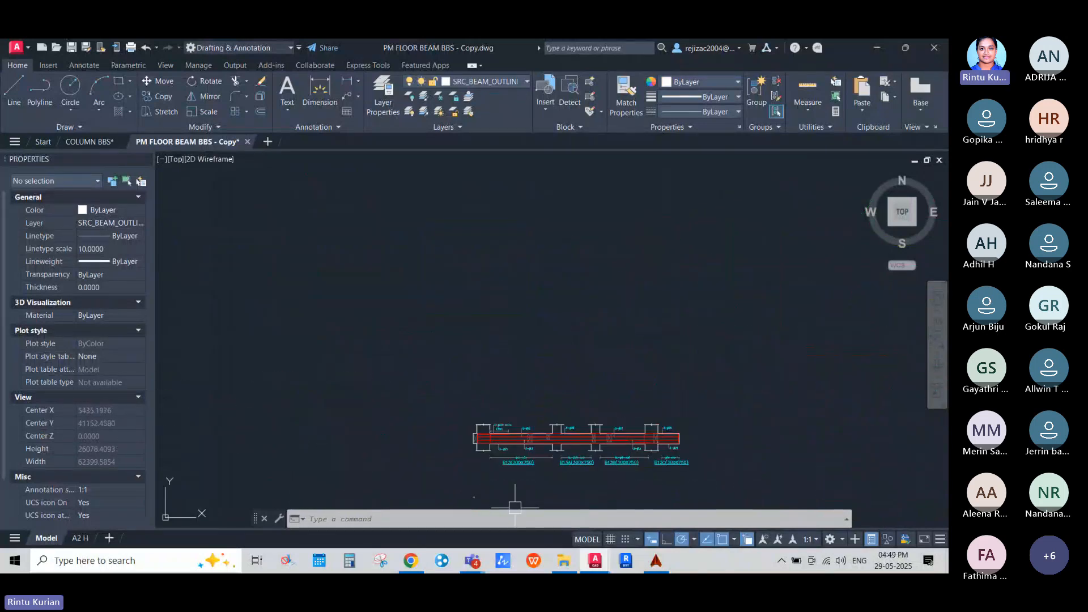
{"action": "scroll", "coordinate": [521, 466], "scroll_direction": "up", "scroll_amount": 10}
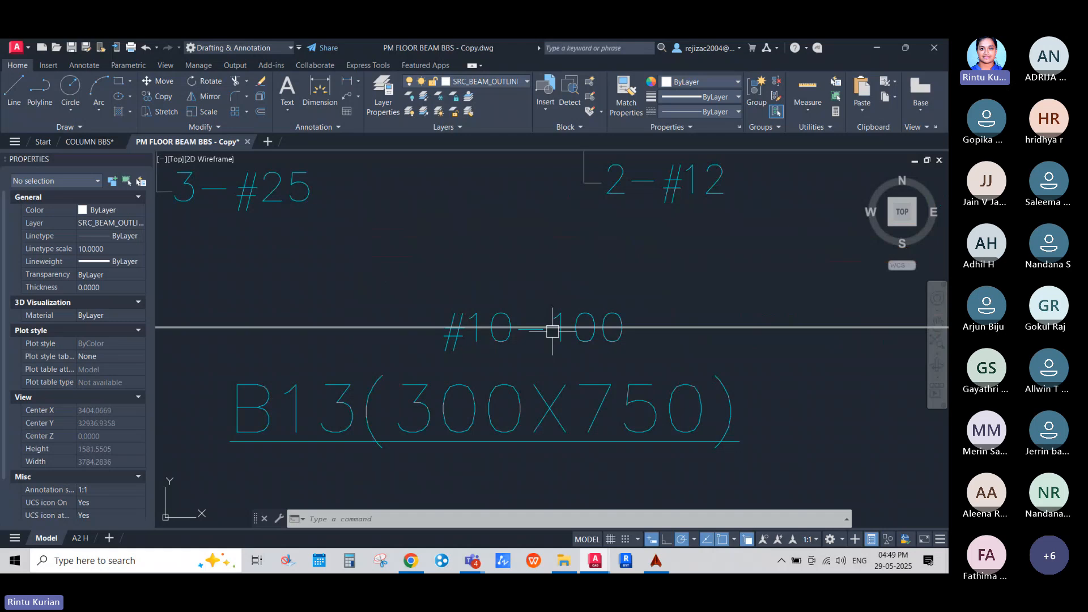
{"action": "left_click", "coordinate": [553, 331]}
{"action": "scroll", "coordinate": [551, 330], "scroll_direction": "down", "scroll_amount": 4}
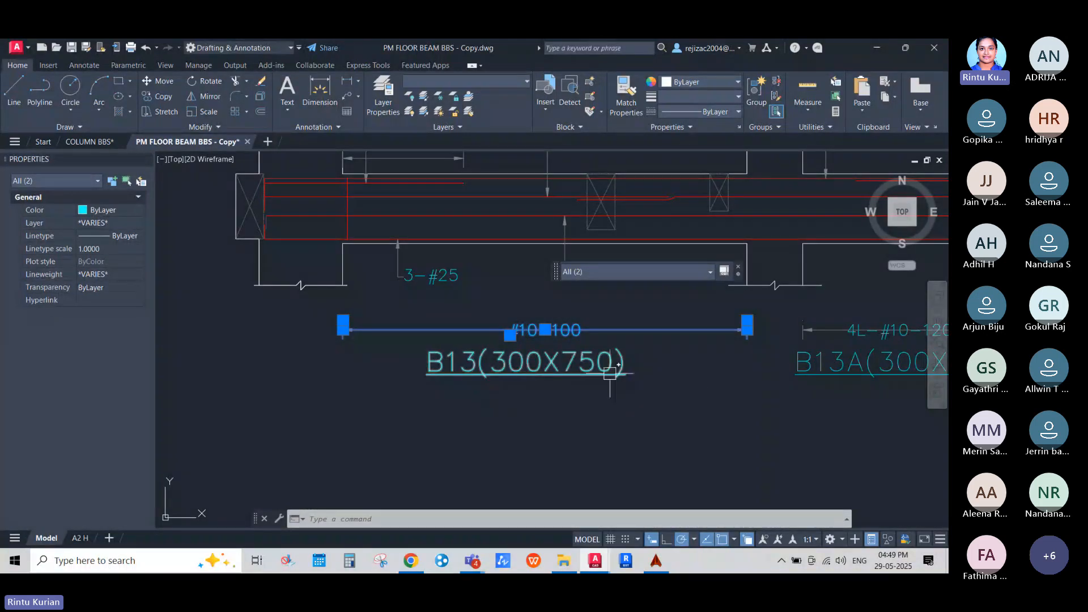
Clear the selection and inspect the #10-100 stirrup label of beam B13(300X750) up close.
{"action": "scroll", "coordinate": [584, 346], "scroll_direction": "up", "scroll_amount": 2}
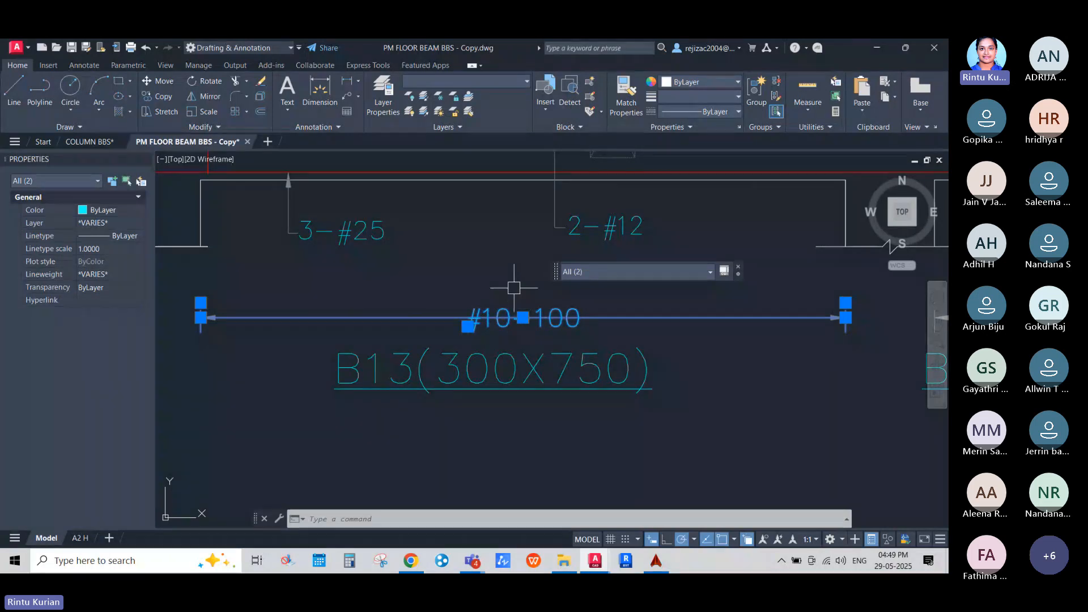
{"action": "left_click", "coordinate": [514, 291]}
{"action": "key", "text": "Escape"}
{"action": "scroll", "coordinate": [481, 340], "scroll_direction": "up", "scroll_amount": 5}
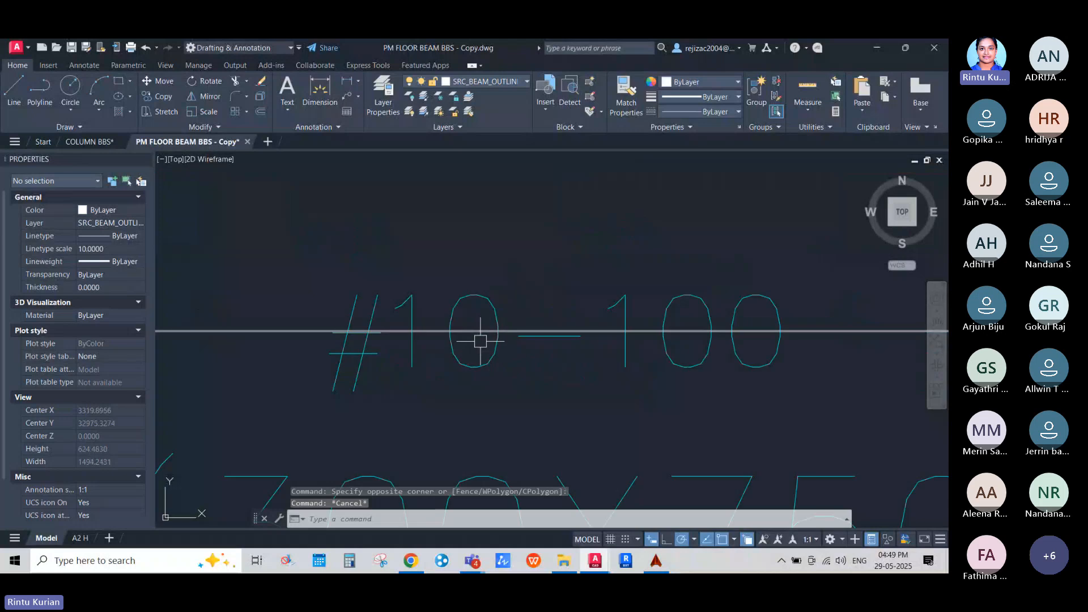
{"action": "left_click", "coordinate": [448, 366]}
{"action": "scroll", "coordinate": [402, 360], "scroll_direction": "down", "scroll_amount": 6}
{"action": "key", "text": "Escape"}
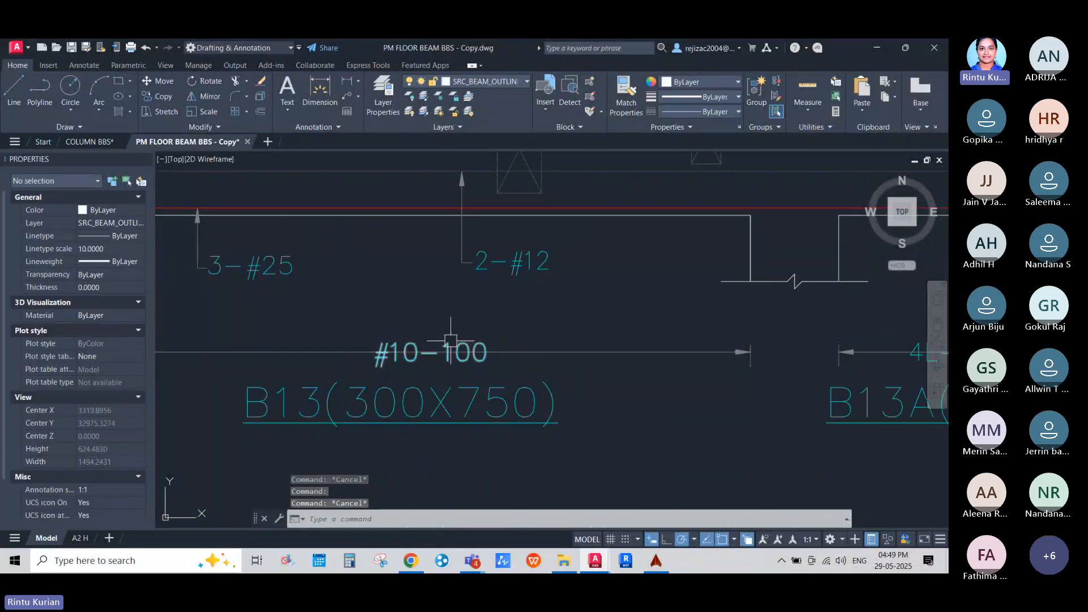
Locate beam B13(300X750) in the First Floor Beam bar bending schedule sheet and read its stirrup label with bar mark.
{"action": "scroll", "coordinate": [434, 325], "scroll_direction": "down", "scroll_amount": 5}
{"action": "scroll", "coordinate": [433, 325], "scroll_direction": "down", "scroll_amount": 8}
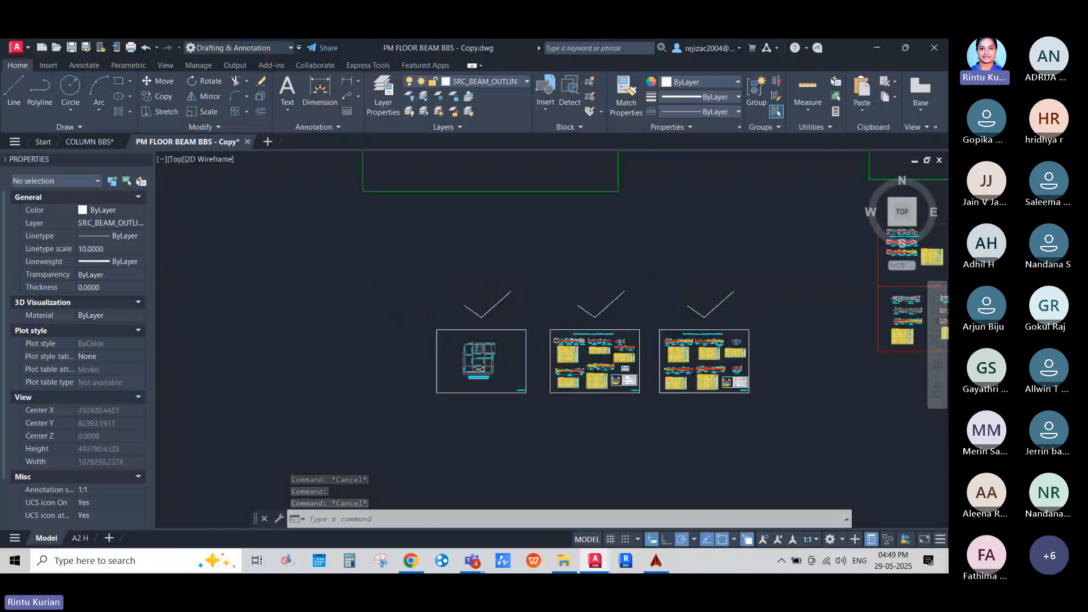
{"action": "scroll", "coordinate": [610, 347], "scroll_direction": "up", "scroll_amount": 4}
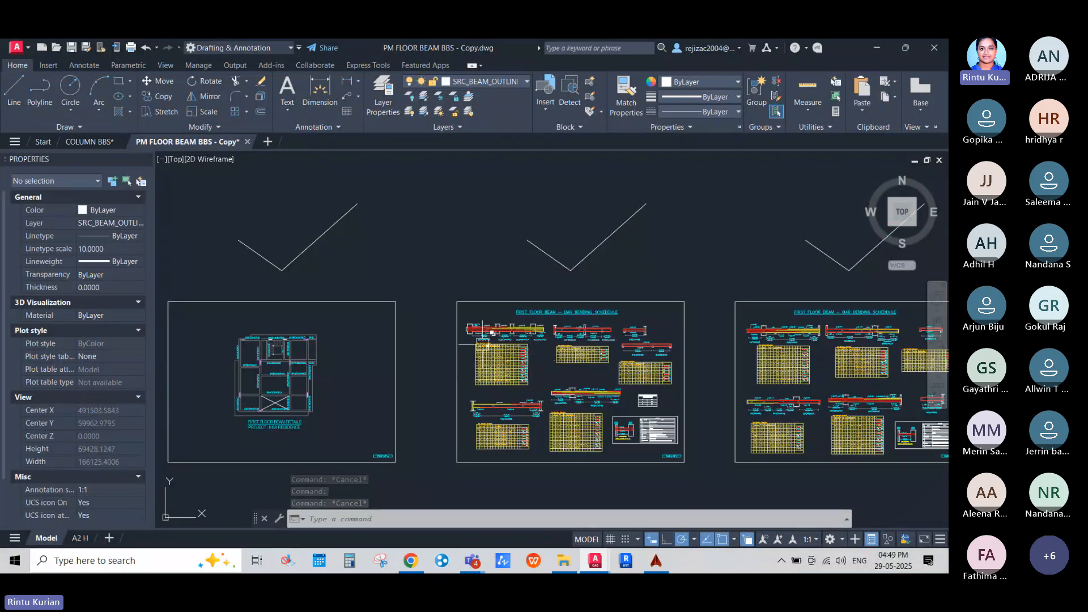
{"action": "scroll", "coordinate": [486, 343], "scroll_direction": "up", "scroll_amount": 10}
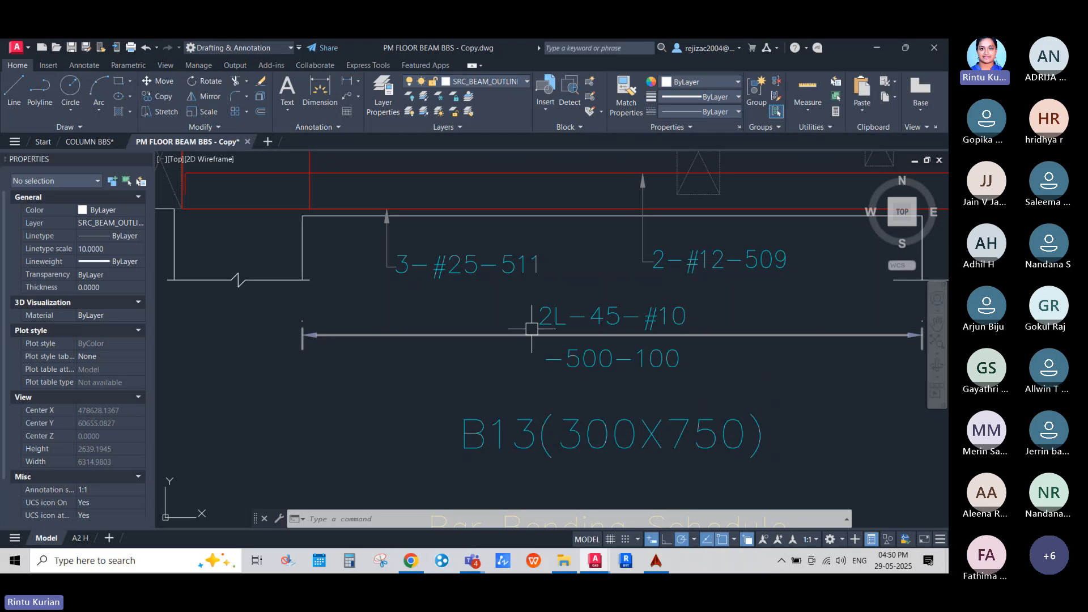
{"action": "scroll", "coordinate": [531, 329], "scroll_direction": "down", "scroll_amount": 5}
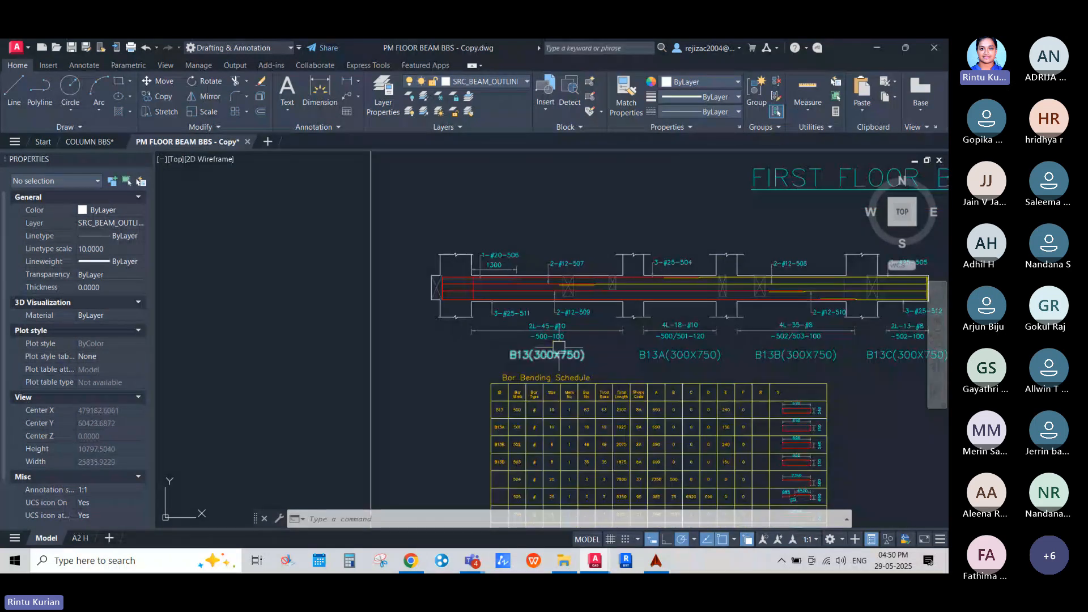
{"action": "scroll", "coordinate": [558, 347], "scroll_direction": "up", "scroll_amount": 5}
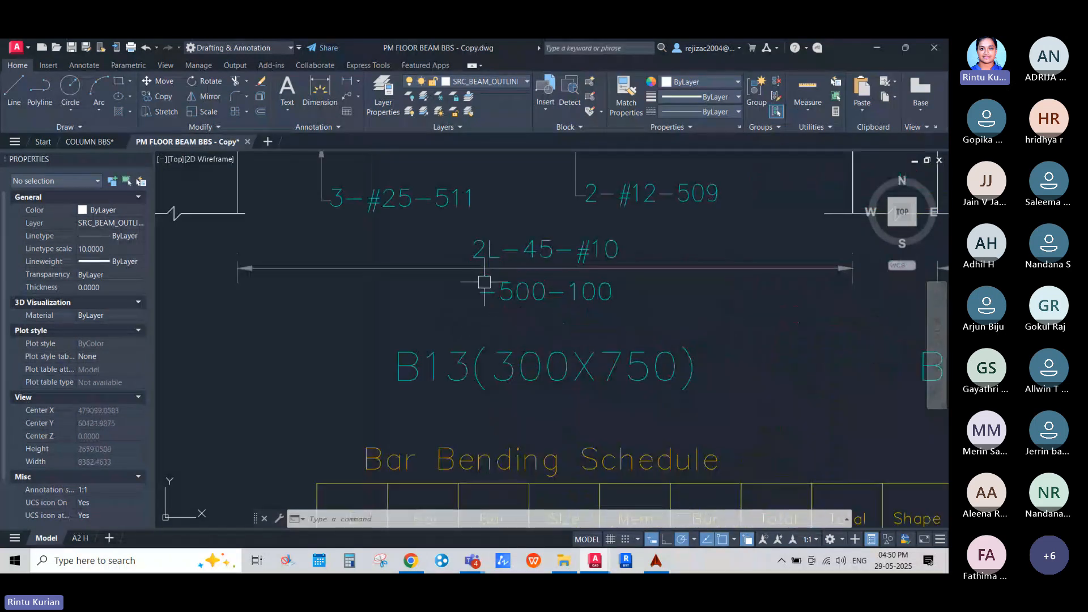
{"action": "scroll", "coordinate": [447, 268], "scroll_direction": "down", "scroll_amount": 3}
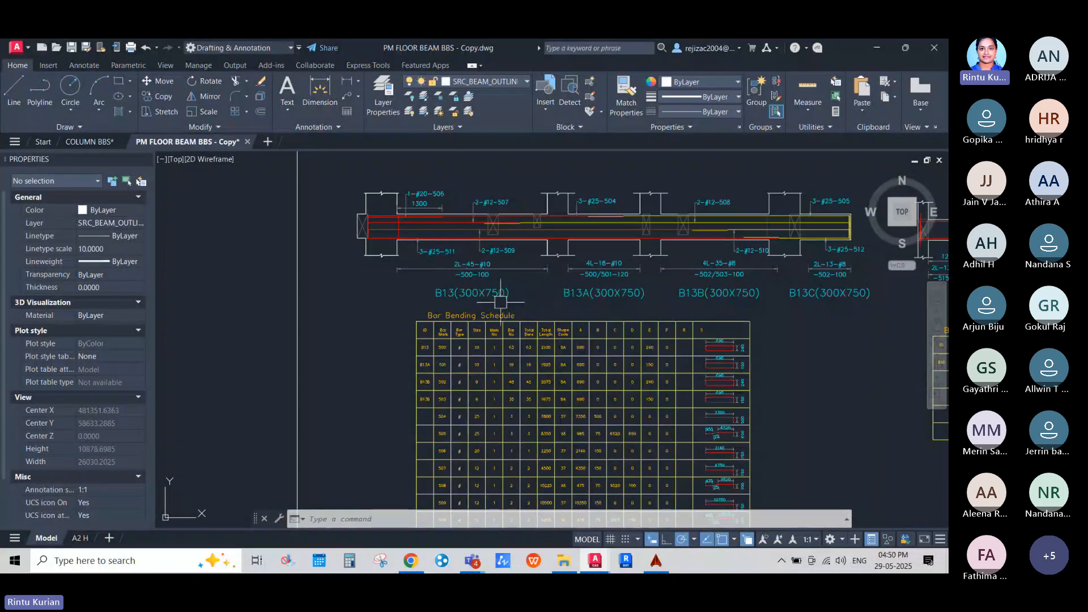
Compare beam B13A's four-legged stirrup label with the bar marks and shapes in the Bar Bending Schedule table.
{"action": "scroll", "coordinate": [629, 273], "scroll_direction": "up", "scroll_amount": 4}
{"action": "scroll", "coordinate": [533, 269], "scroll_direction": "up", "scroll_amount": 4}
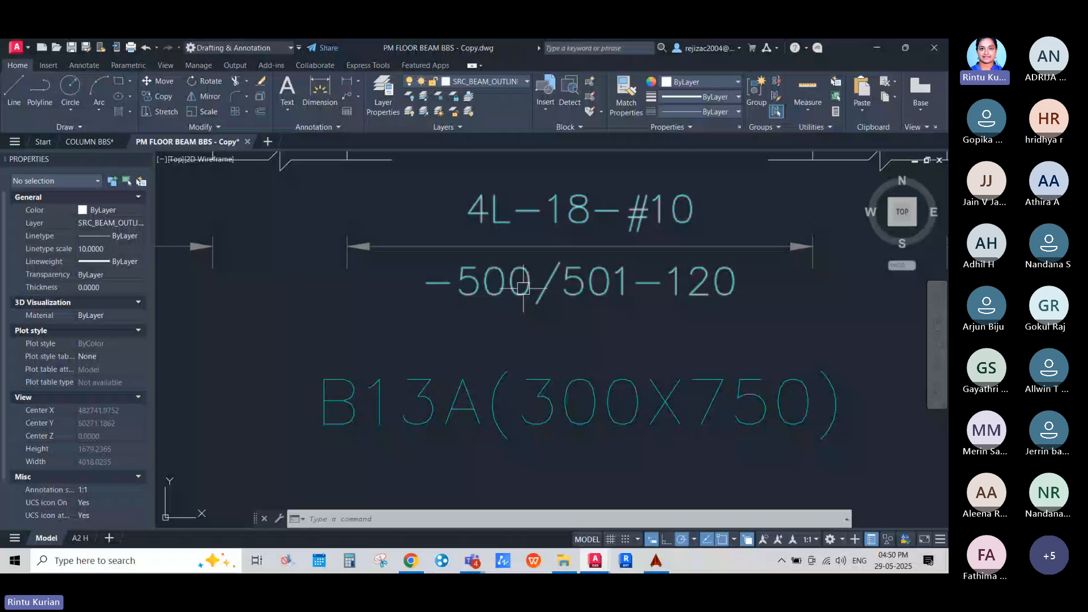
{"action": "scroll", "coordinate": [517, 288], "scroll_direction": "down", "scroll_amount": 2}
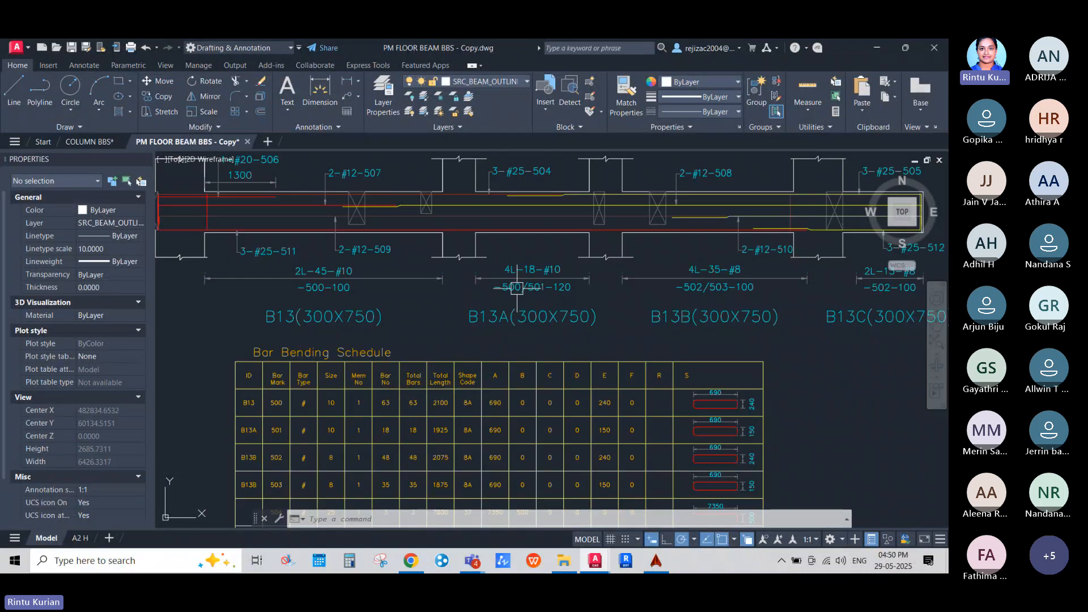
{"action": "middle_click_drag", "start_coordinate": [651, 424], "coordinate": [654, 360]}
{"action": "scroll", "coordinate": [653, 360], "scroll_direction": "up", "scroll_amount": 2}
{"action": "scroll", "coordinate": [653, 361], "scroll_direction": "down", "scroll_amount": 3}
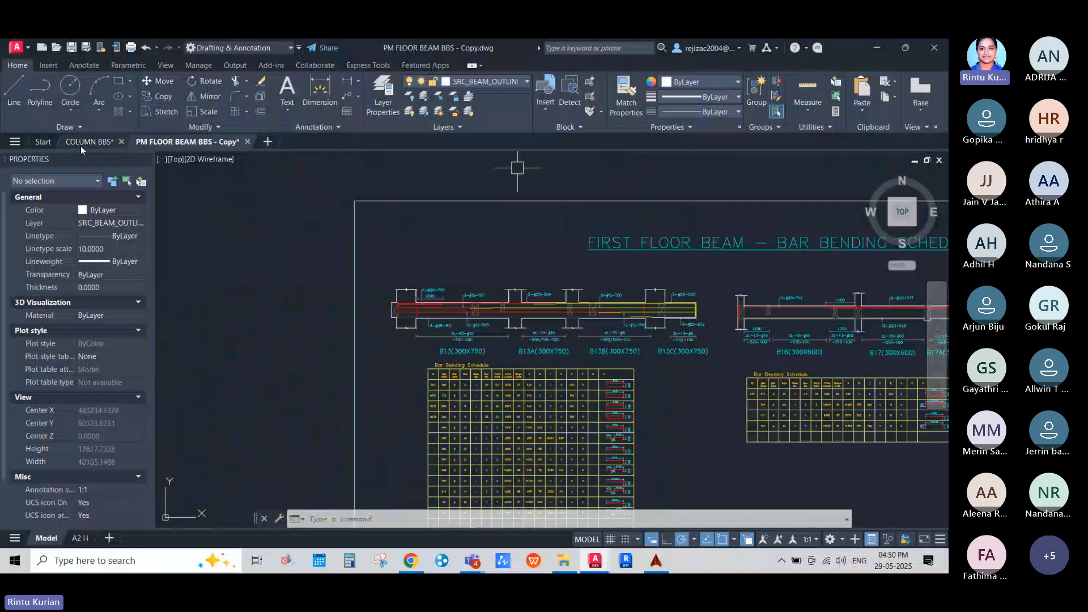
Return to the COLUMN BBS drawing and find the column schedule with its confining reinforcement details.
{"action": "left_click", "coordinate": [88, 142]}
{"action": "scroll", "coordinate": [561, 374], "scroll_direction": "down", "scroll_amount": 10}
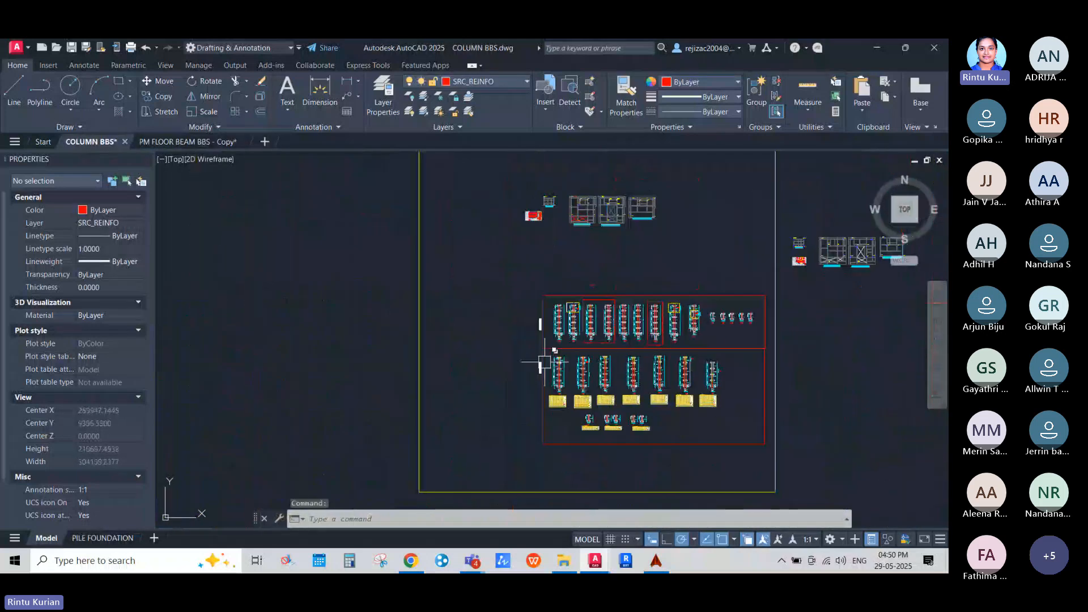
{"action": "scroll", "coordinate": [551, 199], "scroll_direction": "up", "scroll_amount": 4}
{"action": "scroll", "coordinate": [533, 207], "scroll_direction": "up", "scroll_amount": 6}
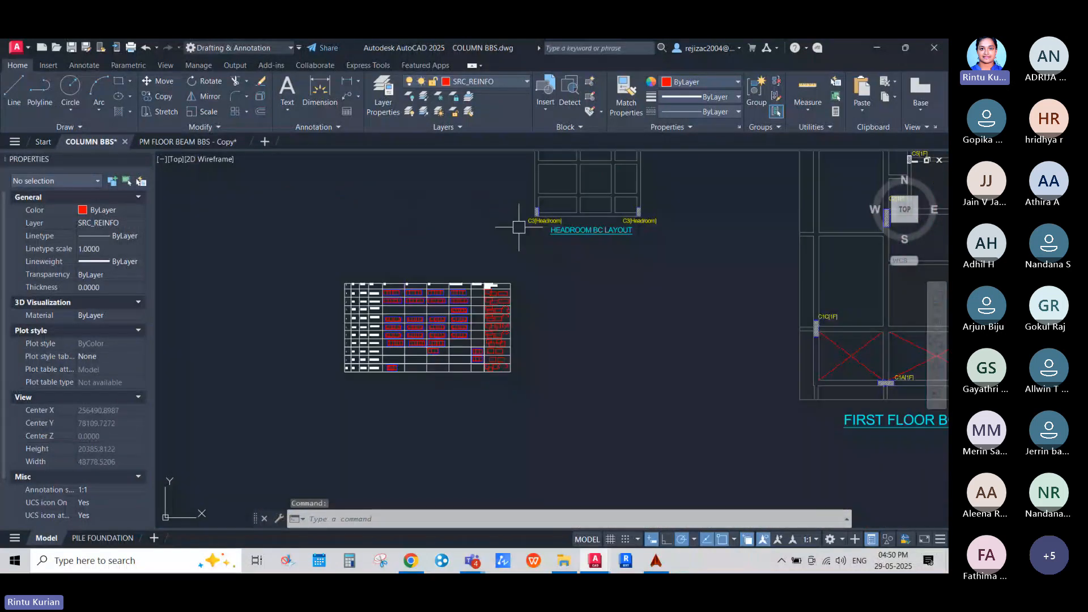
{"action": "scroll", "coordinate": [469, 294], "scroll_direction": "up", "scroll_amount": 6}
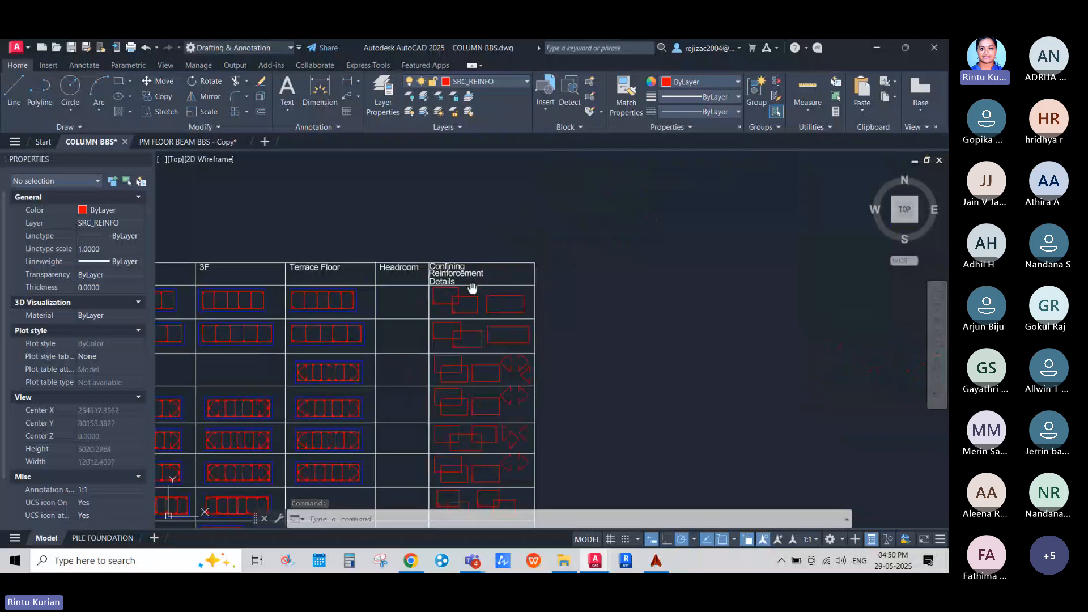
{"action": "middle_click_drag", "start_coordinate": [474, 289], "coordinate": [604, 272]}
{"action": "scroll", "coordinate": [477, 297], "scroll_direction": "up", "scroll_amount": 2}
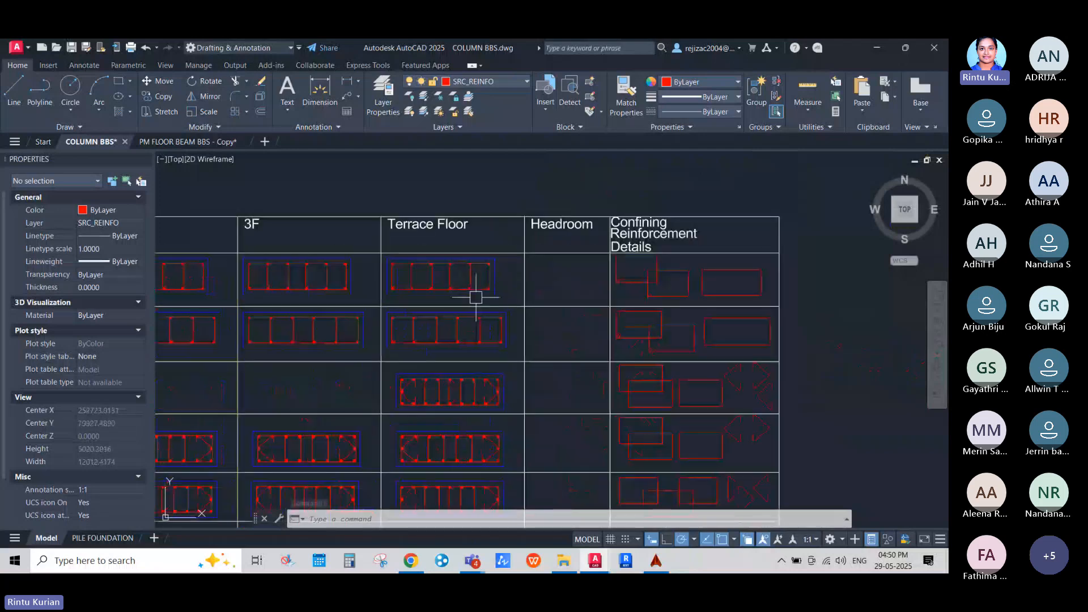
{"action": "scroll", "coordinate": [476, 297], "scroll_direction": "down", "scroll_amount": 4}
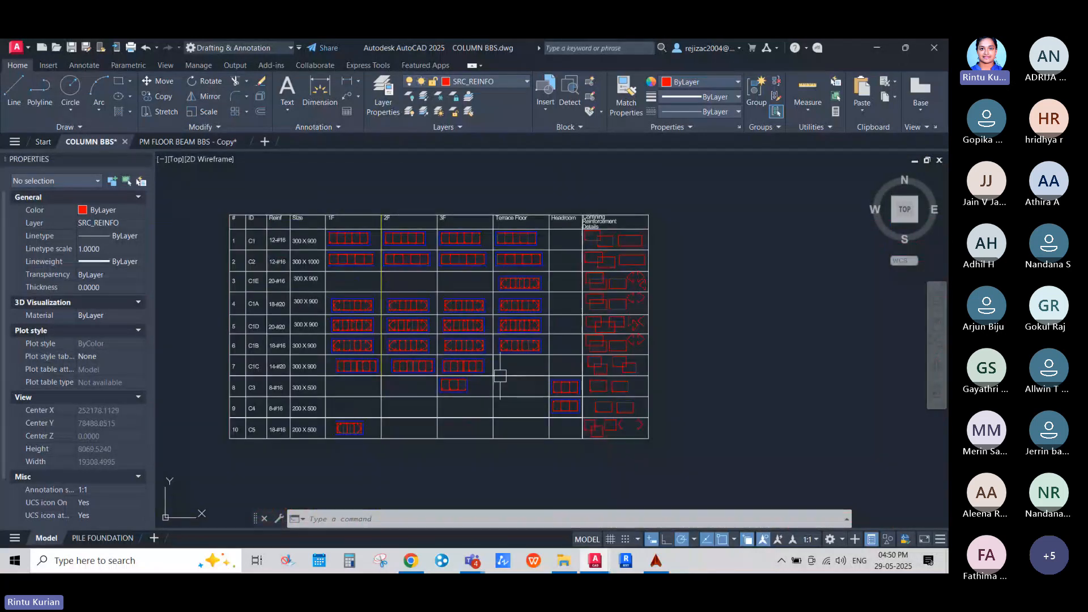
Examine the Terrace Floor column sections for C1, C2 and C1E alongside their confining reinforcement details.
{"action": "scroll", "coordinate": [500, 376], "scroll_direction": "up", "scroll_amount": 6}
{"action": "scroll", "coordinate": [522, 335], "scroll_direction": "down", "scroll_amount": 6}
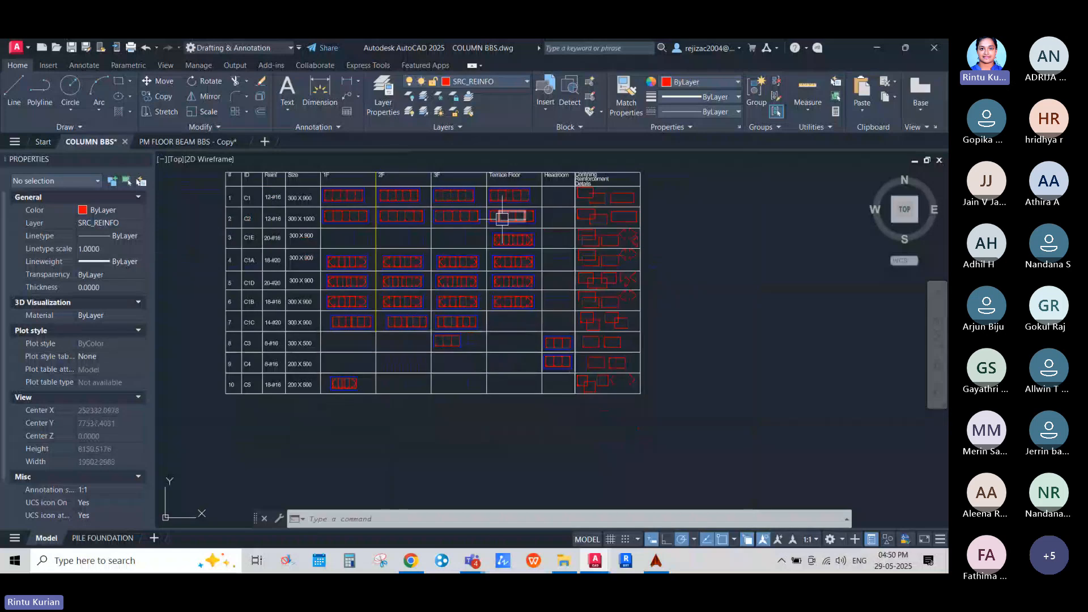
{"action": "scroll", "coordinate": [510, 214], "scroll_direction": "up", "scroll_amount": 6}
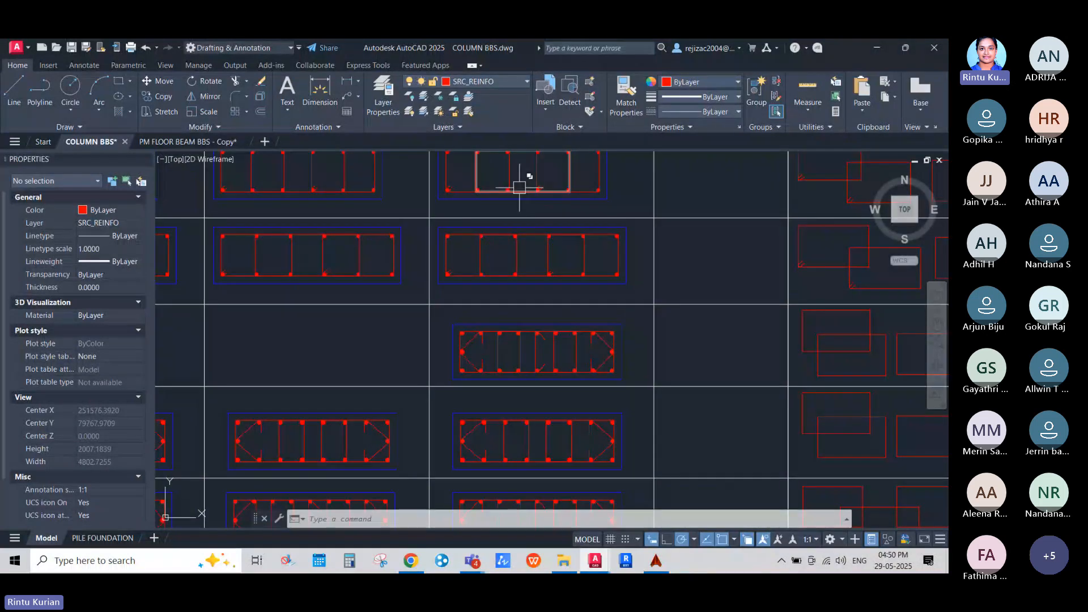
{"action": "middle_click_drag", "start_coordinate": [529, 223], "coordinate": [511, 324]}
{"action": "scroll", "coordinate": [515, 273], "scroll_direction": "up", "scroll_amount": 2}
{"action": "scroll", "coordinate": [440, 317], "scroll_direction": "down", "scroll_amount": 2}
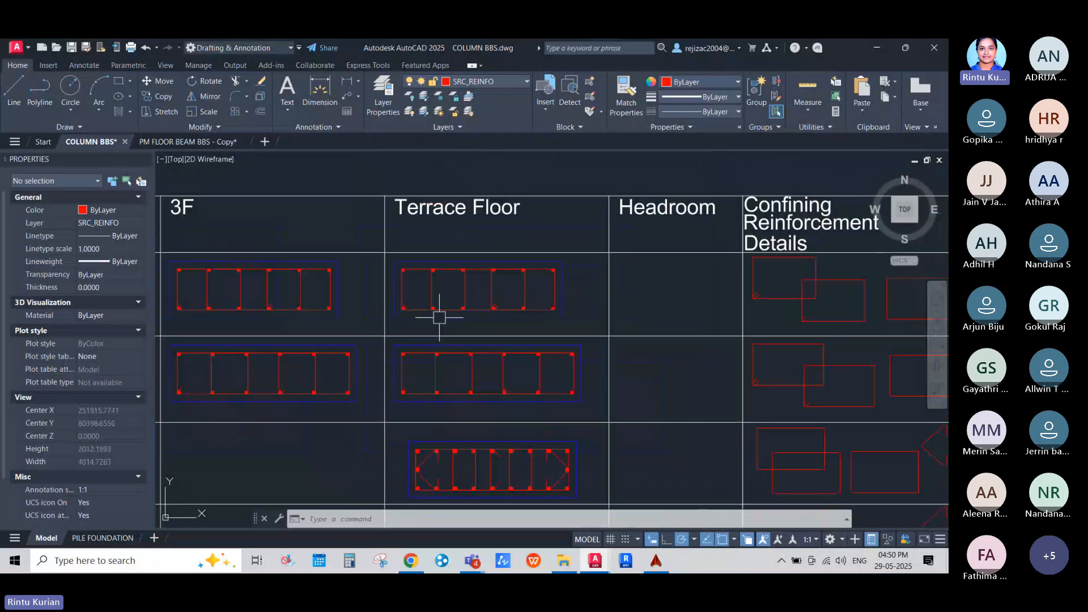
{"action": "scroll", "coordinate": [439, 317], "scroll_direction": "down", "scroll_amount": 4}
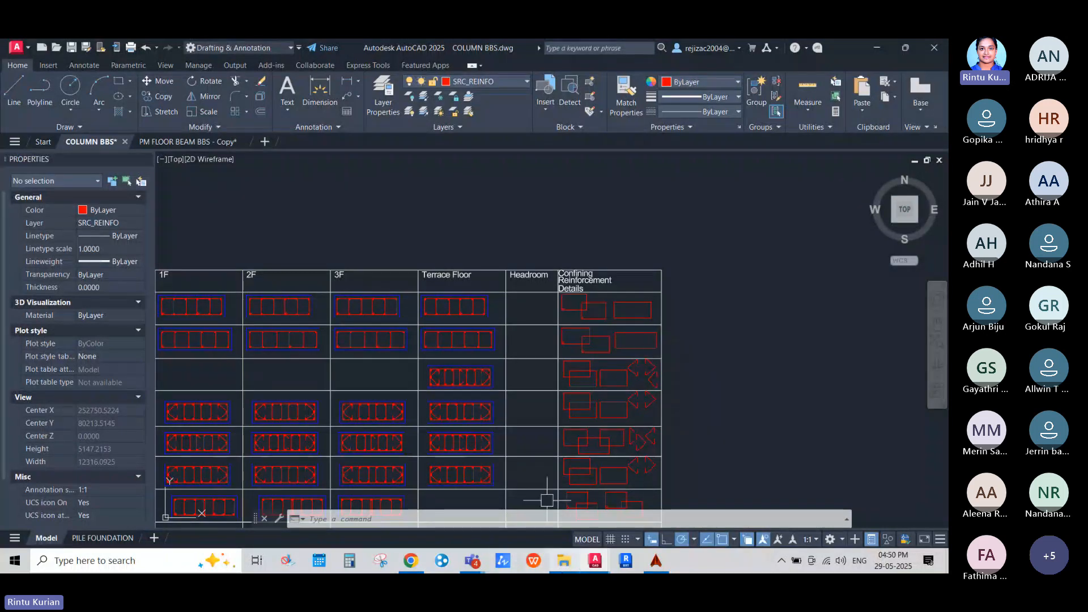
Switch to WPS Office and open is-2502-1963.pdf from the recent files.
{"action": "left_click", "coordinate": [536, 561]}
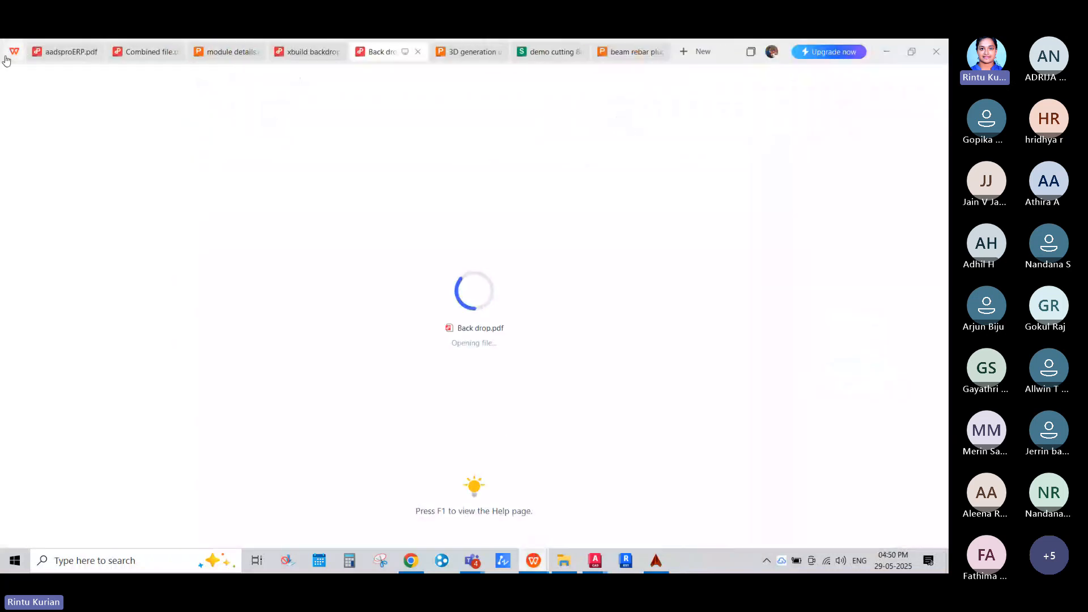
{"action": "left_click", "coordinate": [8, 56]}
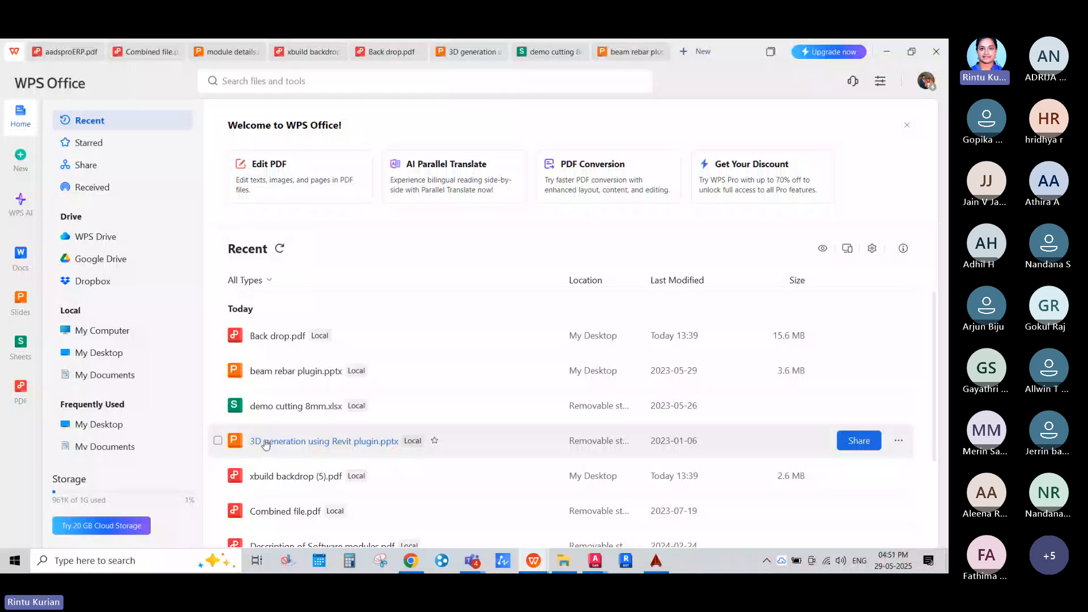
{"action": "scroll", "coordinate": [265, 445], "scroll_direction": "down", "scroll_amount": 5}
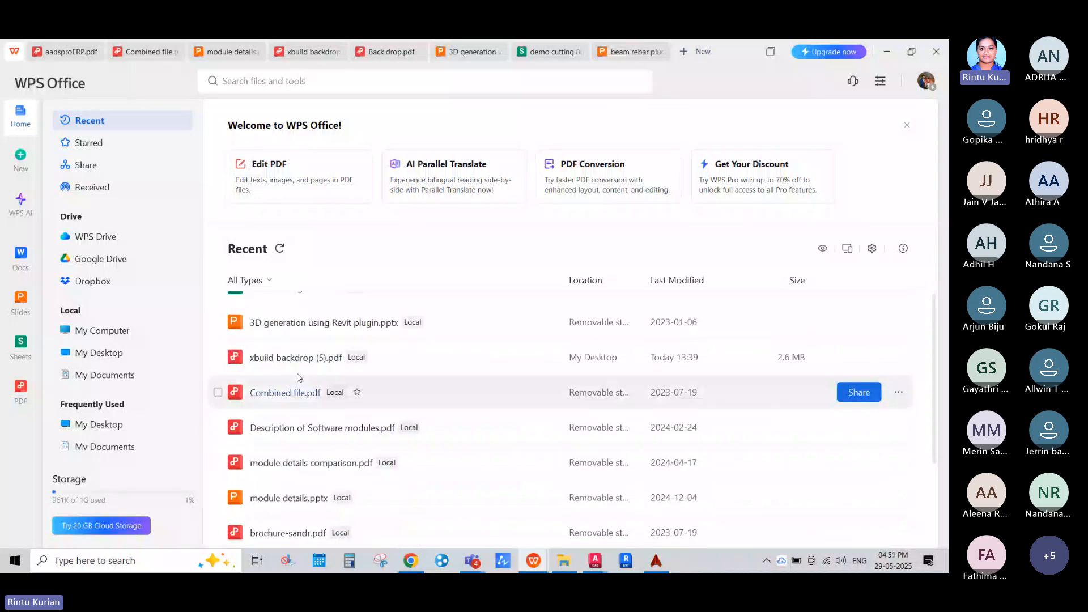
{"action": "scroll", "coordinate": [277, 469], "scroll_direction": "down", "scroll_amount": 12}
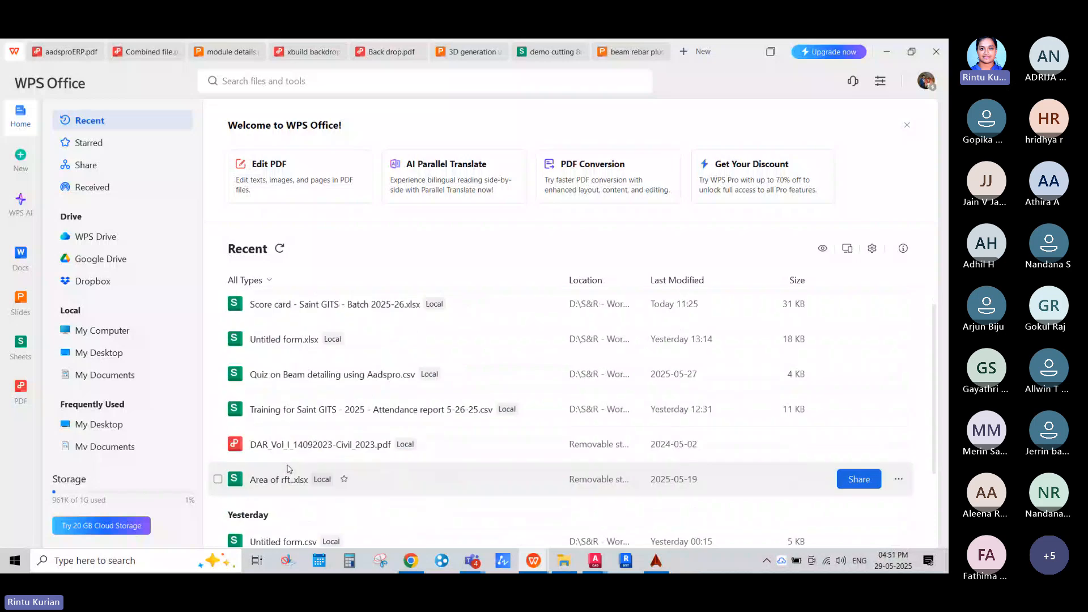
{"action": "scroll", "coordinate": [289, 470], "scroll_direction": "down", "scroll_amount": 10}
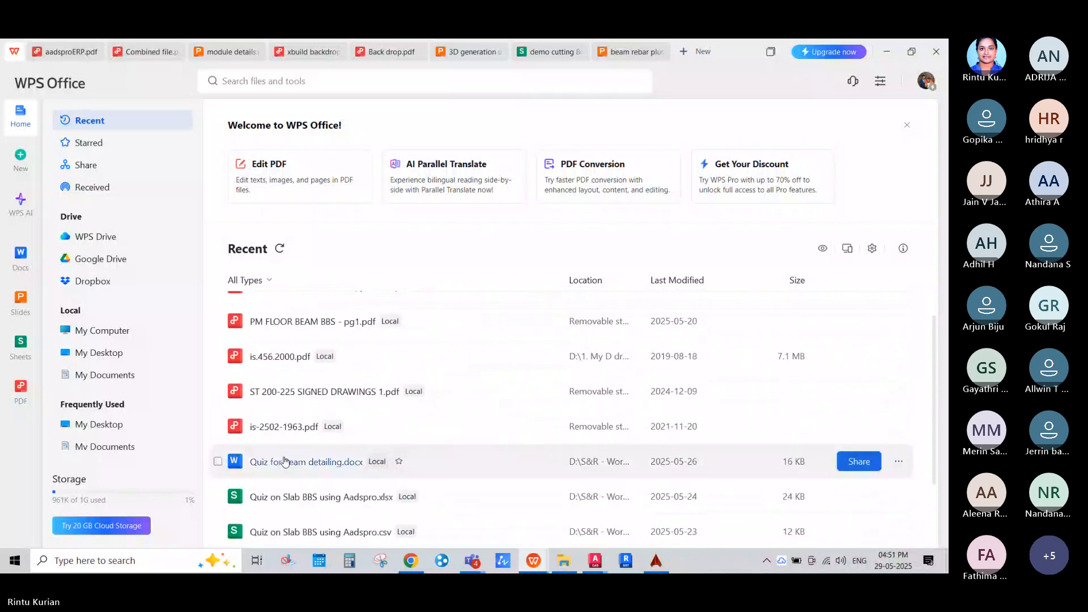
{"action": "left_click", "coordinate": [272, 396]}
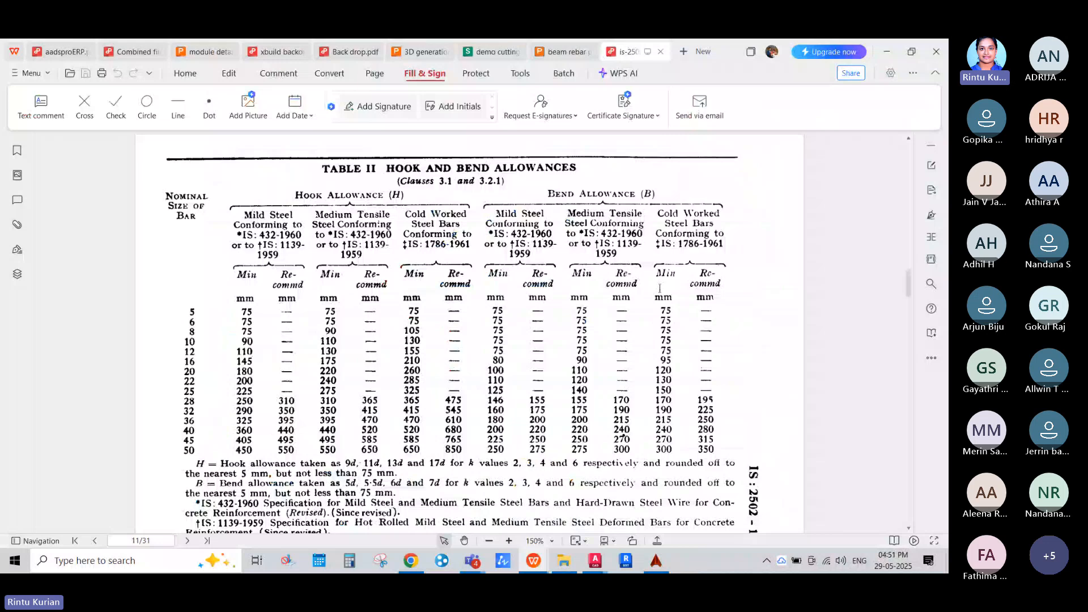
Find Table VIII on bending dimensions for binders and stirrups and inspect the shape A stirrup sketch up close.
{"action": "scroll", "coordinate": [660, 288], "scroll_direction": "down", "scroll_amount": 4, "text": "ctrl"}
{"action": "scroll", "coordinate": [429, 455], "scroll_direction": "down", "scroll_amount": 15}
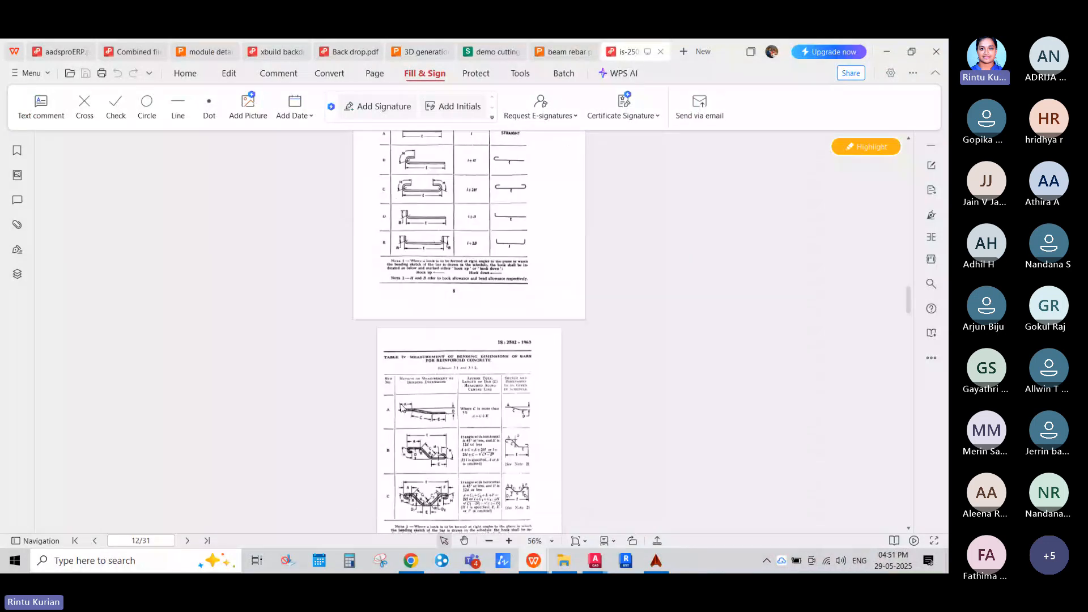
{"action": "scroll", "coordinate": [429, 456], "scroll_direction": "down", "scroll_amount": 2}
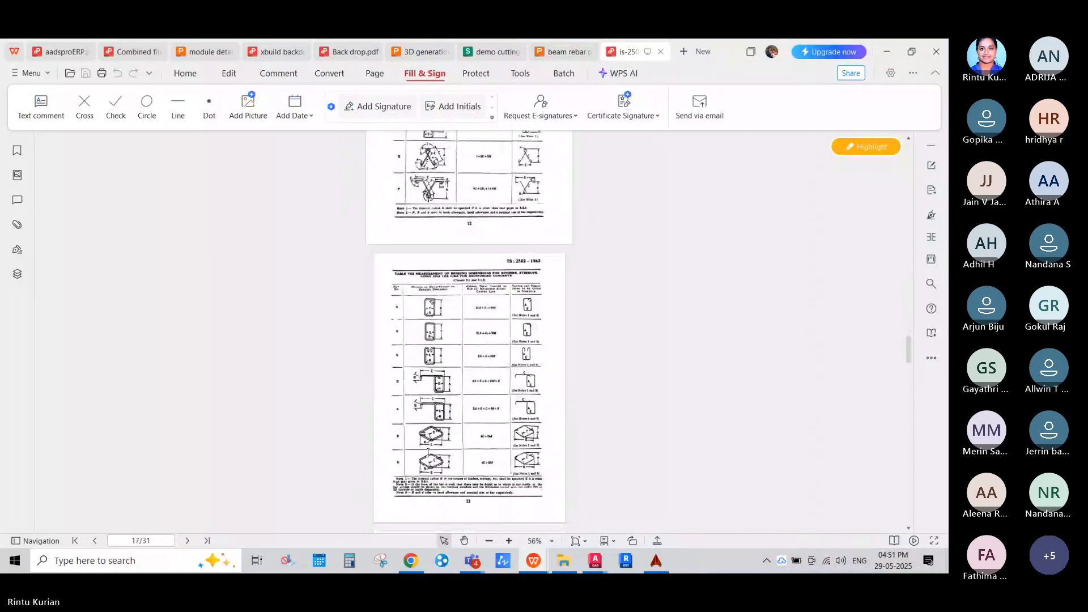
{"action": "scroll", "coordinate": [442, 348], "scroll_direction": "up", "scroll_amount": 3, "text": "ctrl"}
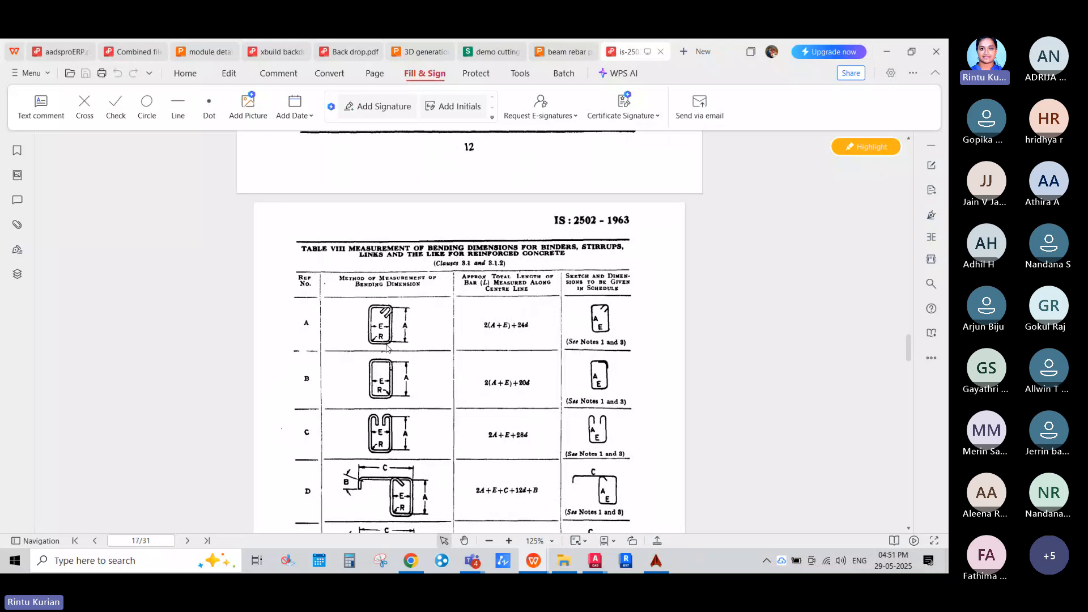
{"action": "scroll", "coordinate": [387, 347], "scroll_direction": "up", "scroll_amount": 2, "text": "ctrl"}
{"action": "scroll", "coordinate": [386, 347], "scroll_direction": "up", "scroll_amount": 4, "text": "ctrl"}
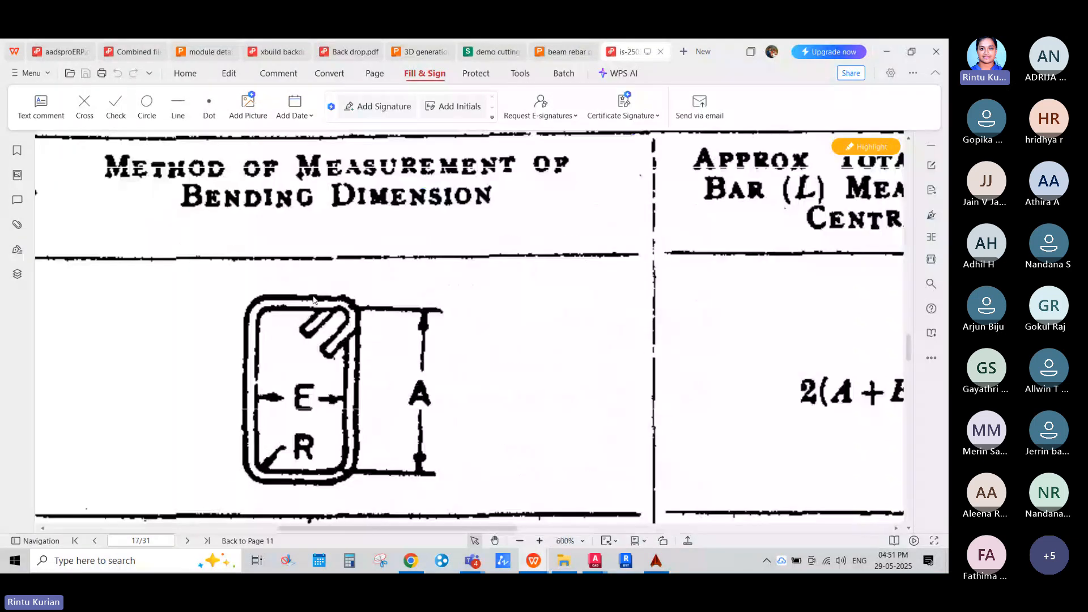
Highlight shape A's total length formula 2(A+E)+24d and compare it with the A and E dimensions in the sketch.
{"action": "scroll", "coordinate": [397, 335], "scroll_direction": "down", "scroll_amount": 2, "text": "ctrl"}
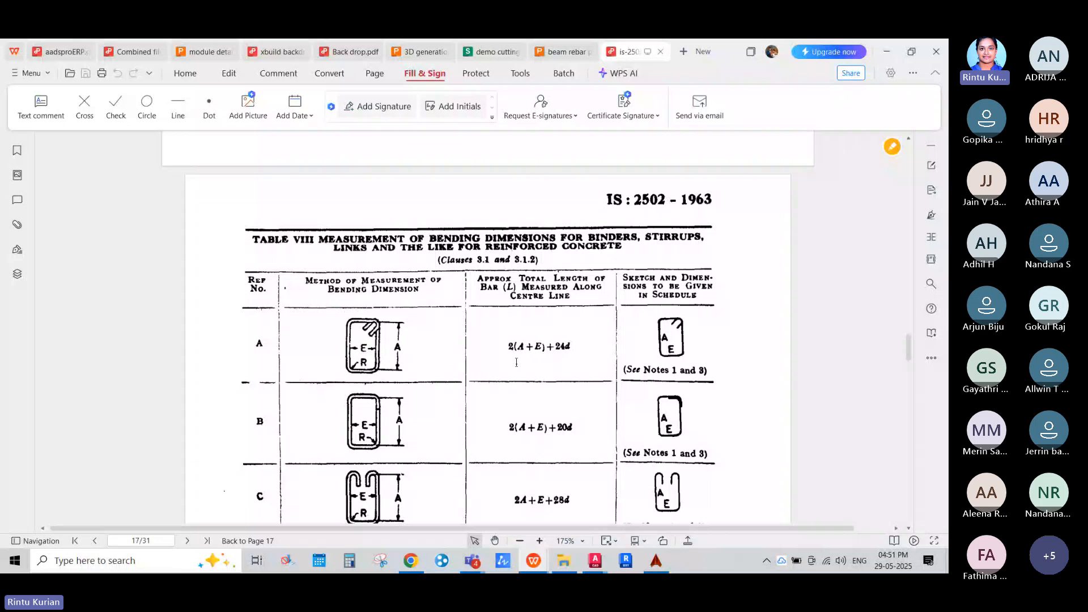
{"action": "left_click_drag", "start_coordinate": [509, 346], "coordinate": [573, 355]}
{"action": "scroll", "coordinate": [379, 344], "scroll_direction": "up", "scroll_amount": 3, "text": "ctrl"}
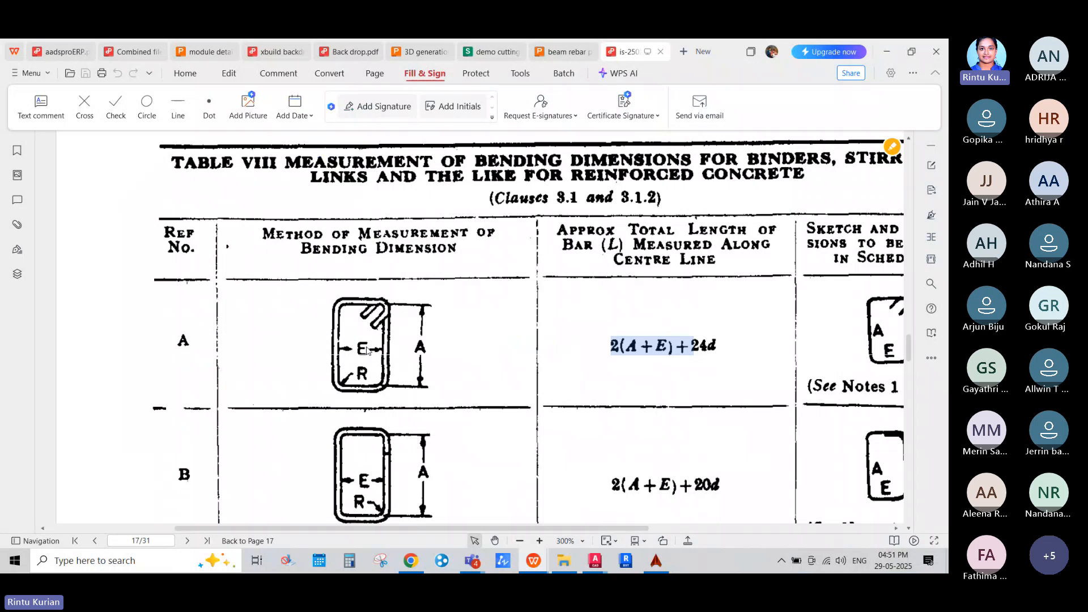
{"action": "scroll", "coordinate": [367, 350], "scroll_direction": "up", "scroll_amount": 3, "text": "ctrl"}
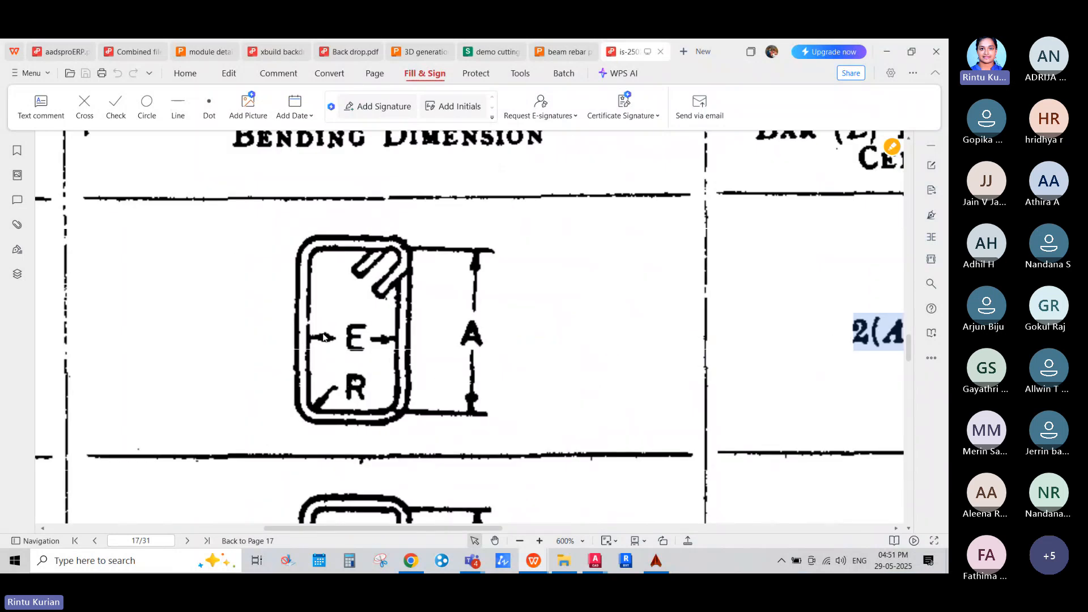
{"action": "scroll", "coordinate": [326, 335], "scroll_direction": "down", "scroll_amount": 3, "text": "ctrl"}
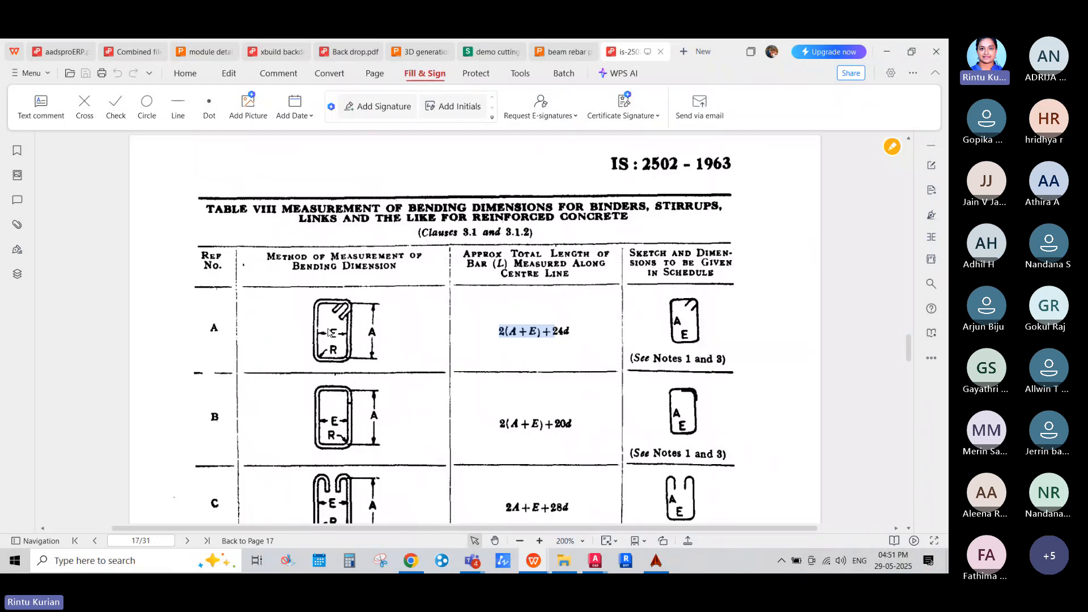
Switch to AutoCAD and compare the C1 Terrace Floor section with its confining reinforcement details in the column table.
{"action": "scroll", "coordinate": [328, 332], "scroll_direction": "down", "scroll_amount": 1, "text": "ctrl"}
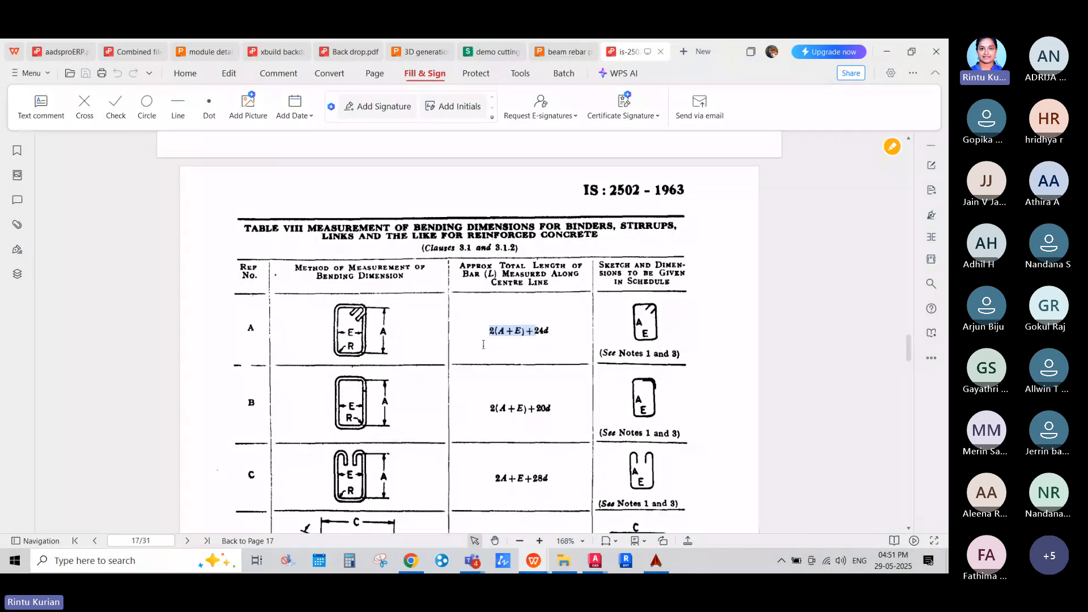
{"action": "left_click", "coordinate": [885, 54]}
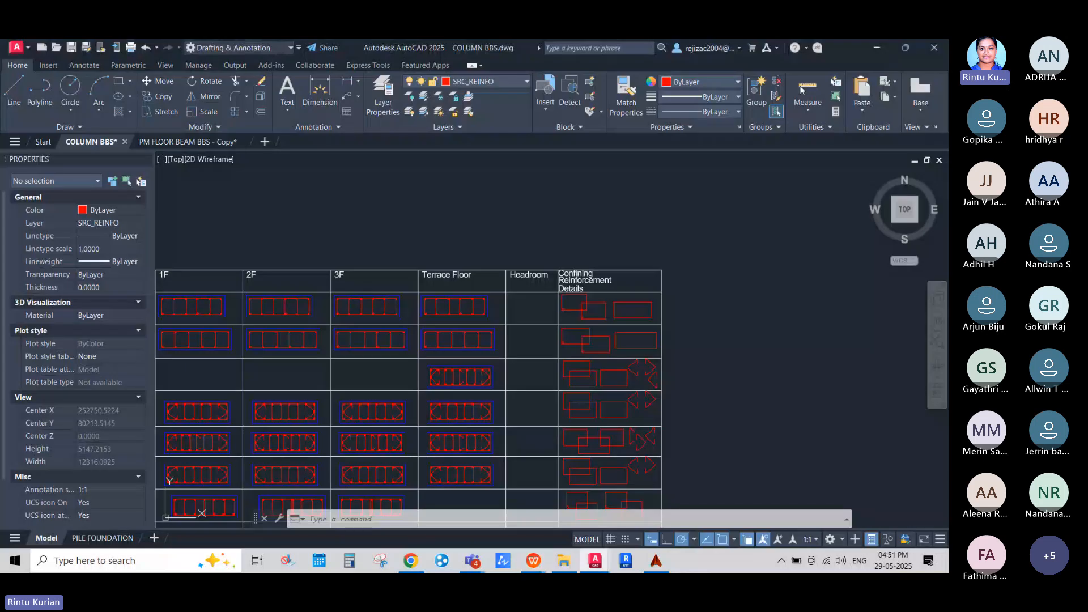
{"action": "scroll", "coordinate": [567, 306], "scroll_direction": "down", "scroll_amount": 2}
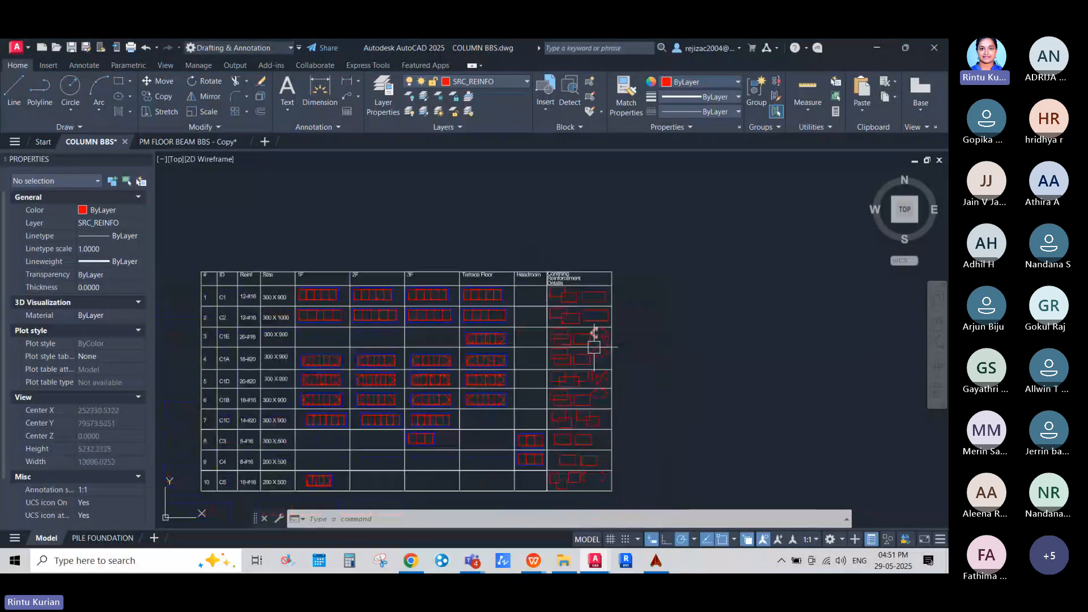
{"action": "scroll", "coordinate": [575, 293], "scroll_direction": "up", "scroll_amount": 8}
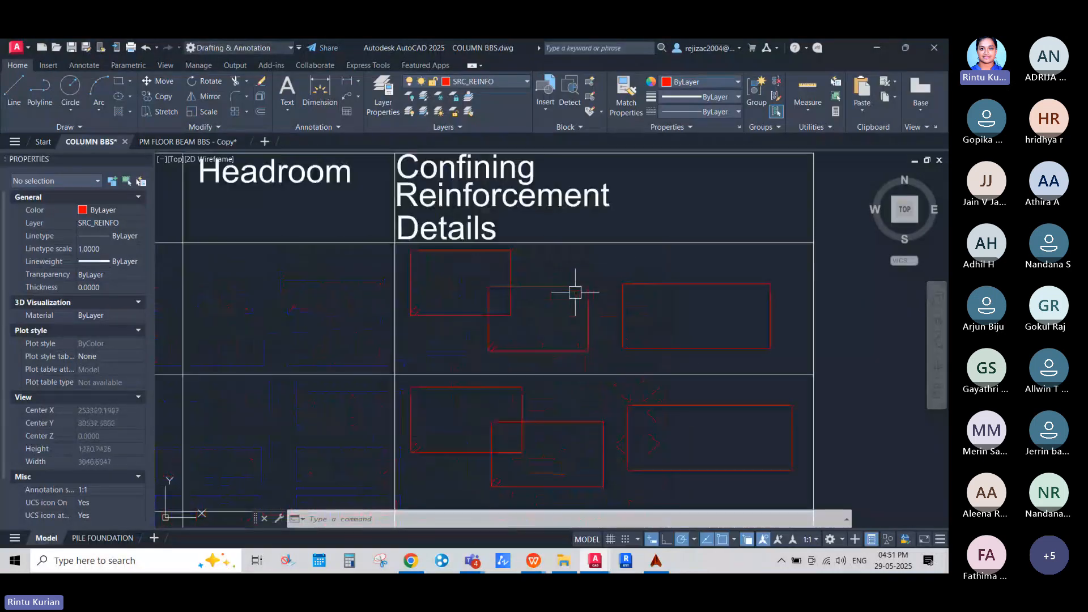
{"action": "left_click", "coordinate": [575, 291]}
{"action": "scroll", "coordinate": [575, 290], "scroll_direction": "down", "scroll_amount": 2}
{"action": "key", "text": "Escape"}
{"action": "middle_click_drag", "start_coordinate": [328, 349], "coordinate": [383, 346]}
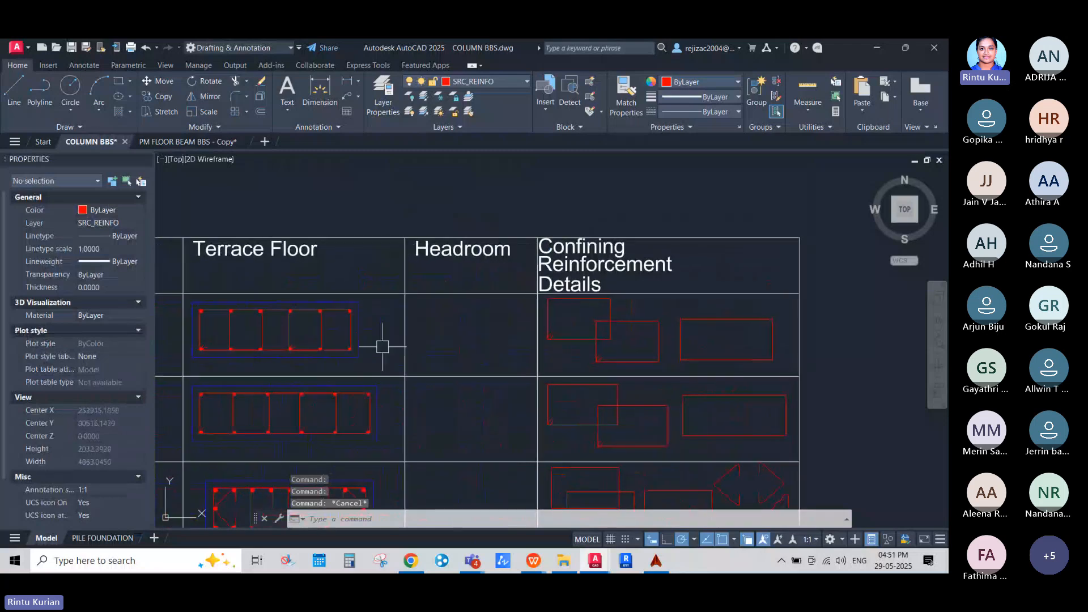
{"action": "scroll", "coordinate": [186, 309], "scroll_direction": "up", "scroll_amount": 4}
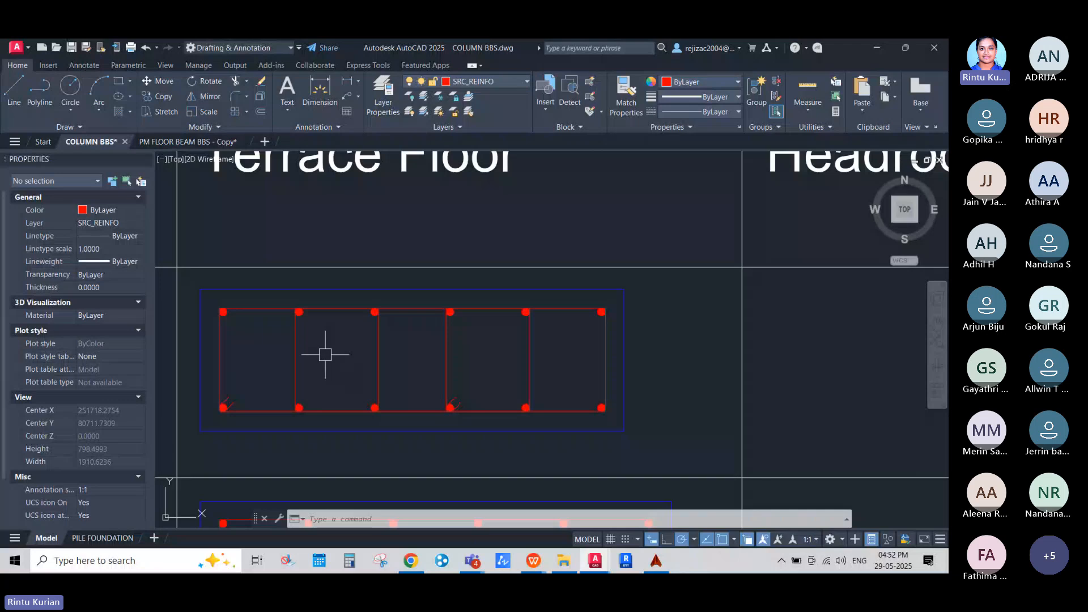
{"action": "scroll", "coordinate": [318, 391], "scroll_direction": "down", "scroll_amount": 2}
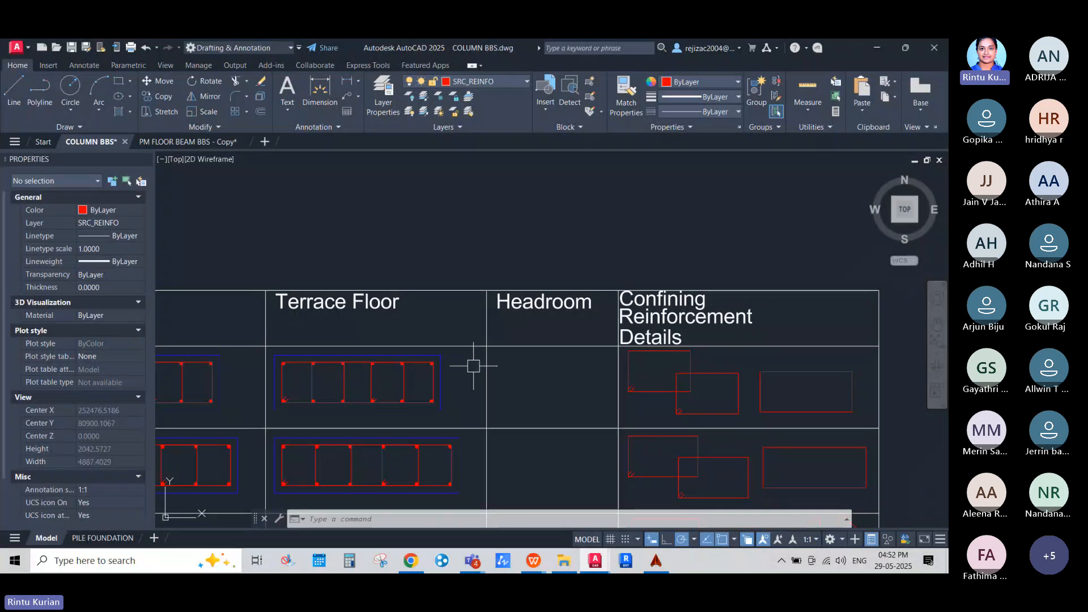
{"action": "scroll", "coordinate": [497, 384], "scroll_direction": "down", "scroll_amount": 3}
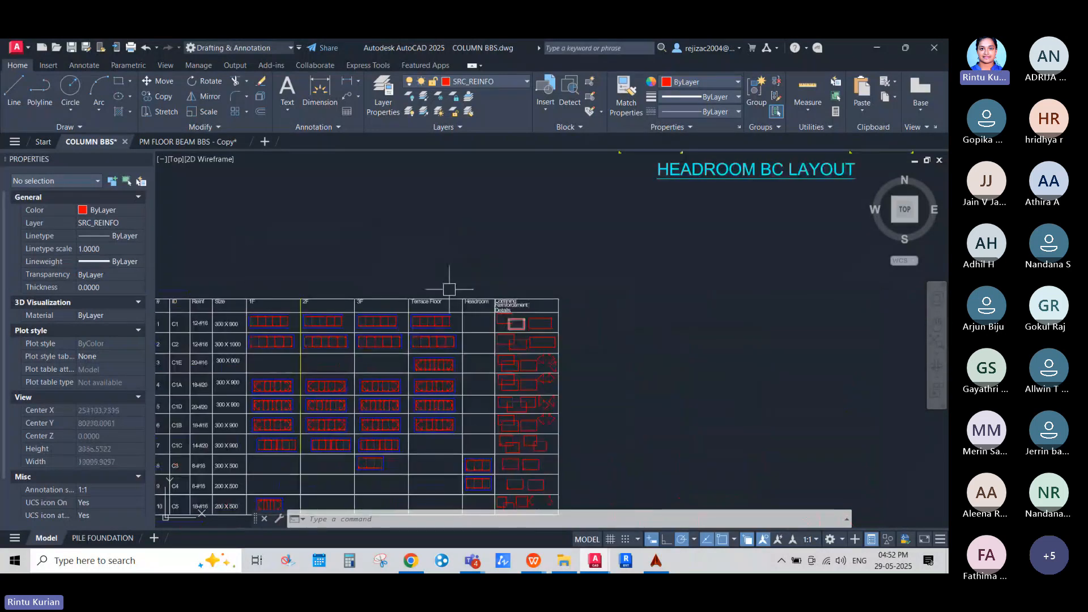
Copy the blue outer outline of column C1's 1F section to the empty space above the table.
{"action": "scroll", "coordinate": [289, 328], "scroll_direction": "up", "scroll_amount": 5}
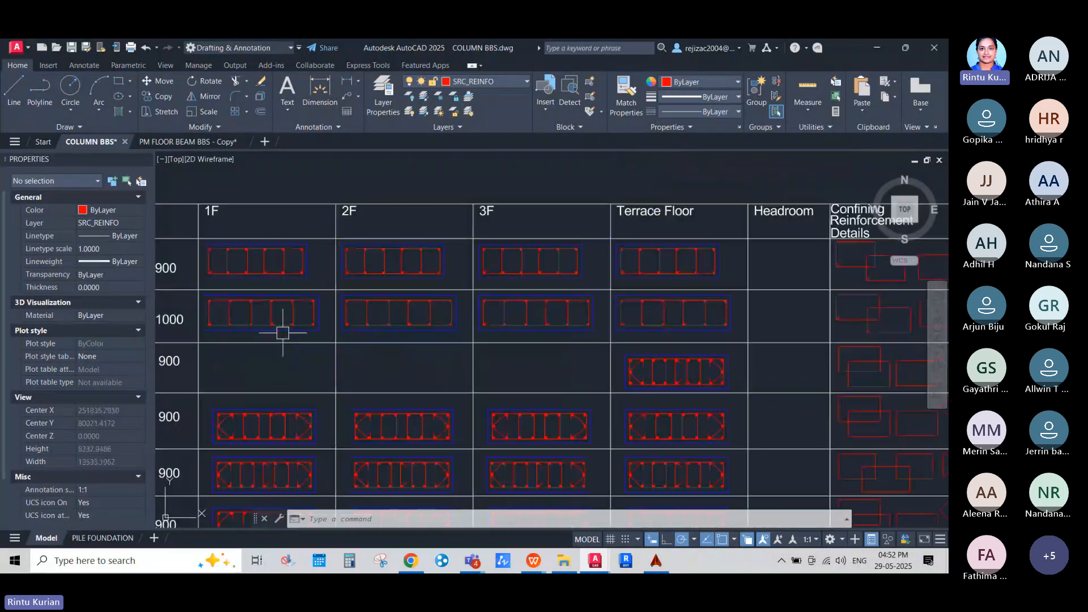
{"action": "left_click", "coordinate": [300, 280]}
{"action": "left_click", "coordinate": [313, 273]}
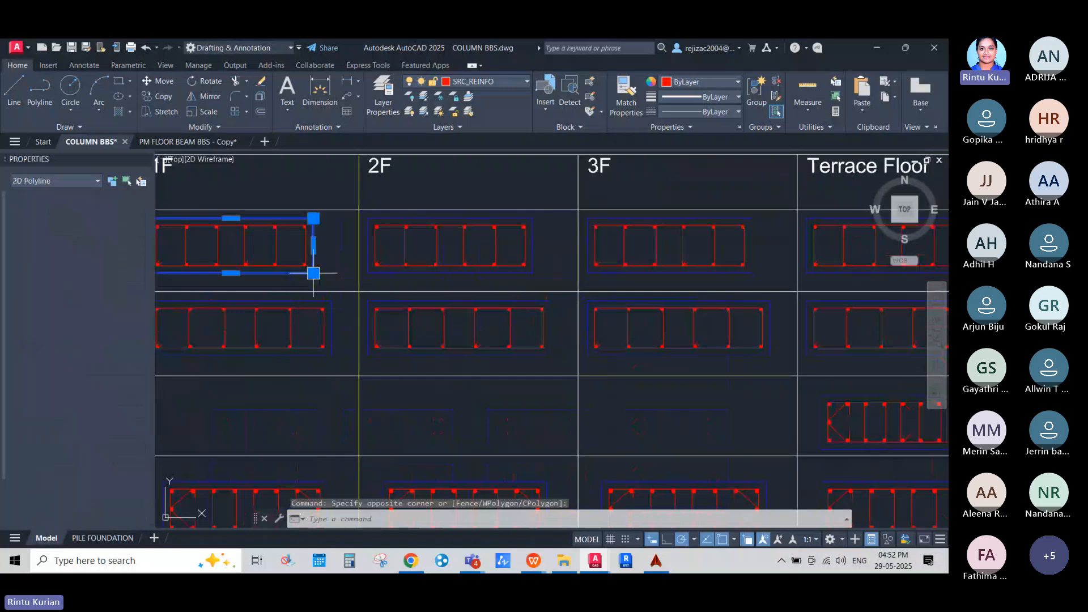
{"action": "scroll", "coordinate": [314, 273], "scroll_direction": "down", "scroll_amount": 3}
{"action": "key", "text": "Escape"}
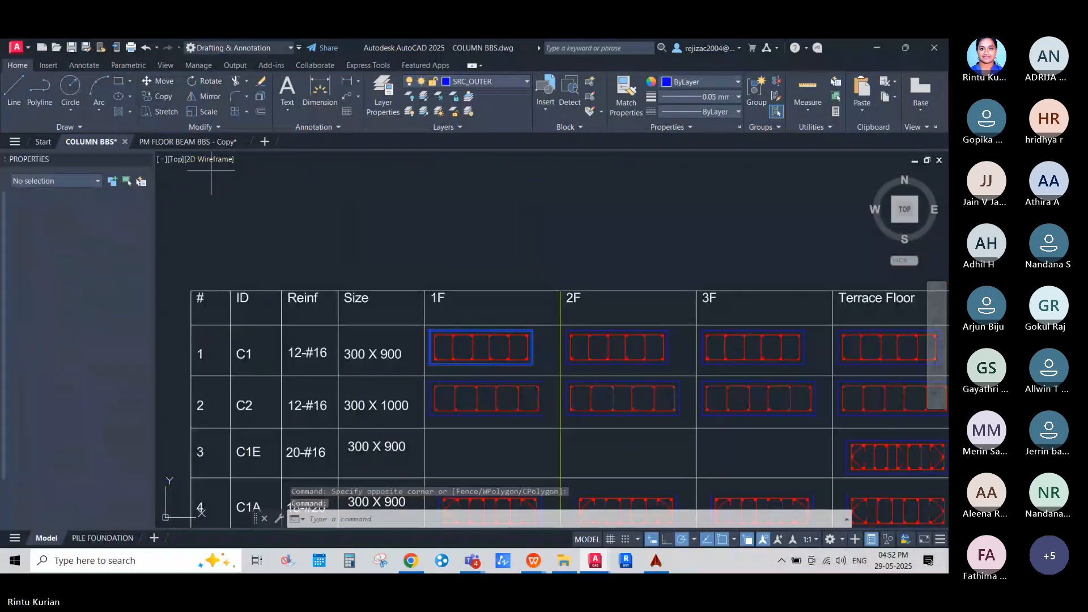
{"action": "left_click", "coordinate": [503, 344]}
{"action": "left_click", "coordinate": [527, 207]}
{"action": "key", "text": "Escape"}
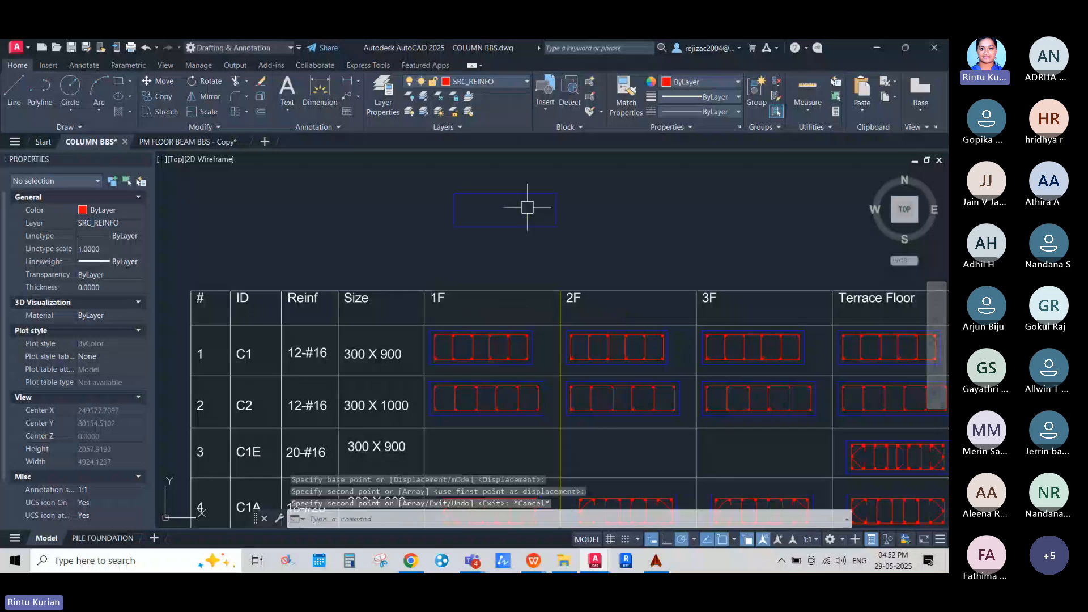
Offset the copied column outline inward by 40.
{"action": "scroll", "coordinate": [527, 206], "scroll_direction": "up", "scroll_amount": 4}
{"action": "mouse_move", "coordinate": [505, 261]}
{"action": "middle_mouse_down"}
{"action": "mouse_move", "coordinate": [497, 273]}
{"action": "mouse_move", "coordinate": [510, 301]}
{"action": "middle_mouse_up"}
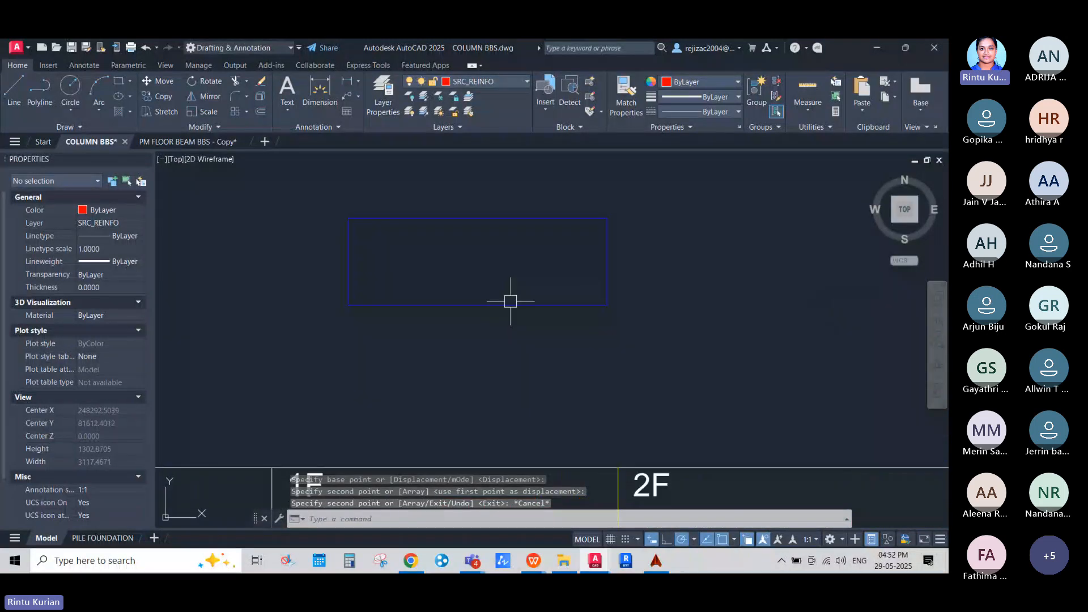
{"action": "left_click", "coordinate": [510, 304]}
{"action": "type", "text": "o"}
{"action": "key", "text": "Return"}
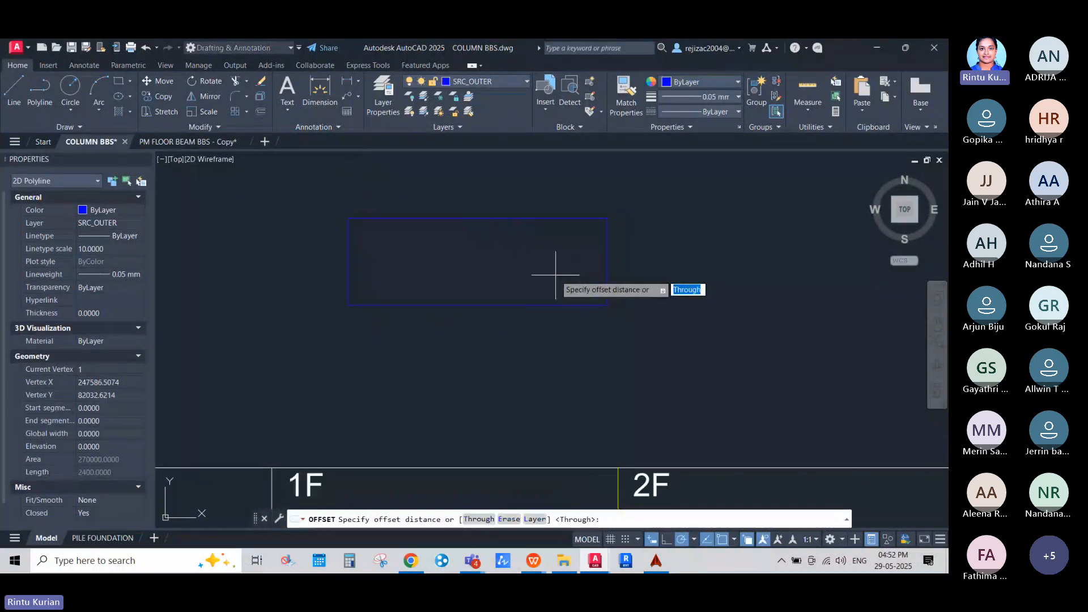
{"action": "type", "text": "40"}
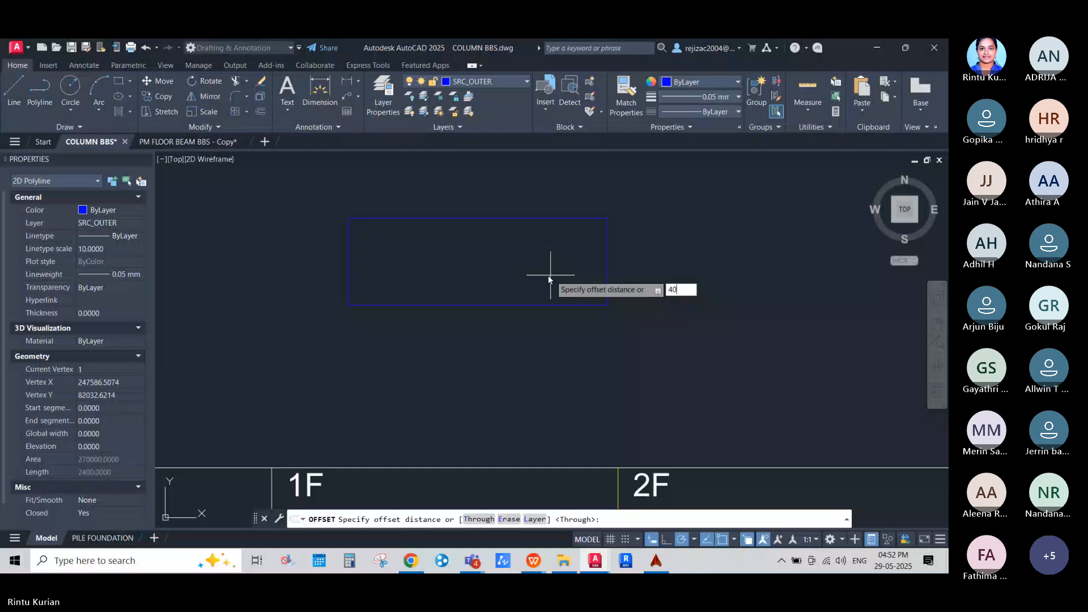
{"action": "key", "text": "Return"}
{"action": "left_click", "coordinate": [491, 277]}
{"action": "key", "text": "Escape"}
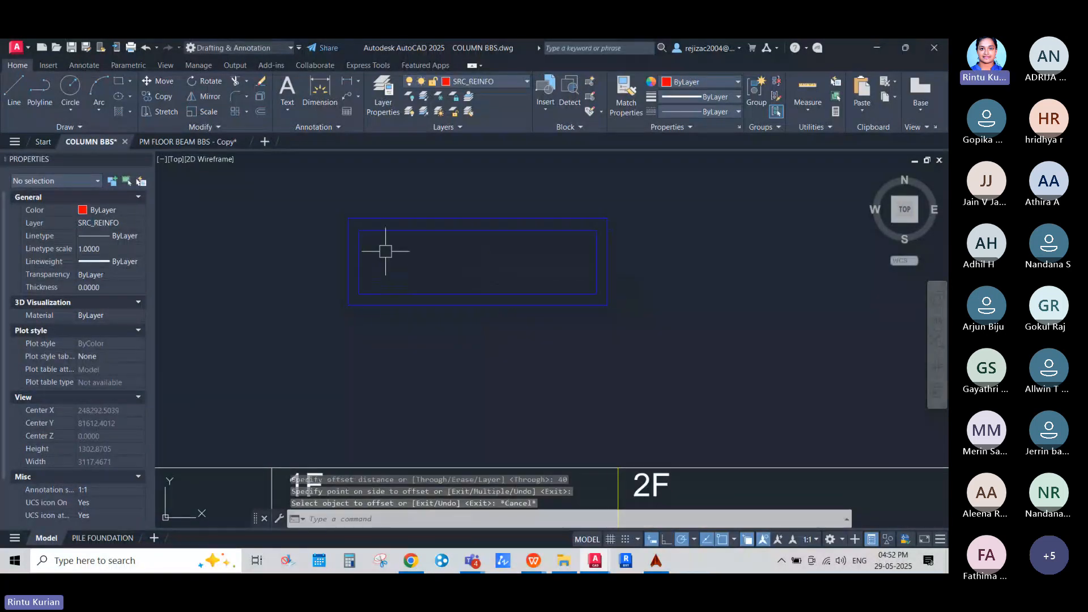
Offset the inner rectangle outward by 10 to add an outline between it and the column edge.
{"action": "left_click", "coordinate": [385, 231]}
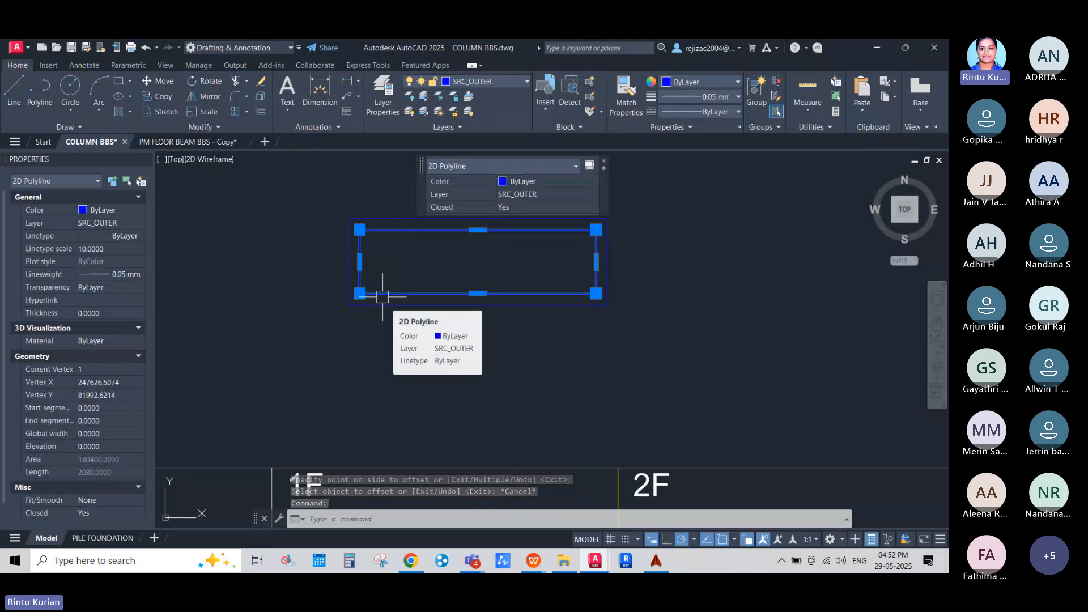
{"action": "scroll", "coordinate": [626, 226], "scroll_direction": "up", "scroll_amount": 4}
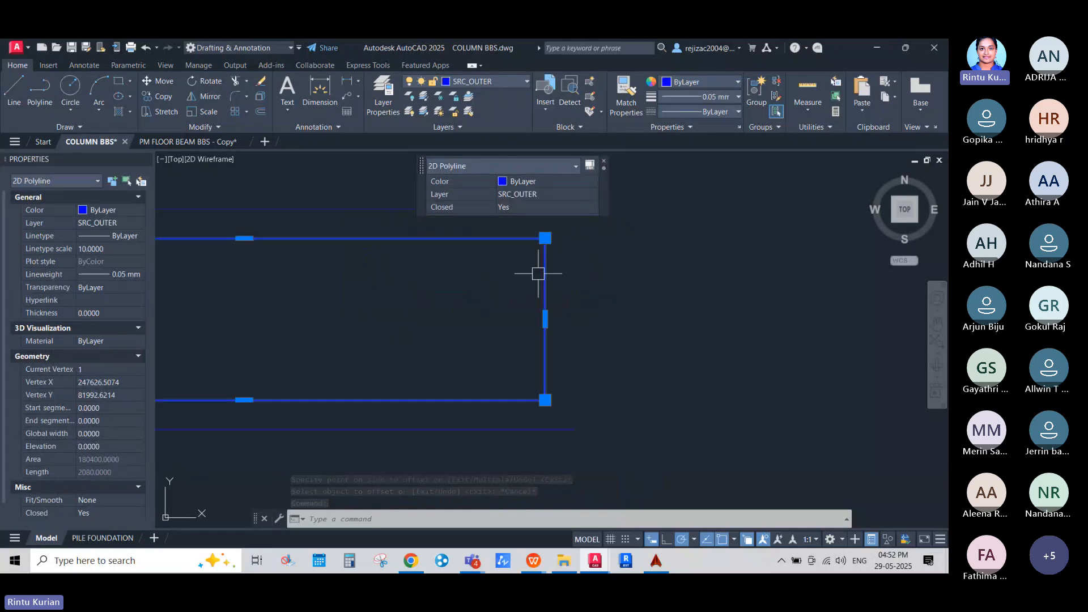
{"action": "scroll", "coordinate": [544, 262], "scroll_direction": "up", "scroll_amount": 2}
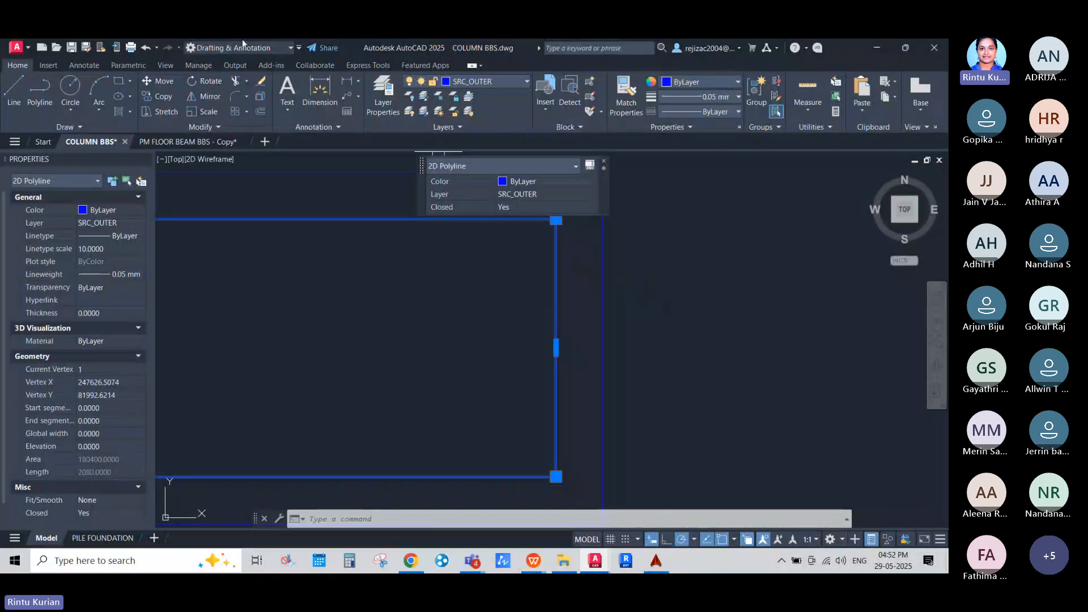
{"action": "type", "text": "o"}
{"action": "key", "text": "Return"}
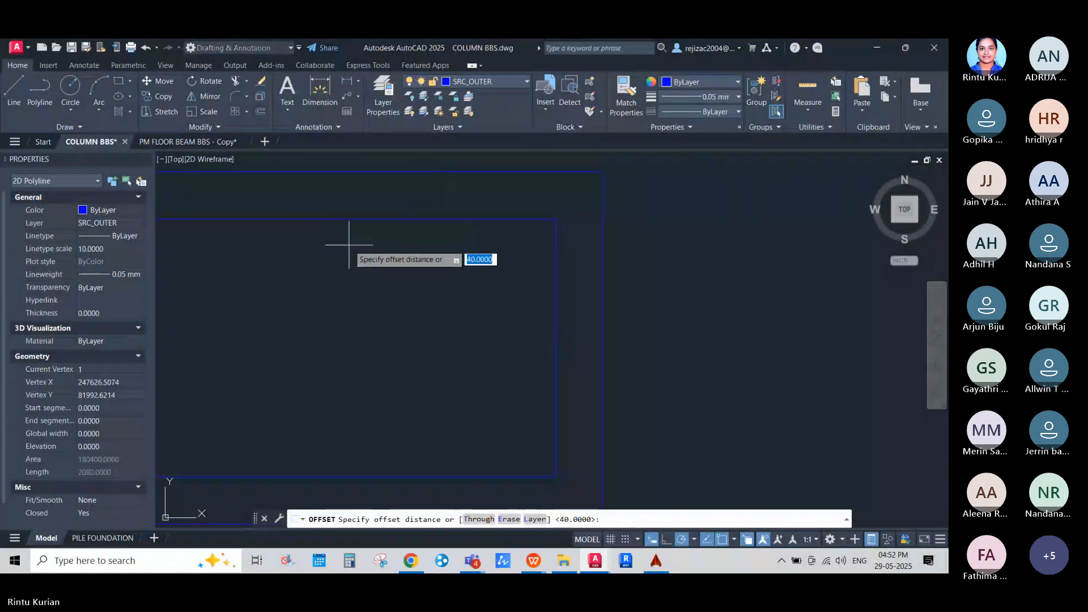
{"action": "type", "text": "10"}
{"action": "key", "text": "Return"}
{"action": "left_click", "coordinate": [556, 288]}
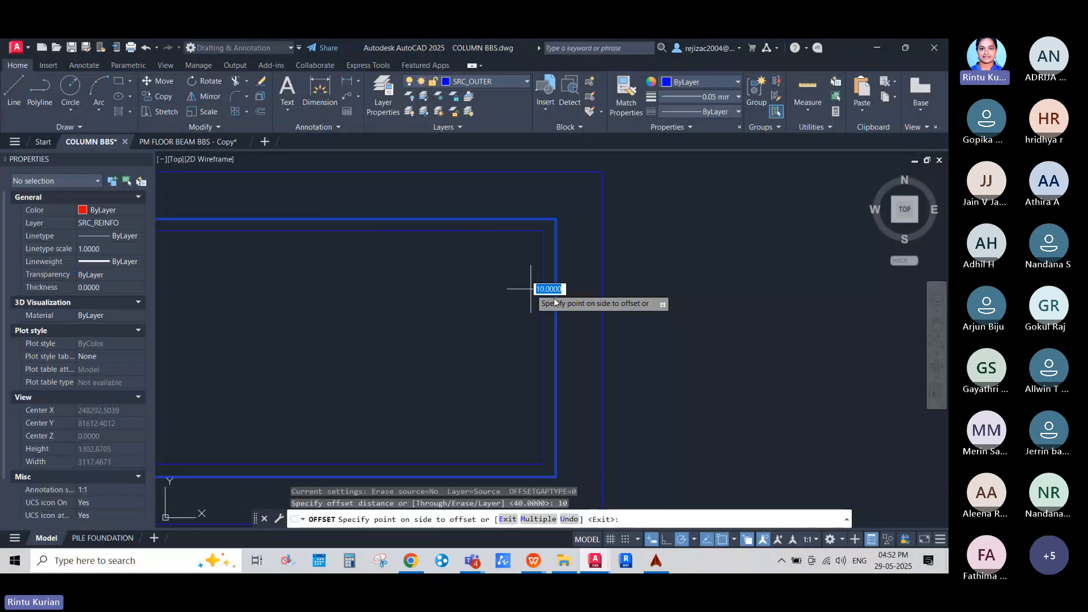
{"action": "left_click", "coordinate": [642, 312]}
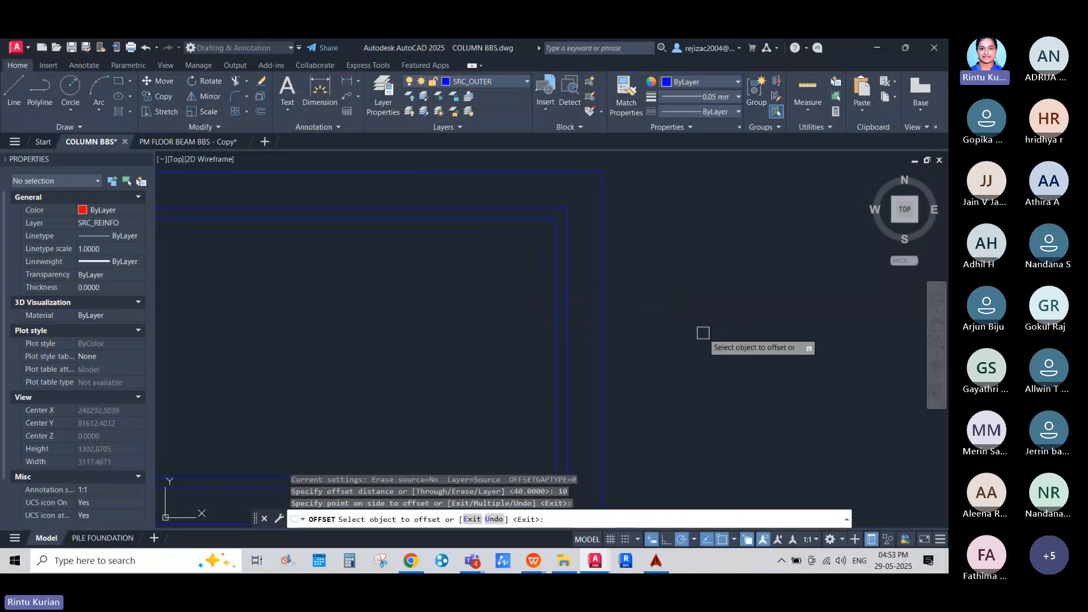
{"action": "key", "text": "Escape"}
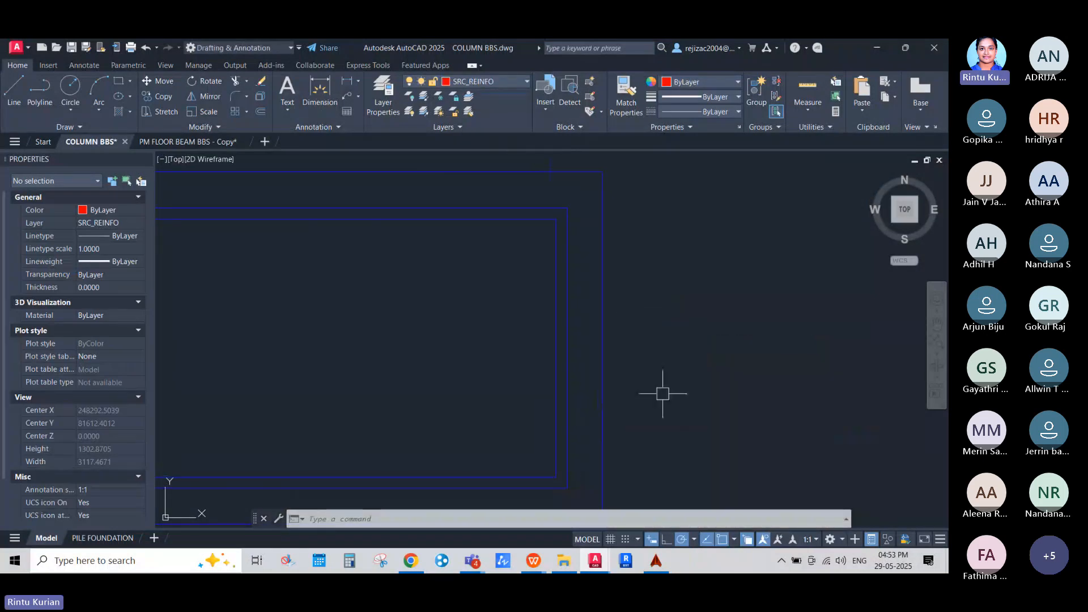
Change the color of all three nested column outlines to yellow.
{"action": "left_click", "coordinate": [663, 393]}
{"action": "left_click", "coordinate": [449, 268]}
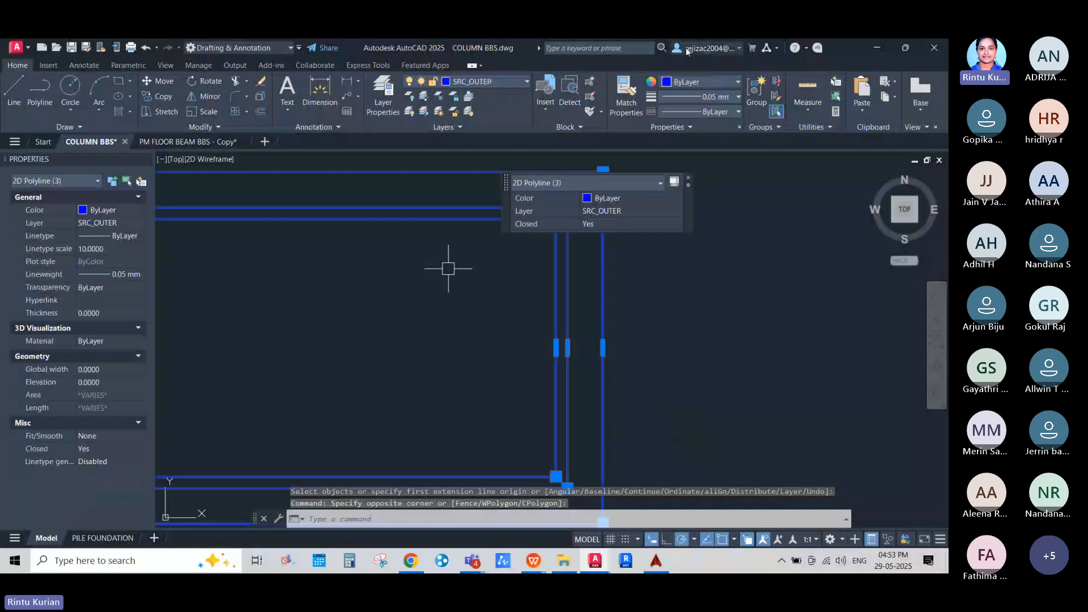
{"action": "left_click", "coordinate": [700, 82]}
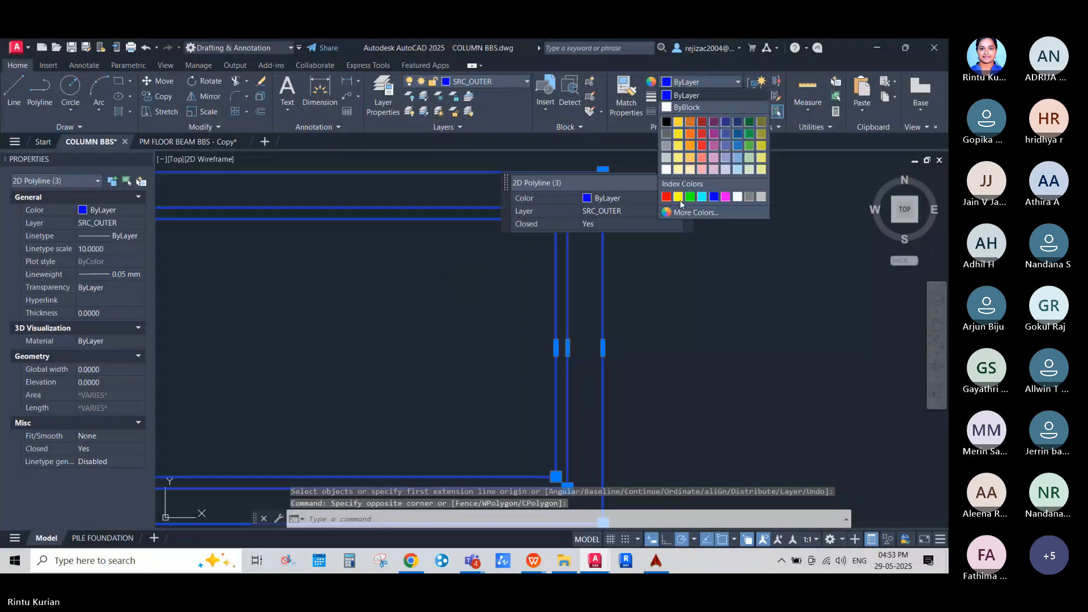
{"action": "left_click", "coordinate": [679, 197]}
{"action": "key", "text": "Escape"}
Dimension the gap between the middle rectangle's corner and the outer column edge, and check its measurement.
{"action": "scroll", "coordinate": [547, 212], "scroll_direction": "up", "scroll_amount": 2}
{"action": "key", "text": "Return"}
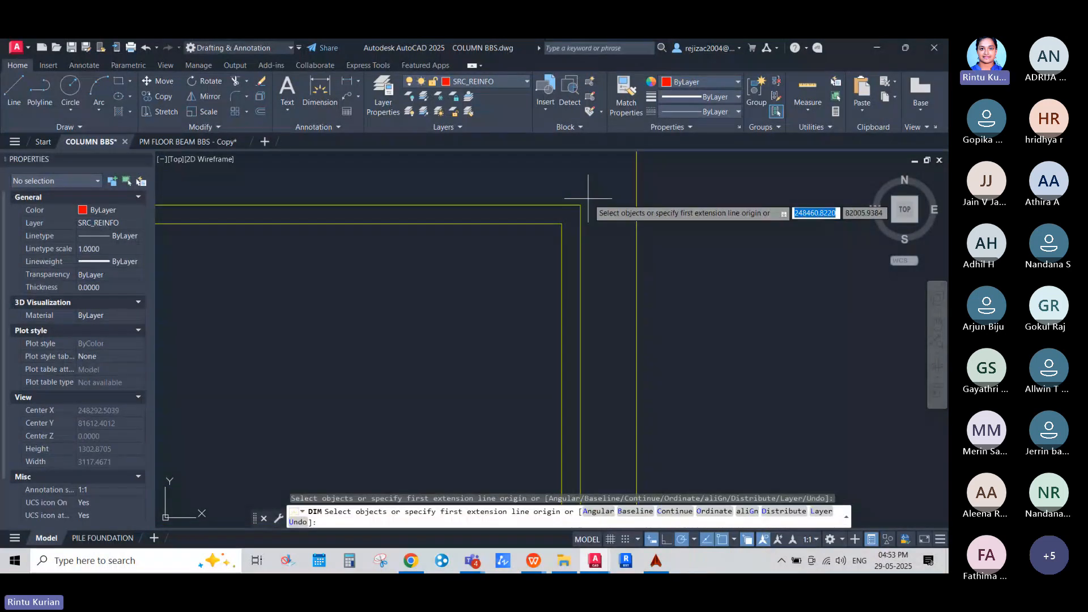
{"action": "left_click", "coordinate": [581, 205]}
{"action": "left_click", "coordinate": [636, 205]}
{"action": "left_click", "coordinate": [646, 254]}
{"action": "key", "text": "Return"}
{"action": "left_click", "coordinate": [612, 263]}
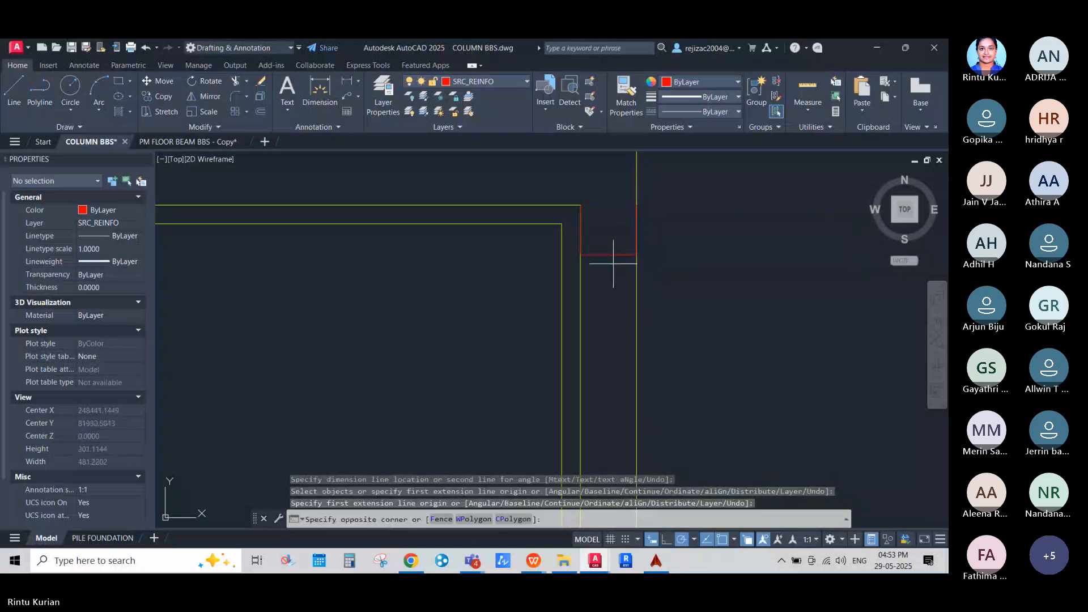
{"action": "left_click", "coordinate": [602, 237]}
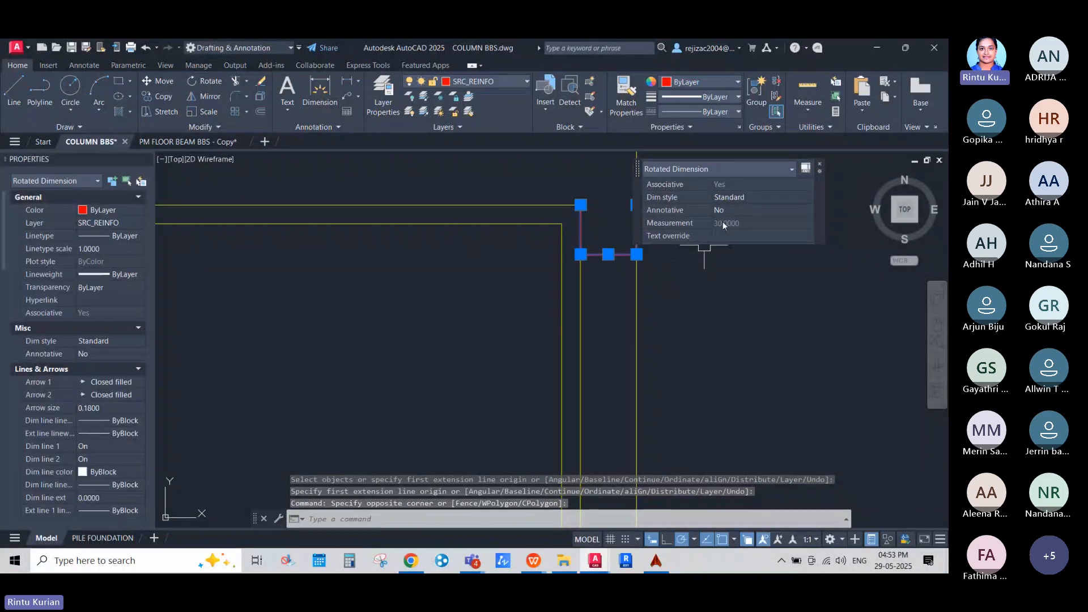
Stretch the dimension to the innermost rectangle's corner to check that gap, and delete the dimension.
{"action": "left_click", "coordinate": [580, 205]}
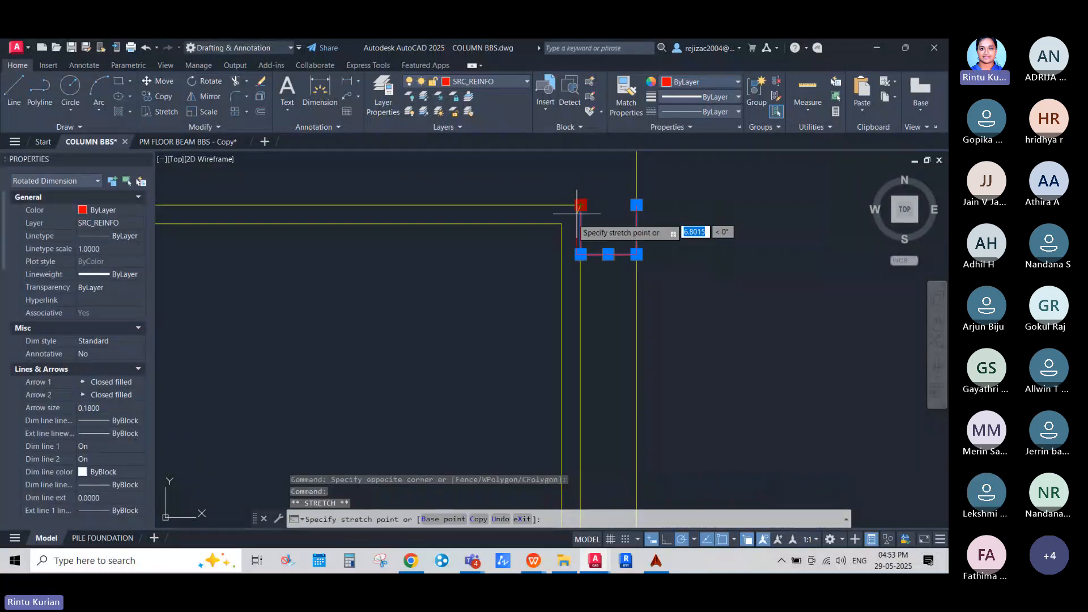
{"action": "left_click", "coordinate": [562, 223]}
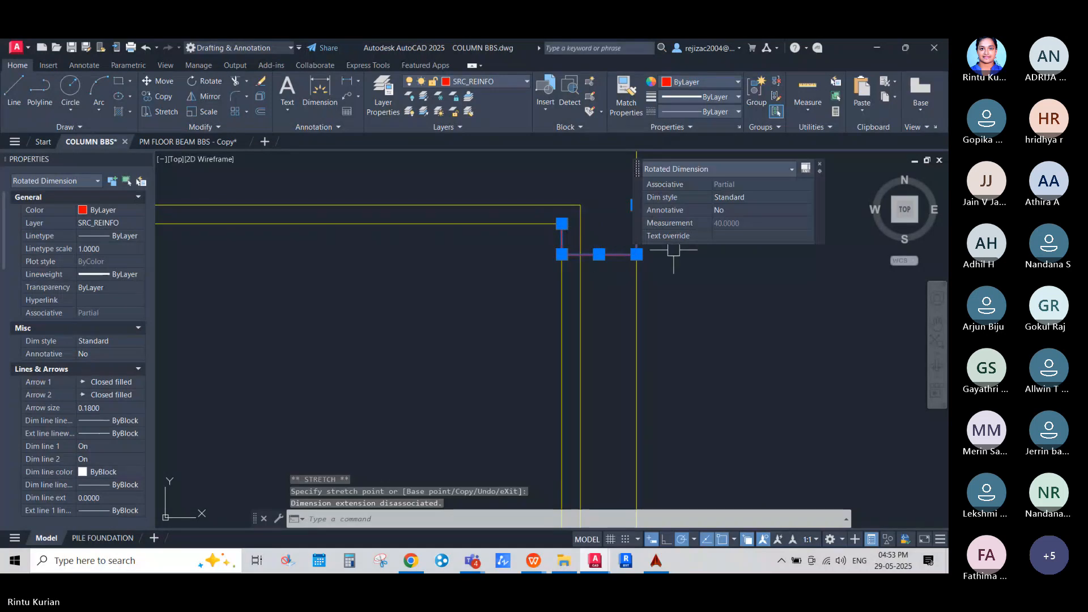
{"action": "key", "text": "Delete"}
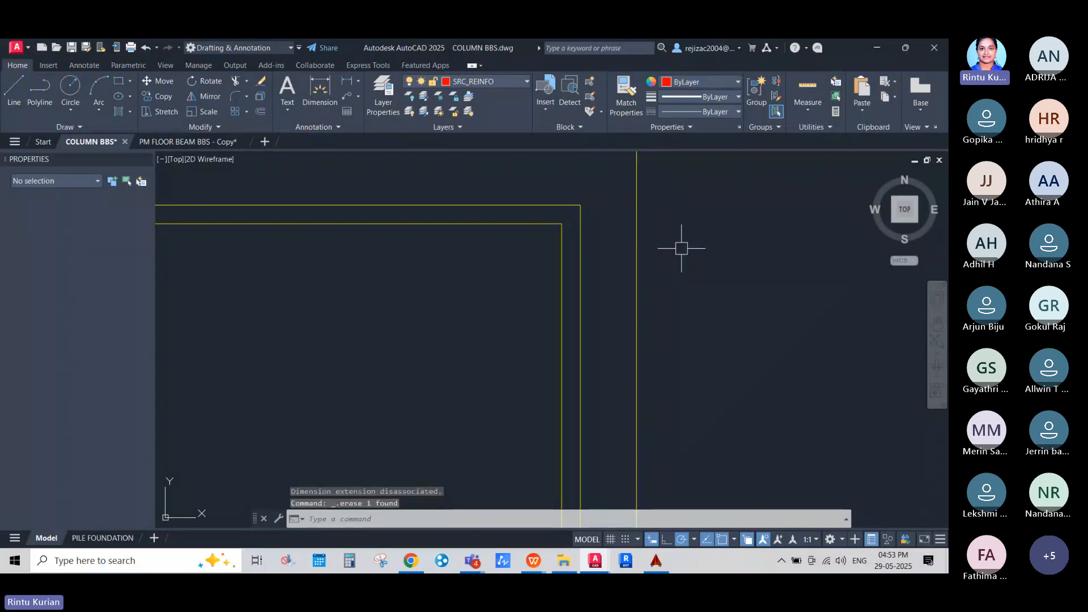
Examine the spacing between the three nested outlines along the upper edge and at the corner.
{"action": "scroll", "coordinate": [618, 278], "scroll_direction": "down", "scroll_amount": 3}
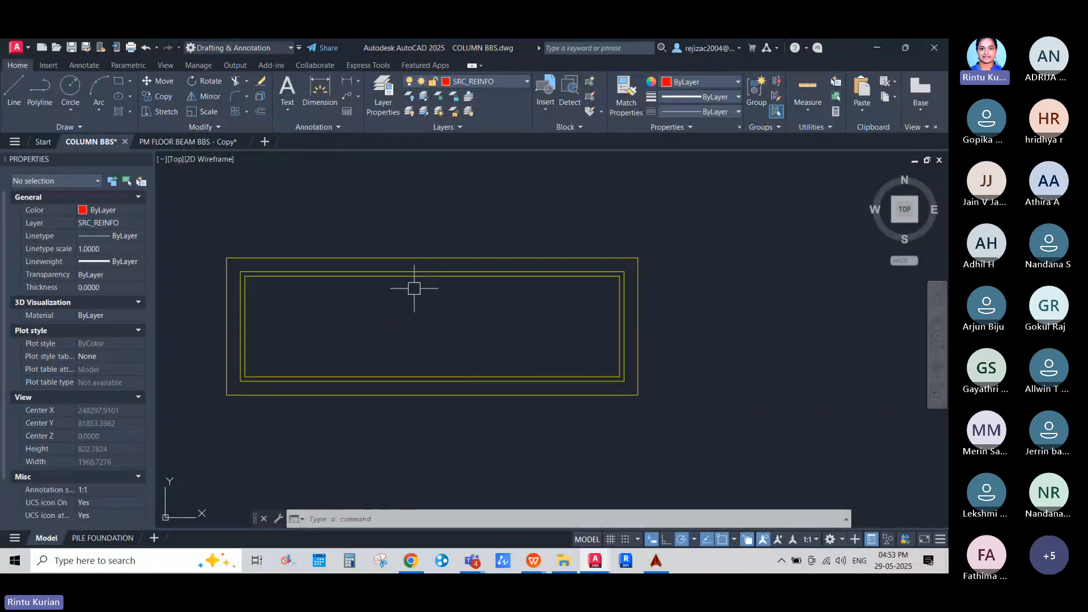
{"action": "scroll", "coordinate": [446, 261], "scroll_direction": "up", "scroll_amount": 2}
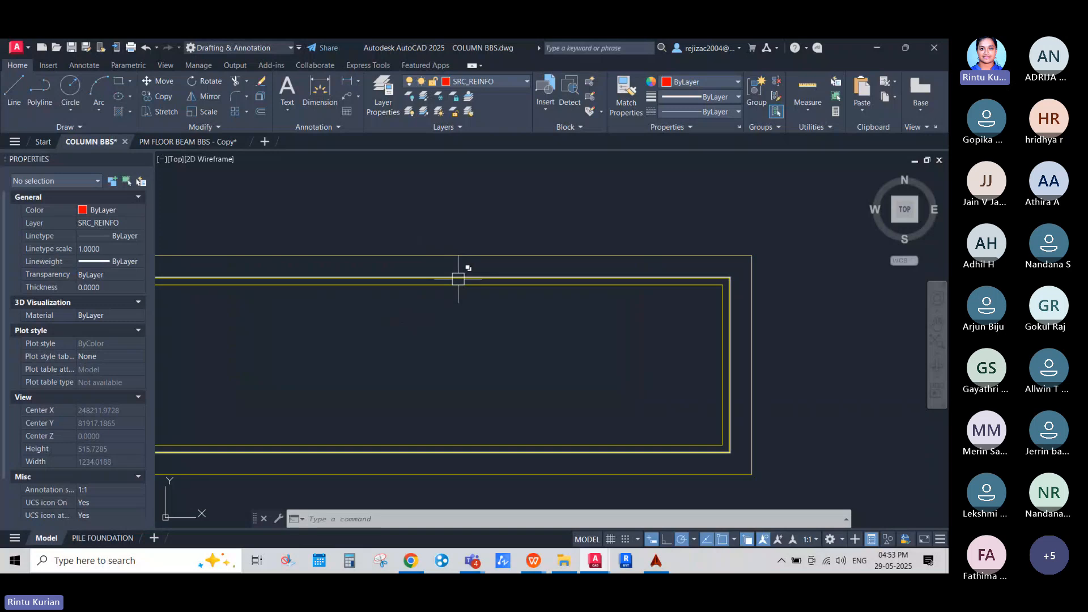
{"action": "mouse_move", "coordinate": [461, 276]}
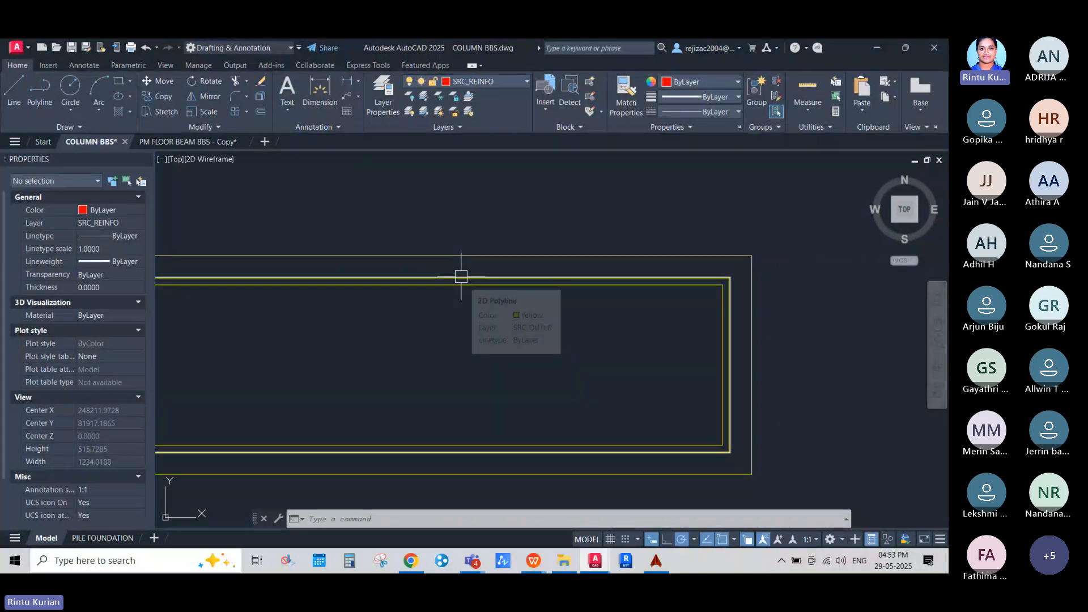
{"action": "scroll", "coordinate": [494, 277], "scroll_direction": "up", "scroll_amount": 2}
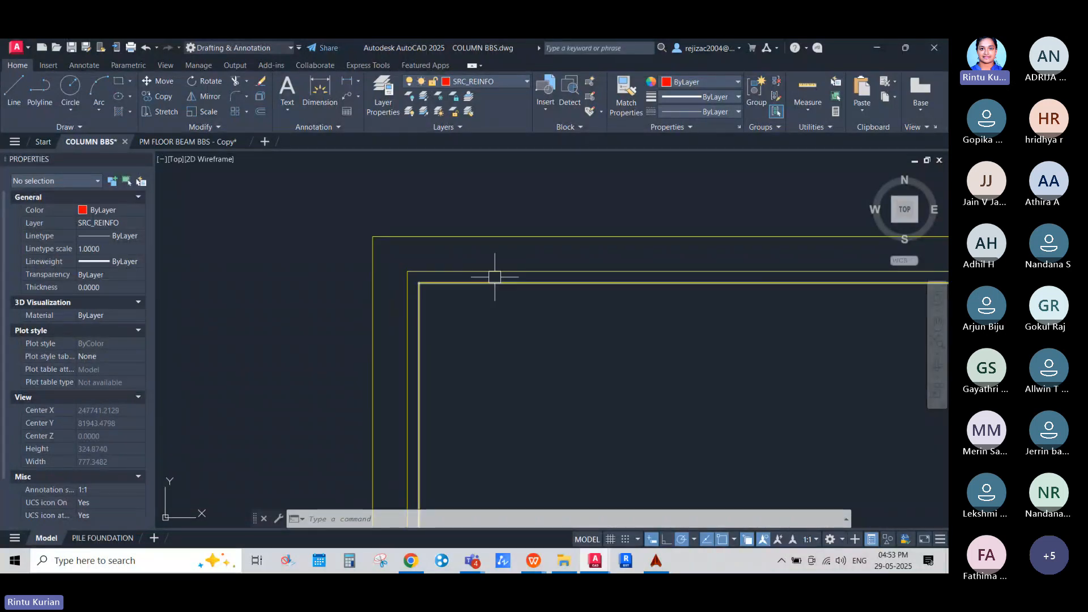
Delete the middle of the three nested outlines, keeping the outer column edge and the innermost rectangle.
{"action": "left_click", "coordinate": [490, 271]}
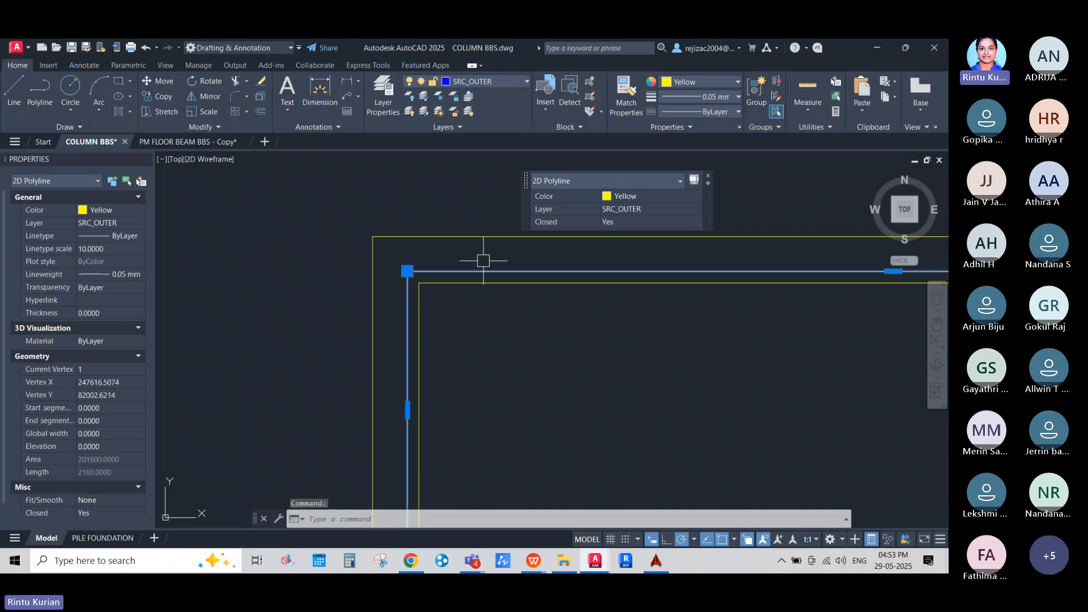
{"action": "key", "text": "Delete"}
{"action": "scroll", "coordinate": [451, 264], "scroll_direction": "down", "scroll_amount": 4}
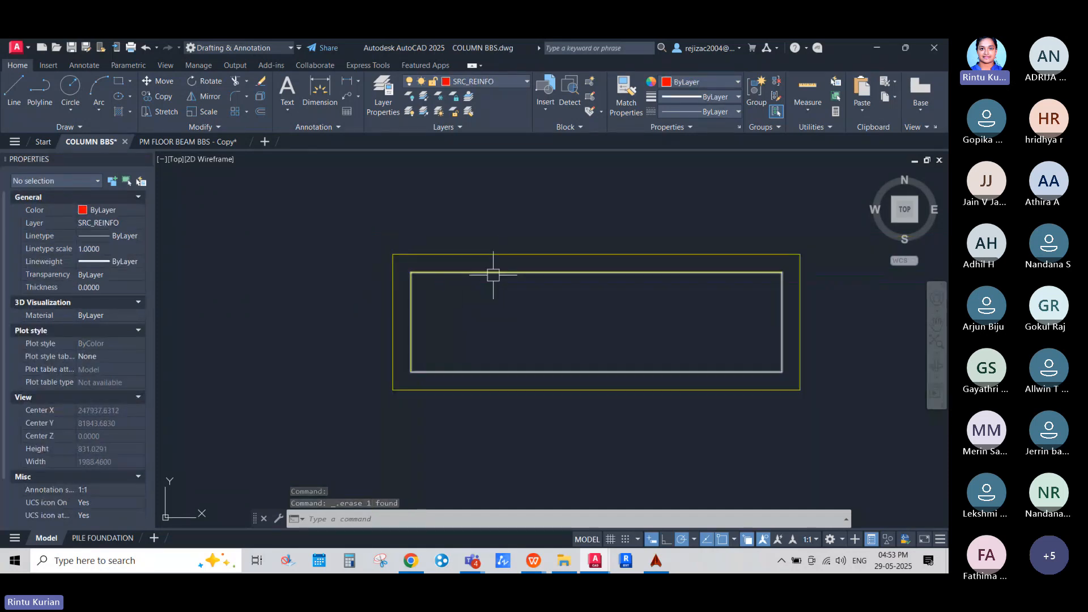
{"action": "middle_click_drag", "start_coordinate": [493, 275], "coordinate": [395, 258]}
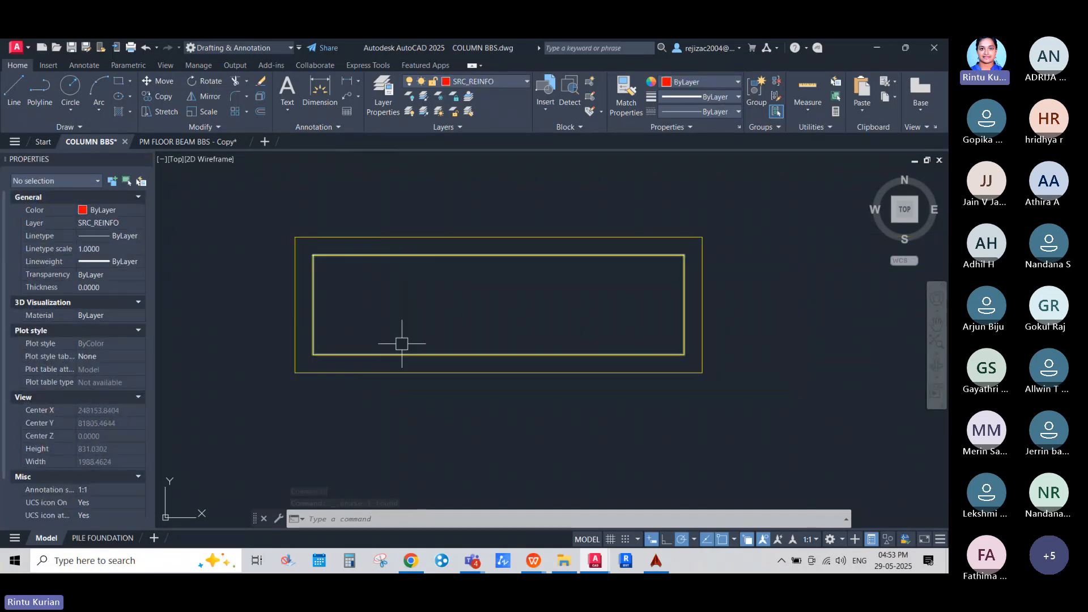
Examine the stirrup and corner bar of column C1's 1F section in the column schedule.
{"action": "scroll", "coordinate": [402, 343], "scroll_direction": "down", "scroll_amount": 8}
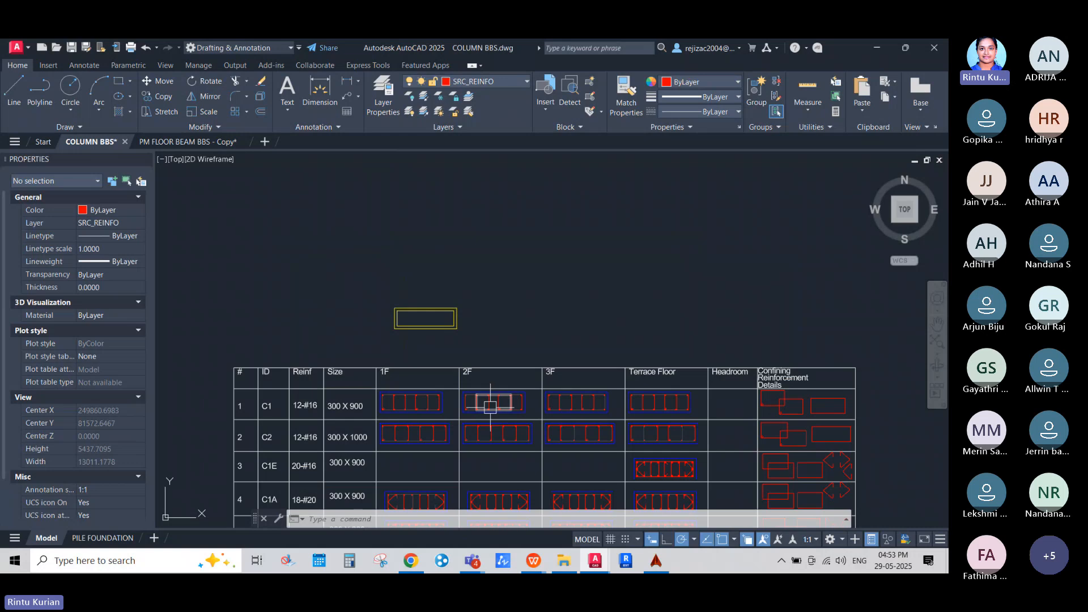
{"action": "scroll", "coordinate": [490, 407], "scroll_direction": "up", "scroll_amount": 4}
{"action": "middle_click_drag", "start_coordinate": [474, 323], "coordinate": [534, 340]}
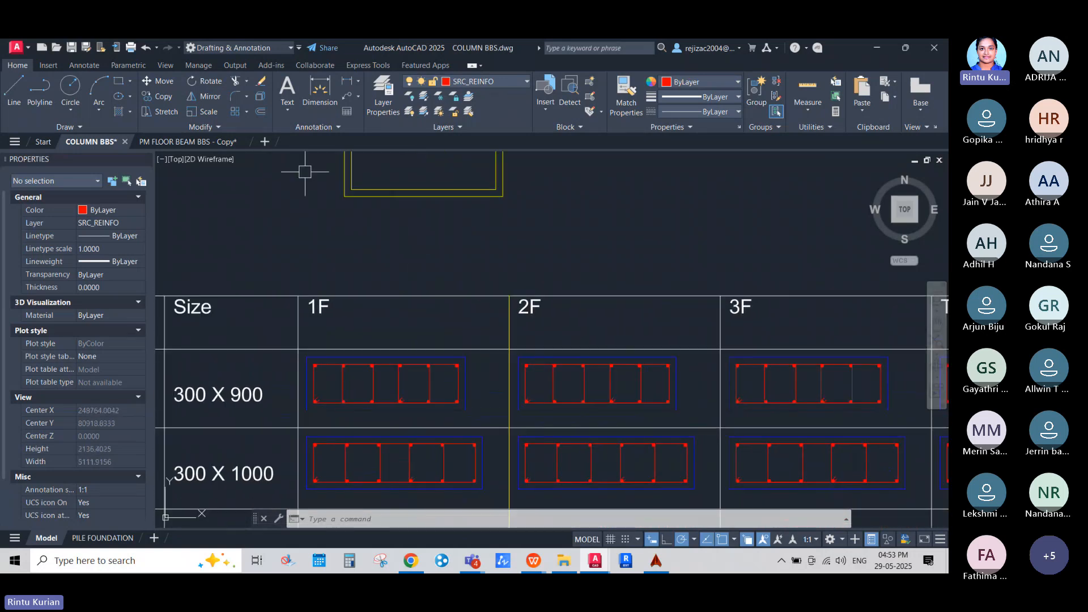
{"action": "scroll", "coordinate": [326, 385], "scroll_direction": "up", "scroll_amount": 6}
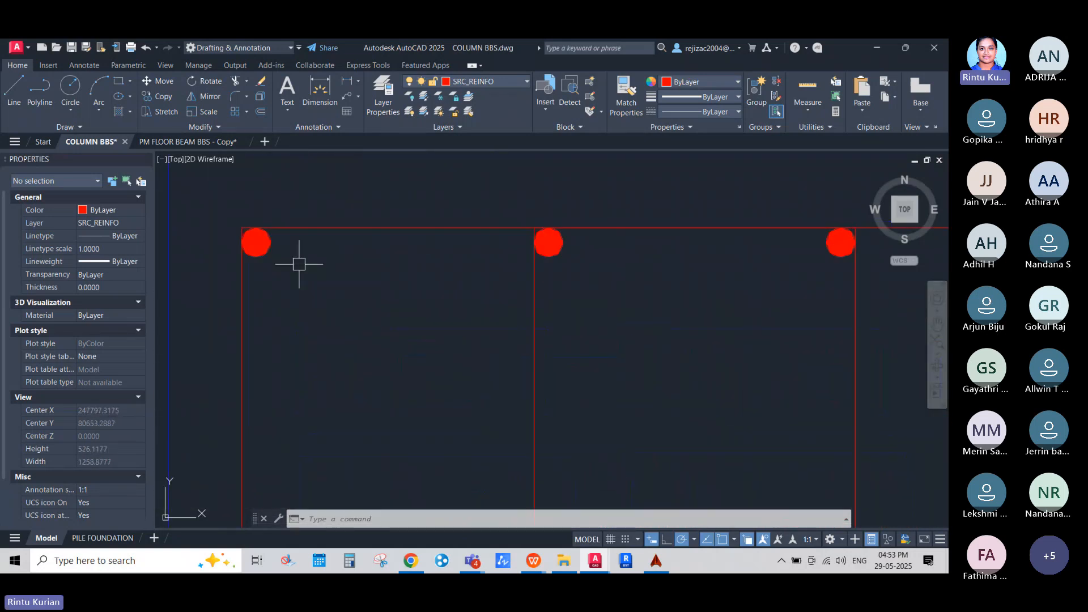
{"action": "left_click", "coordinate": [300, 264]}
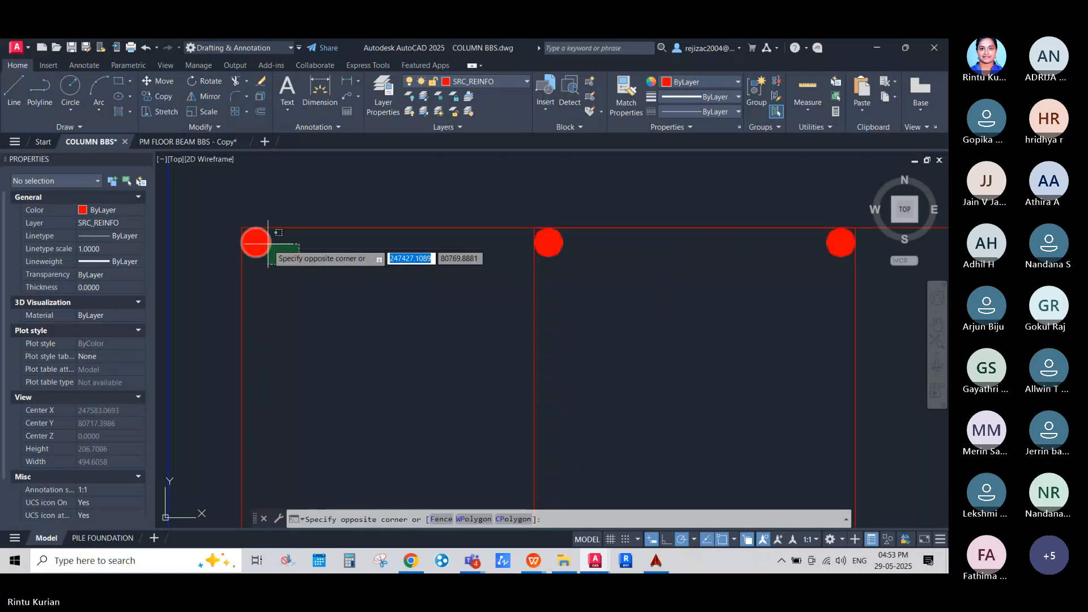
{"action": "left_click", "coordinate": [251, 234]}
{"action": "key", "text": "Escape"}
{"action": "scroll", "coordinate": [270, 250], "scroll_direction": "up", "scroll_amount": 6}
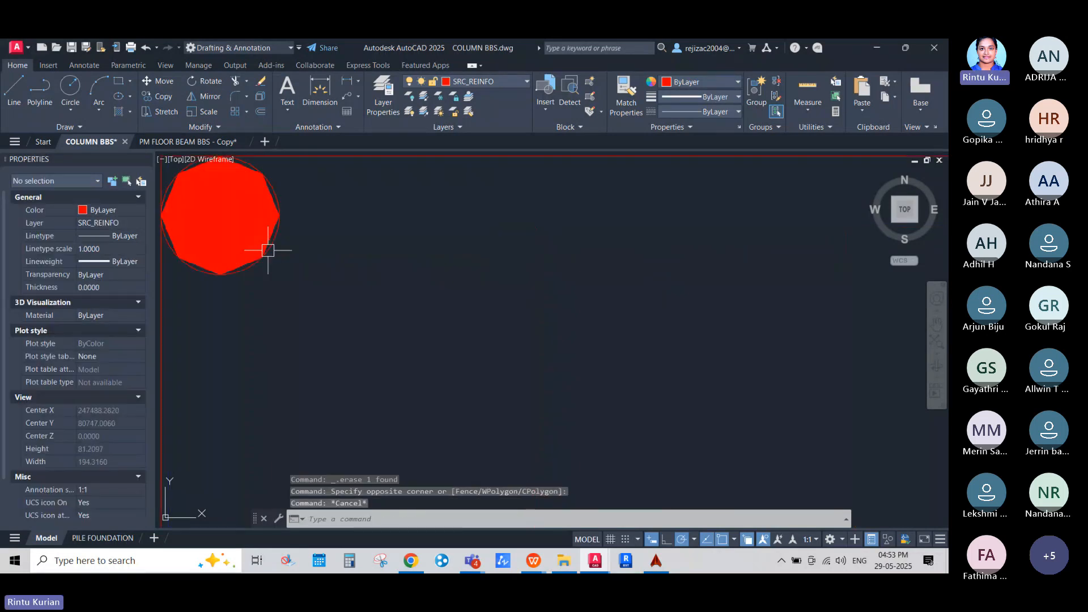
{"action": "left_click", "coordinate": [272, 250]}
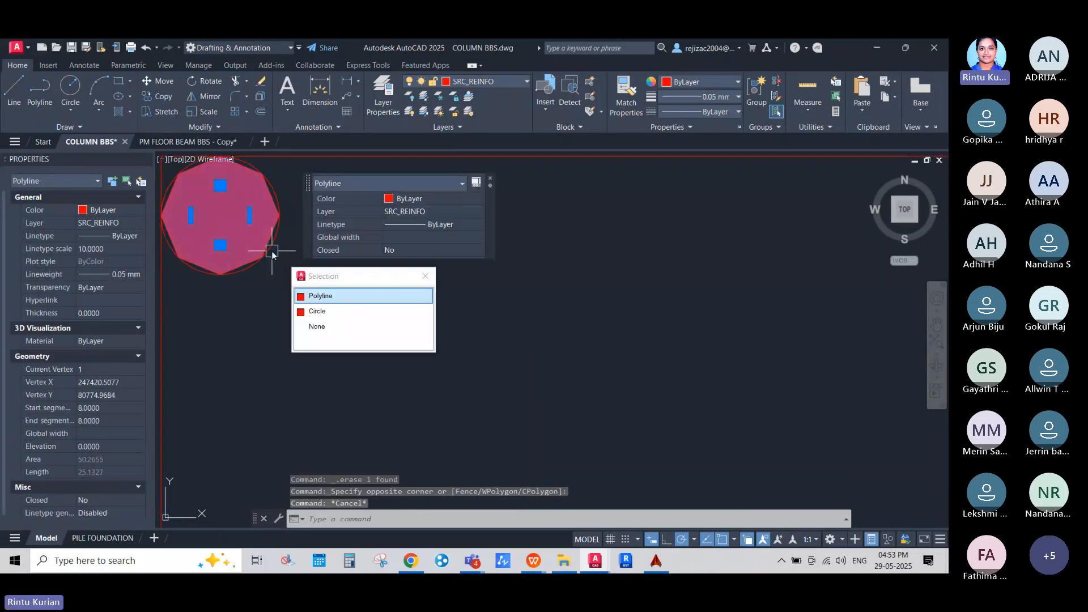
Draw a circle of diameter 16 inside the innermost rectangle near its upper-left corner.
{"action": "left_click", "coordinate": [69, 87]}
{"action": "scroll", "coordinate": [607, 356], "scroll_direction": "down", "scroll_amount": 10}
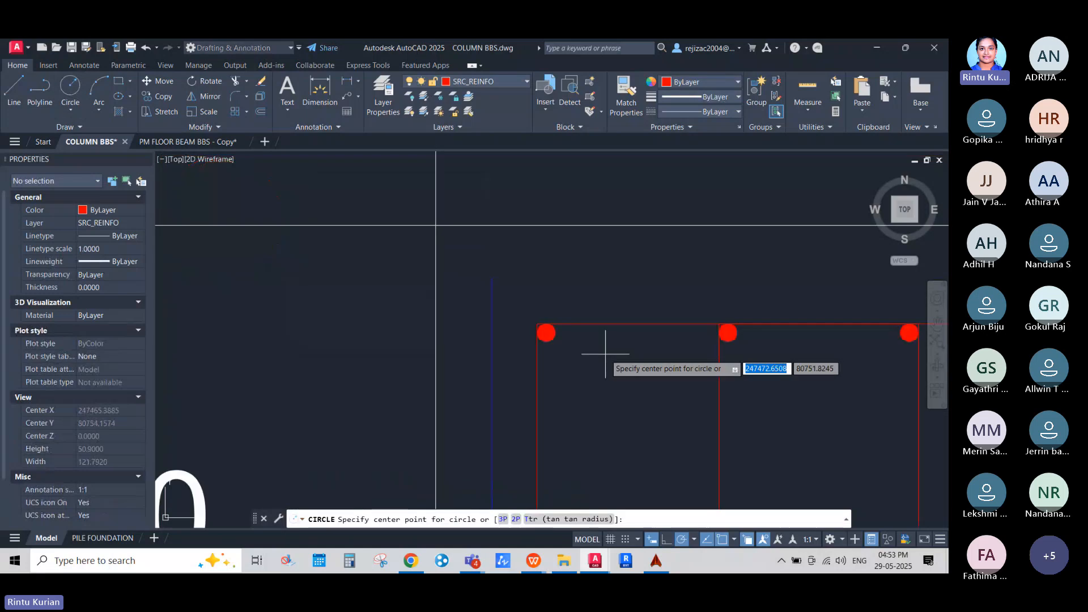
{"action": "scroll", "coordinate": [420, 379], "scroll_direction": "up", "scroll_amount": 5}
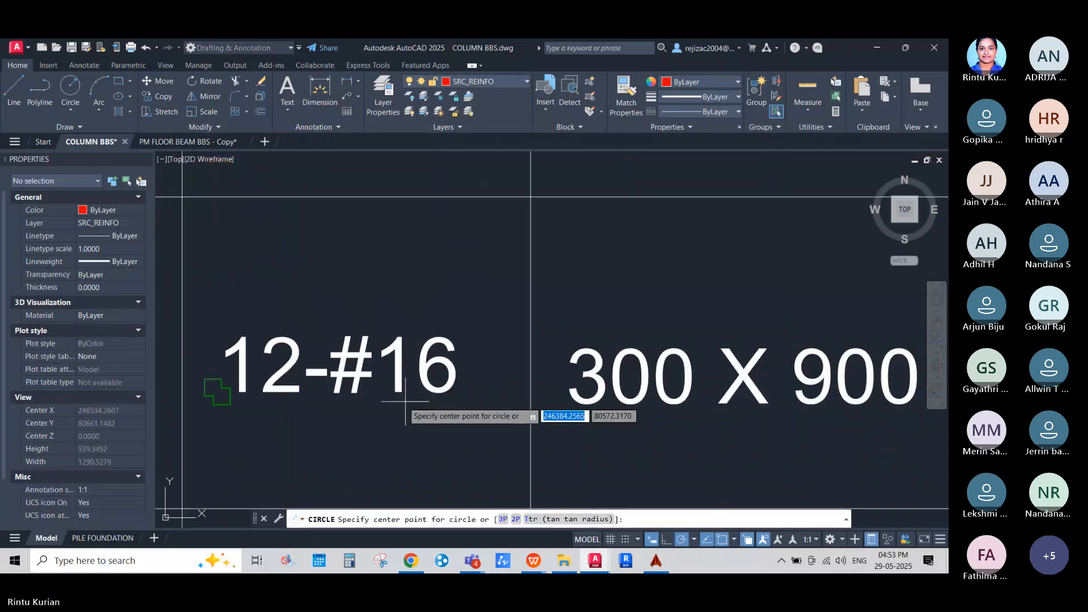
{"action": "scroll", "coordinate": [462, 315], "scroll_direction": "down", "scroll_amount": 4}
{"action": "scroll", "coordinate": [311, 309], "scroll_direction": "up", "scroll_amount": 5}
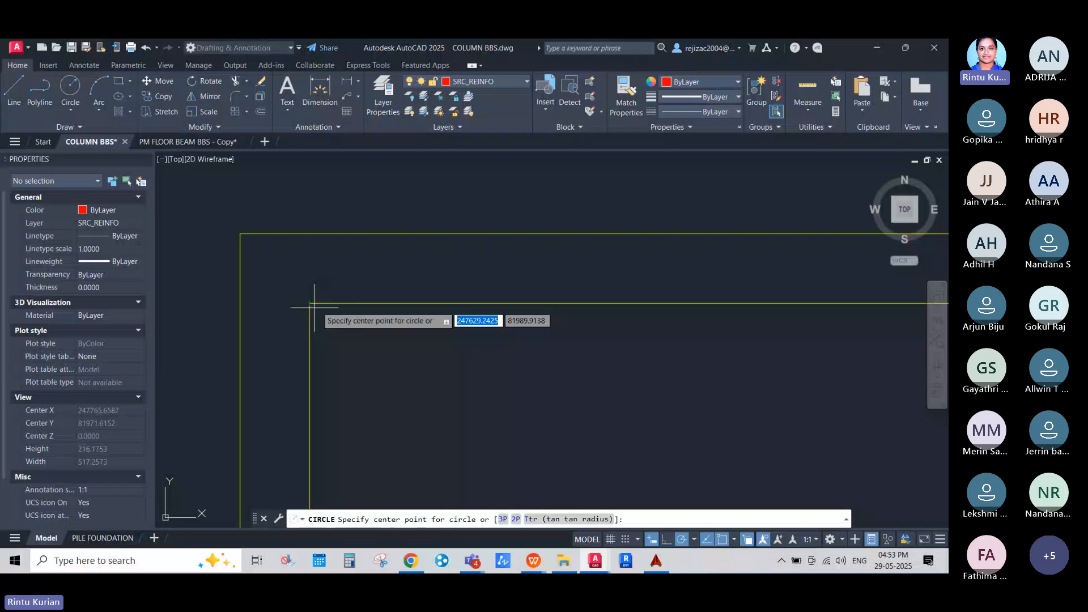
{"action": "scroll", "coordinate": [364, 314], "scroll_direction": "up", "scroll_amount": 2}
{"action": "left_click", "coordinate": [365, 313]}
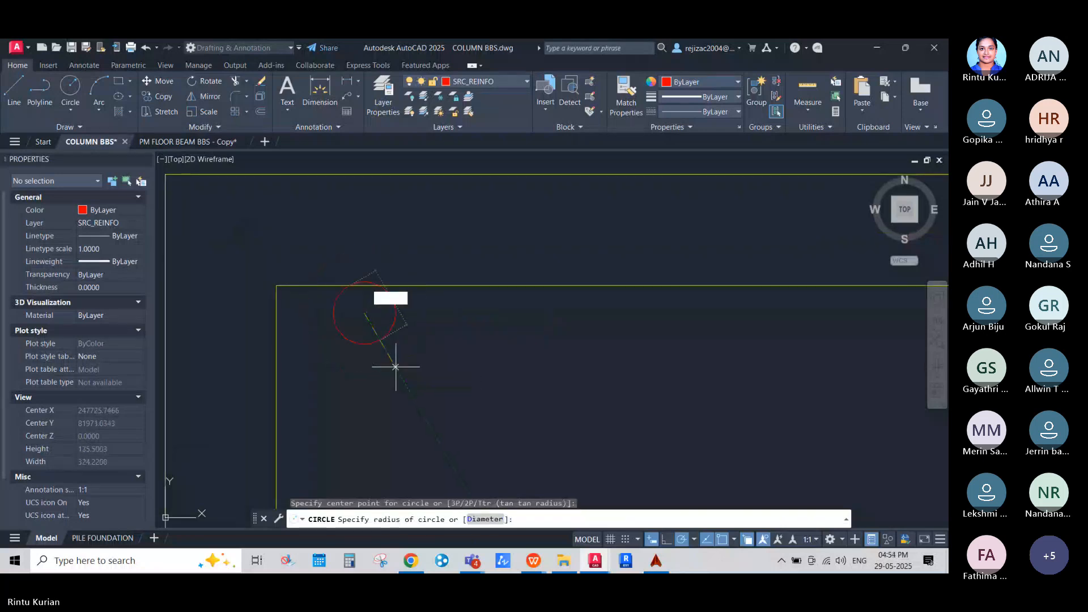
{"action": "type", "text": "d"}
{"action": "key", "text": "Return"}
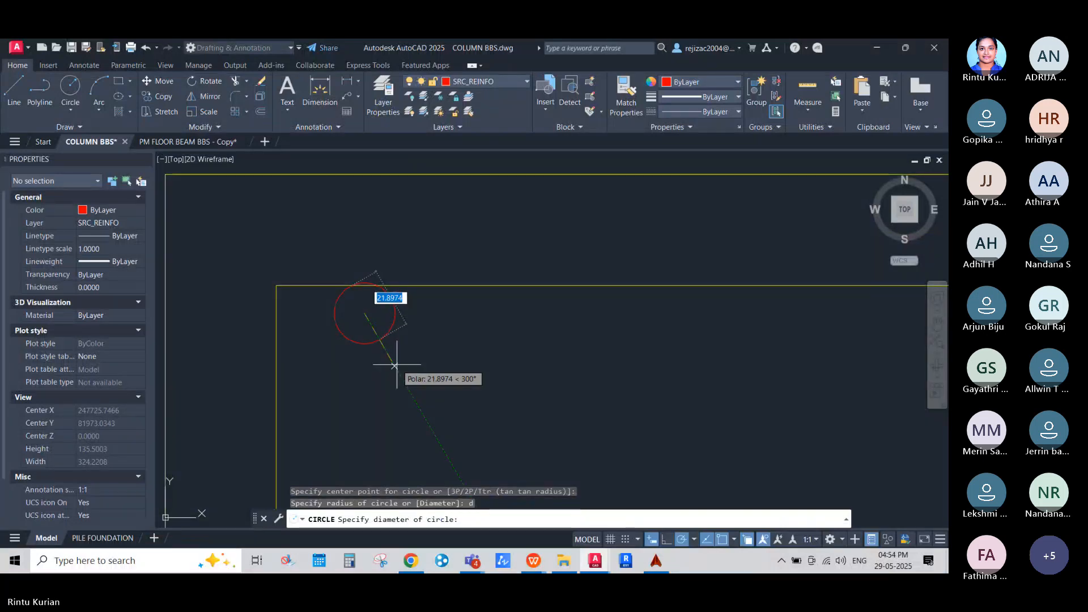
{"action": "type", "text": "16"}
{"action": "key", "text": "Return"}
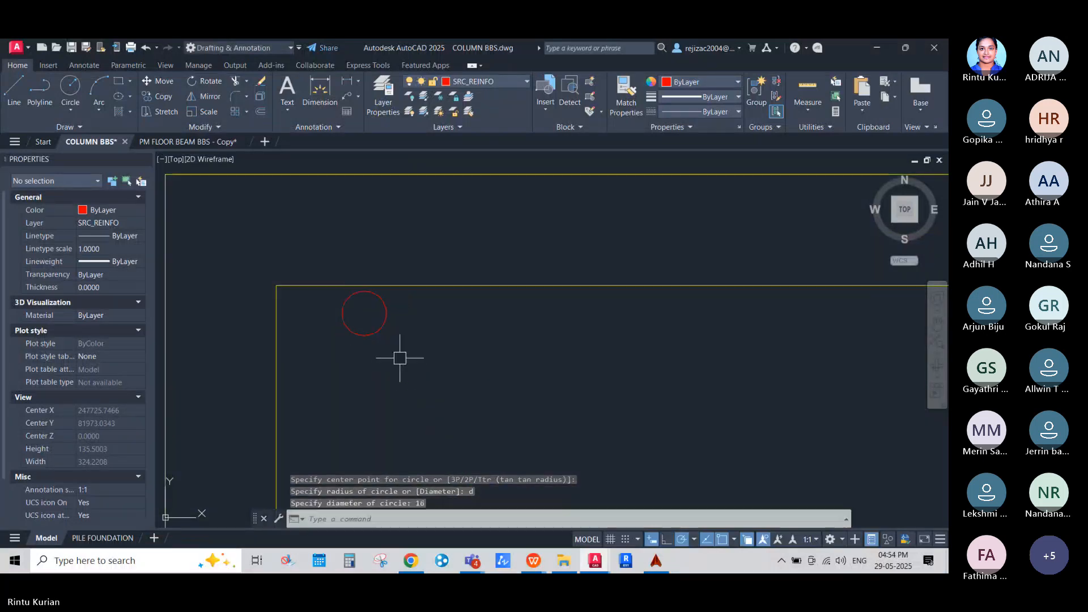
Move the 16-diameter circle up against the upper edge of the innermost rectangle, near its upper-left corner.
{"action": "left_click", "coordinate": [380, 321]}
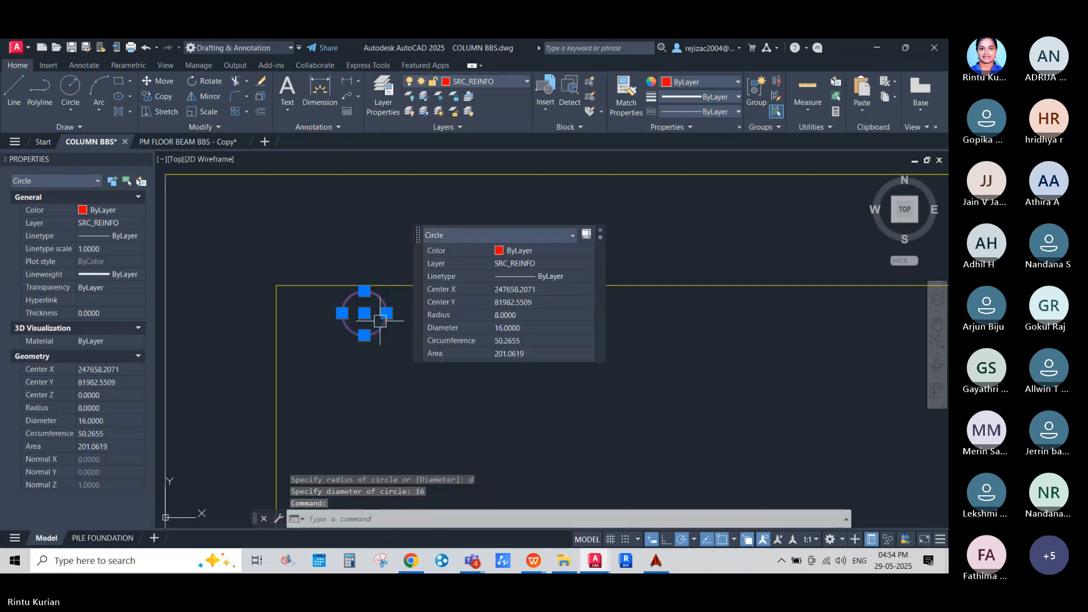
{"action": "type", "text": "m"}
{"action": "key", "text": "Return"}
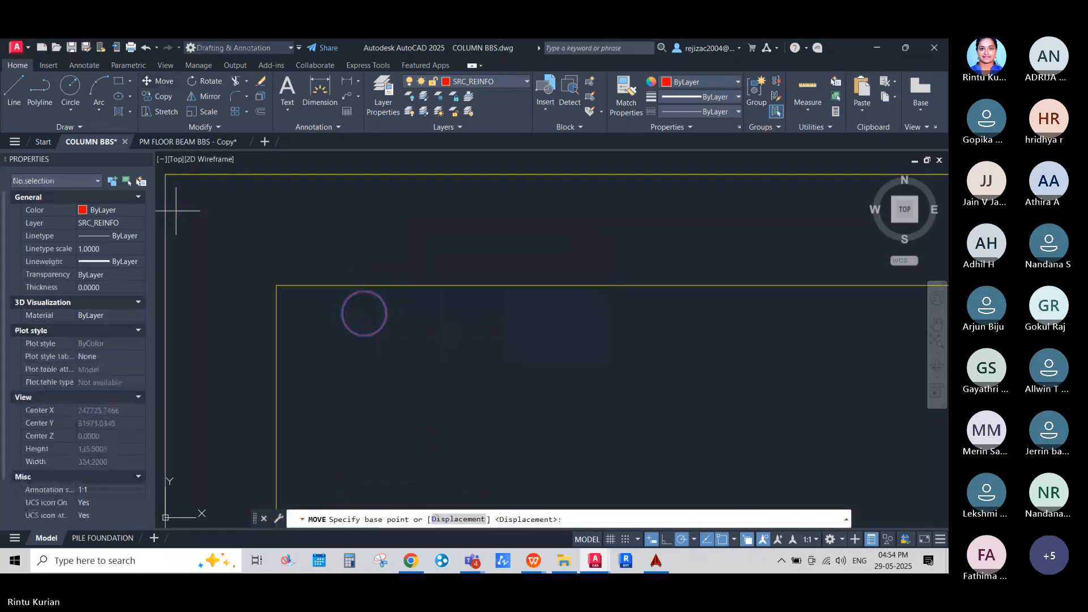
{"action": "left_click", "coordinate": [366, 313]}
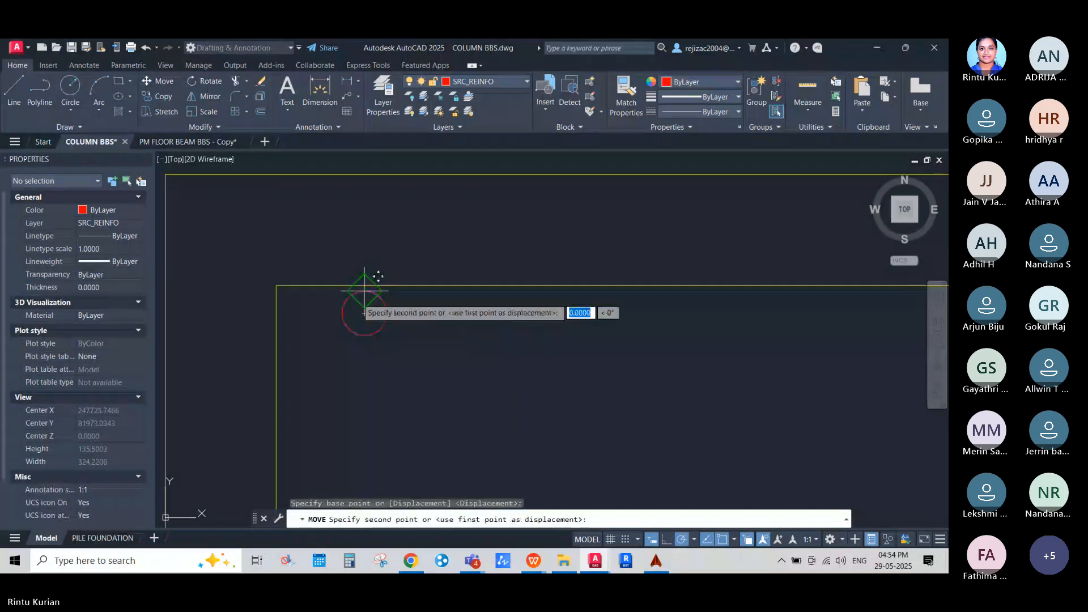
{"action": "left_click", "coordinate": [311, 285]}
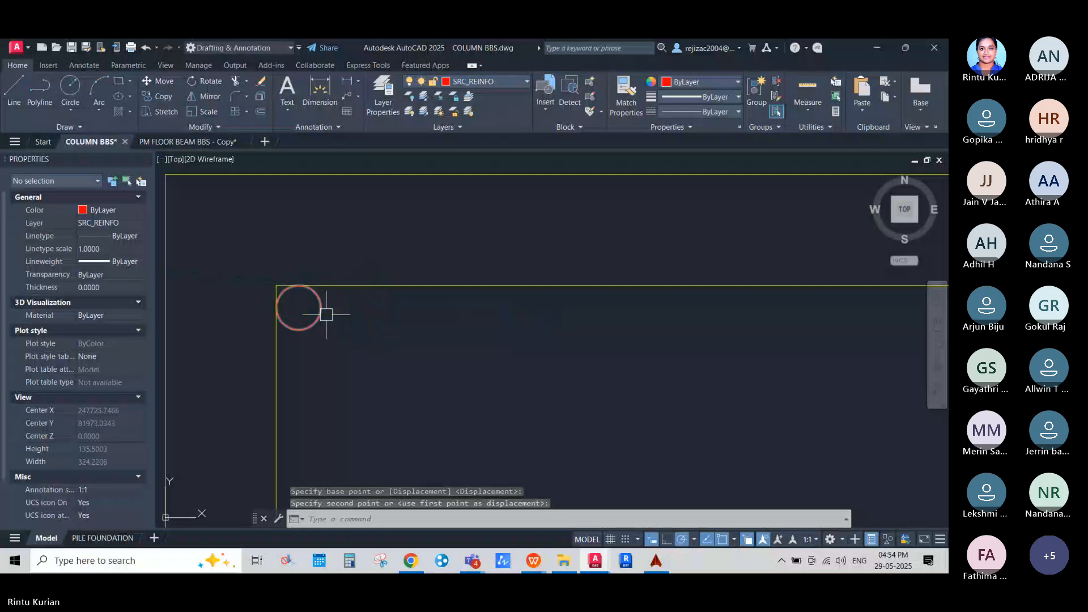
Move the circle's left quadrant point exactly onto the left edge of the innermost rectangle.
{"action": "left_click", "coordinate": [326, 315]}
{"action": "scroll", "coordinate": [244, 306], "scroll_direction": "up", "scroll_amount": 6}
{"action": "middle_click_drag", "start_coordinate": [365, 376], "coordinate": [320, 401]}
{"action": "left_click", "coordinate": [154, 80]}
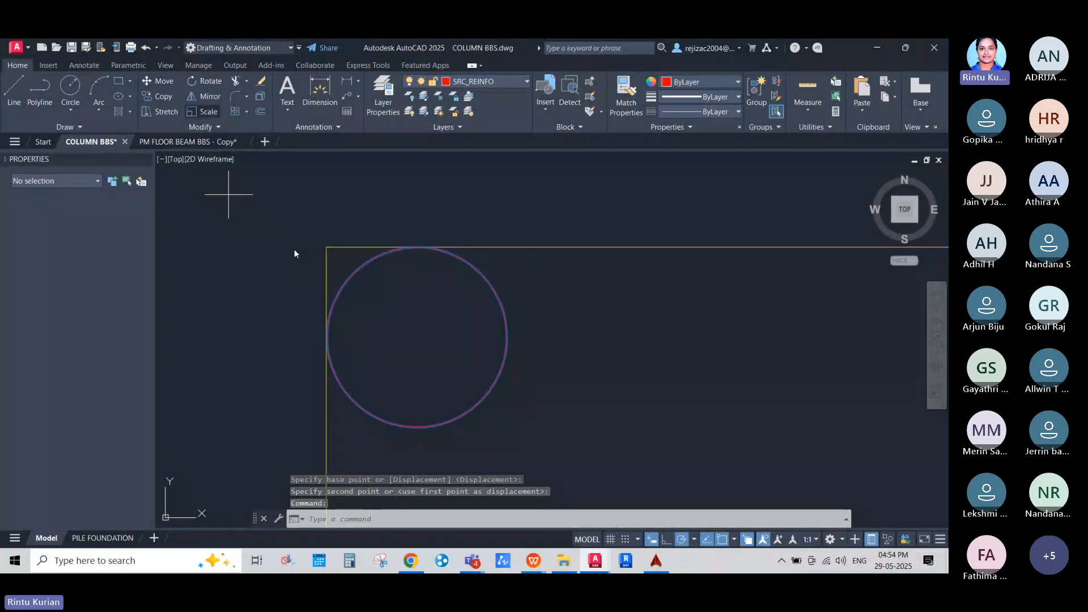
{"action": "scroll", "coordinate": [347, 382], "scroll_direction": "up", "scroll_amount": 4}
{"action": "left_click", "coordinate": [300, 267]}
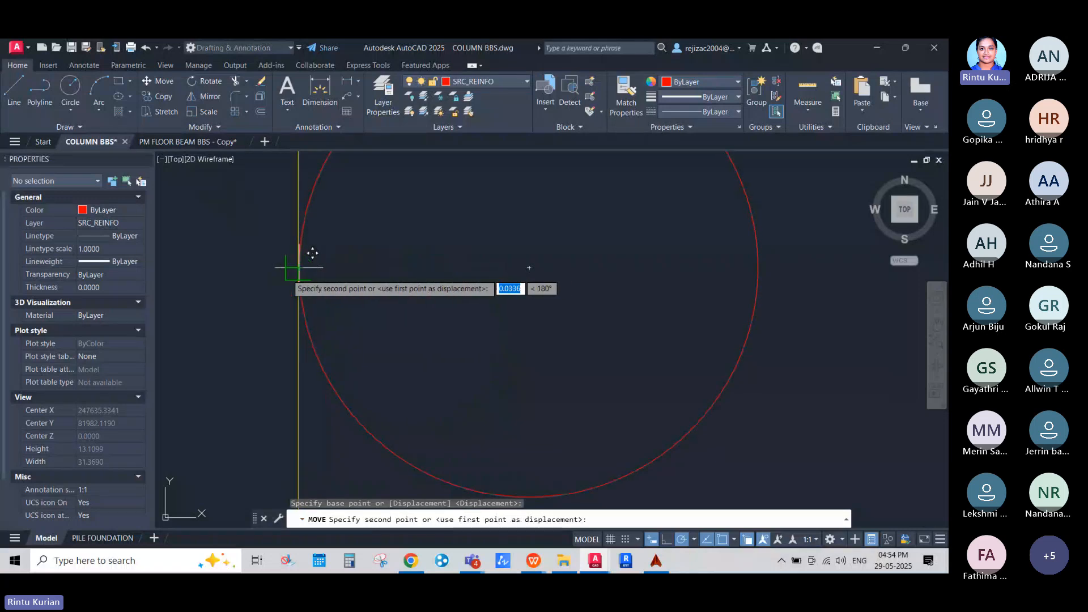
{"action": "left_click", "coordinate": [297, 268]}
{"action": "scroll", "coordinate": [308, 332], "scroll_direction": "down", "scroll_amount": 5}
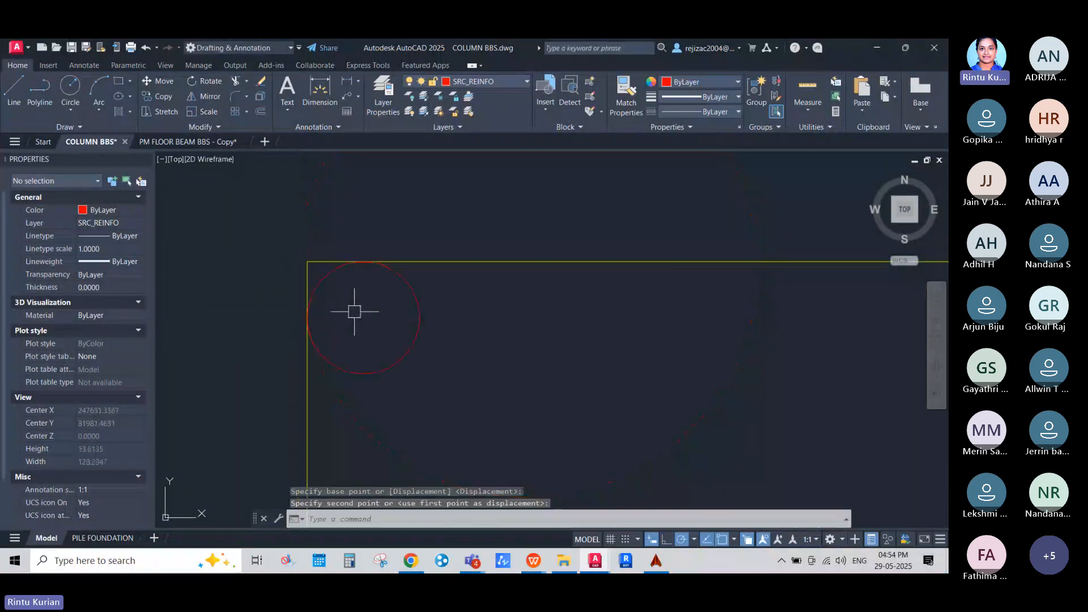
Hatch the inside of the corner bar circle.
{"action": "left_click", "coordinate": [418, 334]}
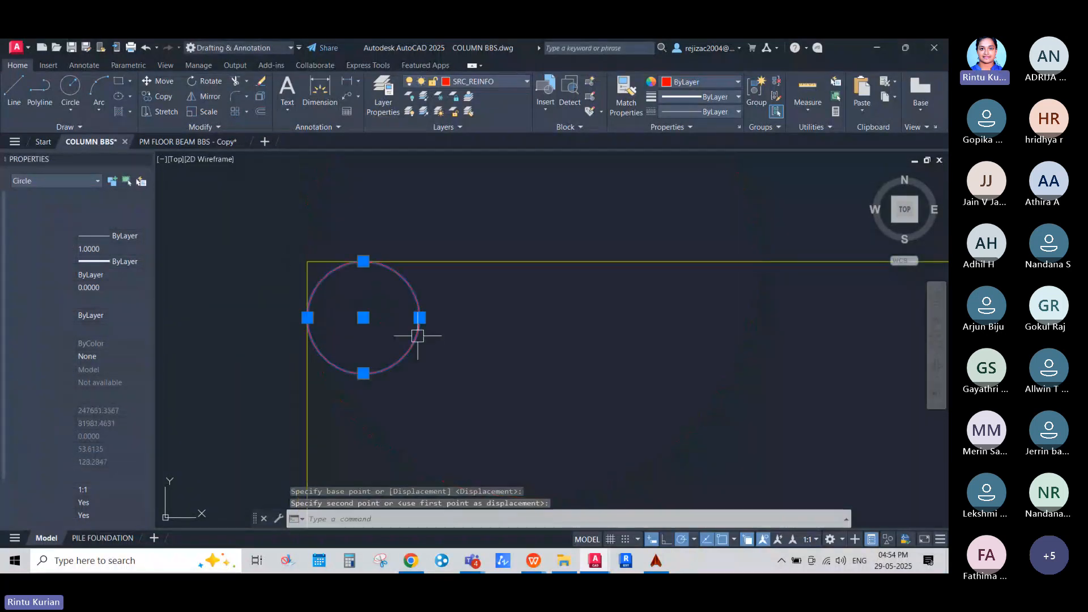
{"action": "key", "text": "Escape"}
{"action": "type", "text": "g"}
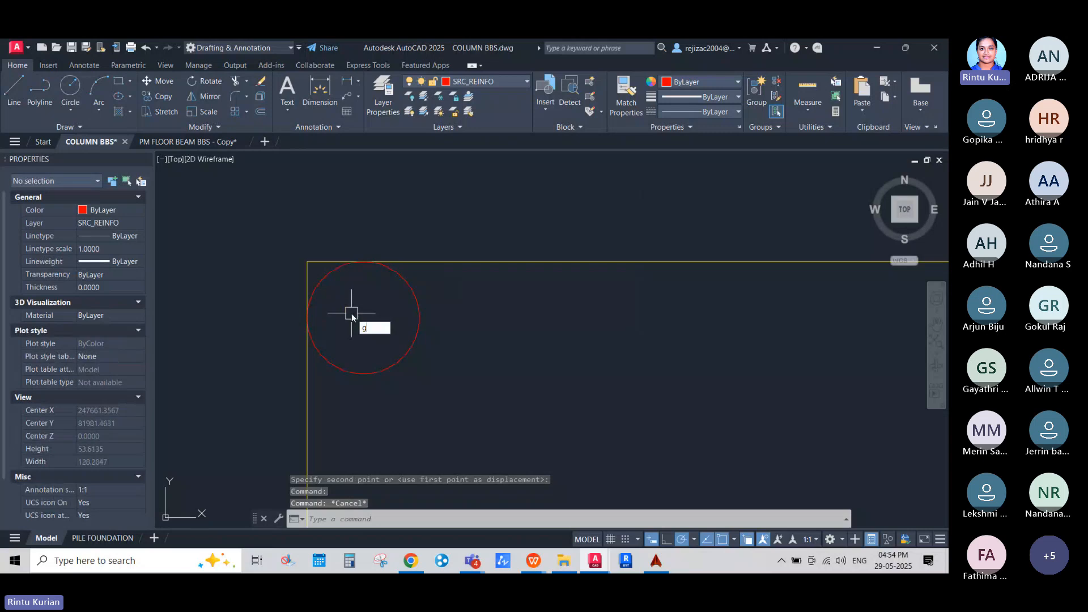
{"action": "key", "text": "Escape"}
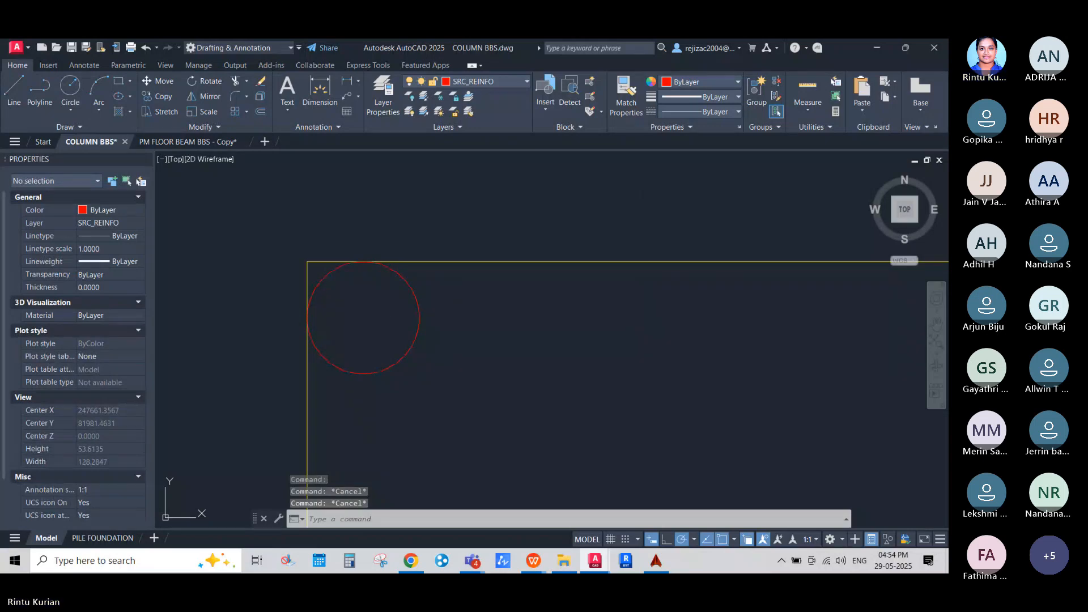
{"action": "type", "text": "h"}
{"action": "key", "text": "Return"}
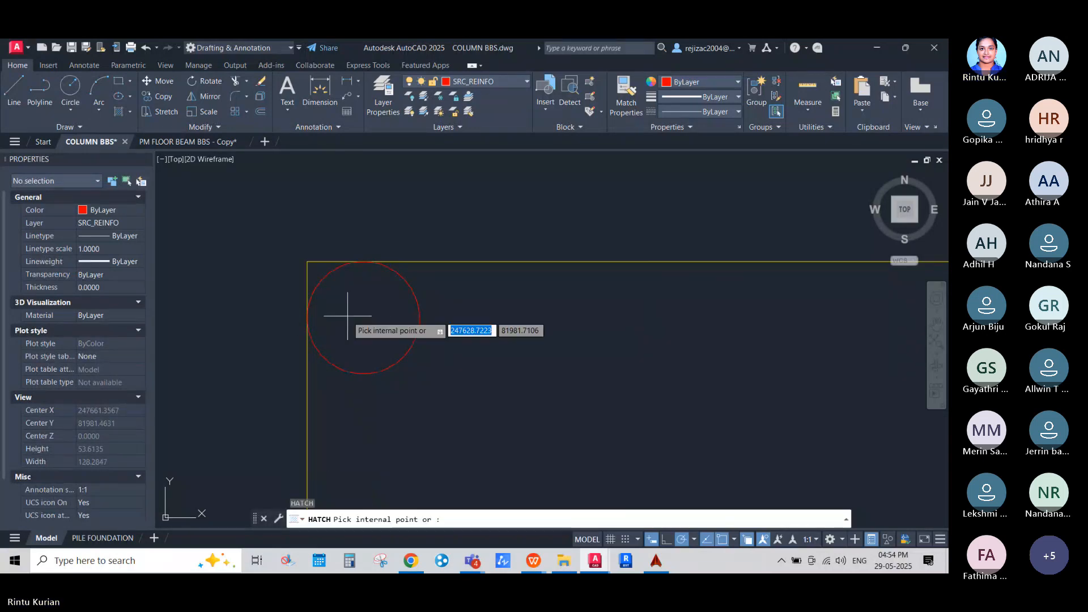
{"action": "left_click", "coordinate": [347, 316]}
{"action": "key", "text": "Return"}
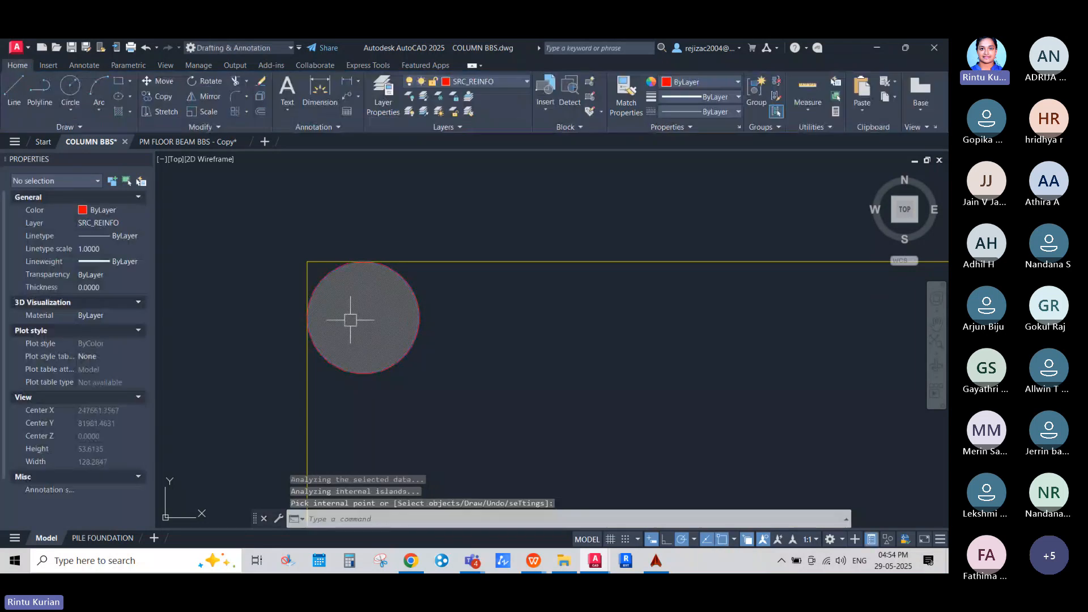
Delete the corner bar circle together with its hatch.
{"action": "left_click_drag", "start_coordinate": [352, 316], "coordinate": [389, 324]}
{"action": "key", "text": "Delete"}
{"action": "type", "text": "IN"}
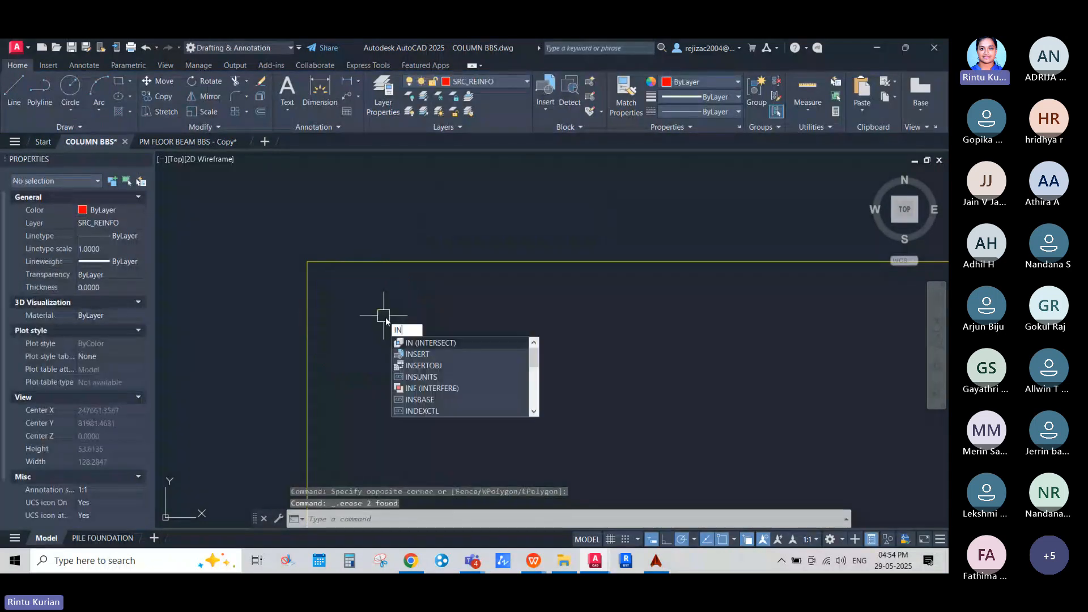
{"action": "key", "text": "Return"}
{"action": "key", "text": "Escape"}
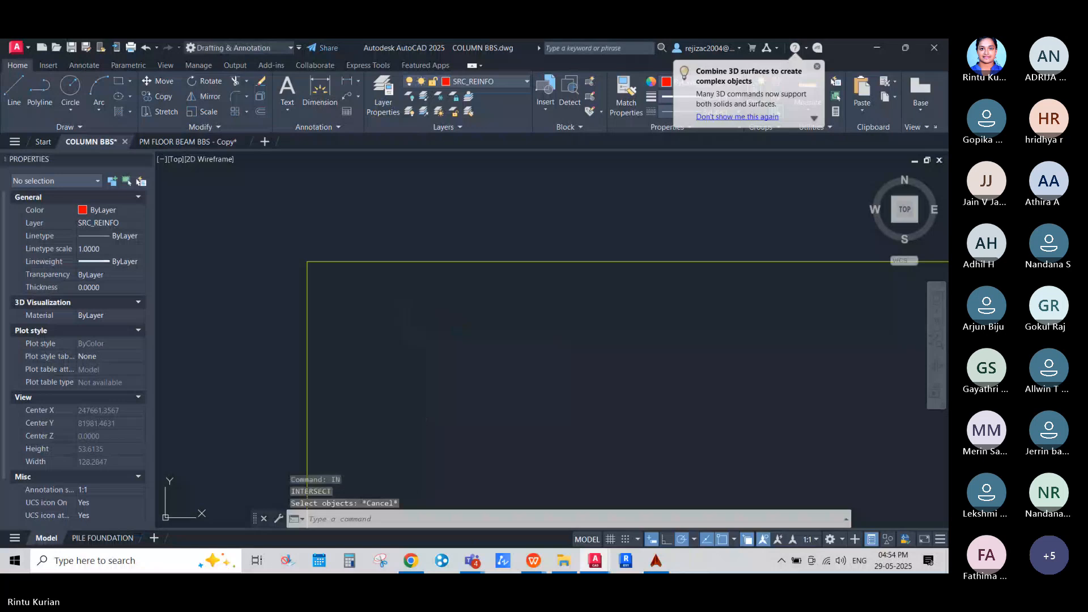
Insert the recent #16 bar block near the innermost rectangle's upper-left corner, keeping the drawing's existing block definition.
{"action": "type", "text": "I"}
{"action": "key", "text": "Return"}
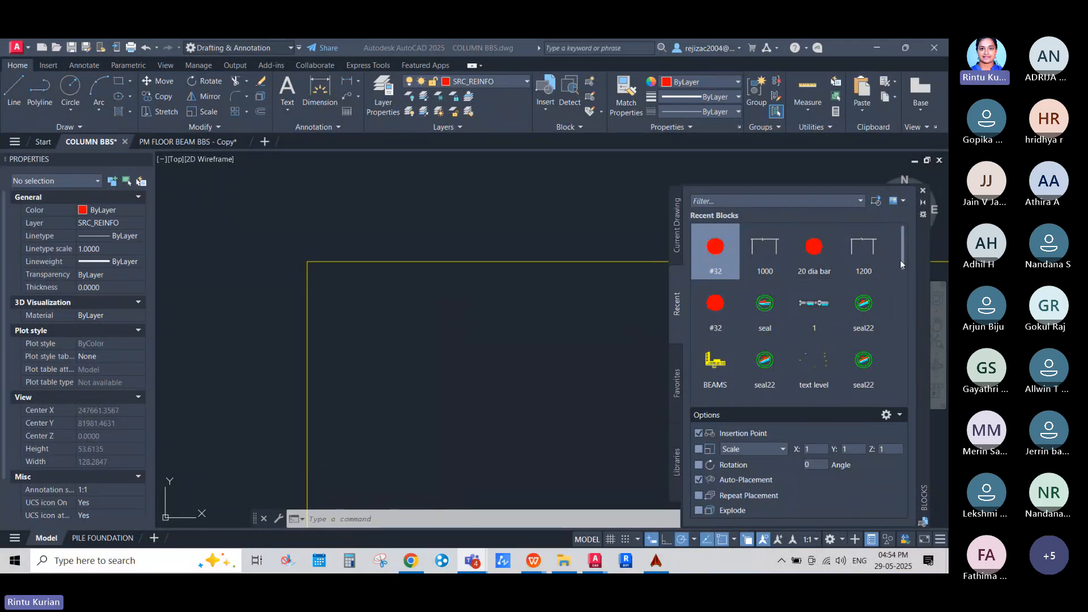
{"action": "left_click_drag", "start_coordinate": [900, 259], "coordinate": [906, 320]}
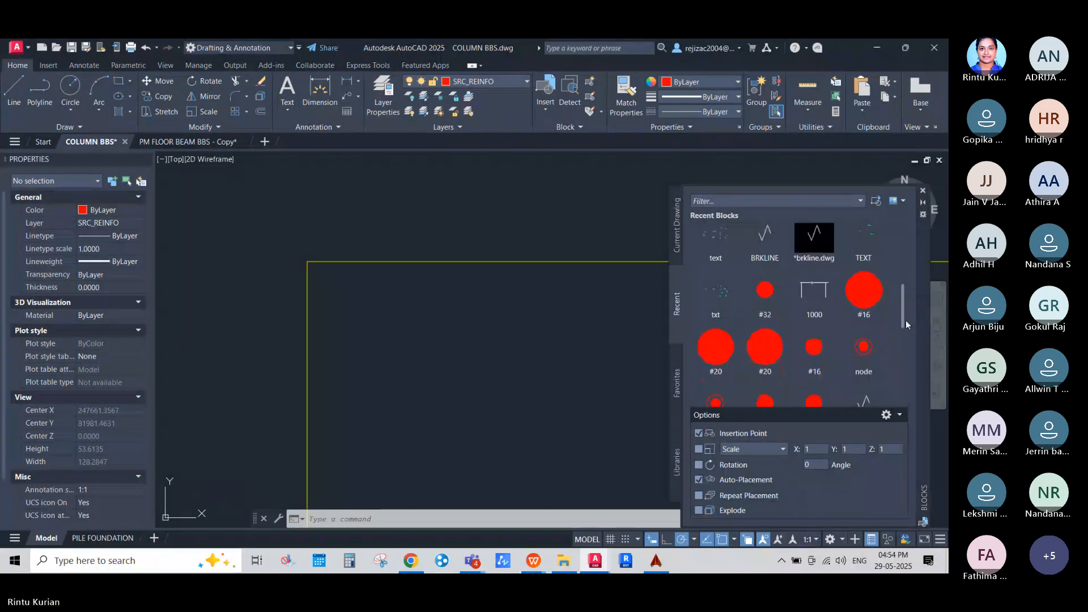
{"action": "left_click", "coordinate": [846, 291]}
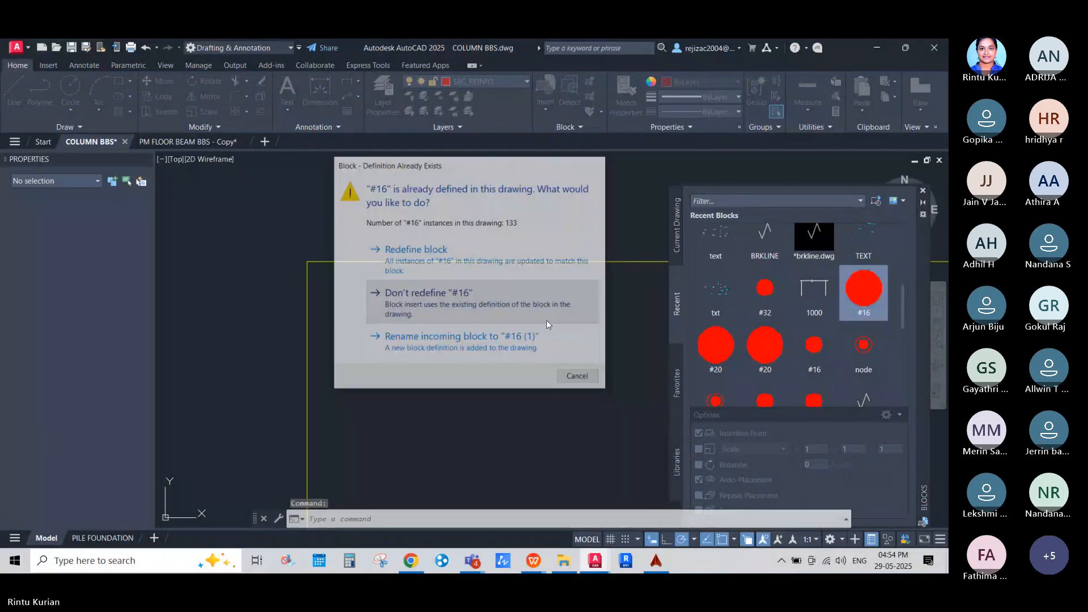
{"action": "left_click", "coordinate": [429, 294]}
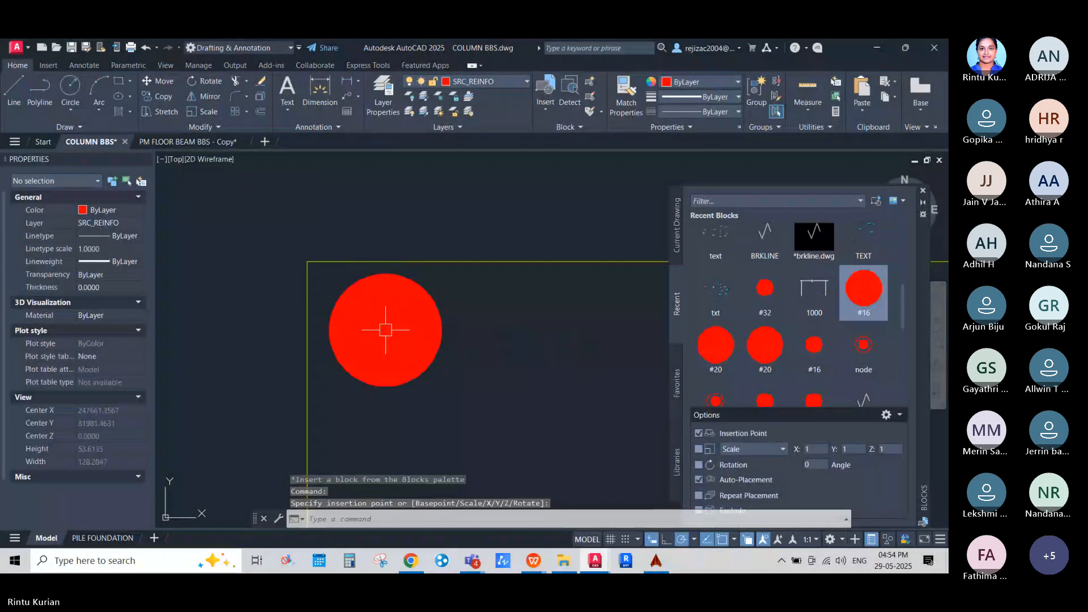
{"action": "key", "text": "Escape"}
Move the #16 bar block by its upper quadrant point onto the innermost rectangle's upper-left corner.
{"action": "left_click", "coordinate": [449, 348]}
{"action": "left_click", "coordinate": [405, 319]}
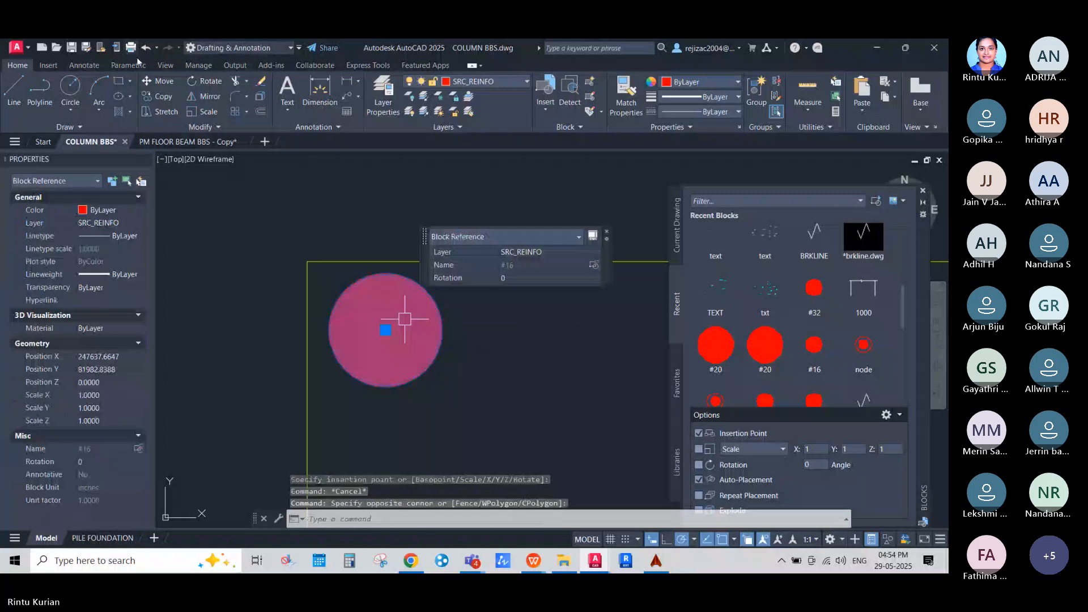
{"action": "type", "text": "m"}
{"action": "key", "text": "space"}
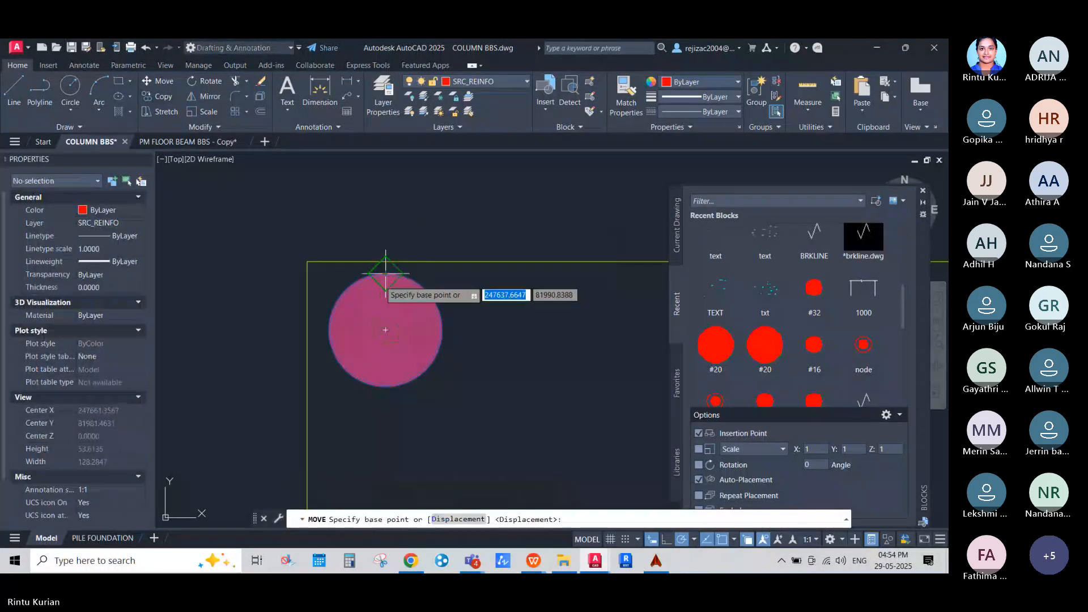
{"action": "left_click", "coordinate": [386, 273]}
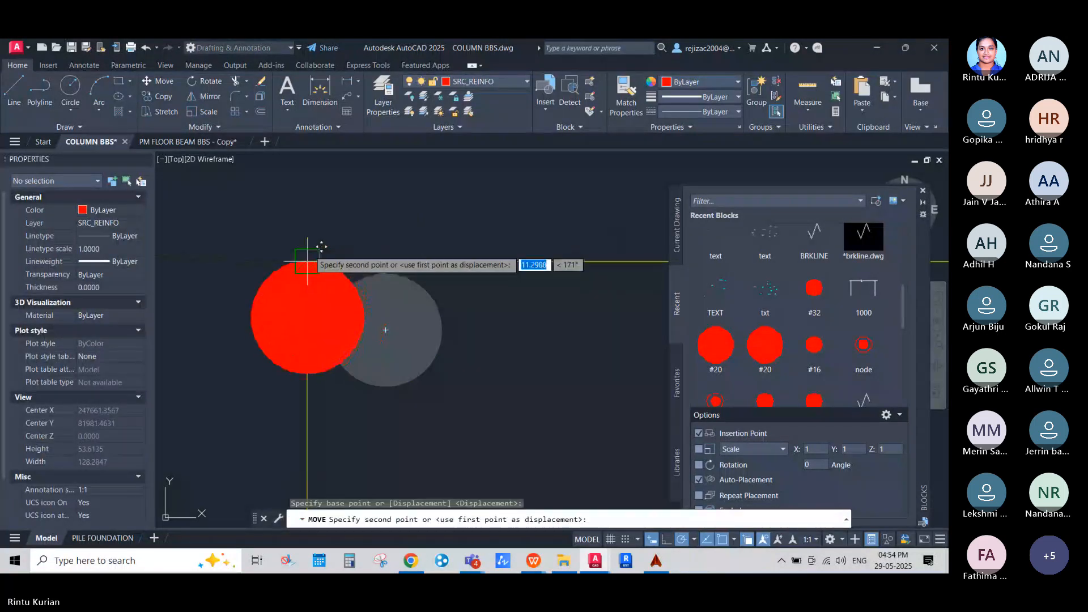
{"action": "left_click", "coordinate": [313, 257]}
Move the #16 bar horizontally so its left quadrant point lies on the innermost rectangle's left edge, and close the block library.
{"action": "left_click", "coordinate": [160, 81]}
{"action": "left_click", "coordinate": [251, 318]}
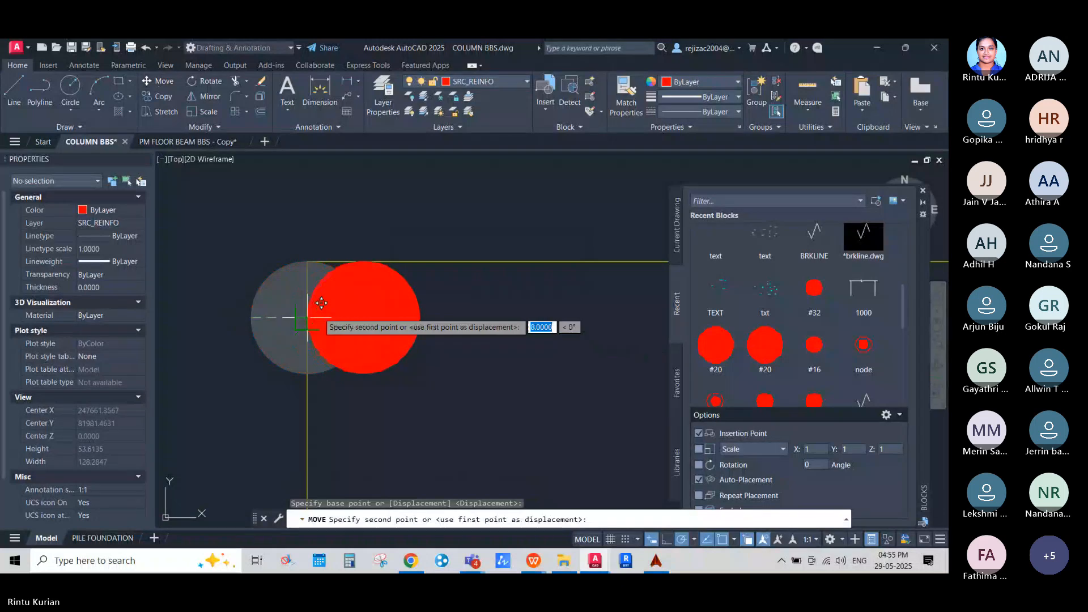
{"action": "key", "text": "F8"}
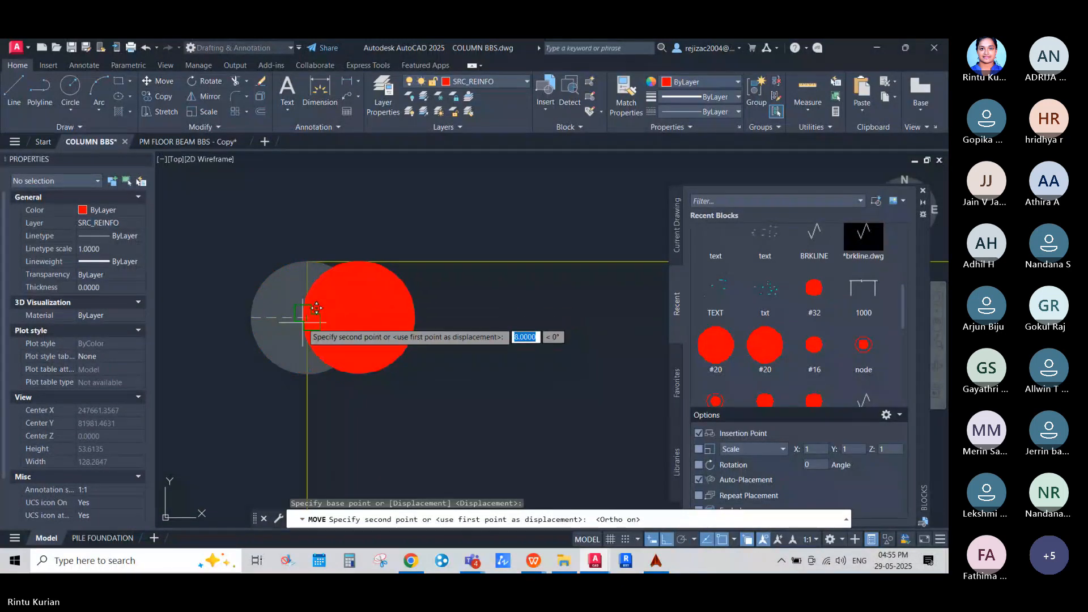
{"action": "key", "text": "Escape"}
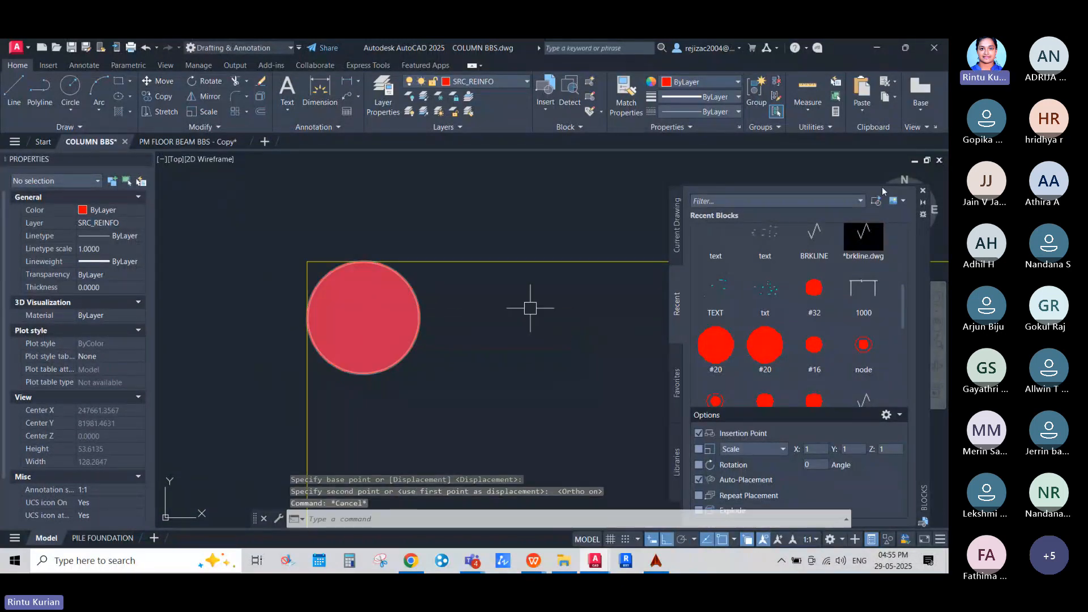
{"action": "left_click", "coordinate": [922, 191]}
Check column C1's reinforcement and size in the column schedule.
{"action": "scroll", "coordinate": [412, 324], "scroll_direction": "down", "scroll_amount": 6}
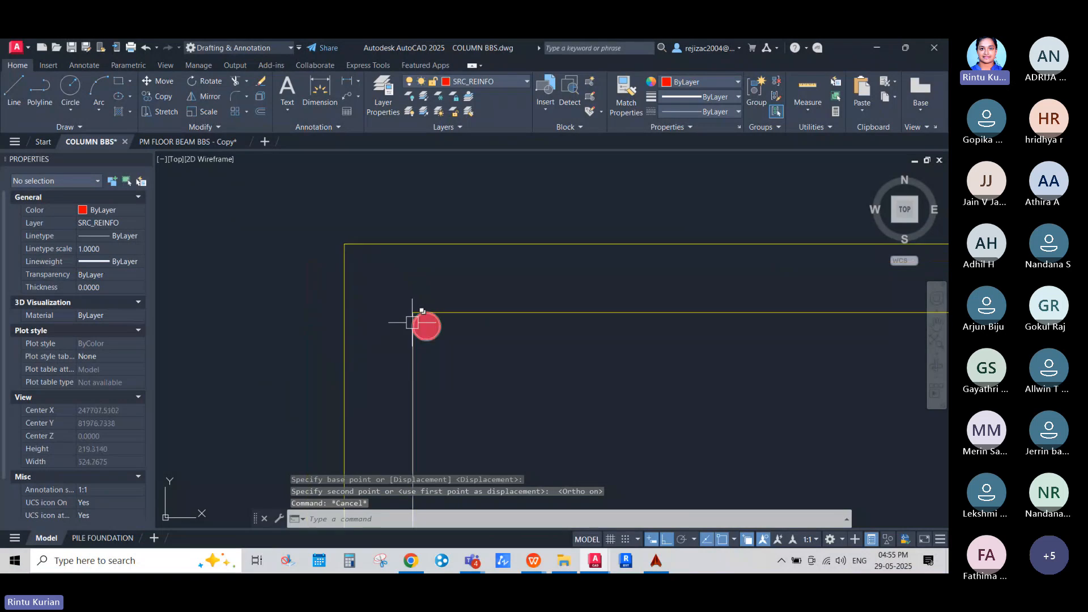
{"action": "scroll", "coordinate": [391, 253], "scroll_direction": "down", "scroll_amount": 12}
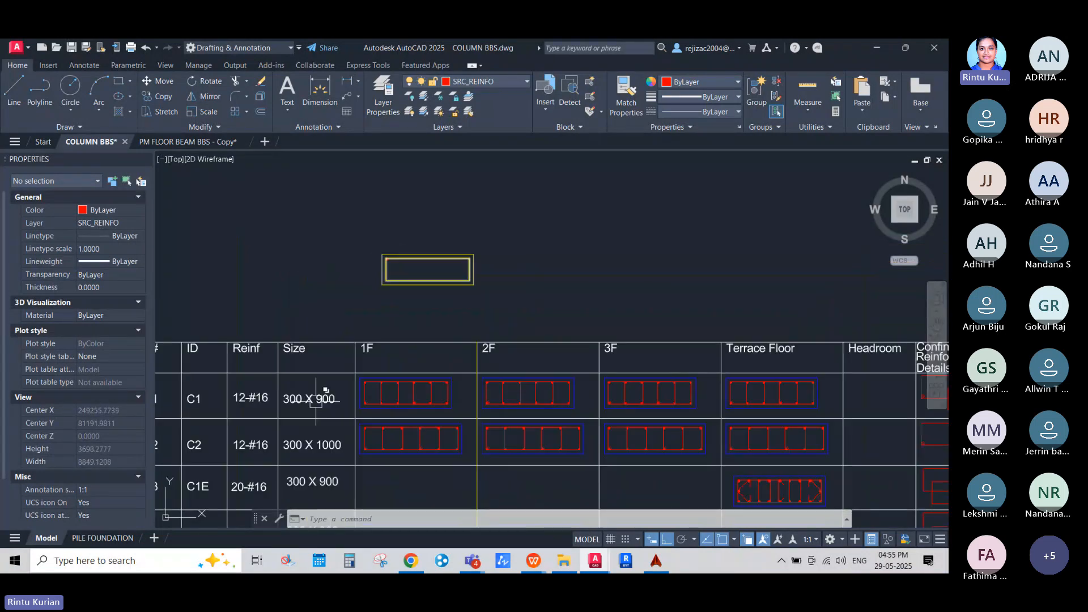
{"action": "middle_click_drag", "start_coordinate": [309, 420], "coordinate": [495, 398]}
{"action": "scroll", "coordinate": [454, 383], "scroll_direction": "up", "scroll_amount": 2}
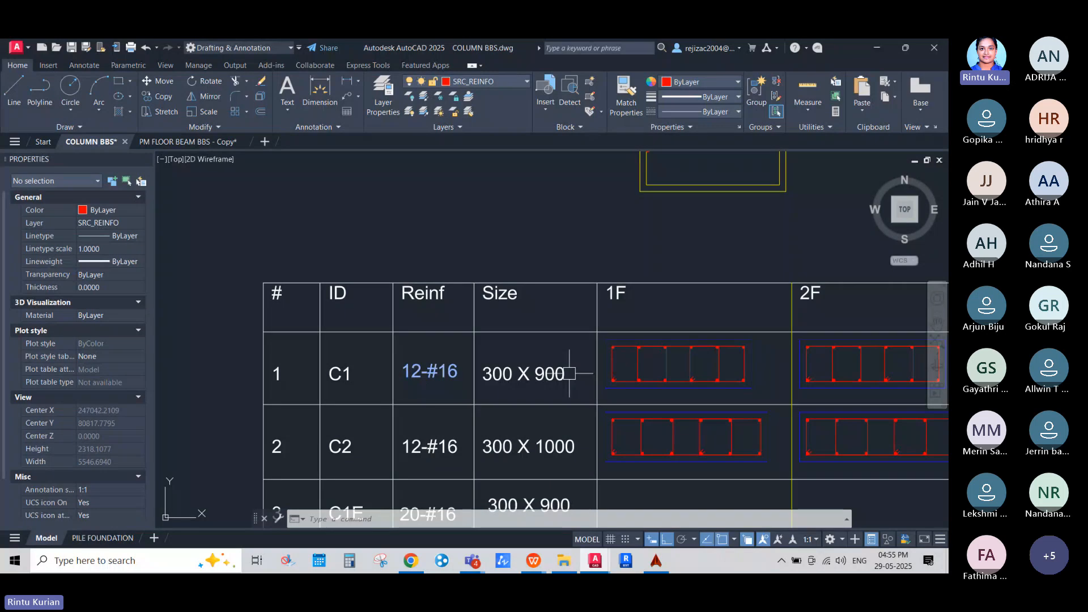
{"action": "scroll", "coordinate": [637, 363], "scroll_direction": "down", "scroll_amount": 2}
{"action": "middle_click_drag", "start_coordinate": [666, 268], "coordinate": [534, 318]}
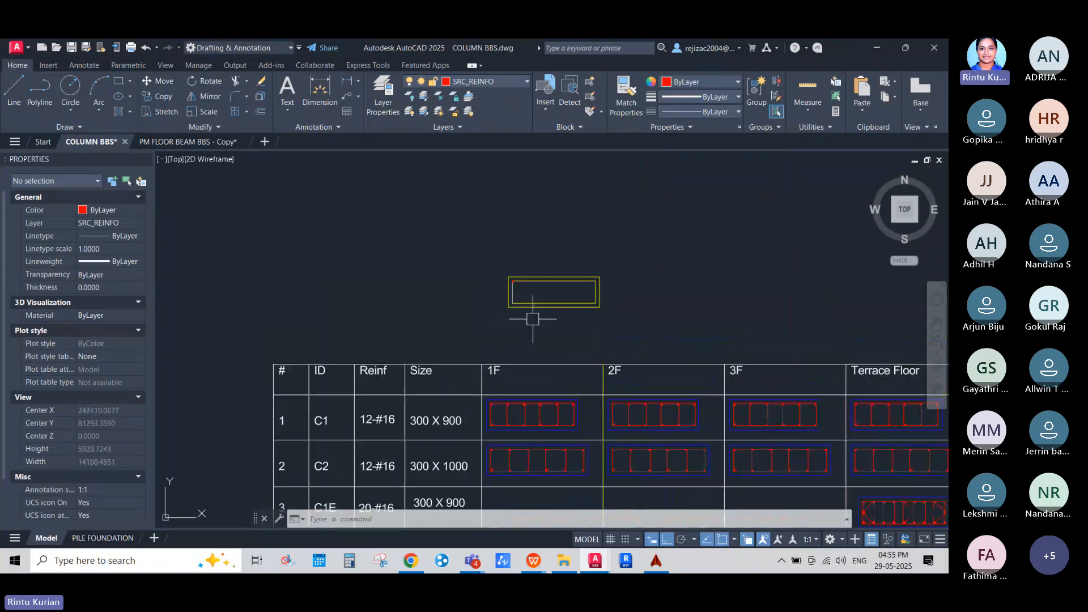
Create a rectangular array of the #16 corner bar with 6 columns and 1 row.
{"action": "scroll", "coordinate": [519, 284], "scroll_direction": "up", "scroll_amount": 8}
{"action": "left_click", "coordinate": [489, 260]}
{"action": "scroll", "coordinate": [491, 260], "scroll_direction": "down", "scroll_amount": 2}
{"action": "middle_click_drag", "start_coordinate": [490, 260], "coordinate": [439, 291]}
{"action": "scroll", "coordinate": [350, 341], "scroll_direction": "down", "scroll_amount": 2}
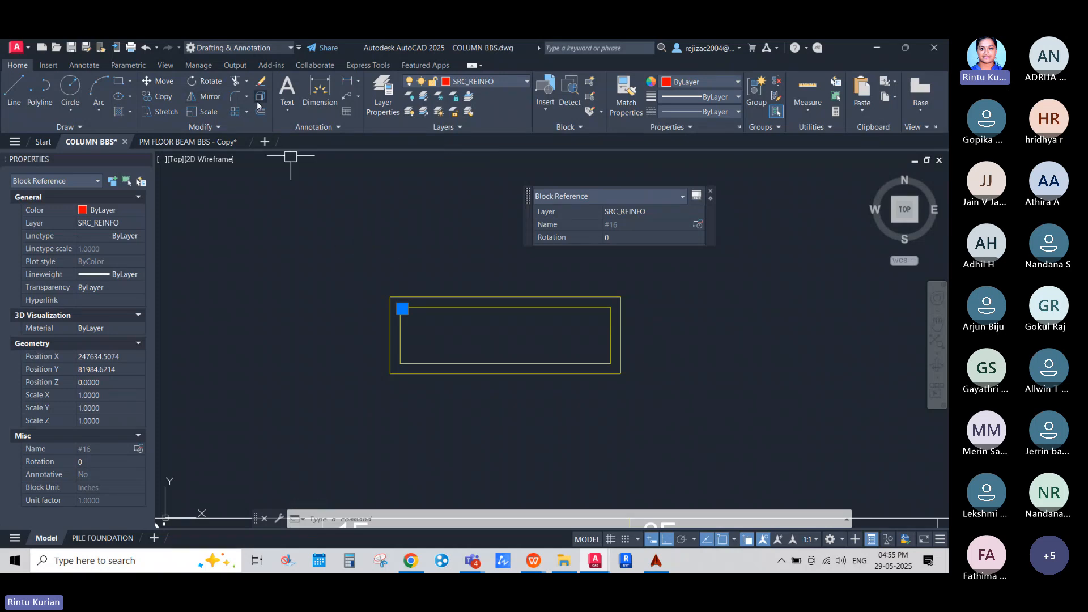
{"action": "left_click", "coordinate": [240, 113]}
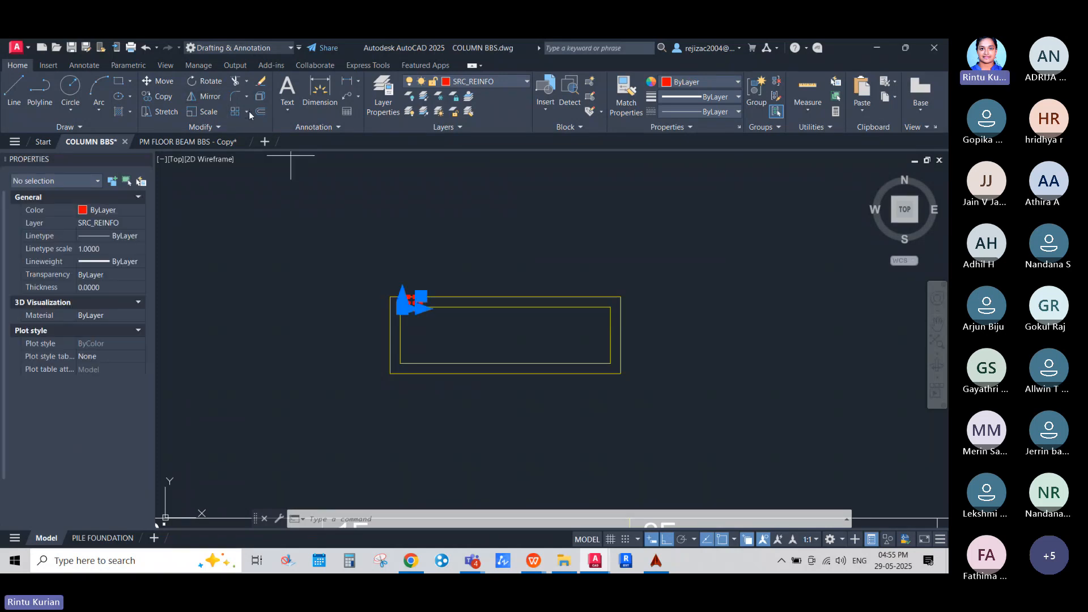
{"action": "left_click", "coordinate": [135, 83]}
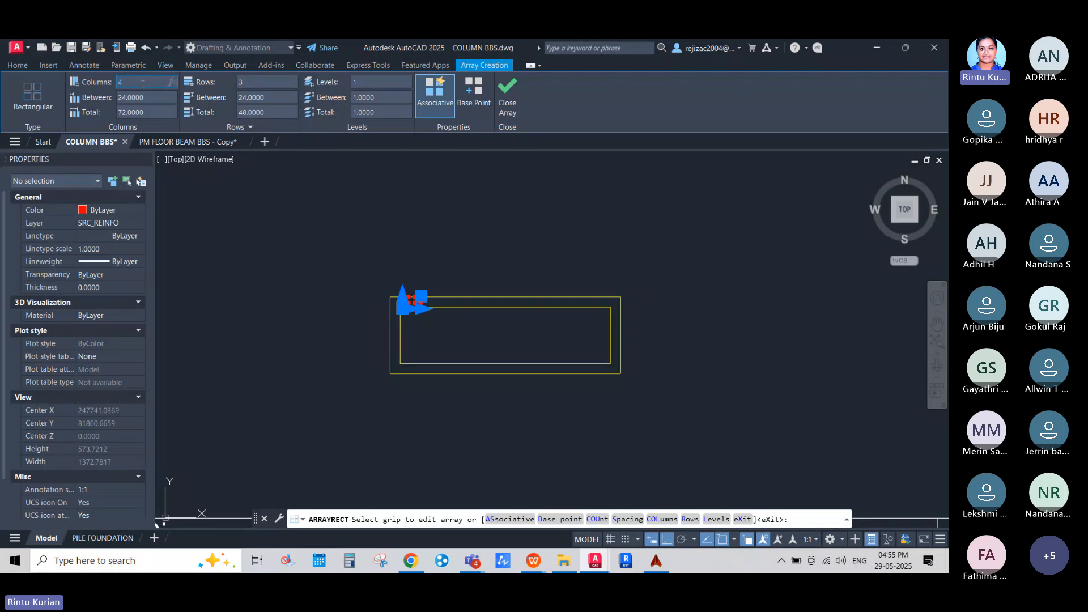
{"action": "type", "text": "6"}
{"action": "key", "text": "Tab"}
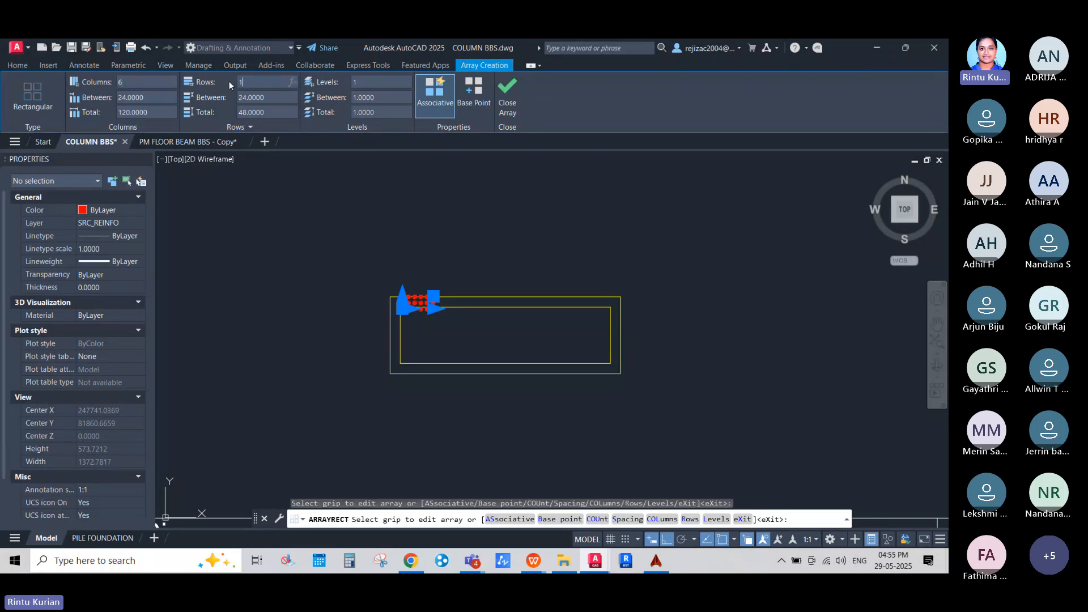
{"action": "key", "text": "Return"}
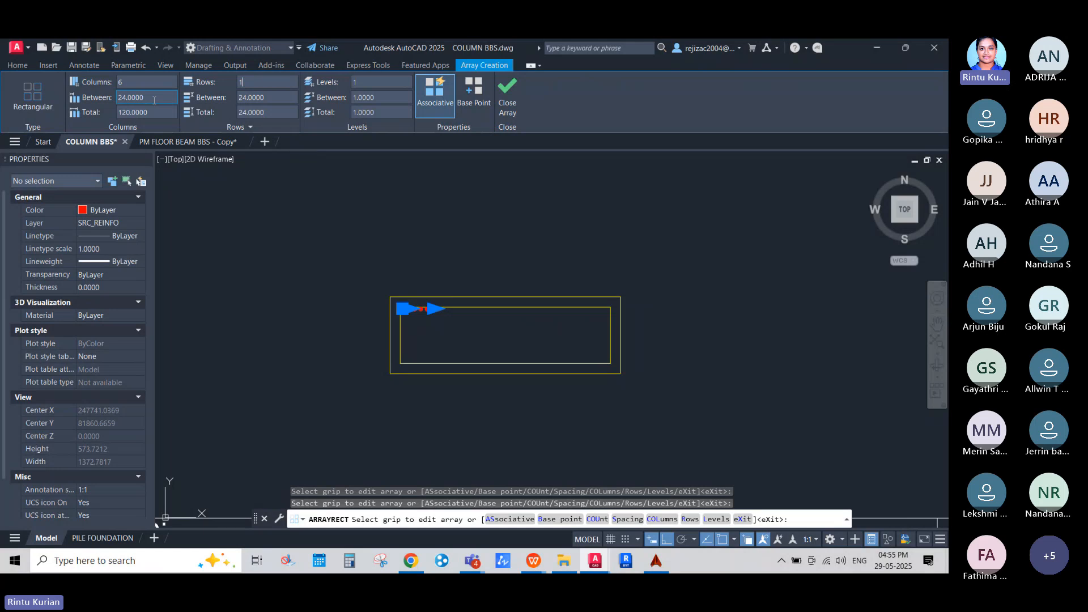
Try column spacings of 100, 120 and 200 for the bar array.
{"action": "left_click", "coordinate": [154, 101]}
{"action": "type", "text": "100"}
{"action": "key", "text": "Return"}
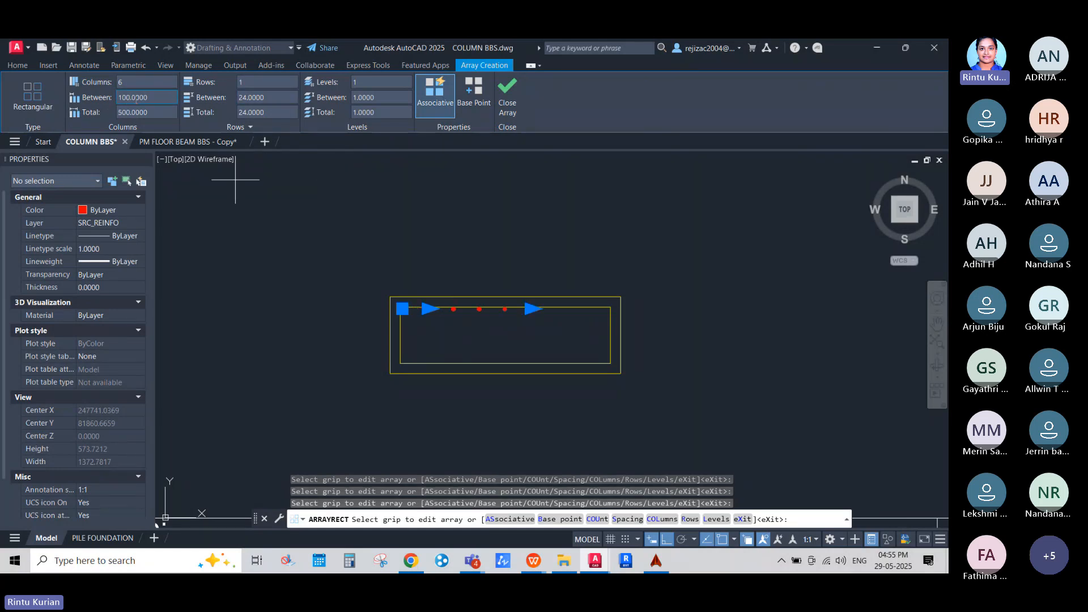
{"action": "left_click", "coordinate": [127, 98]}
{"action": "key", "text": "BackSpace"}
{"action": "type", "text": "20"}
{"action": "key", "text": "Return"}
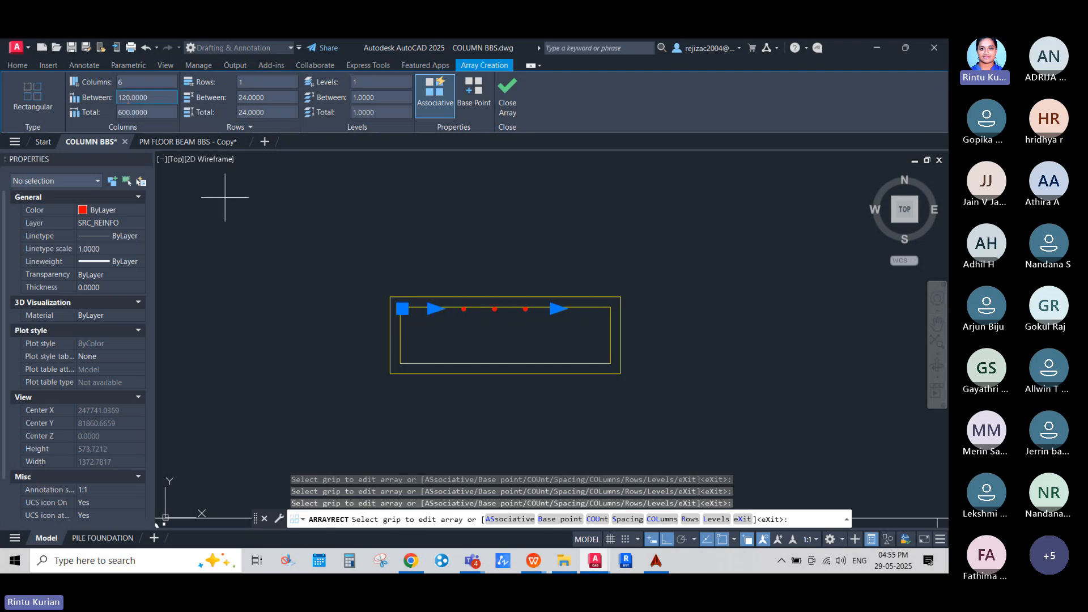
{"action": "left_click", "coordinate": [116, 98]}
{"action": "type", "text": "200"}
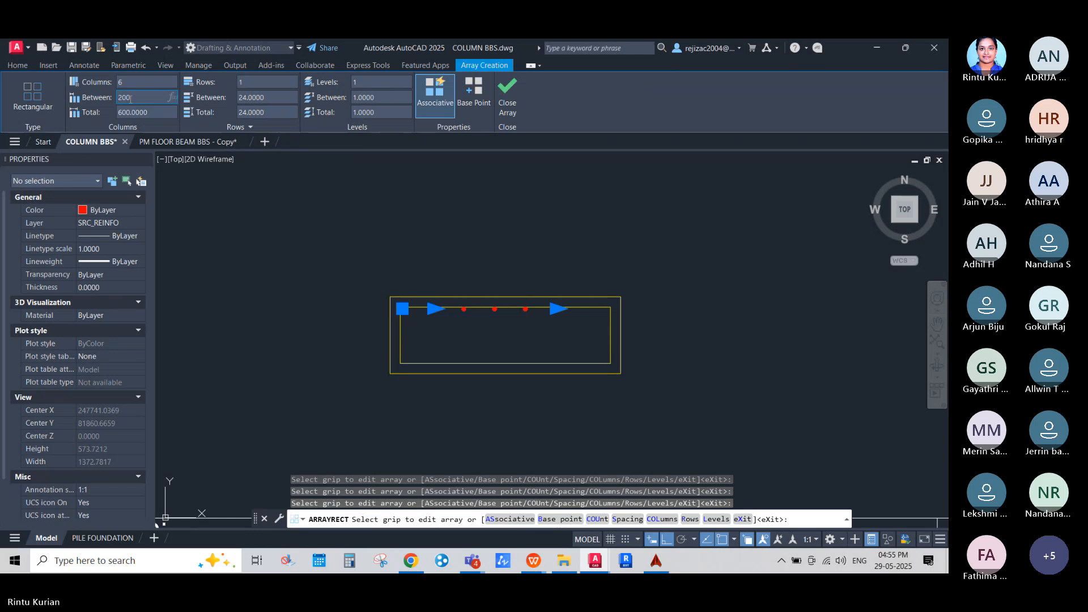
{"action": "key", "text": "Return"}
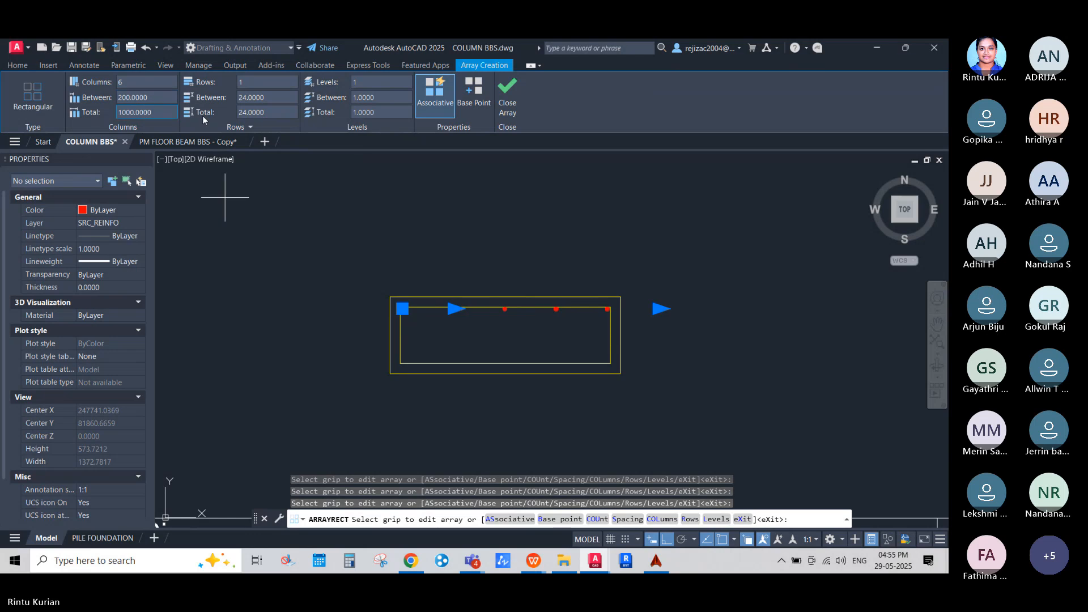
Set the bar array's column spacing to 180 and finish the array.
{"action": "left_click", "coordinate": [154, 102]}
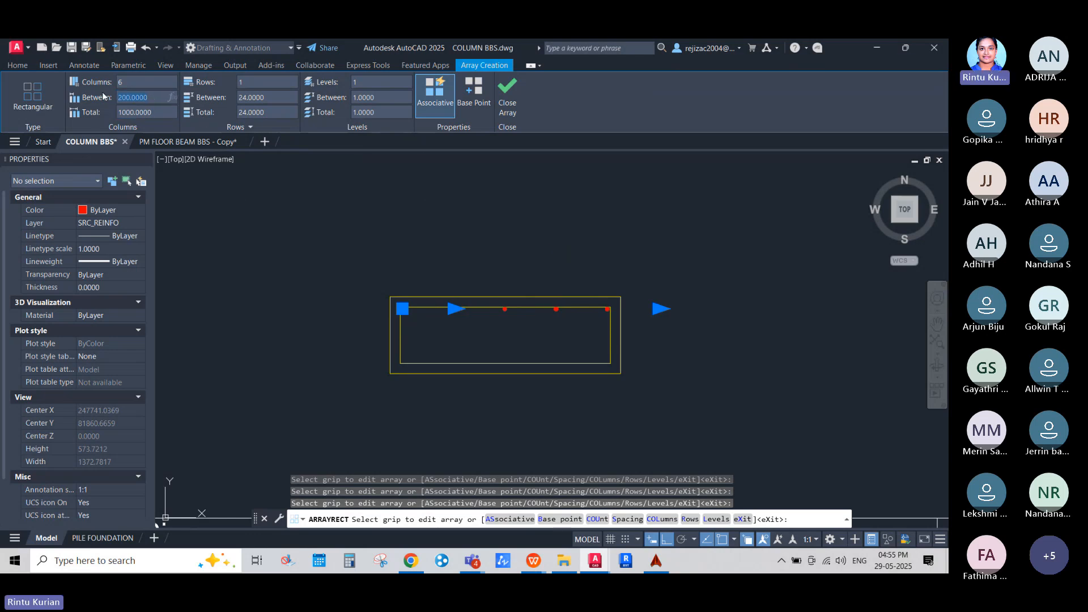
{"action": "type", "text": "180"}
{"action": "key", "text": "Return"}
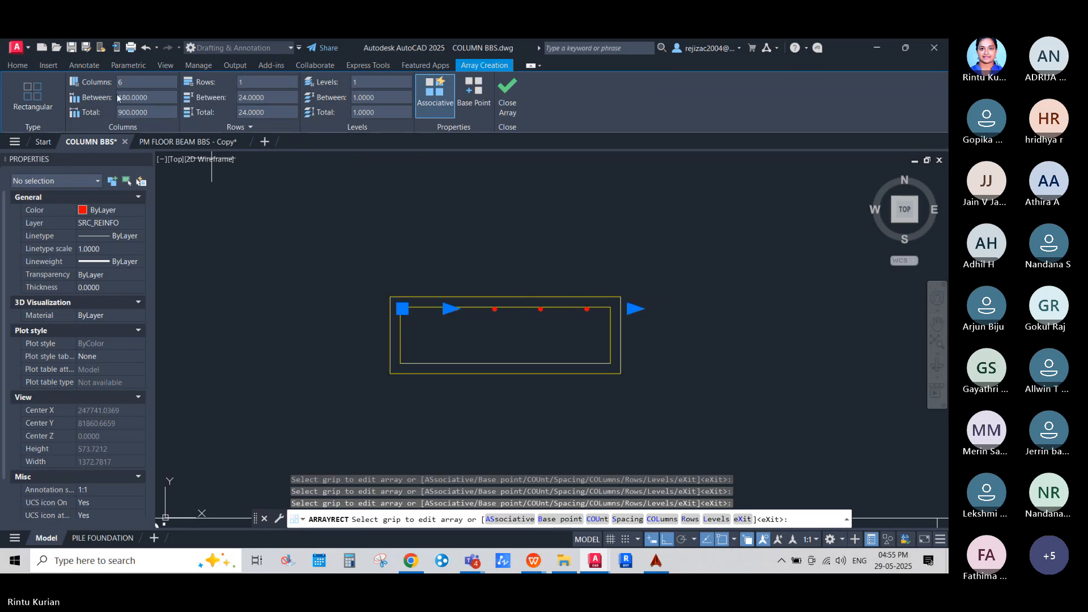
{"action": "scroll", "coordinate": [549, 300], "scroll_direction": "up", "scroll_amount": 4}
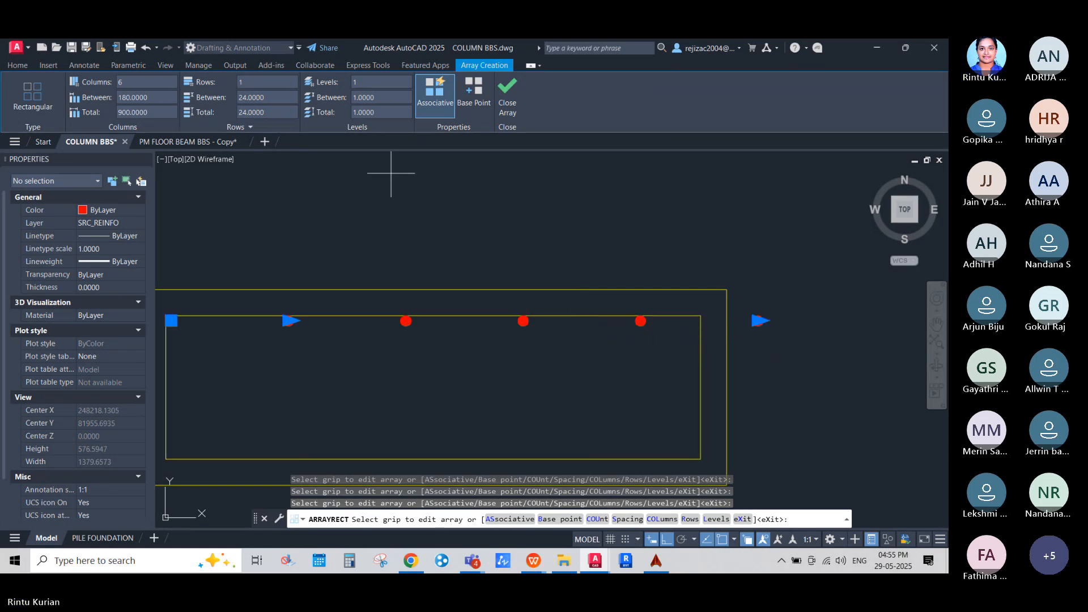
{"action": "key", "text": "Escape"}
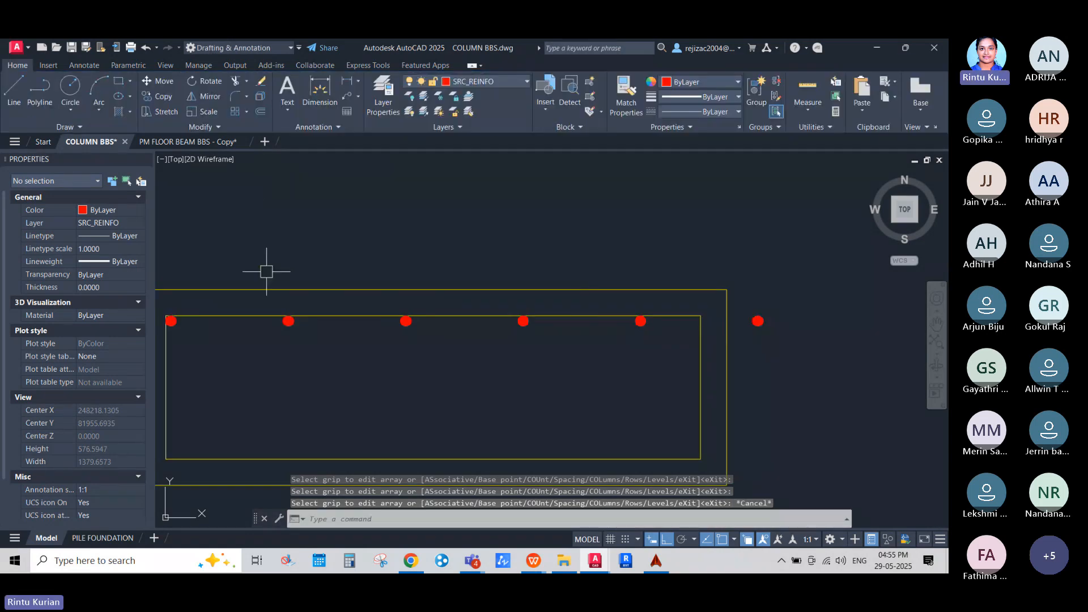
Edit the finished bar array to a column spacing of 160.
{"action": "left_click", "coordinate": [288, 319]}
{"action": "left_click", "coordinate": [410, 295]}
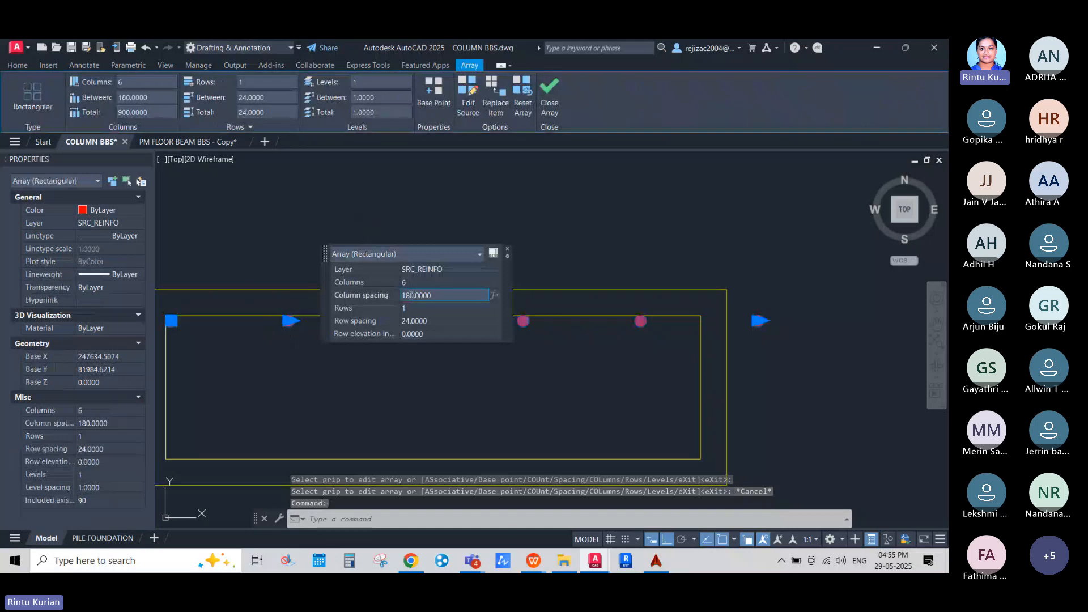
{"action": "type", "text": "160"}
{"action": "key", "text": "Return"}
{"action": "key", "text": "Escape"}
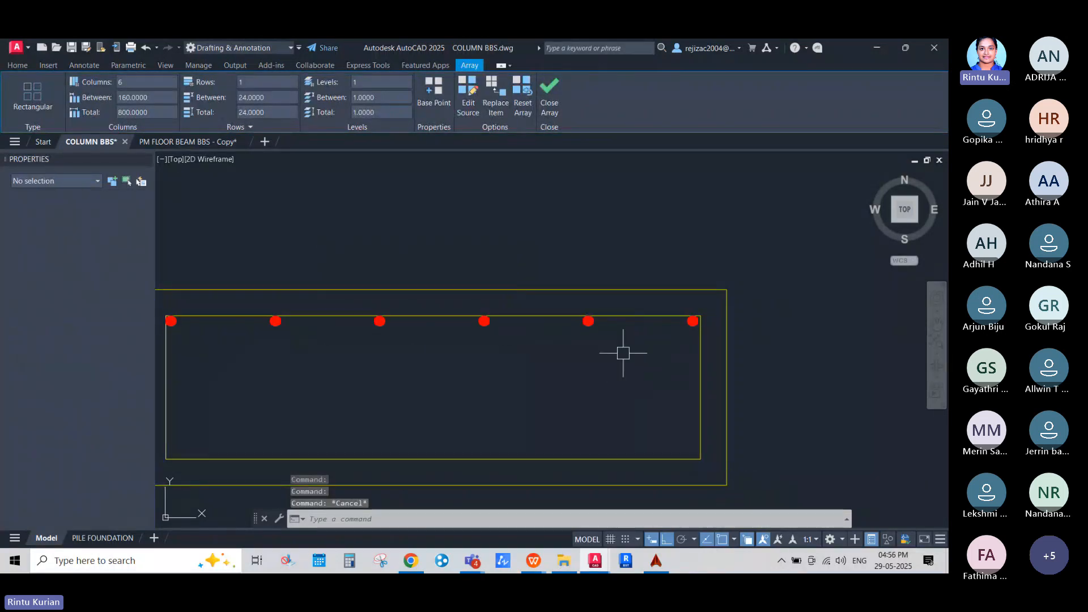
{"action": "middle_click_drag", "start_coordinate": [550, 370], "coordinate": [571, 302]}
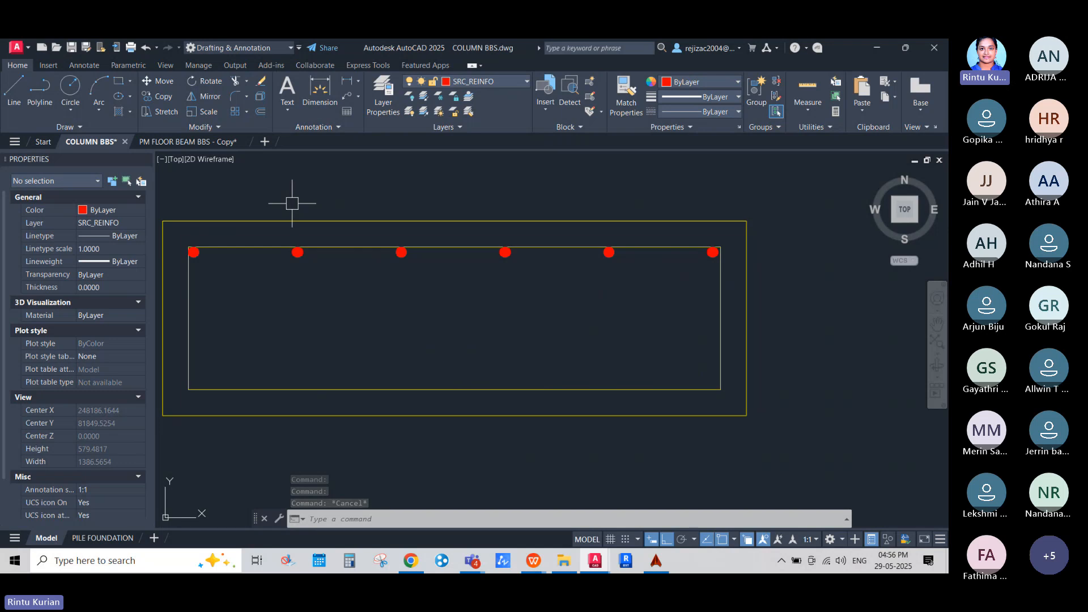
Undo the spacing edit and the bar array, going back to the single corner bar.
{"action": "key", "text": "ctrl+z"}
{"action": "key", "text": "ctrl+z"}
{"action": "key", "text": "ctrl+z"}
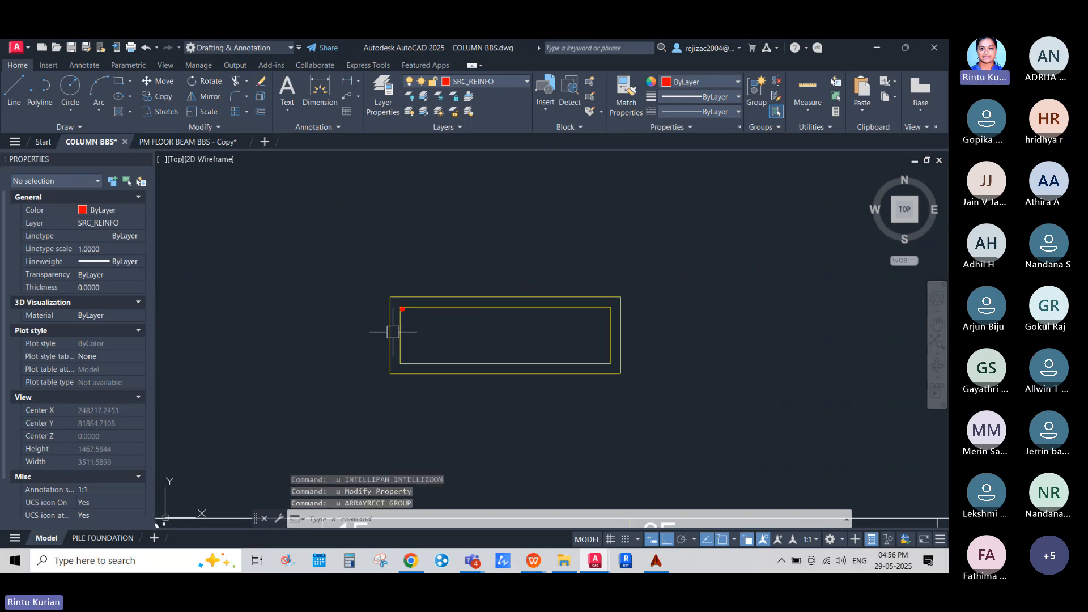
Mirror the corner bar about the rectangle's vertical centreline to the upper-right corner, keeping the original.
{"action": "scroll", "coordinate": [418, 286], "scroll_direction": "up", "scroll_amount": 2}
{"action": "left_click", "coordinate": [419, 285]}
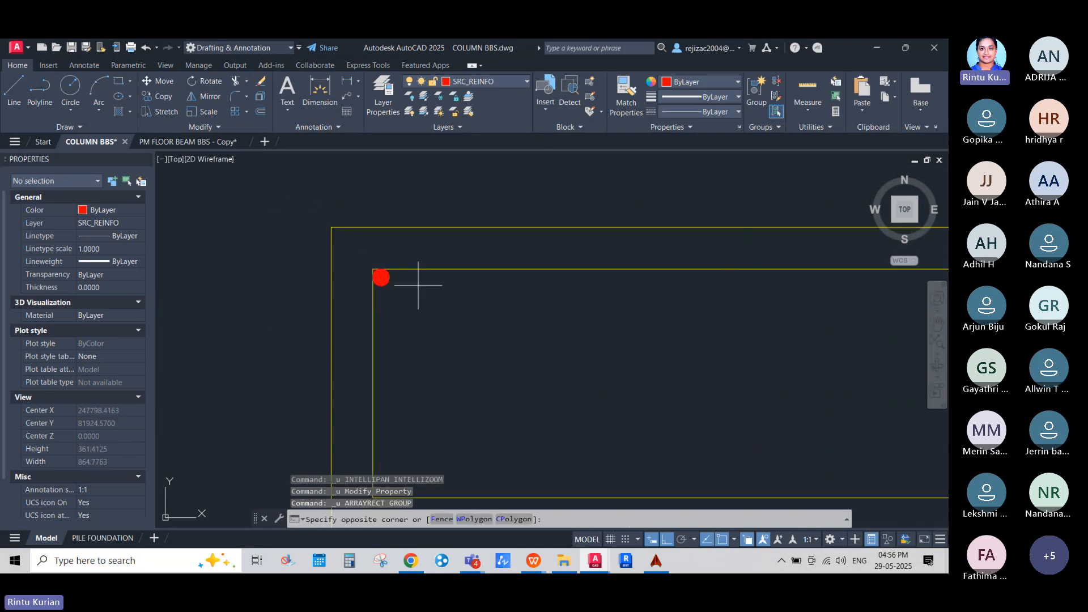
{"action": "left_click", "coordinate": [367, 255]}
{"action": "left_click", "coordinate": [211, 97]}
{"action": "scroll", "coordinate": [287, 248], "scroll_direction": "down", "scroll_amount": 2}
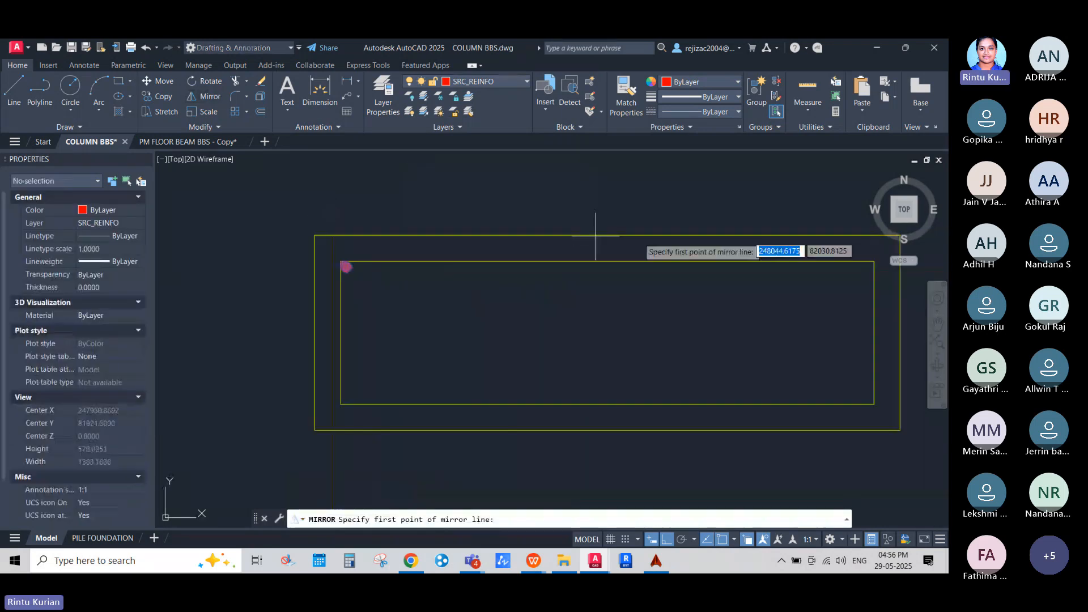
{"action": "left_click", "coordinate": [626, 233]}
{"action": "left_click", "coordinate": [611, 204]}
{"action": "key", "text": "Return"}
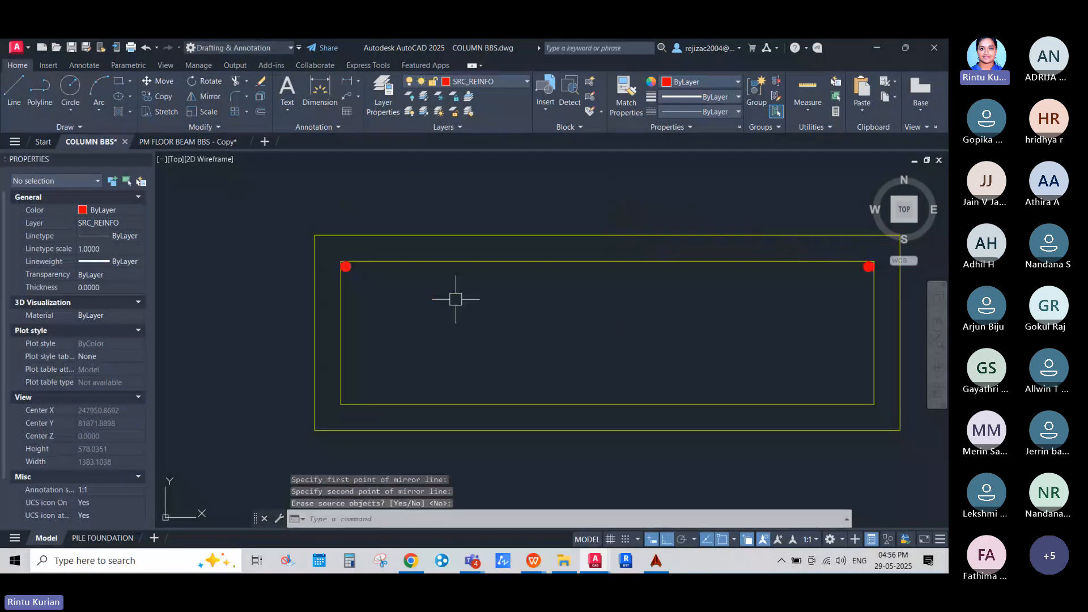
Select the leftmost closed stirrup of C1's 1F section in the column schedule for examination.
{"action": "scroll", "coordinate": [456, 299], "scroll_direction": "down", "scroll_amount": 4}
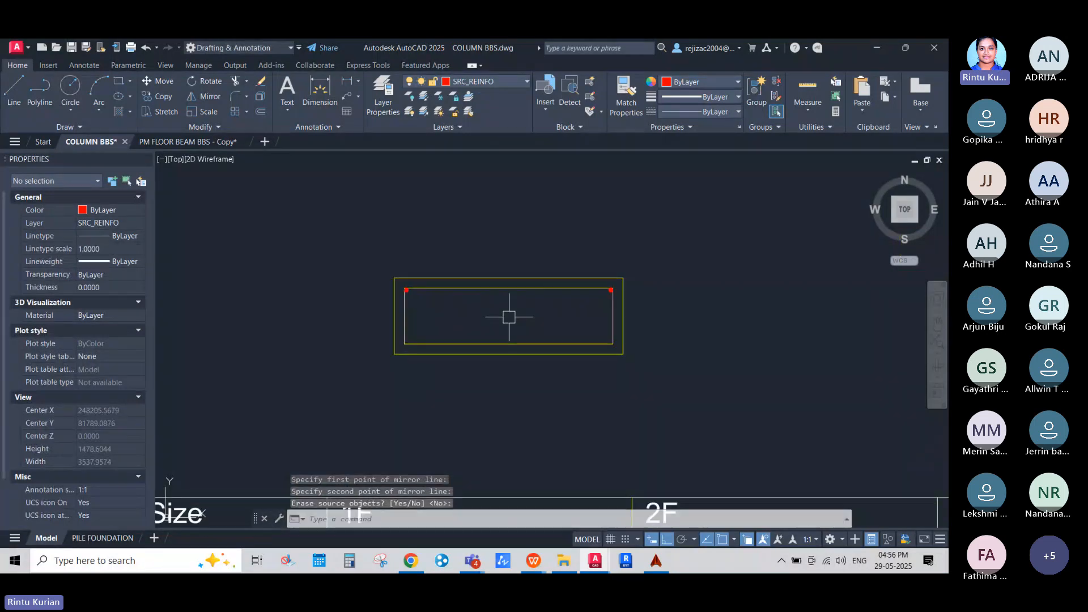
{"action": "middle_click_drag", "start_coordinate": [509, 316], "coordinate": [497, 290]}
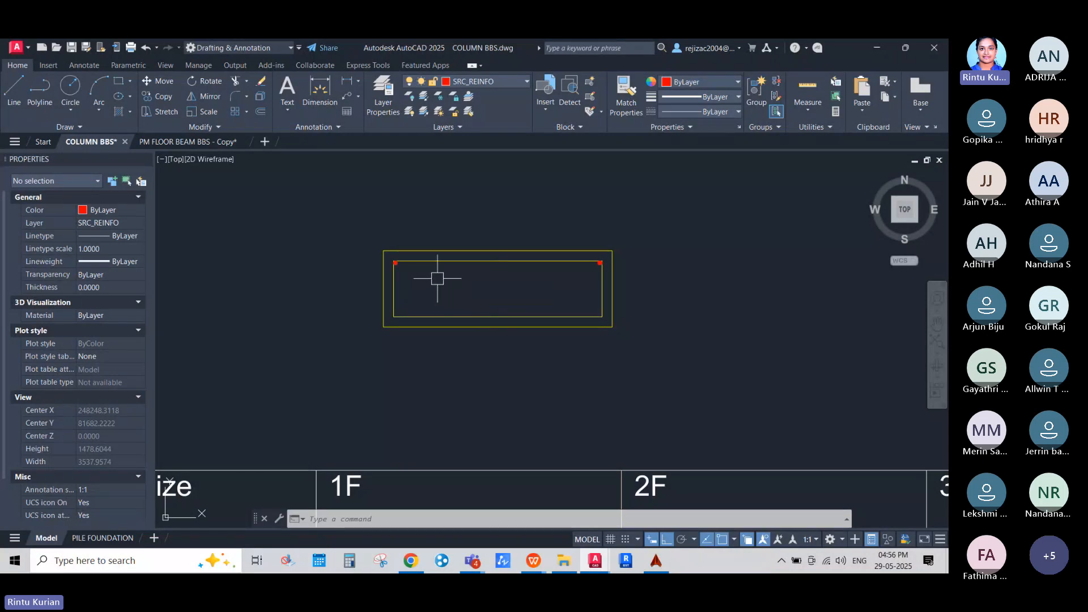
{"action": "scroll", "coordinate": [426, 261], "scroll_direction": "up", "scroll_amount": 2}
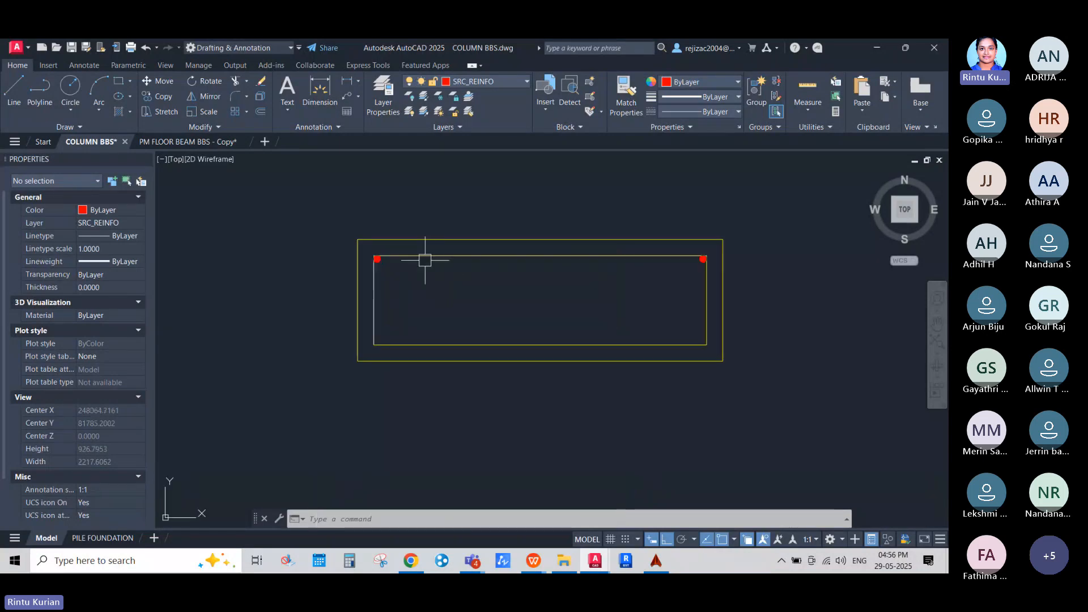
{"action": "scroll", "coordinate": [425, 261], "scroll_direction": "down", "scroll_amount": 10}
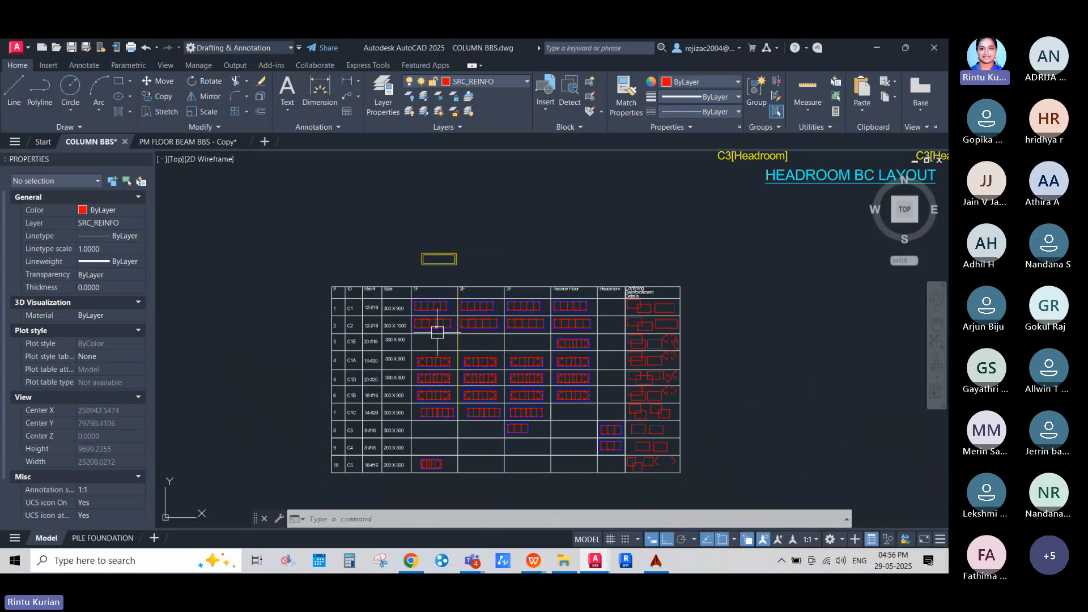
{"action": "scroll", "coordinate": [395, 247], "scroll_direction": "up", "scroll_amount": 8}
{"action": "left_click", "coordinate": [383, 262]}
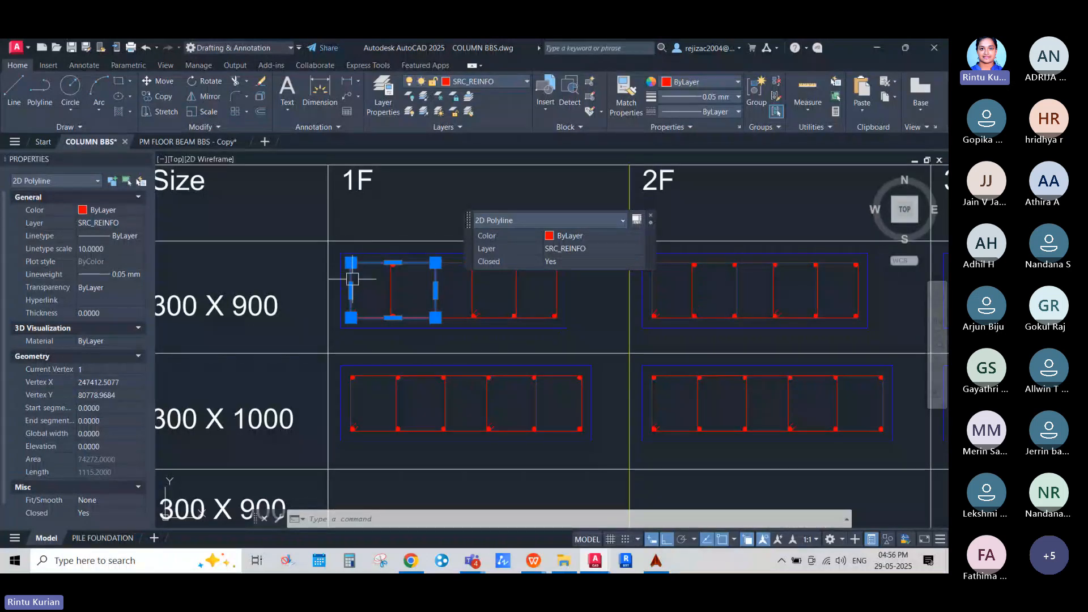
Examine the left, right and middle closed stirrups of C1's 1F section in the column schedule by selecting each.
{"action": "key", "text": "Escape"}
{"action": "left_click", "coordinate": [435, 286]}
{"action": "mouse_move", "coordinate": [435, 290]}
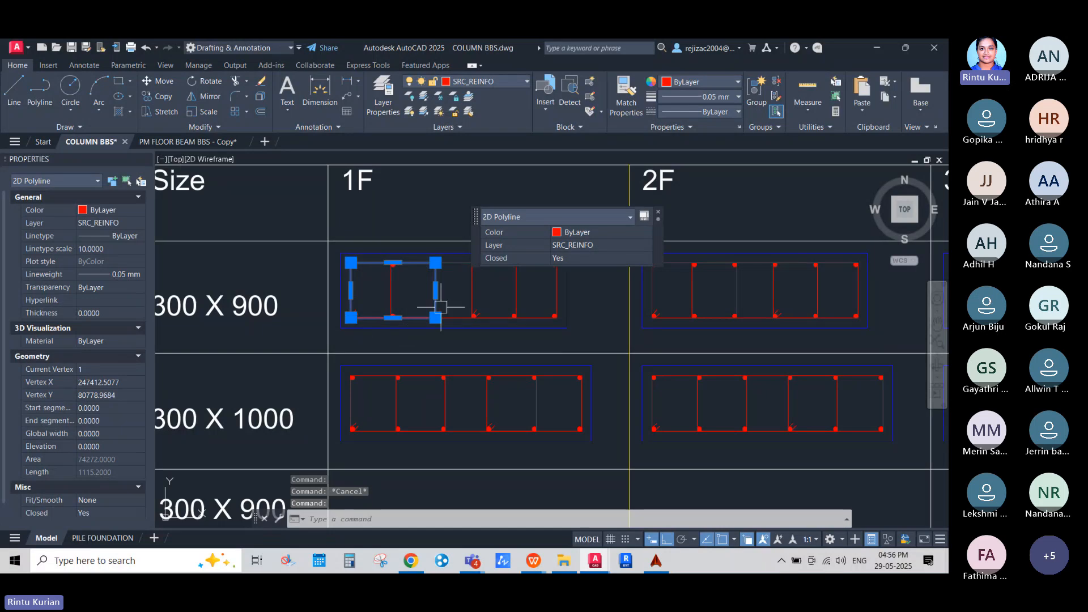
{"action": "left_click", "coordinate": [472, 294]}
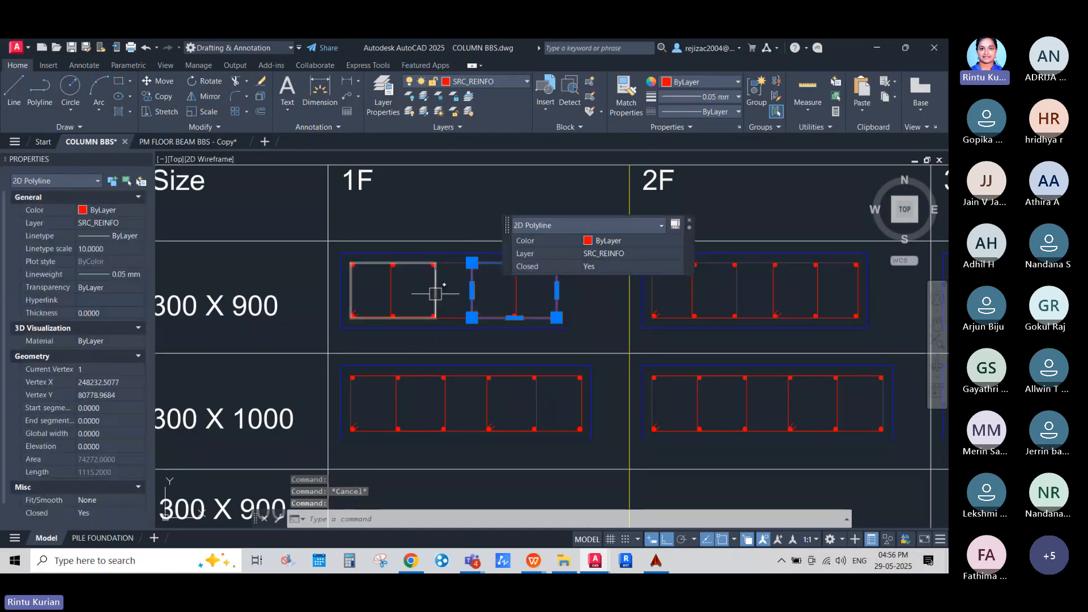
{"action": "key", "text": "Escape"}
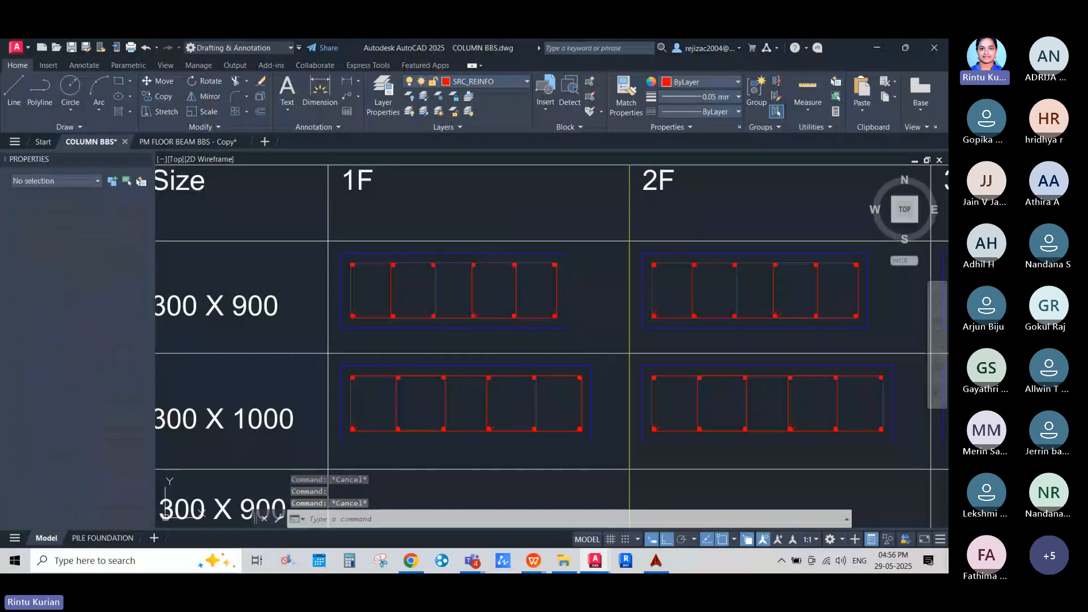
{"action": "left_click", "coordinate": [517, 293]}
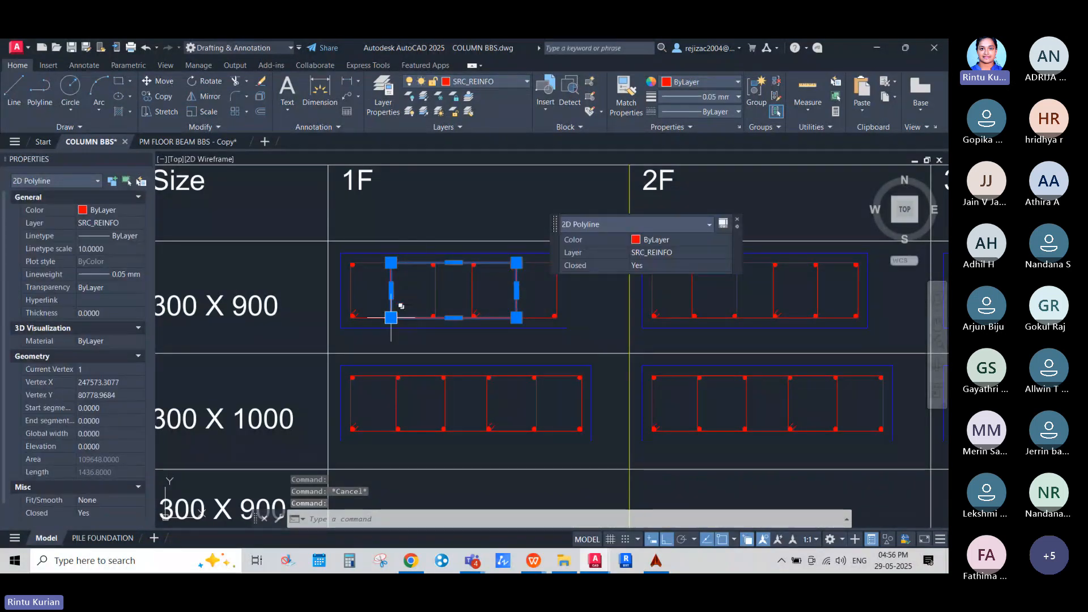
{"action": "key", "text": "Escape"}
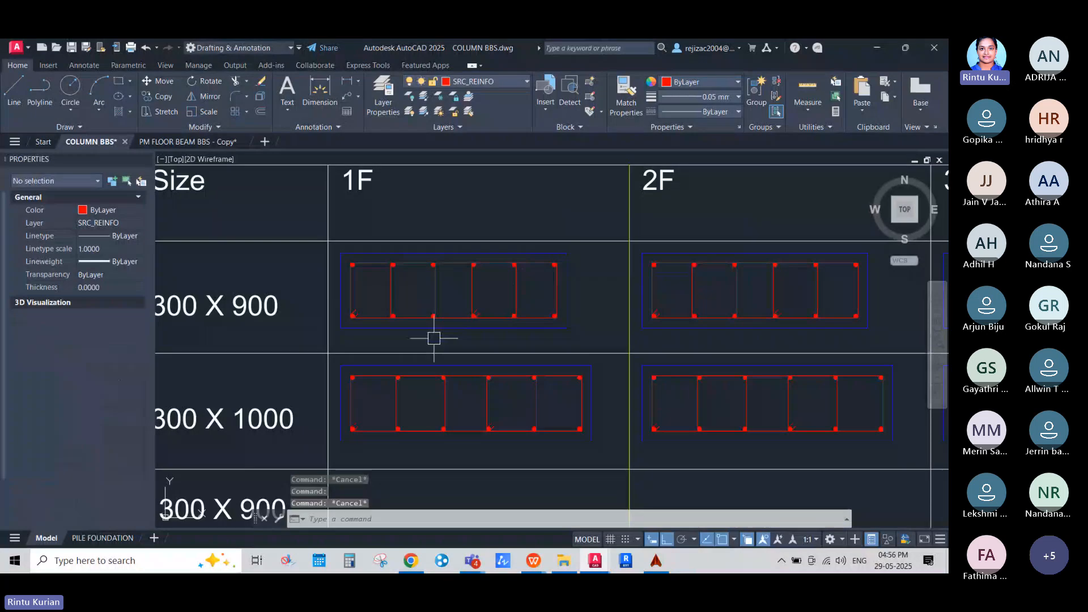
Draw a straight guide polyline between the centres of the two upper corner bars in the enlarged column section.
{"action": "scroll", "coordinate": [408, 318], "scroll_direction": "down", "scroll_amount": 6}
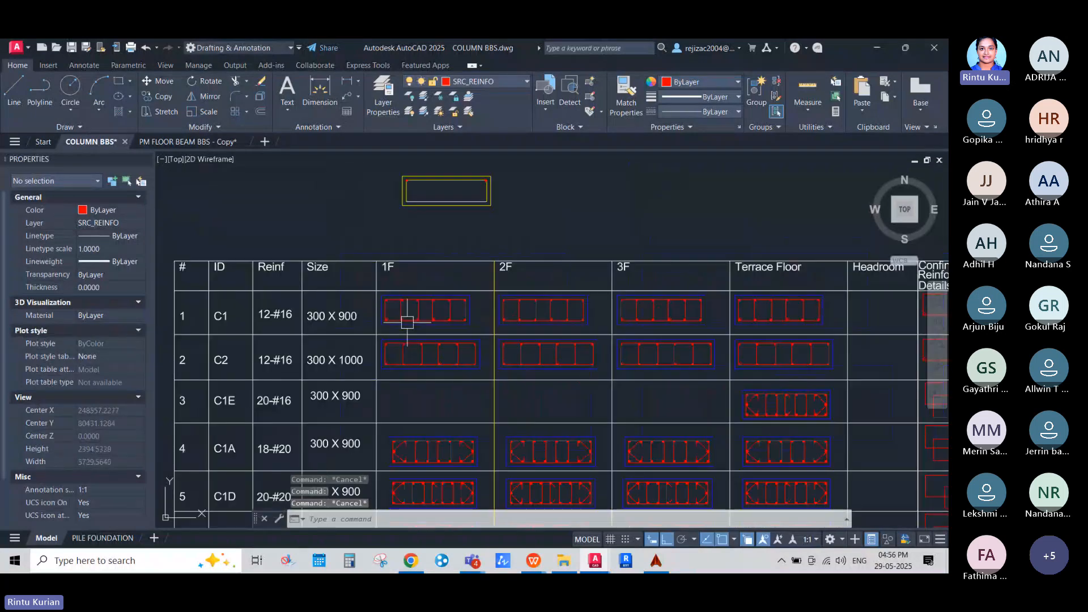
{"action": "scroll", "coordinate": [465, 317], "scroll_direction": "up", "scroll_amount": 3}
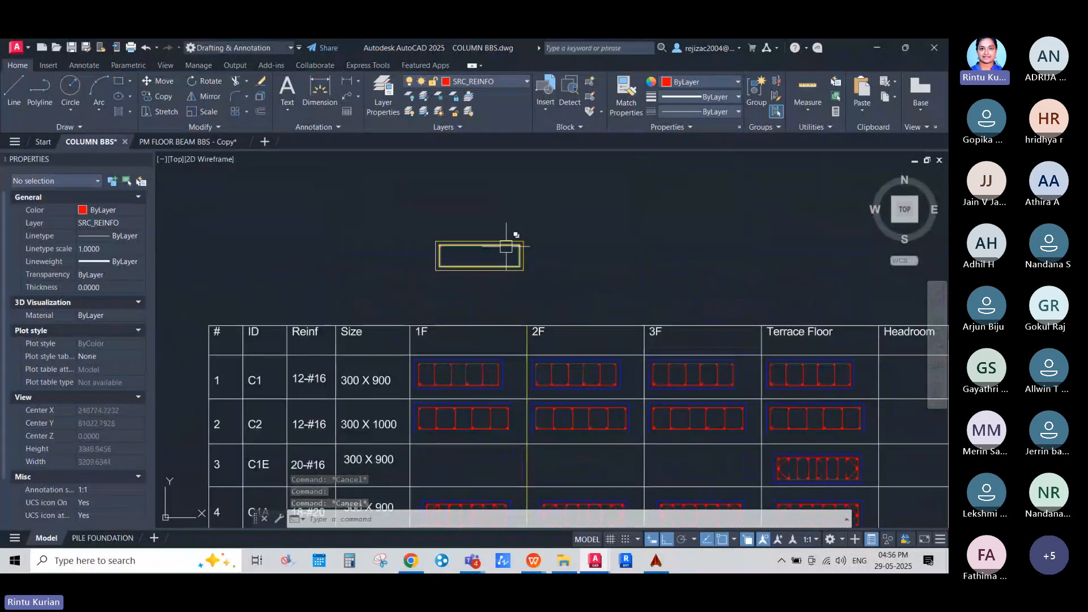
{"action": "scroll", "coordinate": [506, 247], "scroll_direction": "up", "scroll_amount": 2}
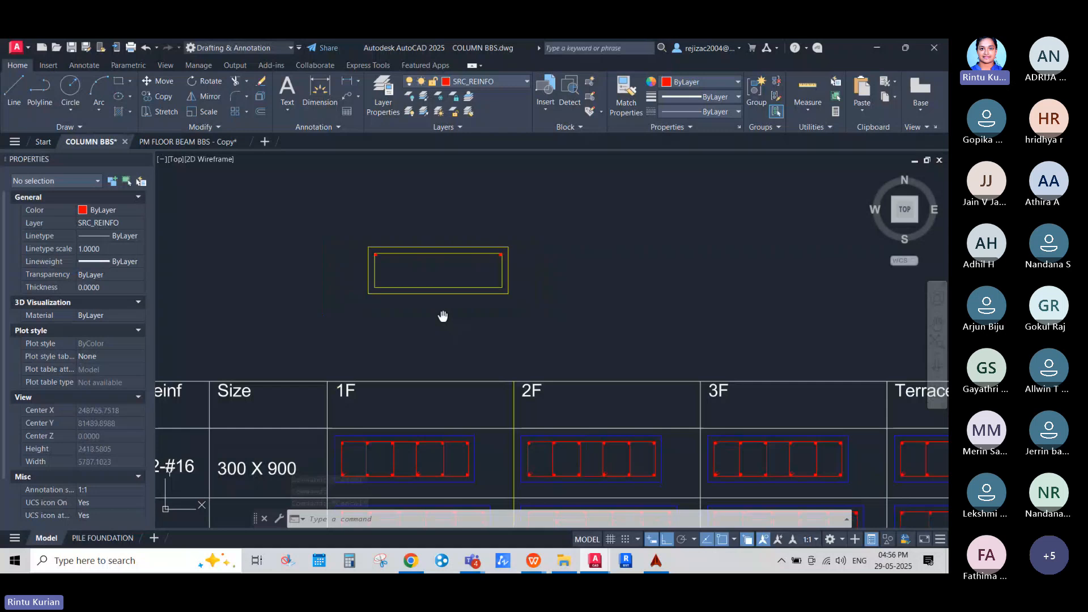
{"action": "type", "text": "pl"}
{"action": "key", "text": "Return"}
{"action": "scroll", "coordinate": [290, 205], "scroll_direction": "up", "scroll_amount": 8}
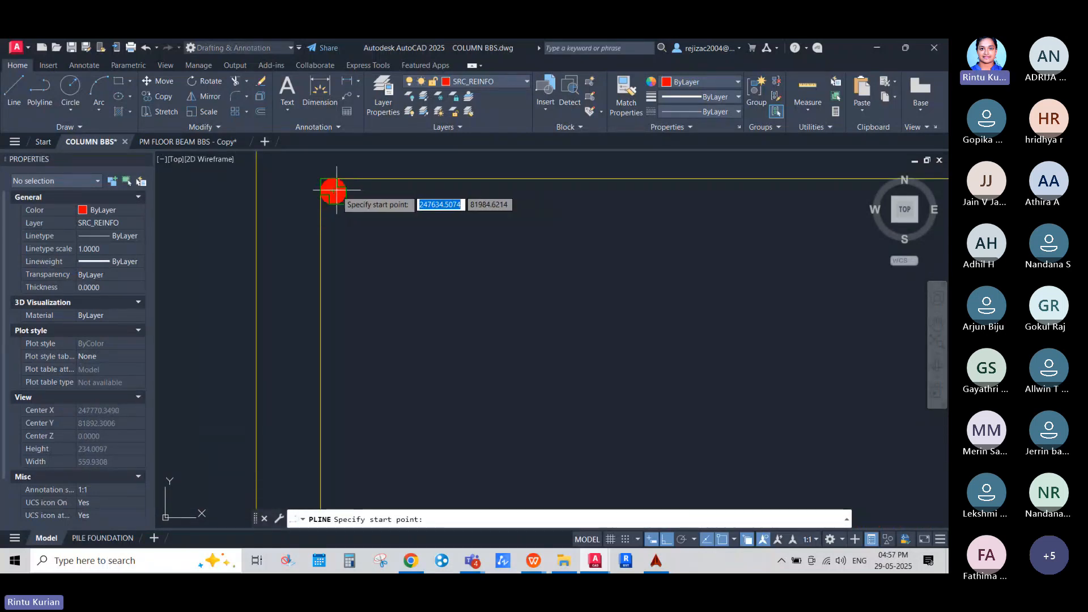
{"action": "left_click", "coordinate": [333, 192]}
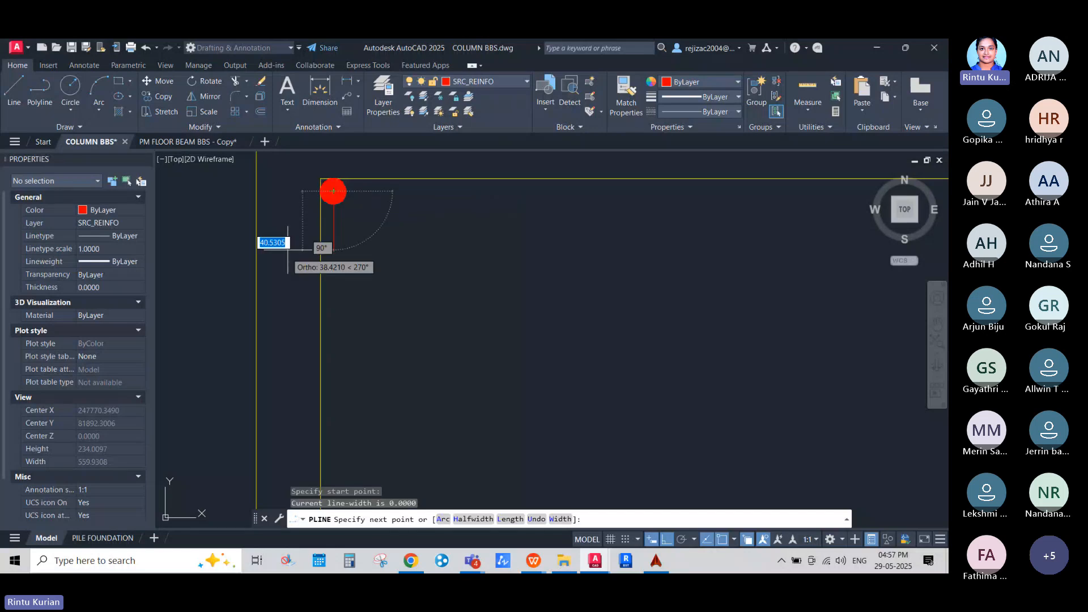
{"action": "scroll", "coordinate": [288, 249], "scroll_direction": "down", "scroll_amount": 3}
{"action": "scroll", "coordinate": [798, 229], "scroll_direction": "up", "scroll_amount": 4}
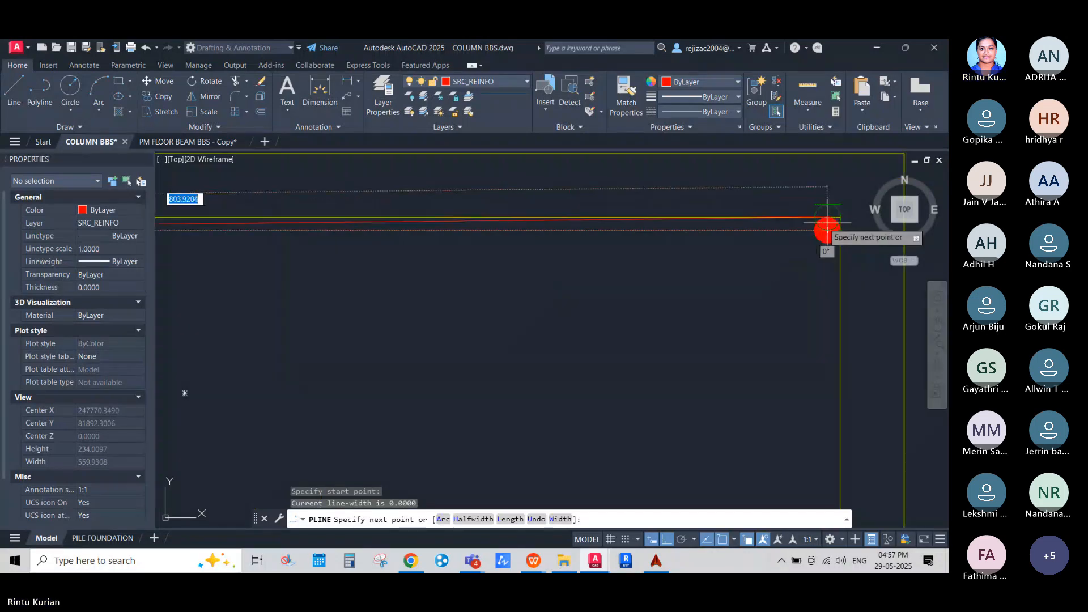
{"action": "left_click", "coordinate": [815, 229]}
{"action": "key", "text": "Escape"}
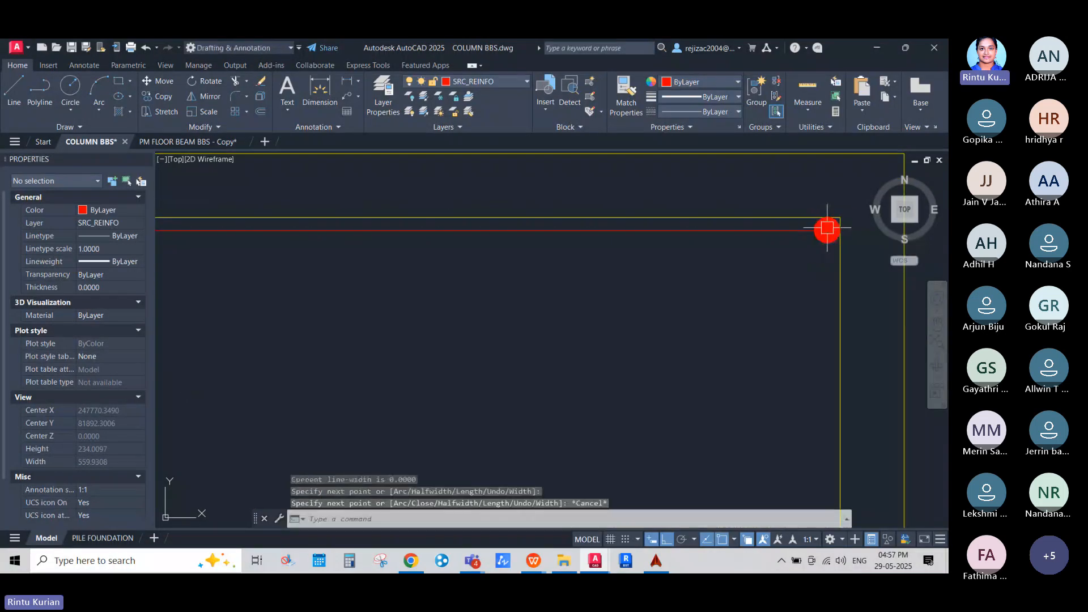
Divide the guide polyline between the corner bars into 5 equal segments.
{"action": "left_click", "coordinate": [712, 229]}
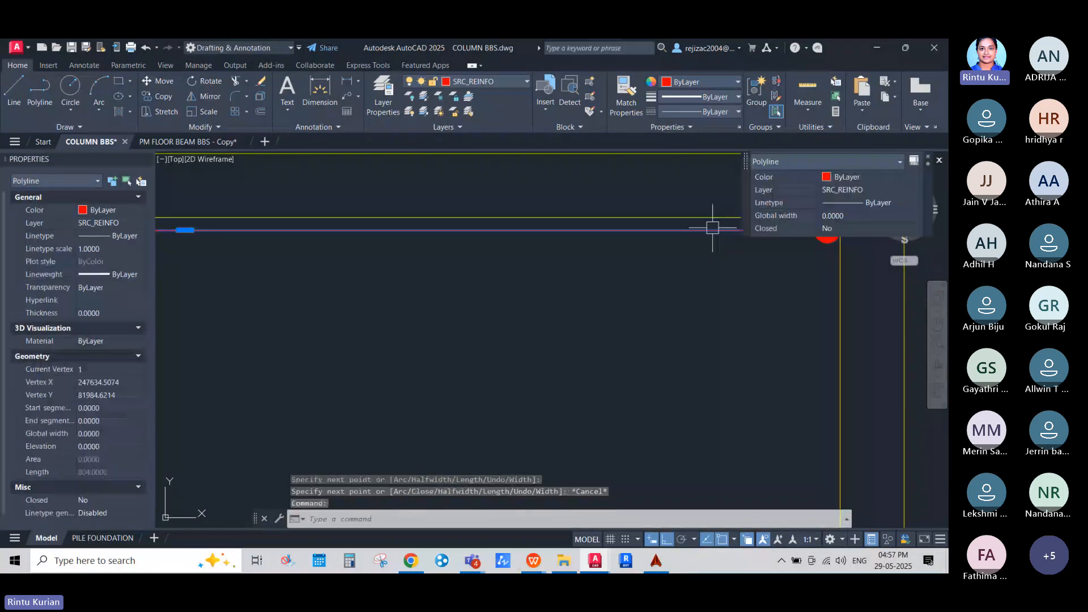
{"action": "scroll", "coordinate": [510, 318], "scroll_direction": "down", "scroll_amount": 4}
{"action": "type", "text": "div"}
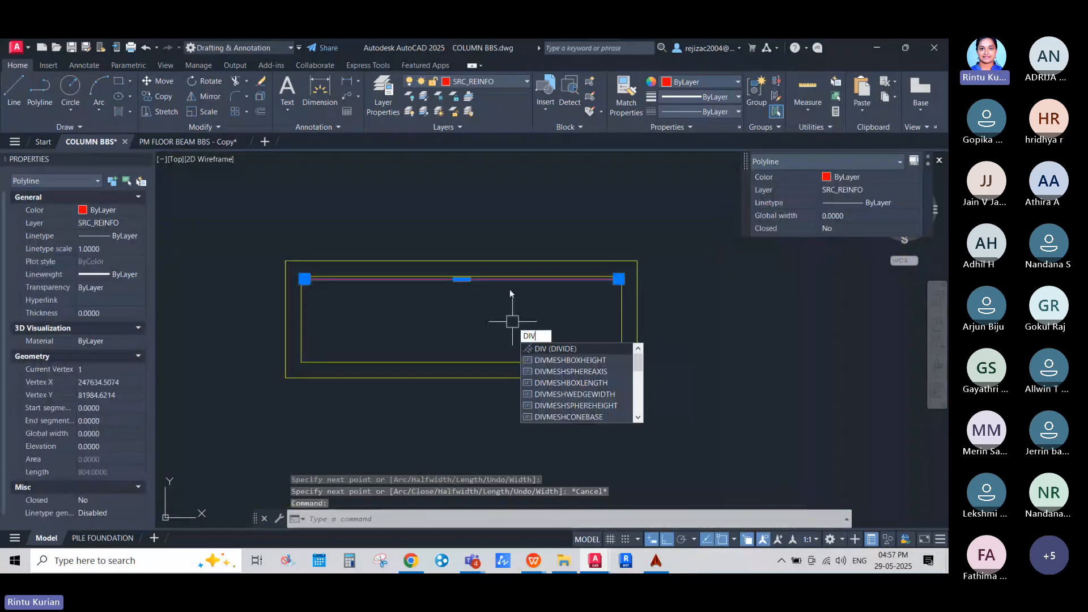
{"action": "key", "text": "Return"}
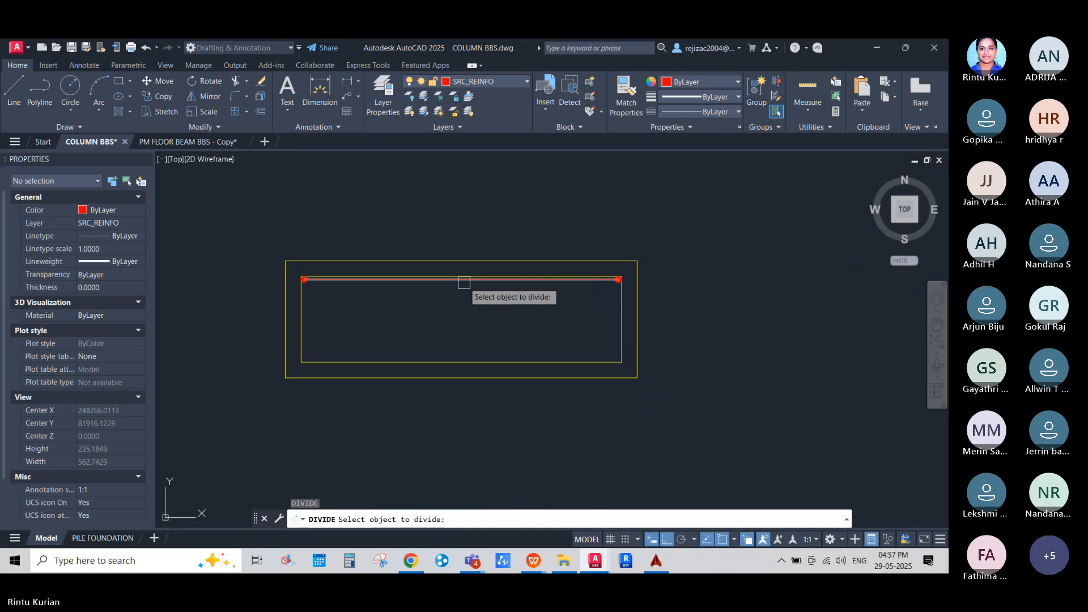
{"action": "left_click", "coordinate": [464, 280]}
{"action": "scroll", "coordinate": [446, 361], "scroll_direction": "down", "scroll_amount": 6}
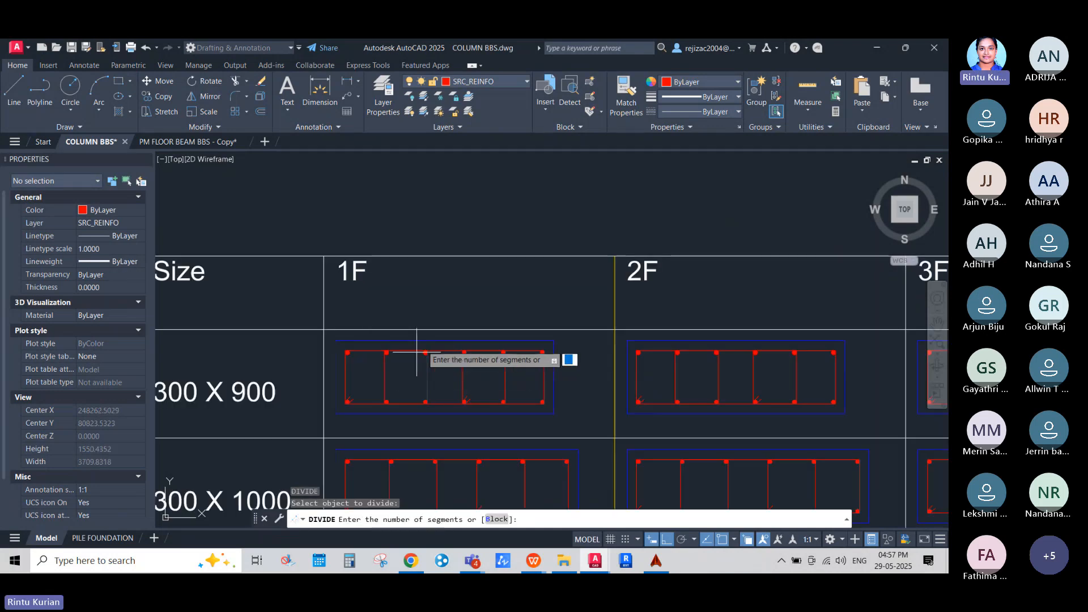
{"action": "type", "text": "5"}
{"action": "key", "text": "Return"}
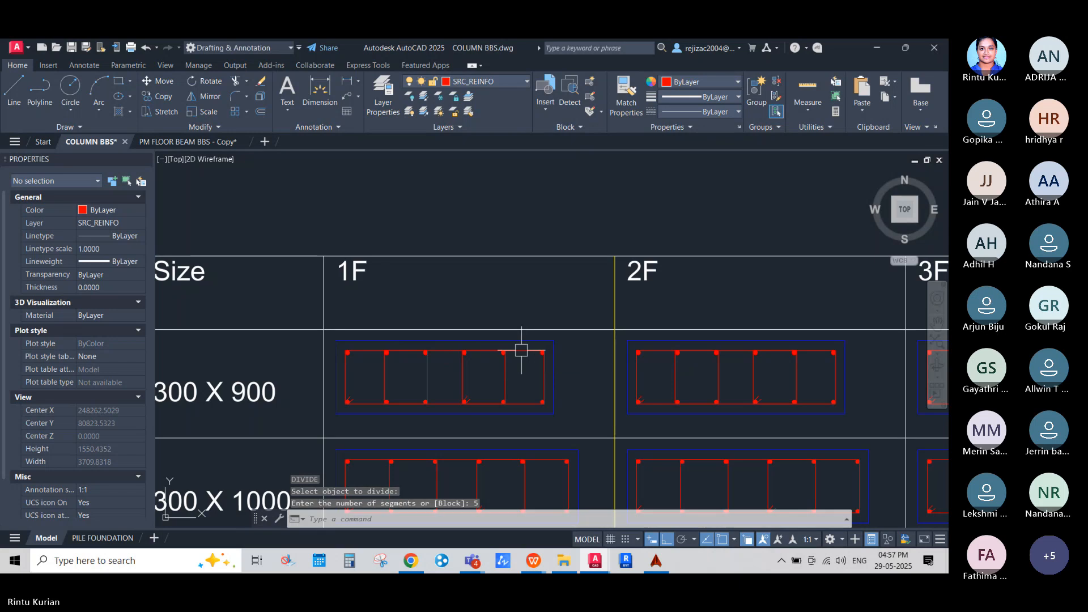
Set the point style to the circle with a diagonal cross so the division points show.
{"action": "scroll", "coordinate": [414, 404], "scroll_direction": "down", "scroll_amount": 6}
{"action": "scroll", "coordinate": [430, 328], "scroll_direction": "up", "scroll_amount": 8}
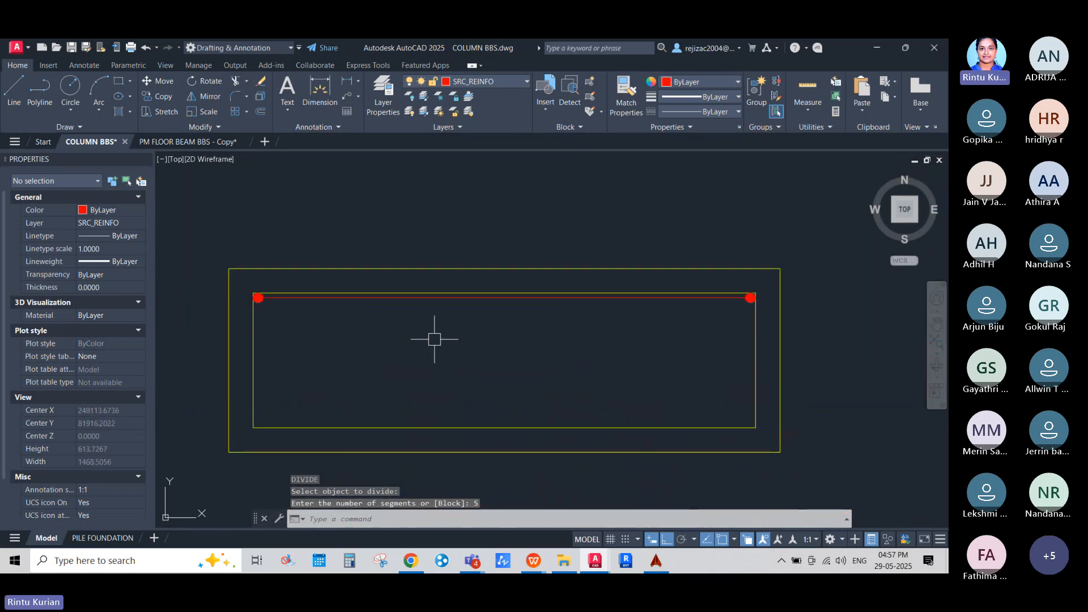
{"action": "type", "text": "pty"}
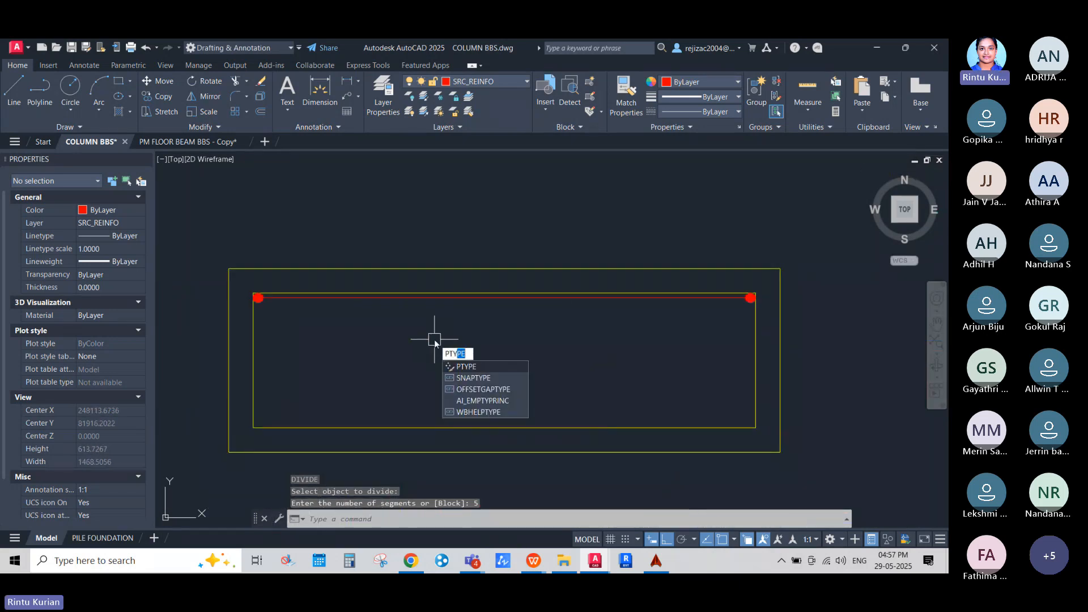
{"action": "key", "text": "Return"}
{"action": "left_click", "coordinate": [507, 243]}
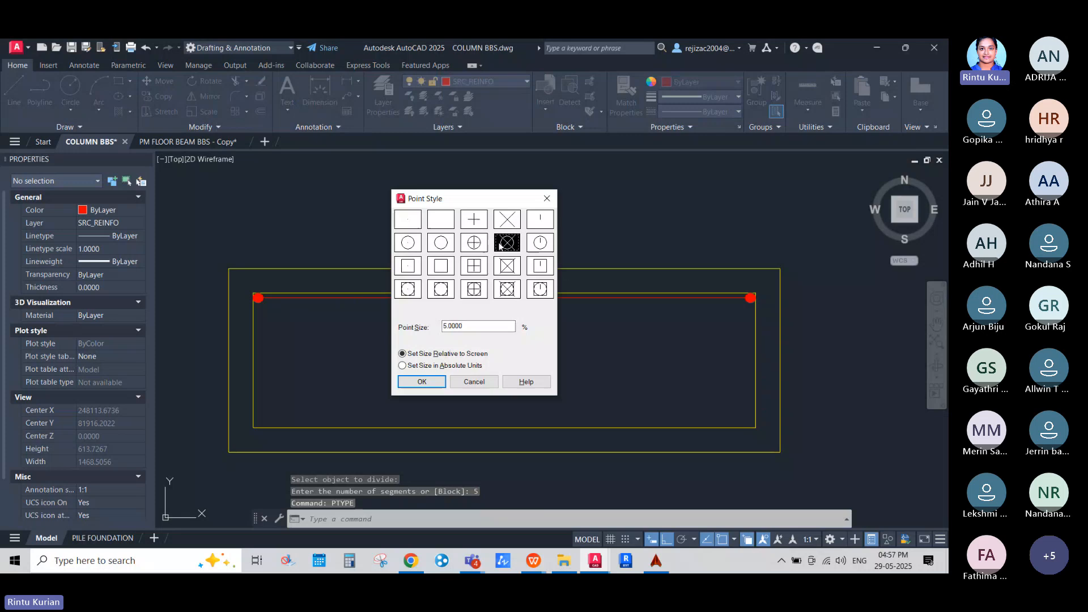
{"action": "left_click", "coordinate": [437, 382]}
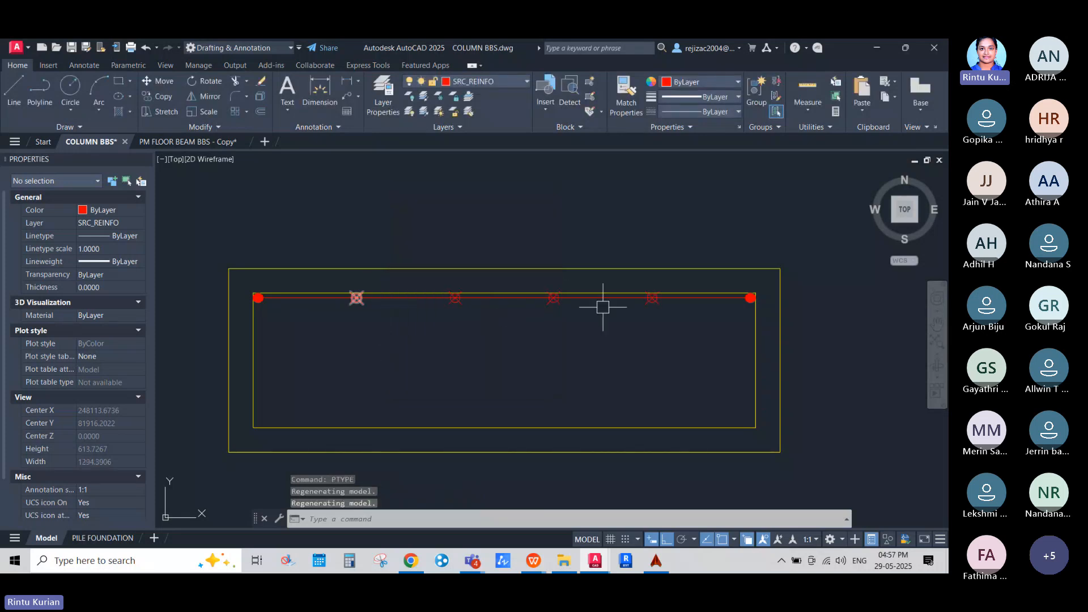
Copy the upper-left corner bar by its centre onto the four division points and delete the guide polyline.
{"action": "scroll", "coordinate": [262, 305], "scroll_direction": "up", "scroll_amount": 4}
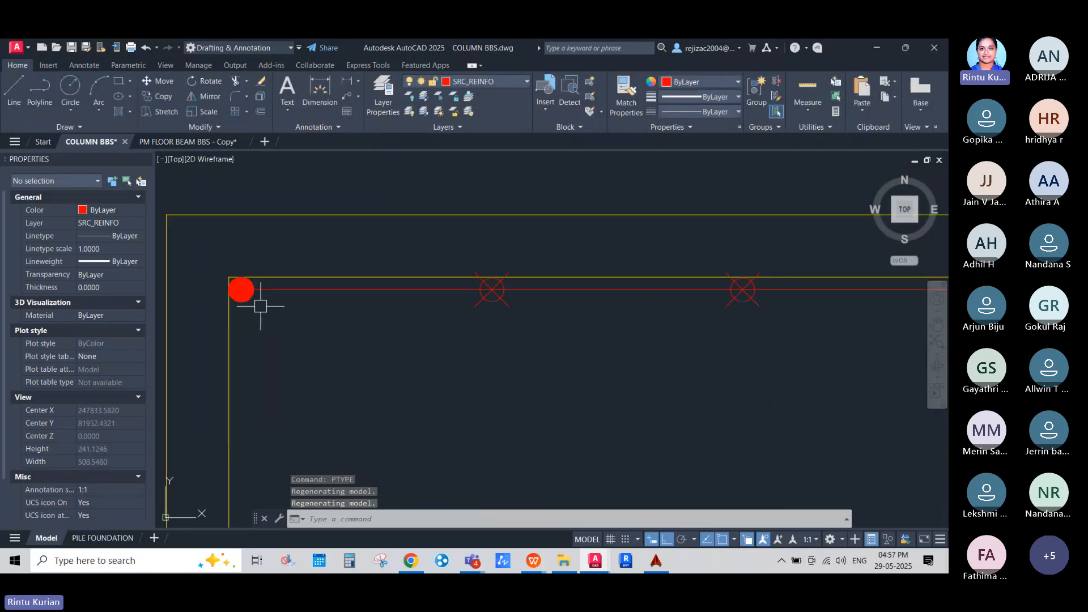
{"action": "left_click", "coordinate": [242, 291]}
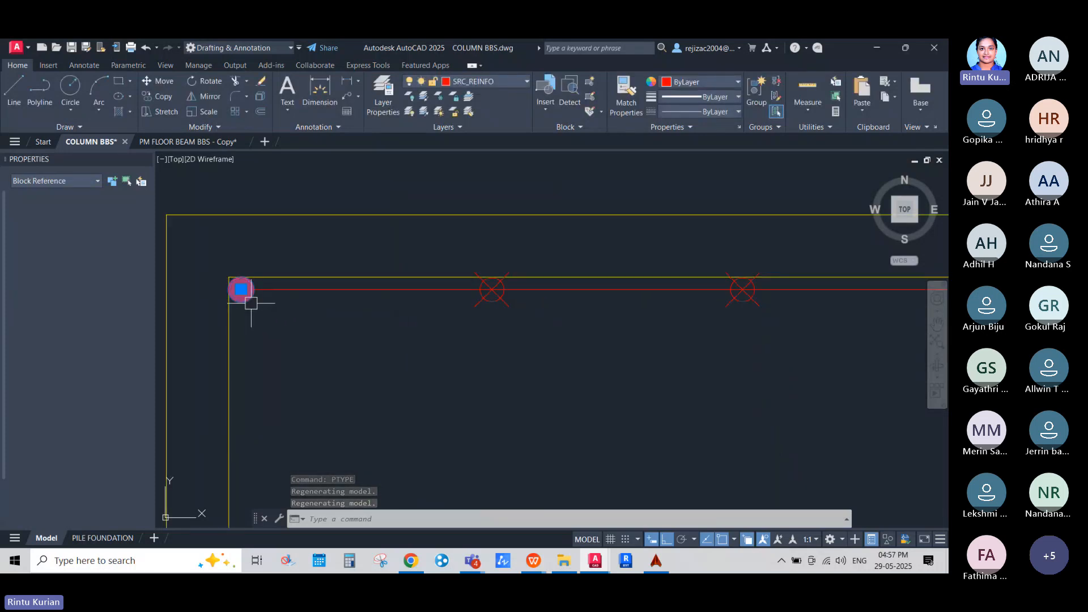
{"action": "left_click", "coordinate": [163, 97]}
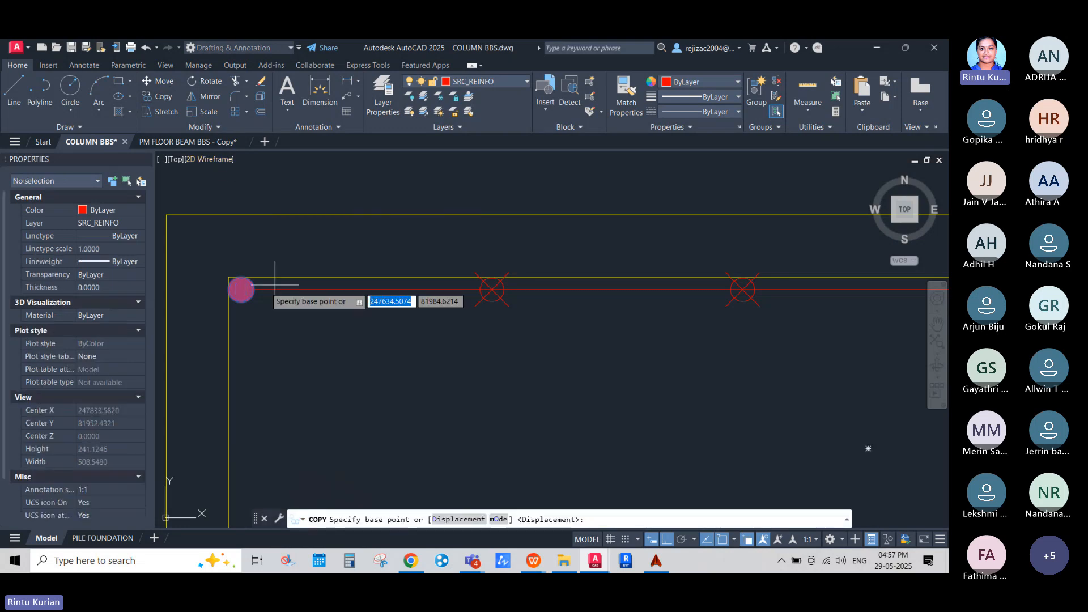
{"action": "left_click", "coordinate": [242, 289]}
{"action": "left_click", "coordinate": [492, 290]}
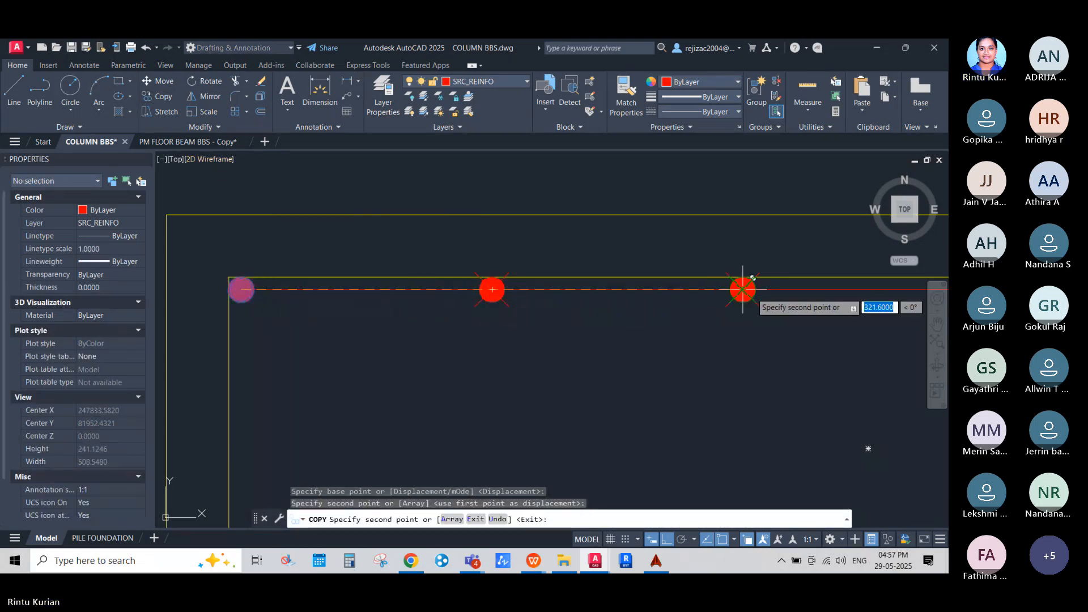
{"action": "left_click", "coordinate": [743, 290]}
{"action": "scroll", "coordinate": [184, 340], "scroll_direction": "down", "scroll_amount": 5}
{"action": "scroll", "coordinate": [527, 338], "scroll_direction": "up", "scroll_amount": 2}
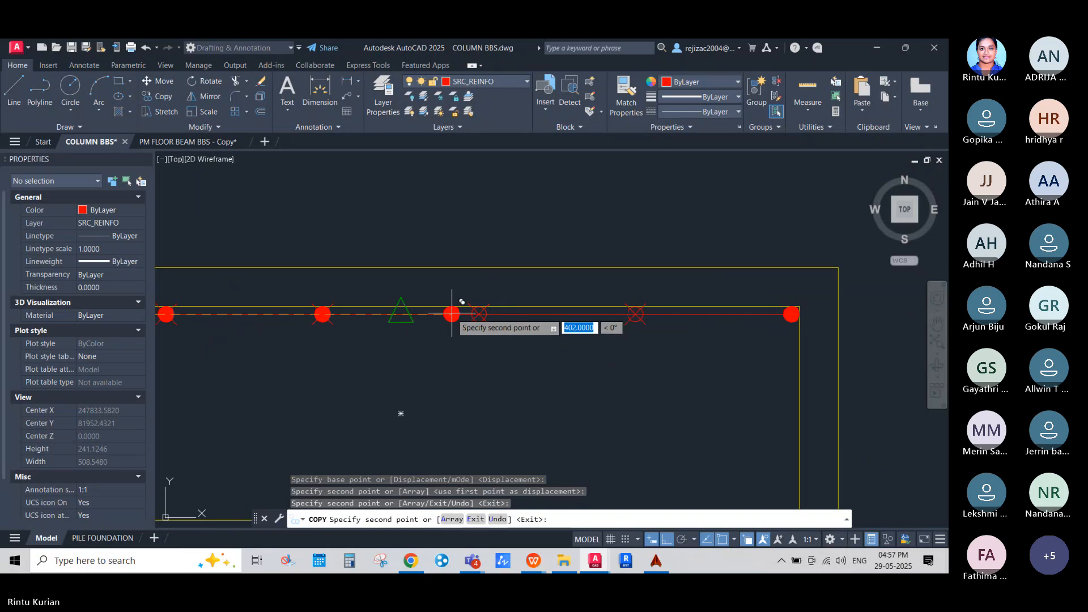
{"action": "left_click", "coordinate": [479, 314]}
{"action": "key", "text": "Escape"}
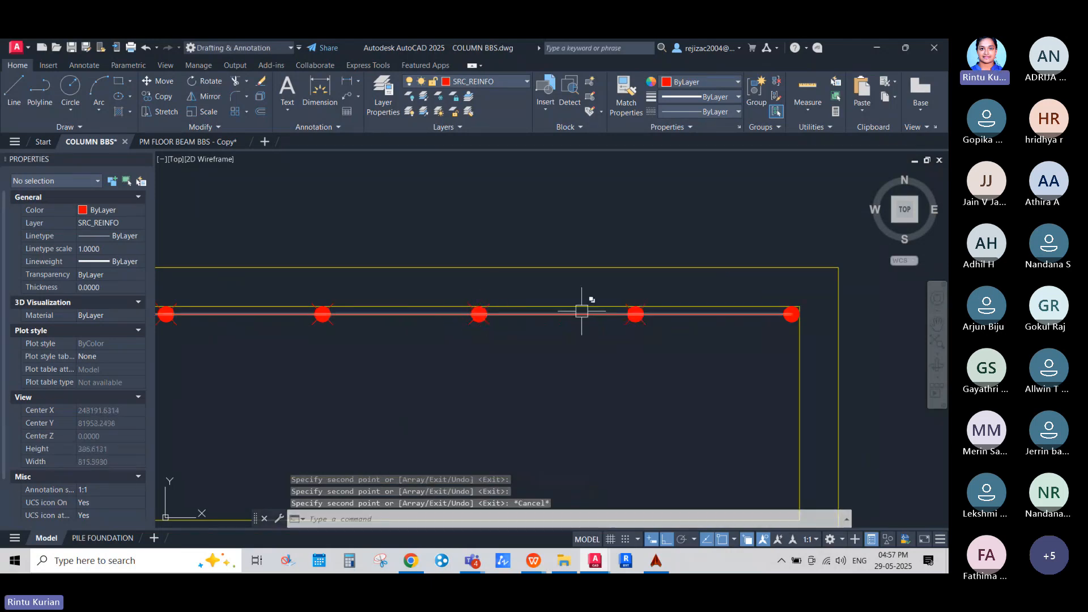
{"action": "left_click", "coordinate": [579, 313]}
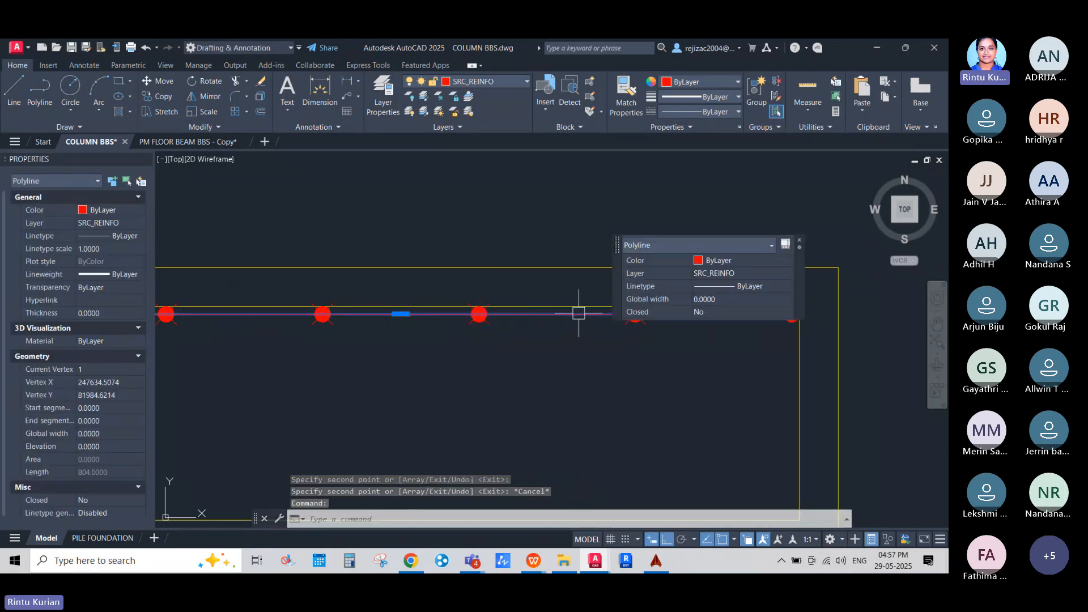
{"action": "key", "text": "Delete"}
Check the spacing between the two rightmost upper bars with a temporary linear dimension, and erase the dimension.
{"action": "type", "text": "dim"}
{"action": "key", "text": "Return"}
{"action": "scroll", "coordinate": [804, 320], "scroll_direction": "up", "scroll_amount": 2}
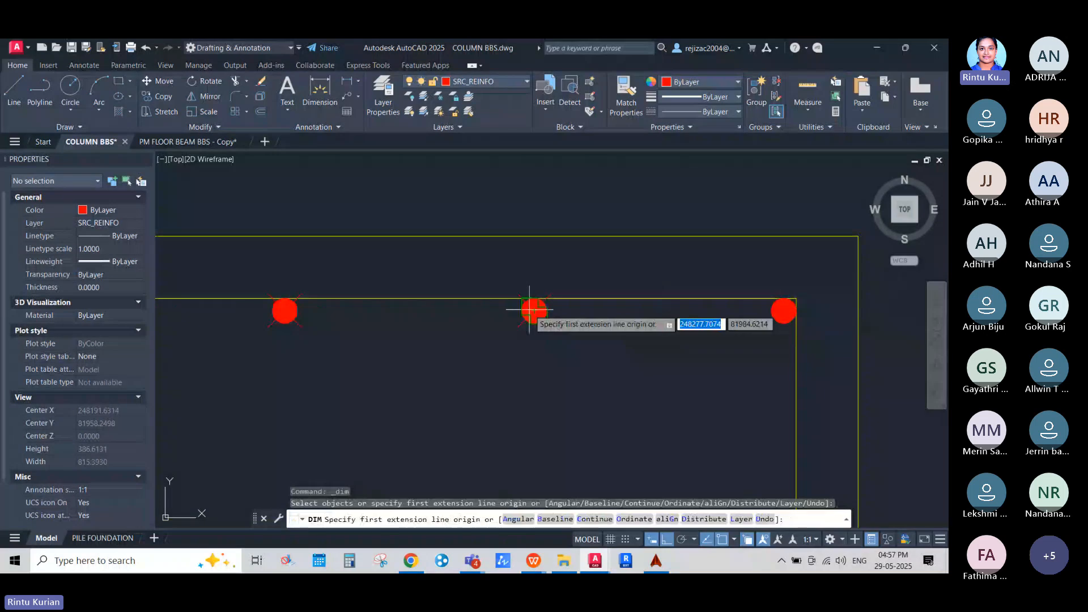
{"action": "left_click", "coordinate": [533, 304]}
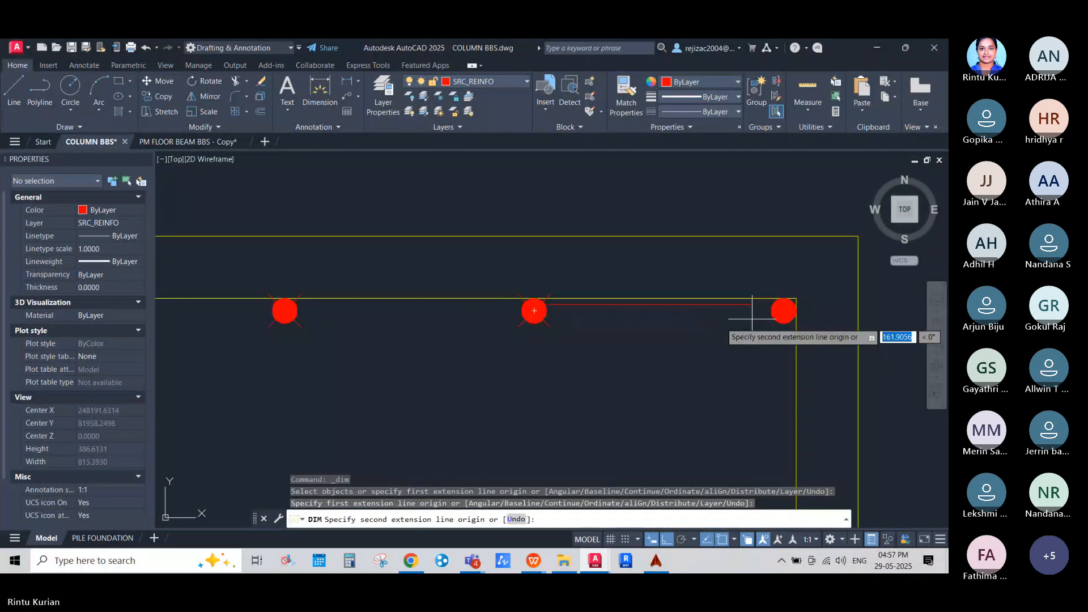
{"action": "scroll", "coordinate": [784, 306], "scroll_direction": "up", "scroll_amount": 4}
{"action": "left_click", "coordinate": [784, 306]}
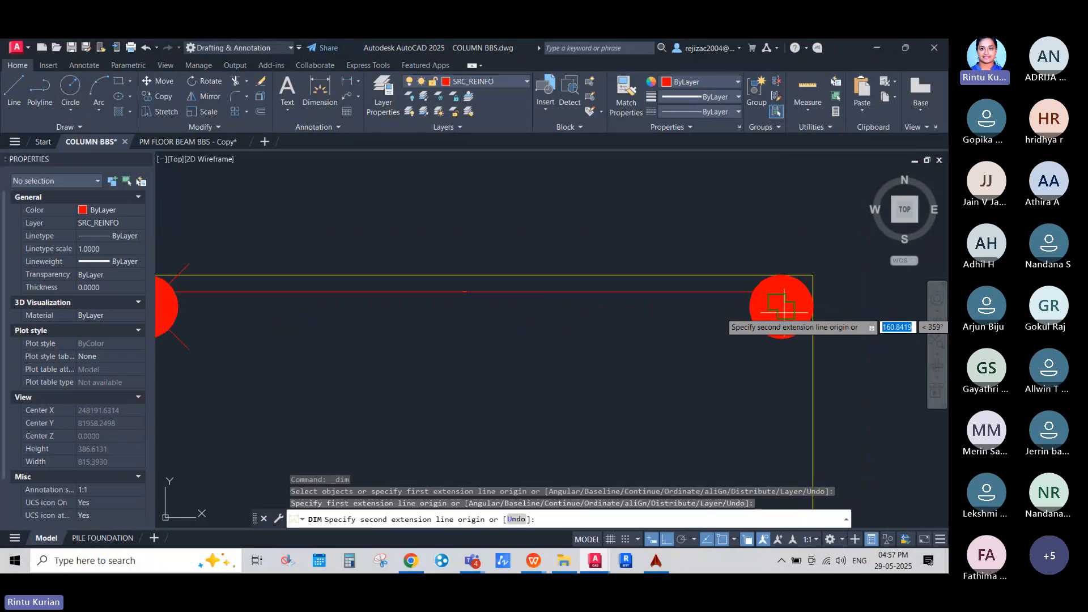
{"action": "scroll", "coordinate": [784, 307], "scroll_direction": "down", "scroll_amount": 6}
{"action": "left_click", "coordinate": [667, 265]}
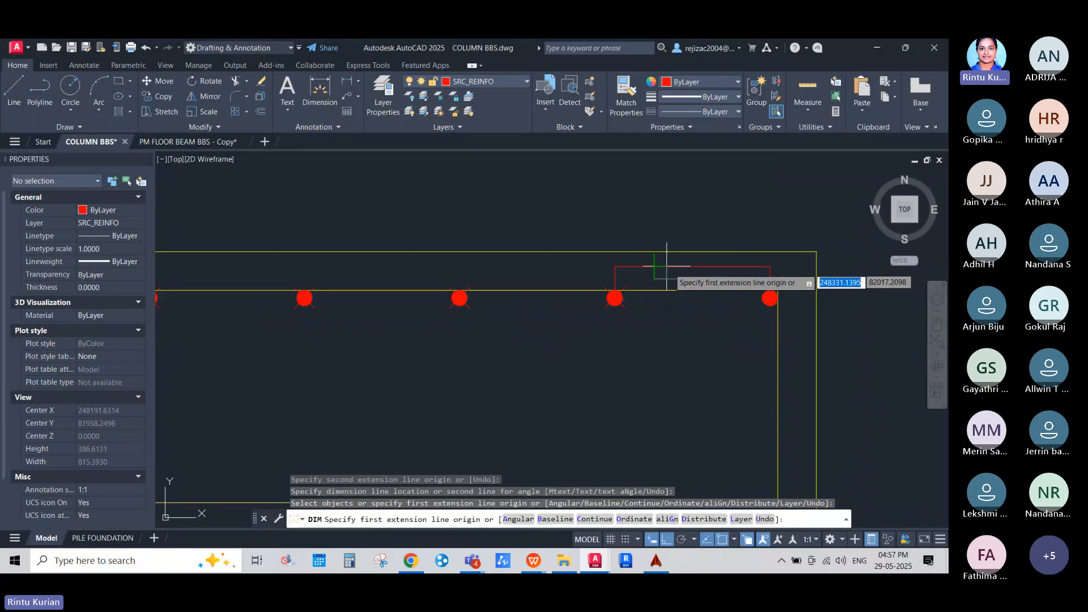
{"action": "key", "text": "Return"}
{"action": "left_click", "coordinate": [676, 271]}
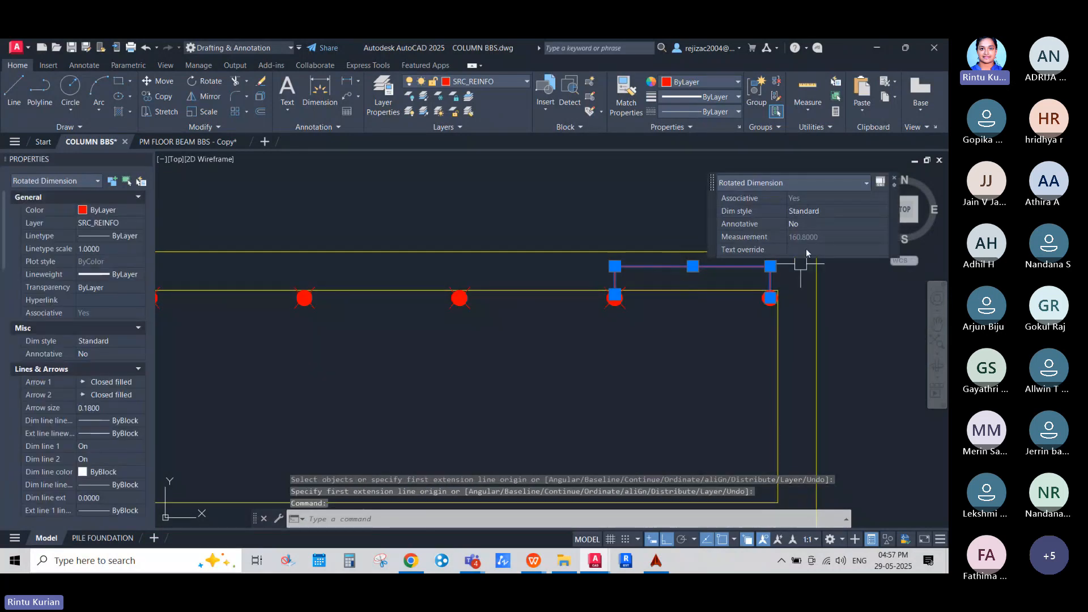
{"action": "key", "text": "Delete"}
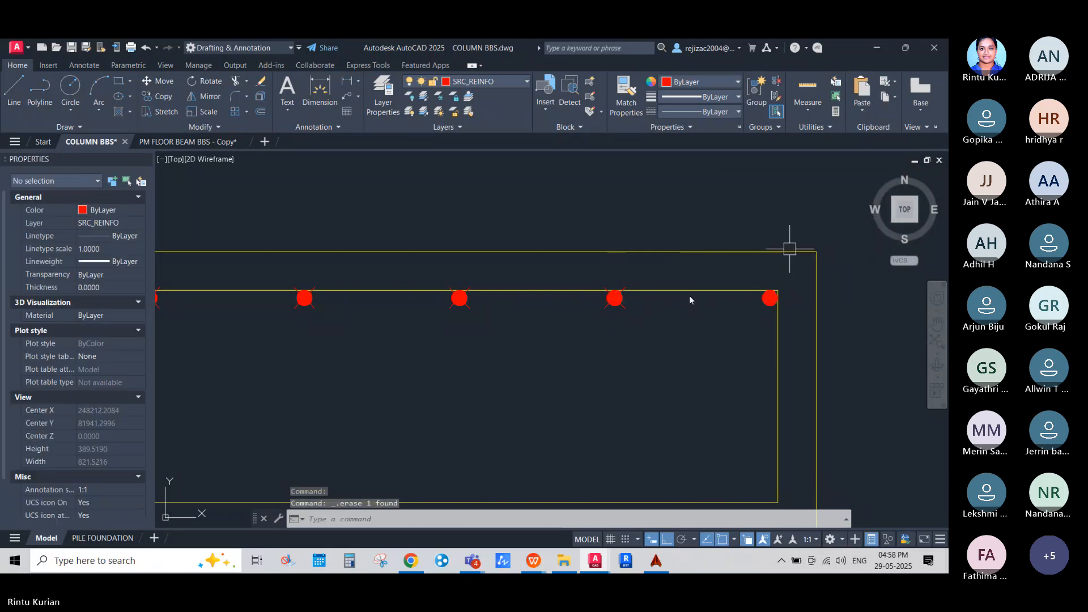
{"action": "scroll", "coordinate": [738, 311], "scroll_direction": "down", "scroll_amount": 2}
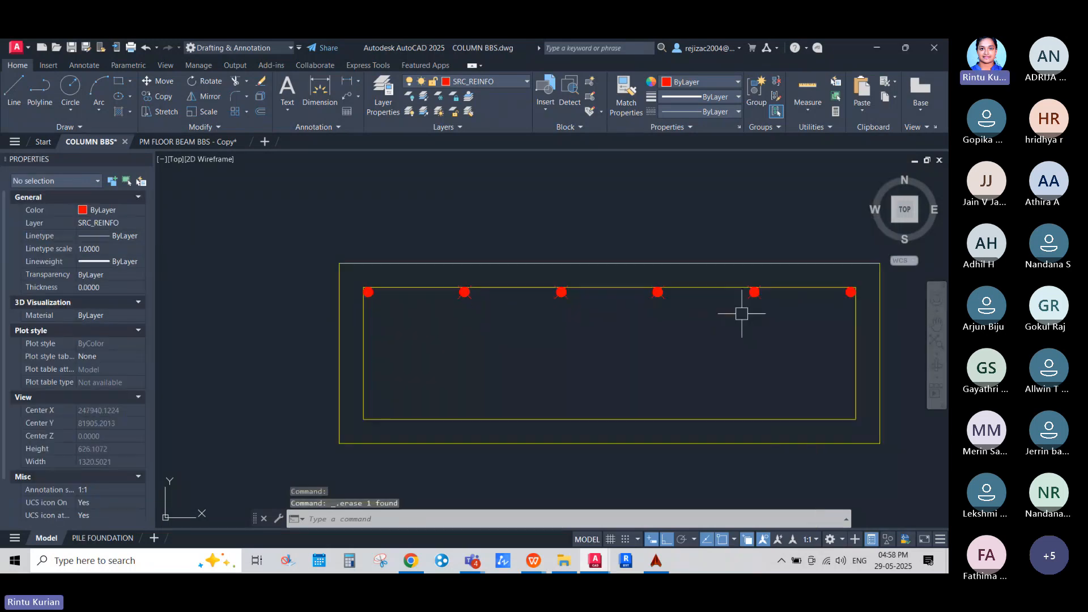
Mirror the upper row of six bars and division points about the section's horizontal mid-line, keeping the originals.
{"action": "middle_click_drag", "start_coordinate": [686, 299], "coordinate": [612, 295]}
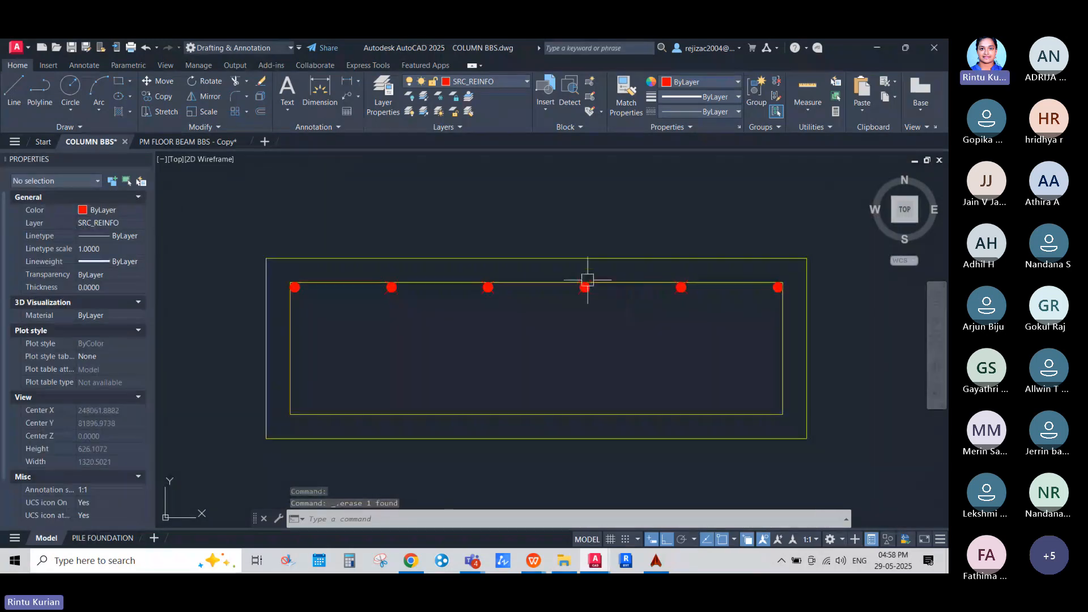
{"action": "left_click", "coordinate": [177, 226]}
{"action": "left_click", "coordinate": [839, 340]}
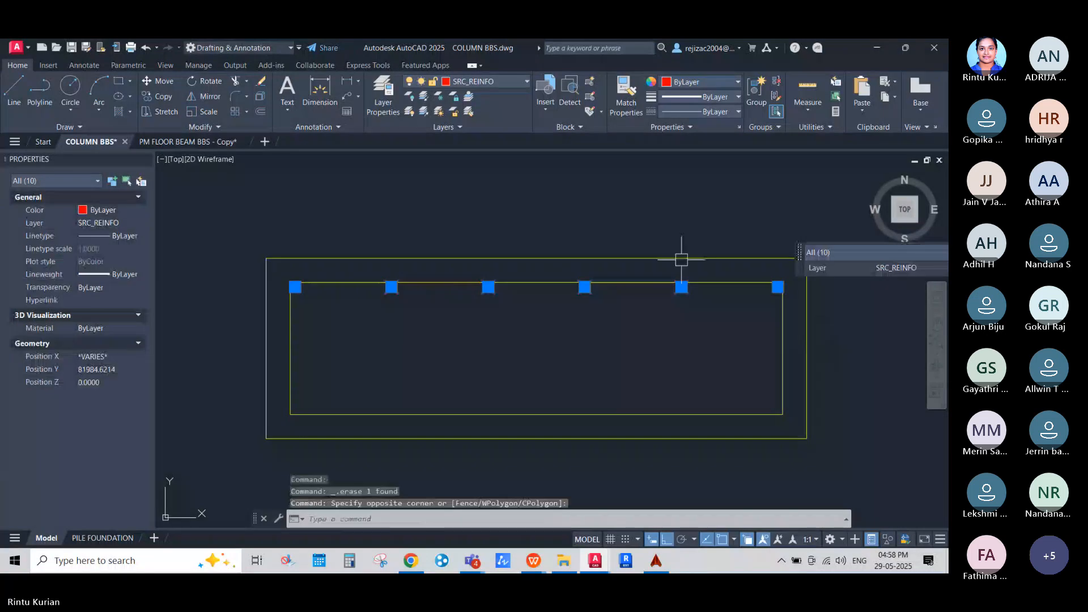
{"action": "left_click", "coordinate": [208, 99]}
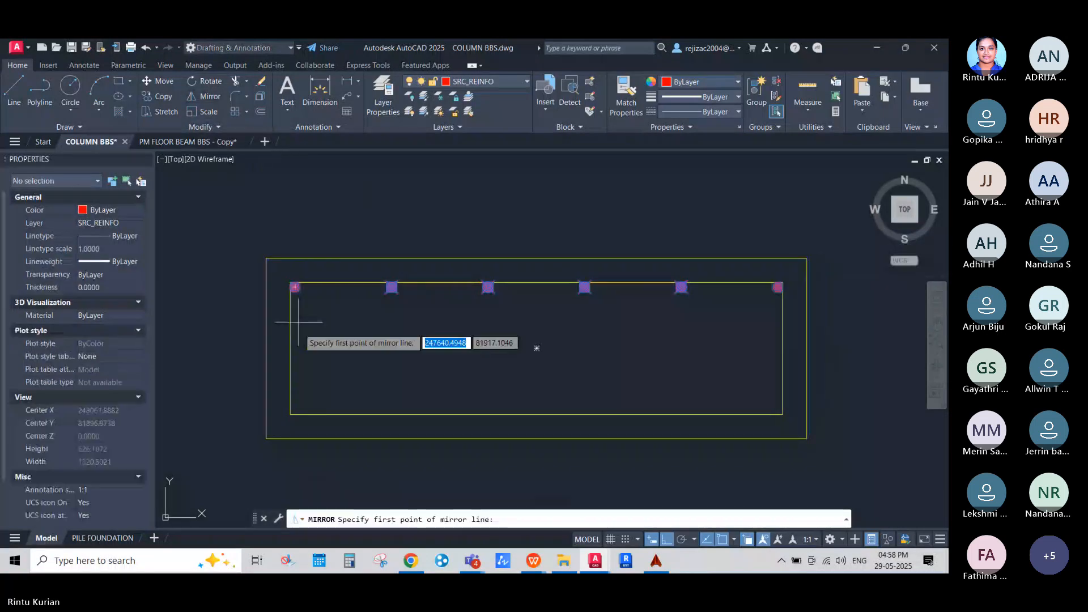
{"action": "left_click", "coordinate": [537, 348]}
{"action": "left_click", "coordinate": [408, 352]}
{"action": "key", "text": "Return"}
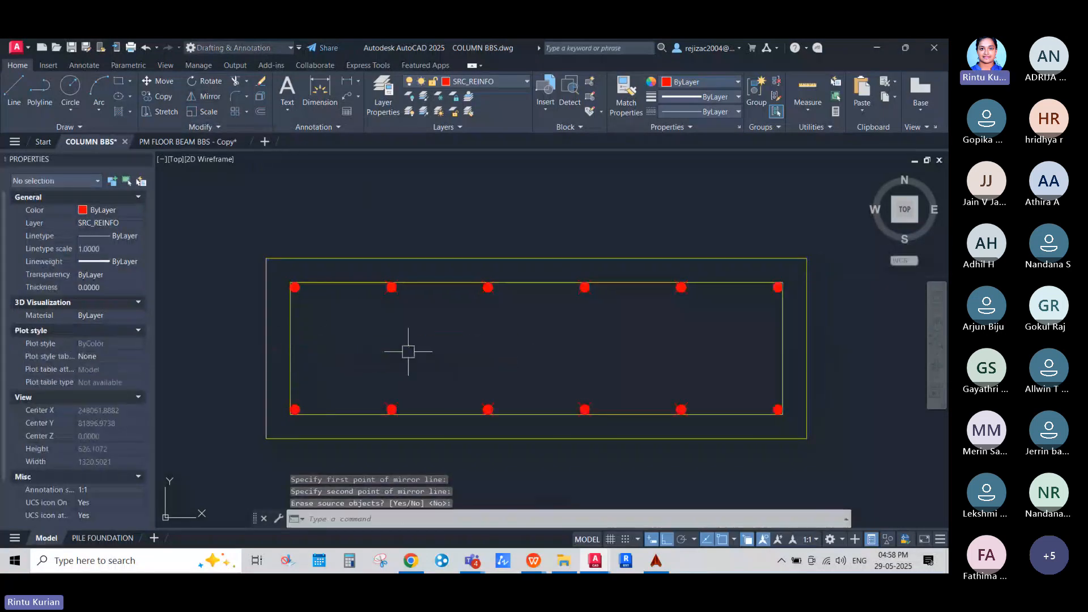
Copy the inner cover outline onto itself so two identical outlines lie in the same place.
{"action": "left_click", "coordinate": [523, 282]}
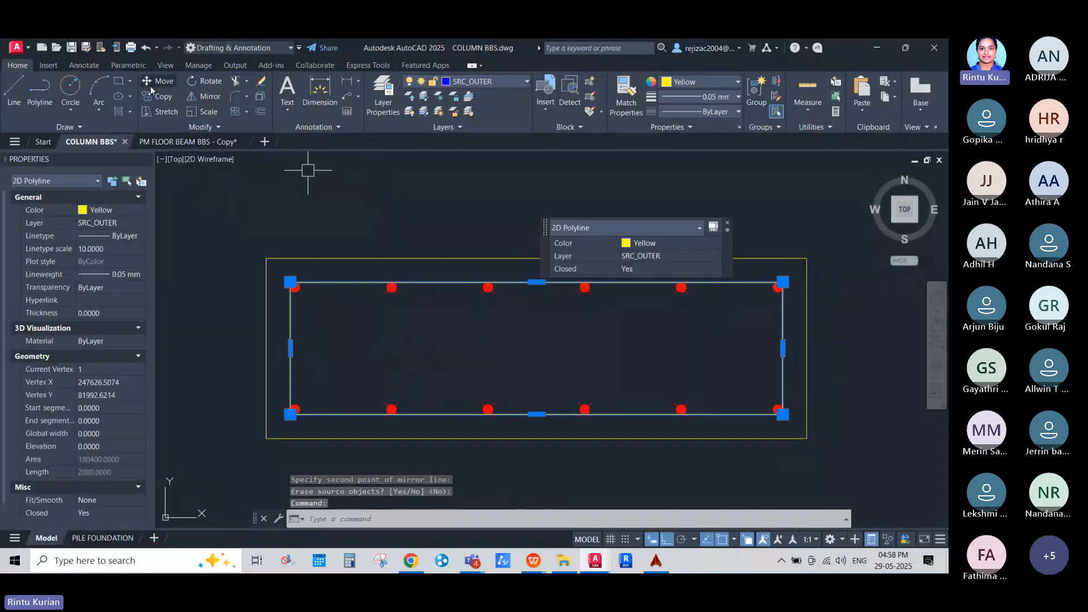
{"action": "type", "text": "co"}
{"action": "key", "text": "Return"}
{"action": "scroll", "coordinate": [222, 287], "scroll_direction": "up", "scroll_amount": 2}
{"action": "left_click", "coordinate": [302, 241]}
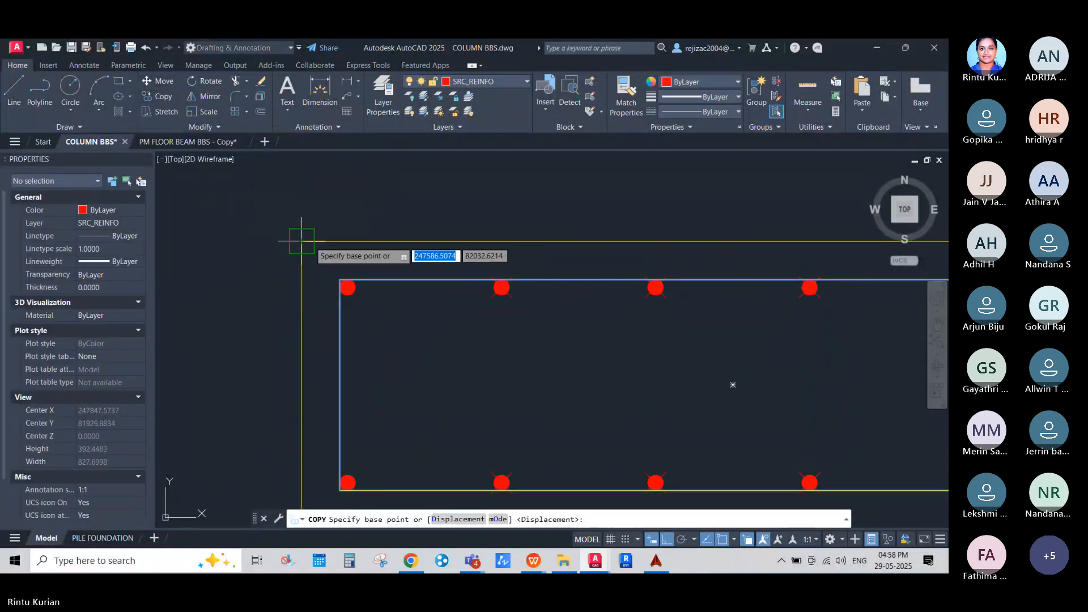
{"action": "key", "text": "Escape"}
{"action": "left_click", "coordinate": [364, 276]}
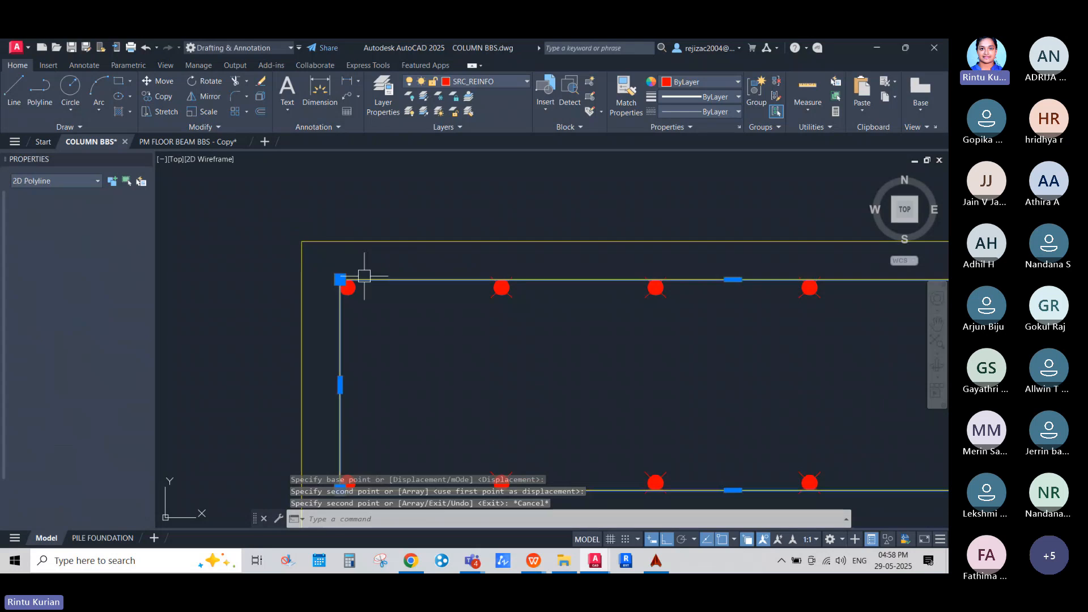
{"action": "scroll", "coordinate": [232, 314], "scroll_direction": "down", "scroll_amount": 2}
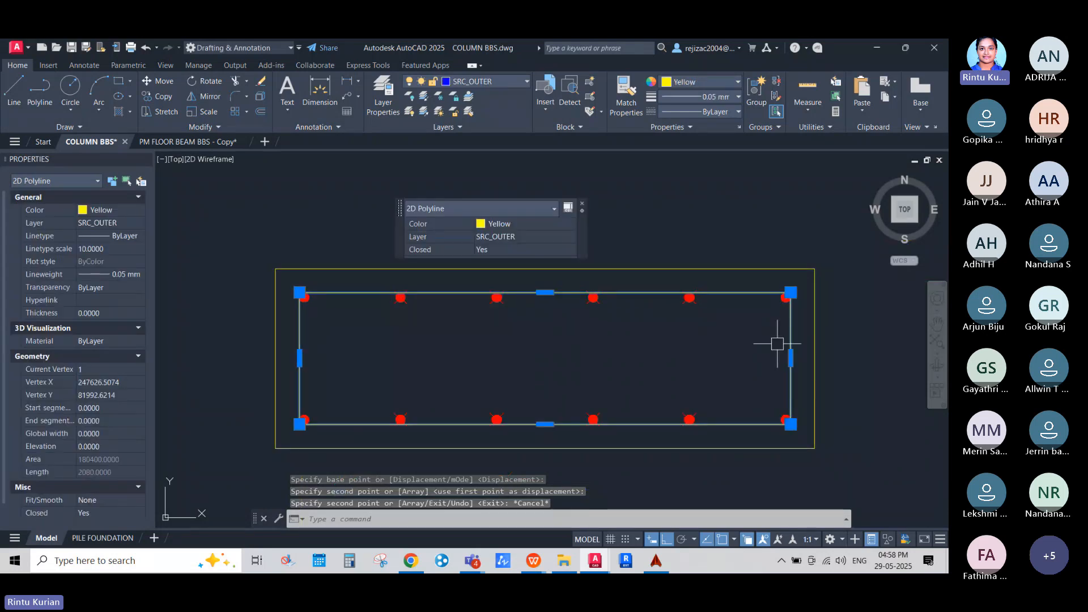
{"action": "key", "text": "Escape"}
Draw a vertical guide line about 436 mm long downward from the right edge of the third upper bar.
{"action": "scroll", "coordinate": [363, 306], "scroll_direction": "up", "scroll_amount": 4}
{"action": "type", "text": "l"}
{"action": "key", "text": "Return"}
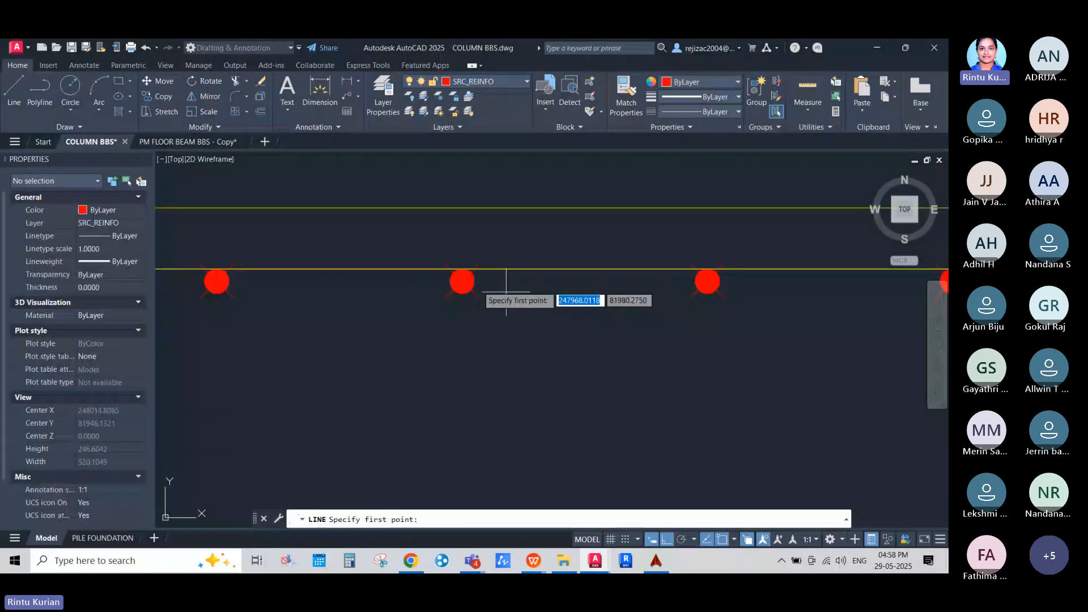
{"action": "scroll", "coordinate": [506, 292], "scroll_direction": "down", "scroll_amount": 6}
{"action": "left_click", "coordinate": [474, 284]}
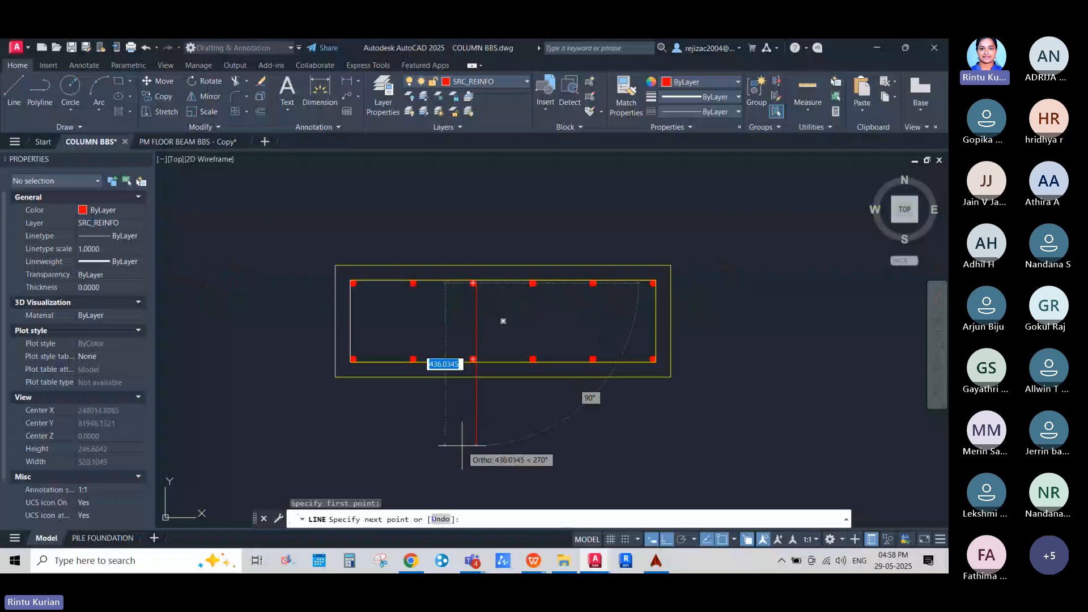
{"action": "key", "text": "Escape"}
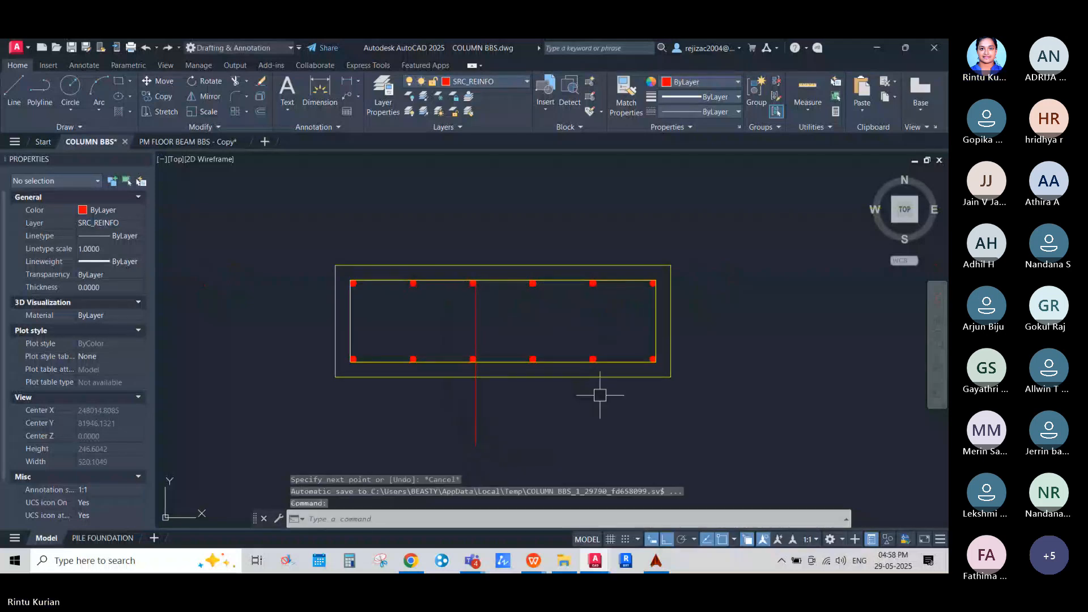
Stretch the right side of one inner outline back to the guide line at the third bar.
{"action": "left_click", "coordinate": [650, 327]}
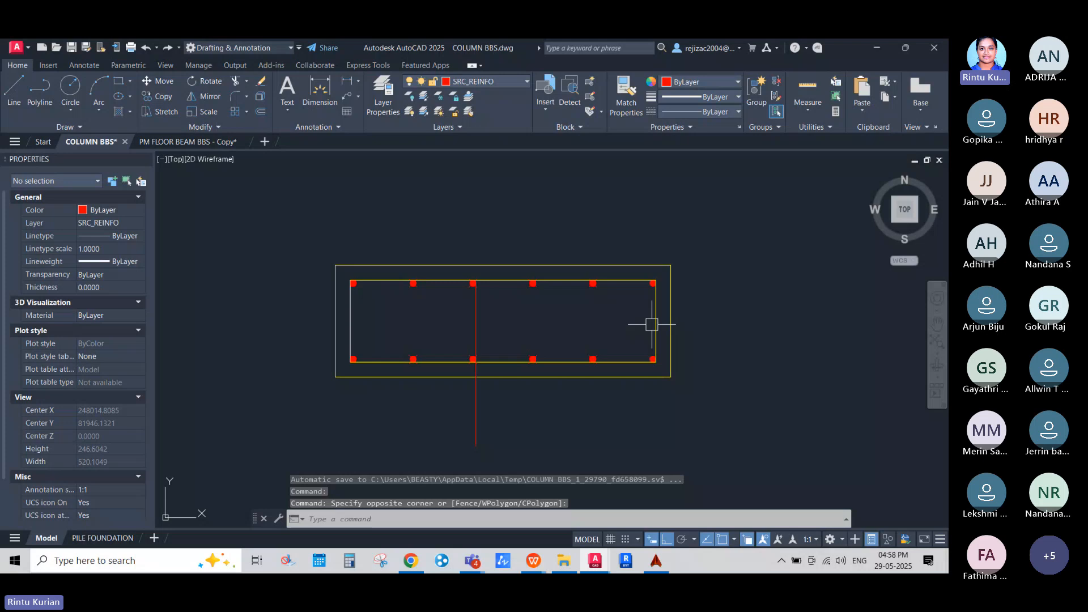
{"action": "left_click", "coordinate": [651, 324]}
{"action": "left_click", "coordinate": [653, 321]}
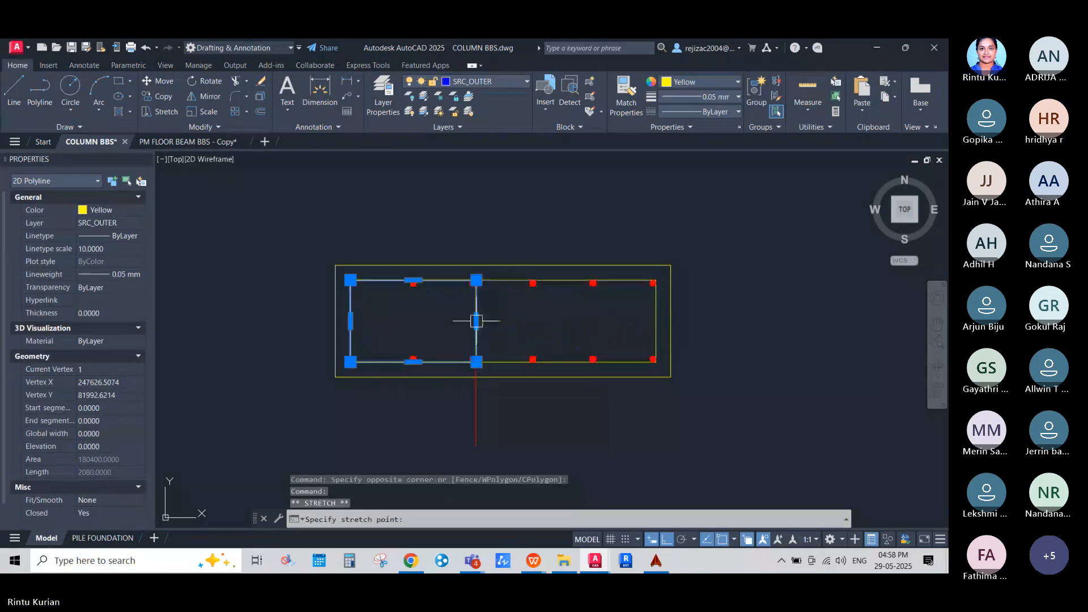
{"action": "key", "text": "Escape"}
Mirror the shortened stirrup outline about the section's vertical centre line, keeping the original.
{"action": "left_click", "coordinate": [438, 268]}
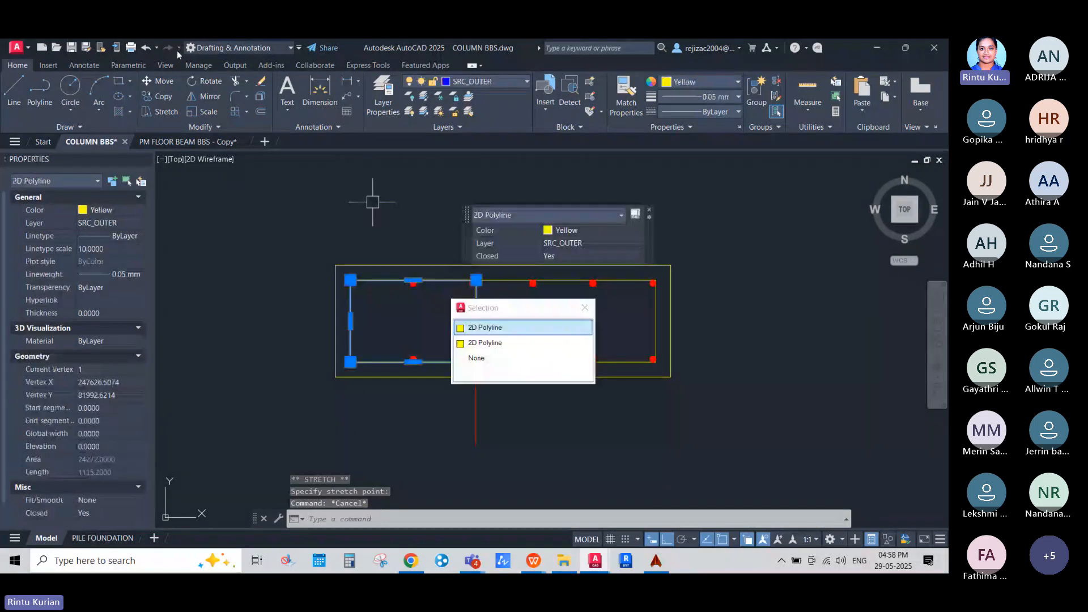
{"action": "left_click", "coordinate": [204, 96]}
{"action": "left_click", "coordinate": [503, 266]}
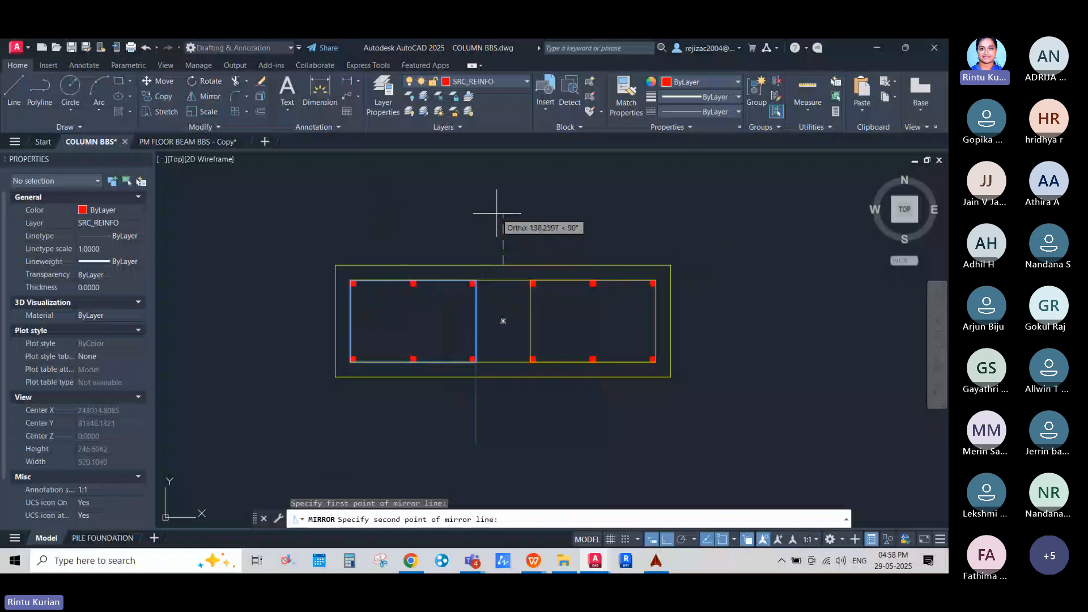
{"action": "left_click", "coordinate": [498, 214]}
{"action": "key", "text": "Return"}
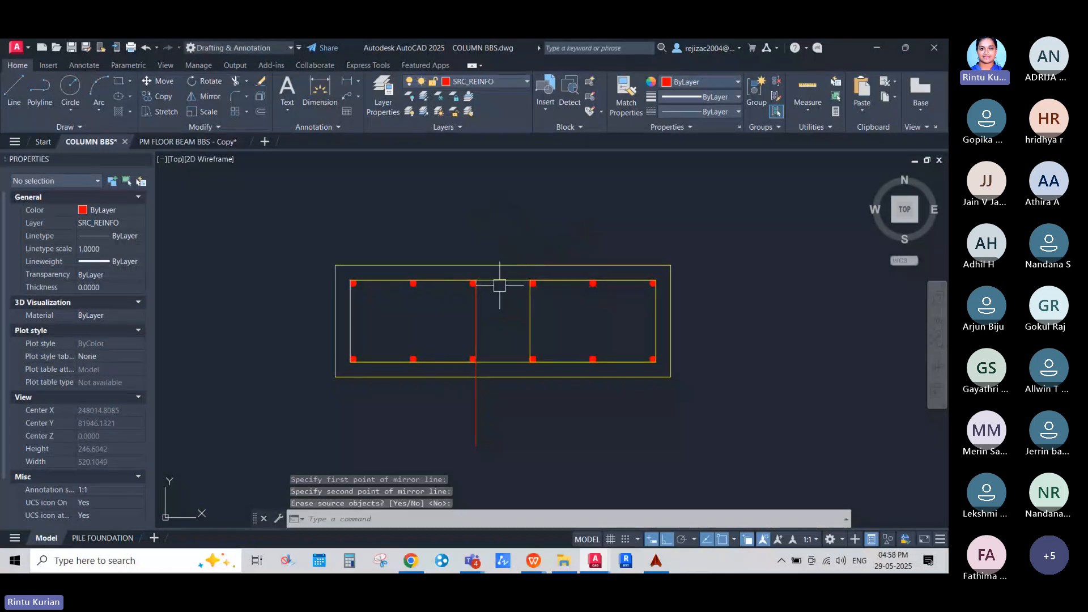
Move the guide line from the right edge of the third upper bar to the left edge of the second.
{"action": "left_click", "coordinate": [475, 308]}
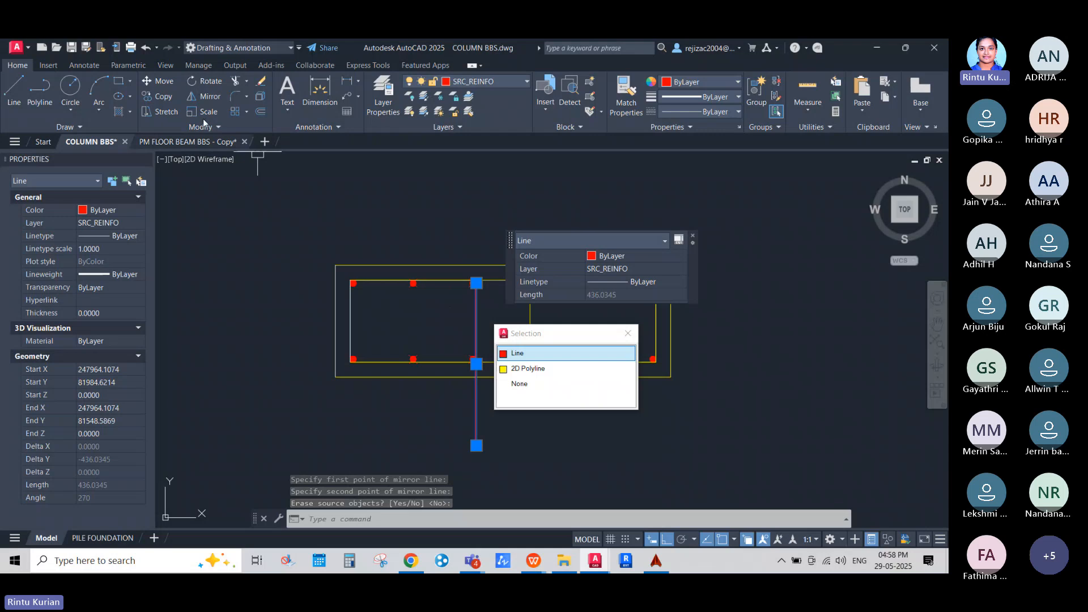
{"action": "left_click", "coordinate": [160, 81]}
{"action": "scroll", "coordinate": [470, 279], "scroll_direction": "up", "scroll_amount": 4}
{"action": "left_click", "coordinate": [513, 298]}
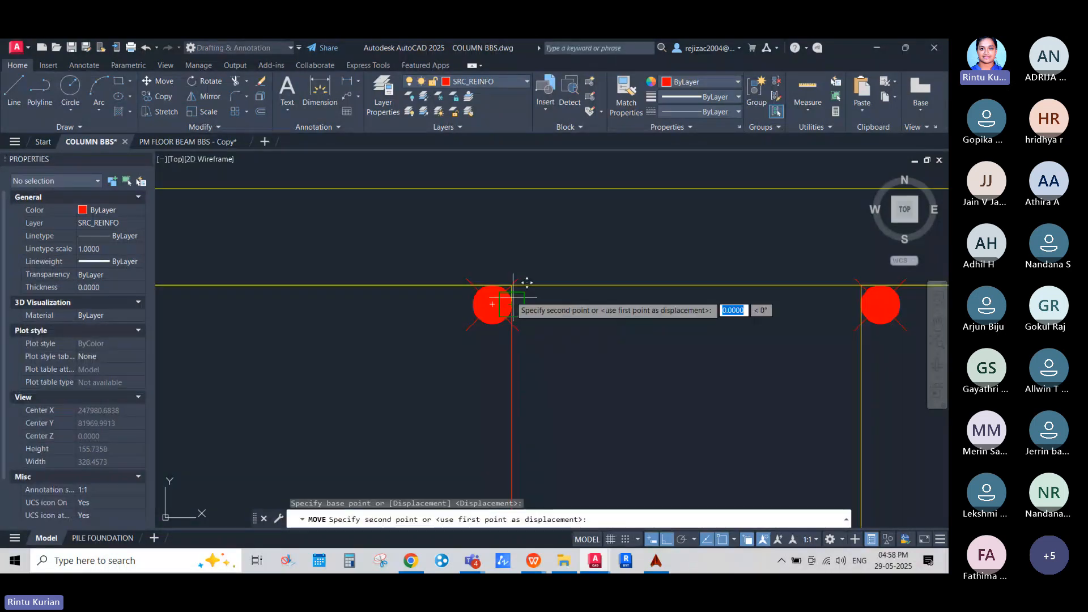
{"action": "scroll", "coordinate": [513, 296], "scroll_direction": "down", "scroll_amount": 3}
{"action": "scroll", "coordinate": [453, 302], "scroll_direction": "up", "scroll_amount": 2}
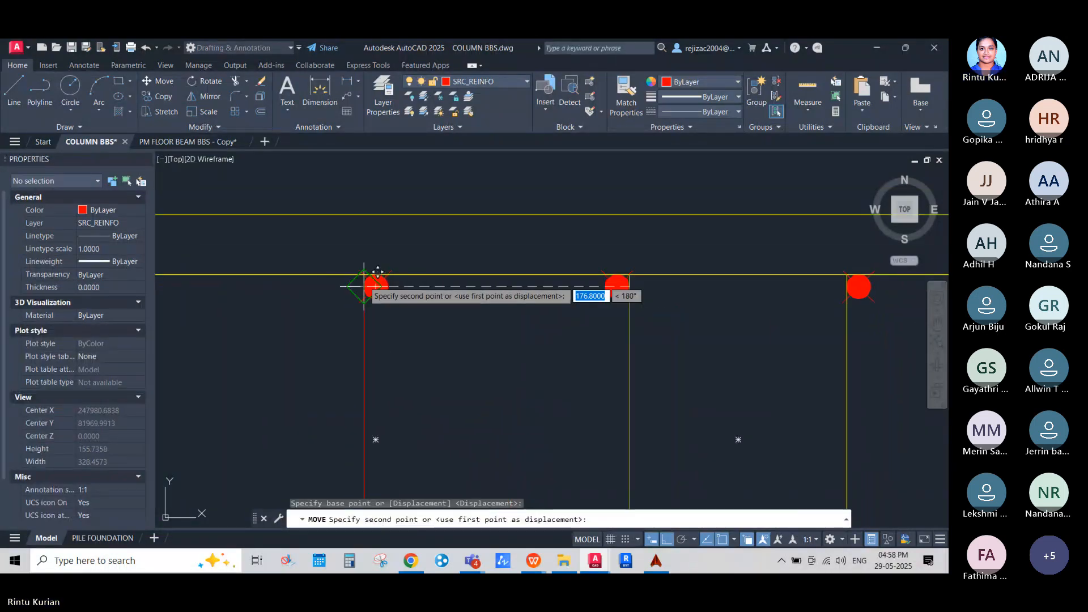
{"action": "left_click", "coordinate": [363, 277]}
{"action": "scroll", "coordinate": [362, 321], "scroll_direction": "down", "scroll_amount": 8}
{"action": "left_click", "coordinate": [364, 322]}
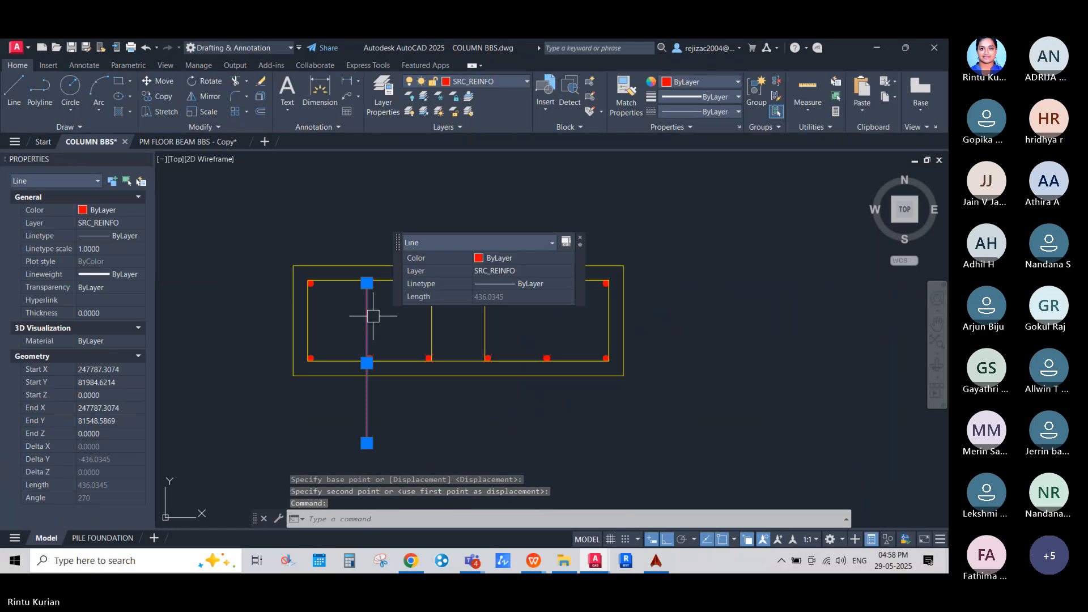
{"action": "key", "text": "Escape"}
Stretch the left side of the full-width inner outline to the guide line at the second bar.
{"action": "left_click", "coordinate": [458, 280]}
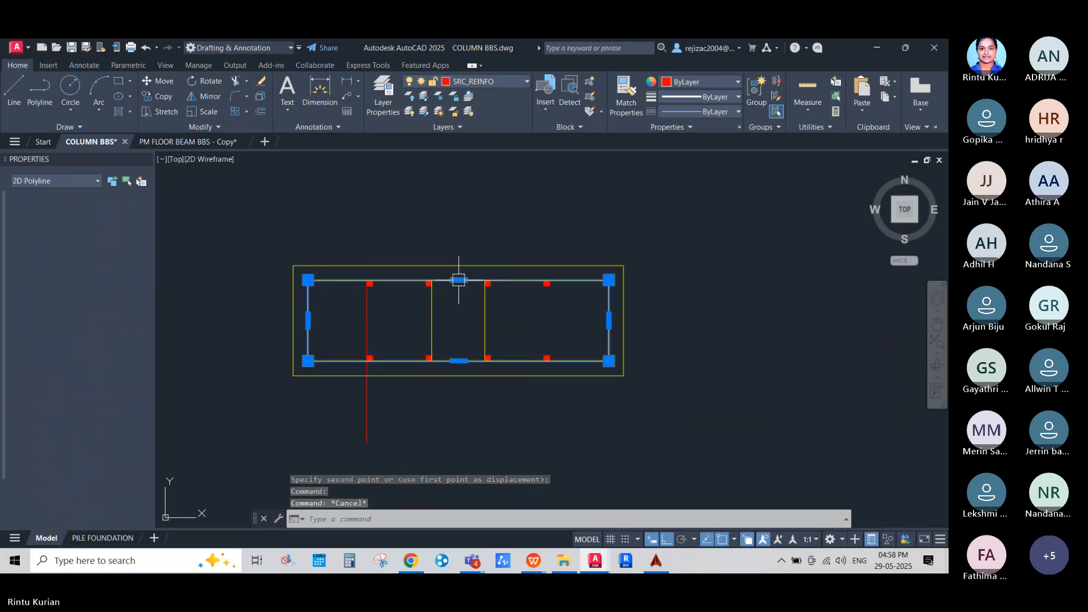
{"action": "left_click", "coordinate": [308, 321]}
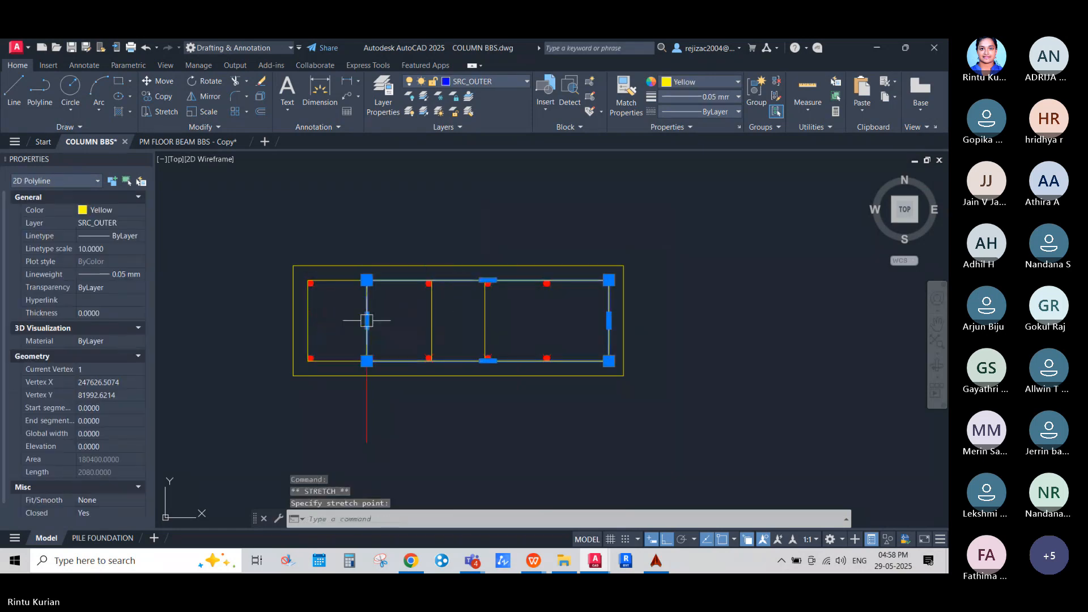
{"action": "left_click", "coordinate": [366, 323]}
{"action": "key", "text": "Escape"}
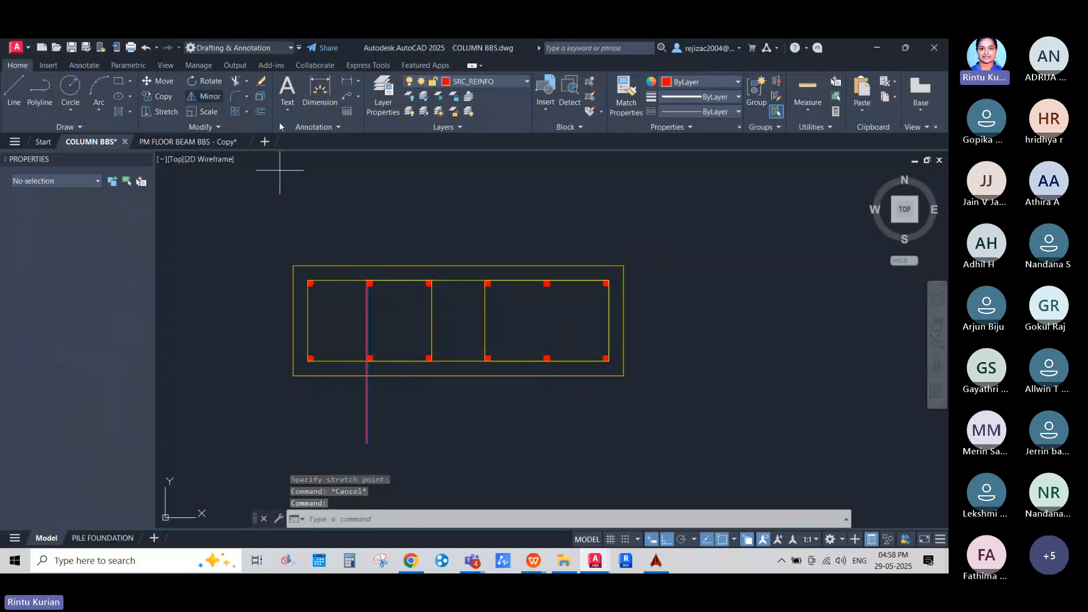
Mirror the guide line about the section's vertical centre line, keeping the original.
{"action": "left_click", "coordinate": [454, 263]}
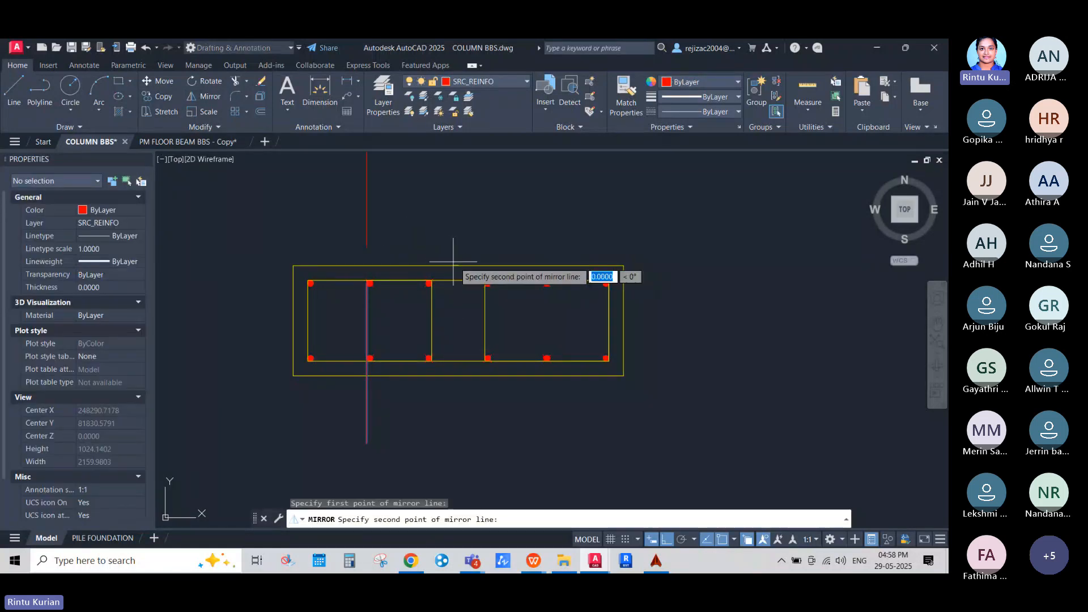
{"action": "left_click", "coordinate": [455, 223]}
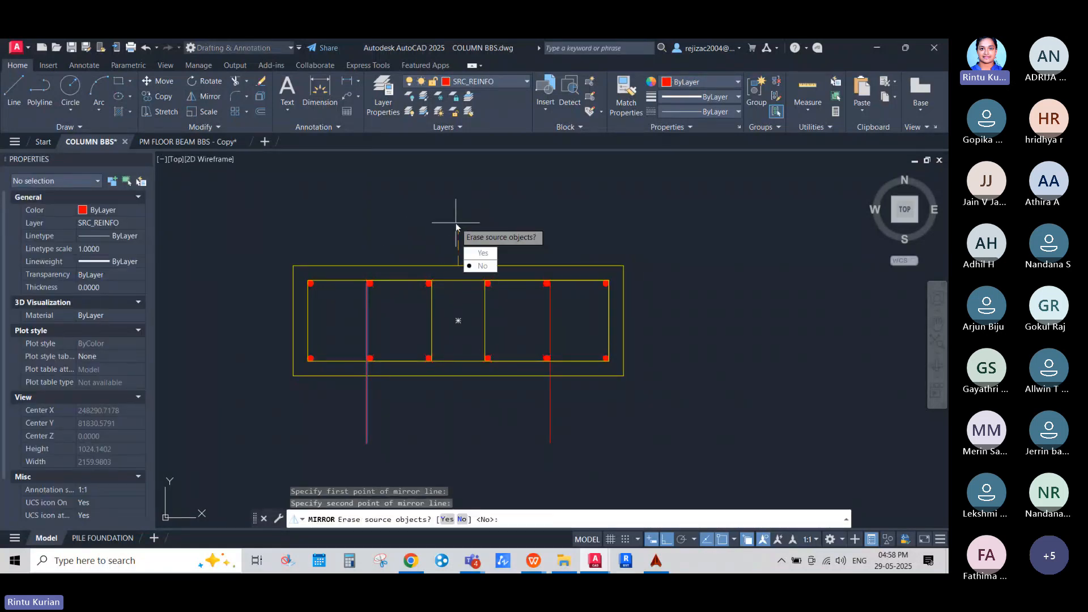
{"action": "key", "text": "Return"}
Stretch the right side of the middle stirrup outline to the mirrored guide line at the fifth bar.
{"action": "left_click", "coordinate": [609, 321]}
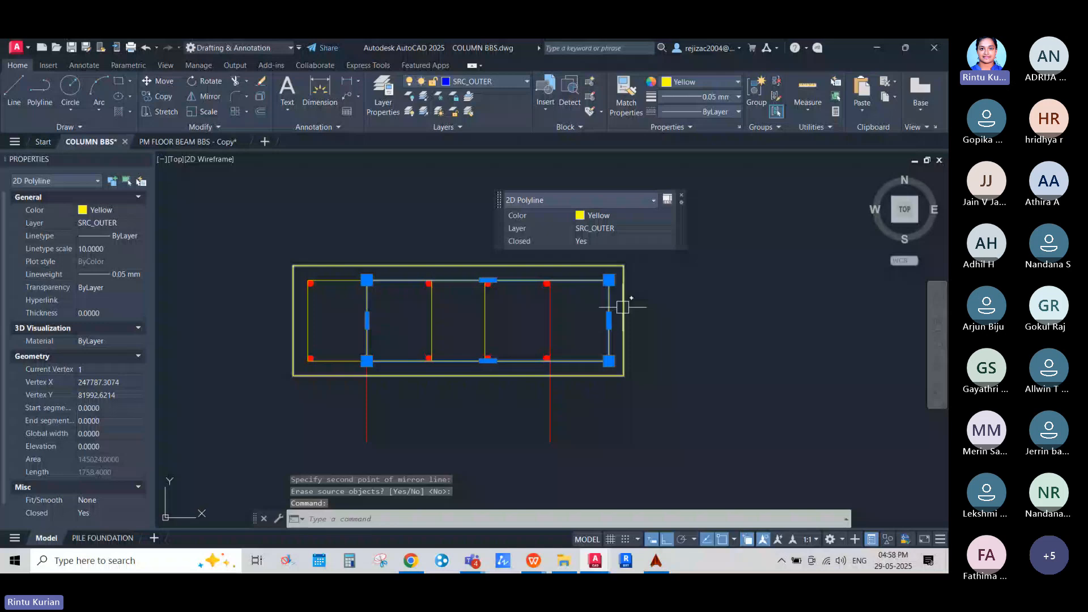
{"action": "left_click", "coordinate": [609, 320]}
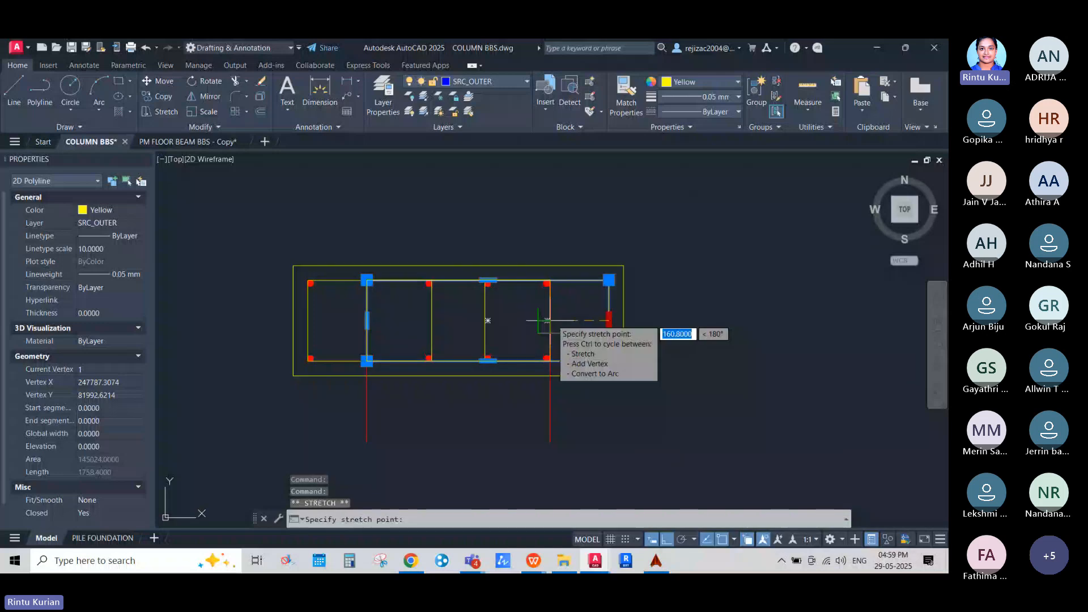
{"action": "left_click", "coordinate": [550, 321]}
{"action": "key", "text": "Escape"}
Delete both vertical guide lines.
{"action": "left_click", "coordinate": [578, 435]}
{"action": "left_click", "coordinate": [183, 429]}
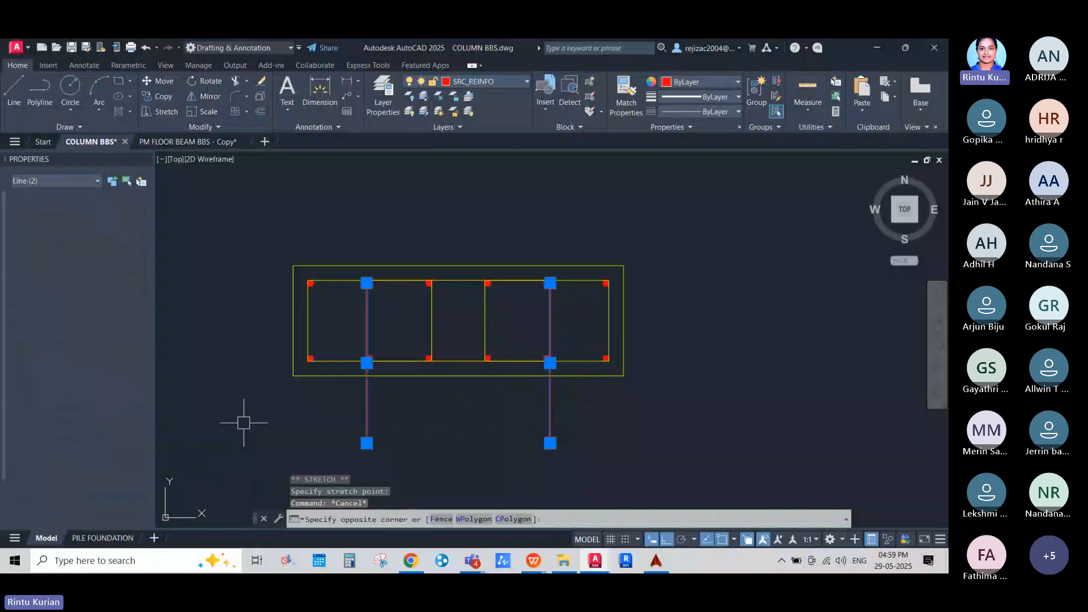
{"action": "key", "text": "Delete"}
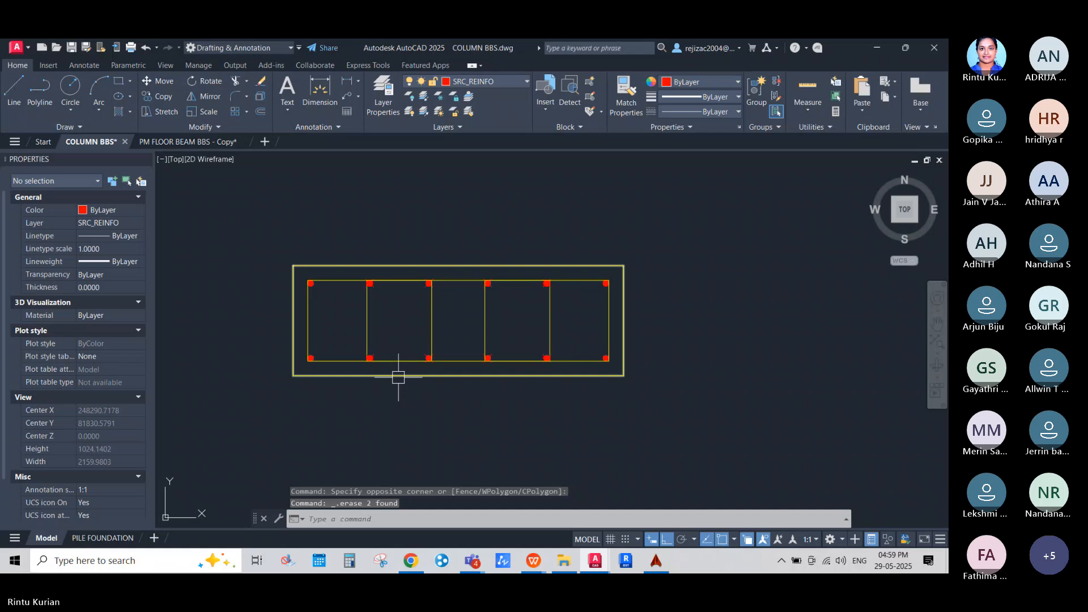
Copy the three overlapping stirrup outlines to the empty space right of the column section.
{"action": "left_click", "coordinate": [500, 349]}
{"action": "left_click", "coordinate": [353, 313]}
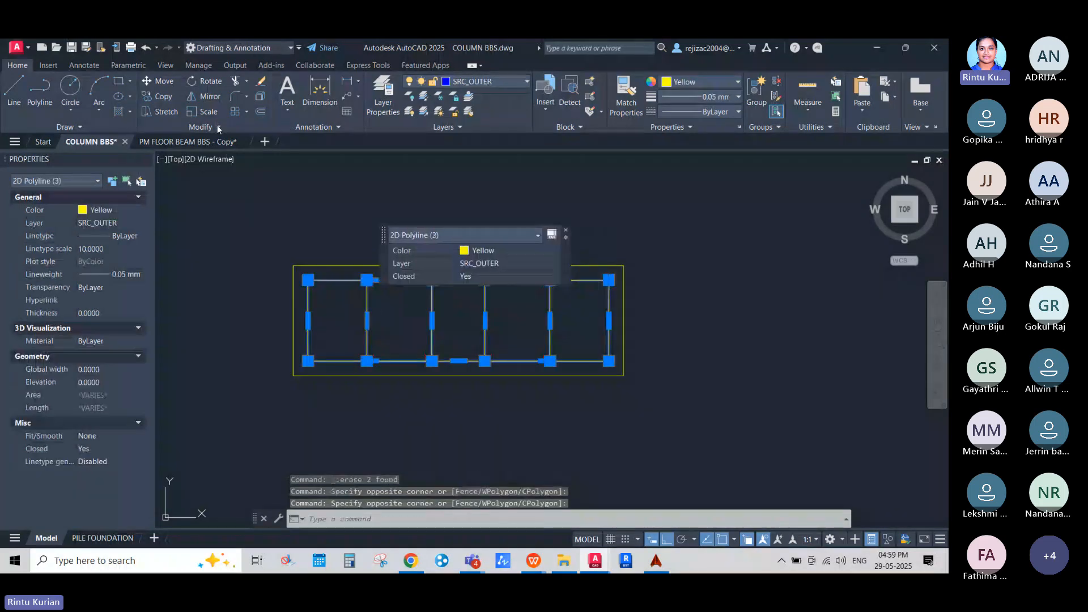
{"action": "left_click", "coordinate": [151, 100]}
{"action": "scroll", "coordinate": [373, 223], "scroll_direction": "down", "scroll_amount": 3}
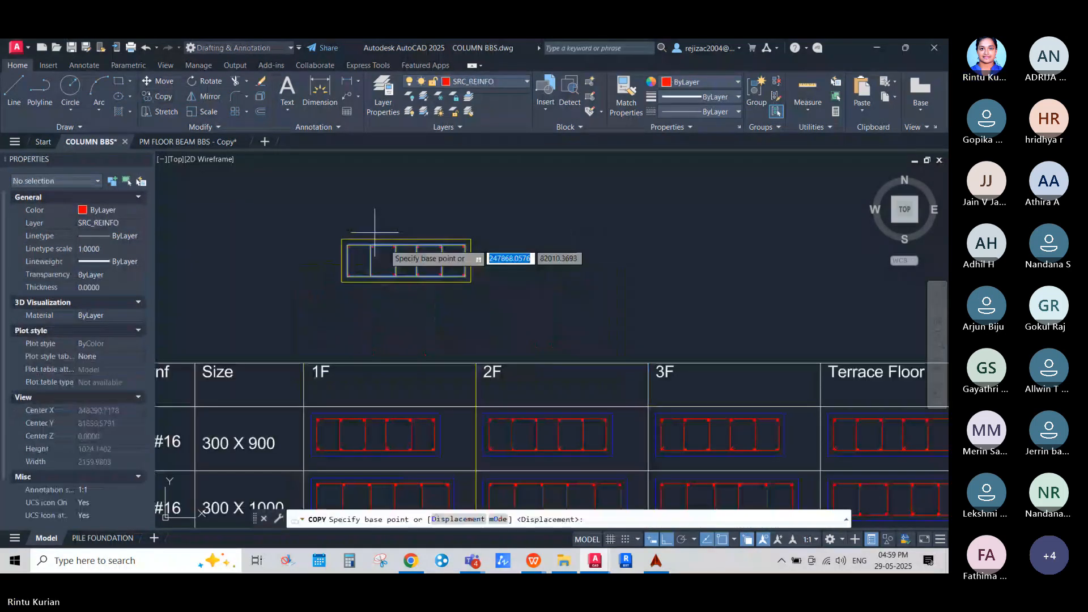
{"action": "left_click", "coordinate": [436, 302]}
{"action": "left_click", "coordinate": [628, 262]}
{"action": "key", "text": "Escape"}
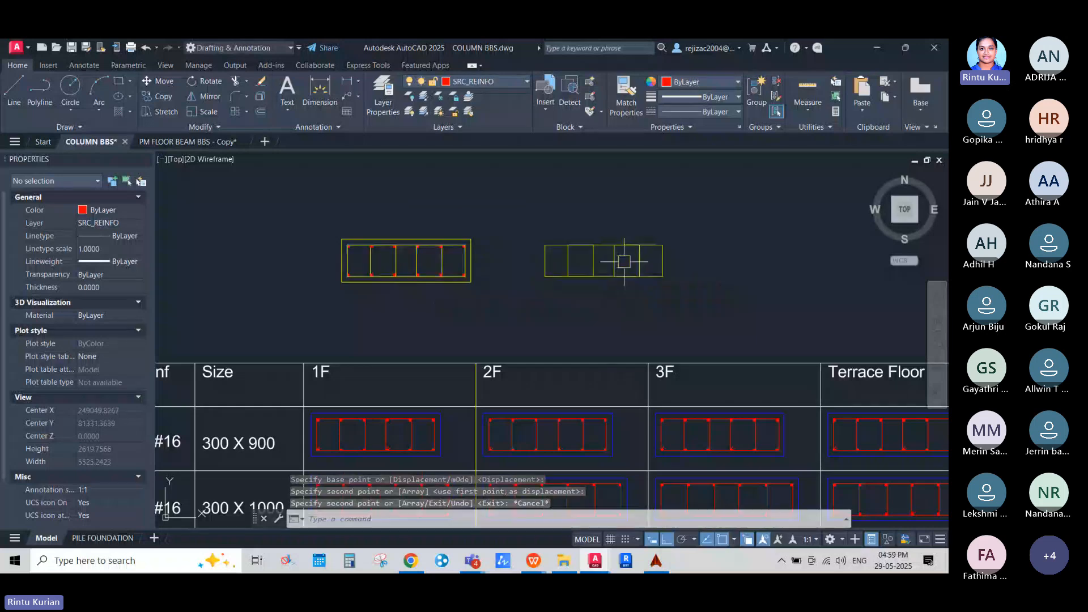
Delete the rightmost stirrup outline from the copied set.
{"action": "scroll", "coordinate": [673, 299], "scroll_direction": "up", "scroll_amount": 5}
{"action": "left_click", "coordinate": [673, 299]}
{"action": "left_click", "coordinate": [663, 287]}
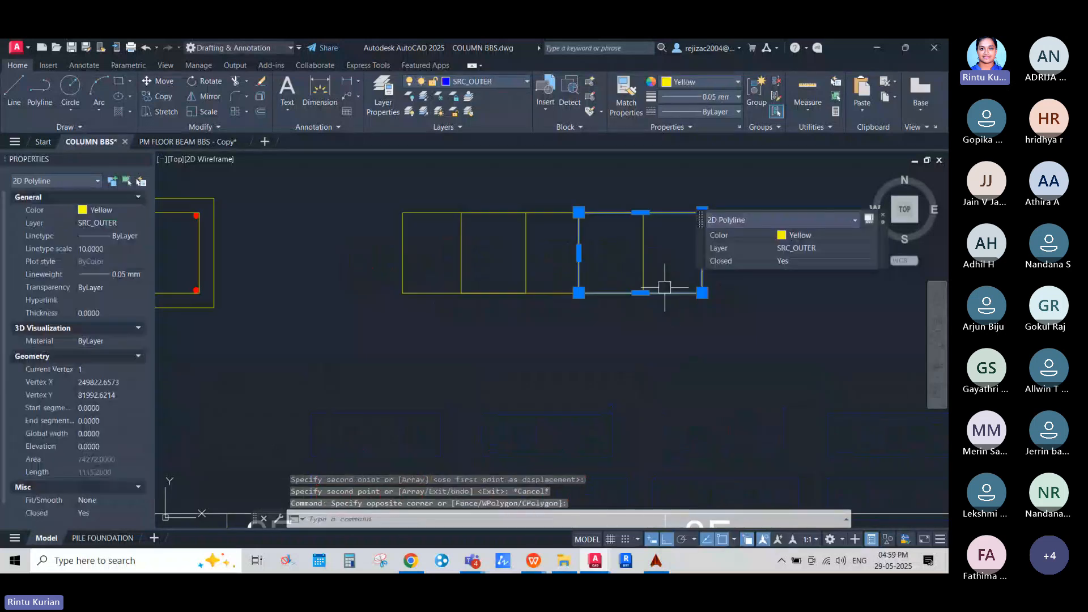
{"action": "key", "text": "Delete"}
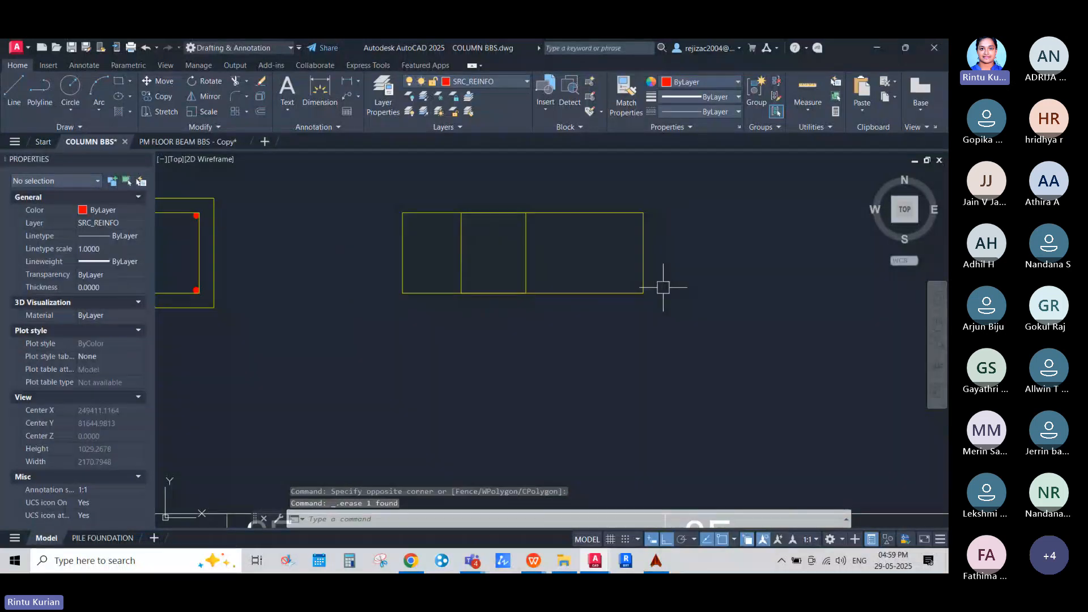
Move the wider copied stirrup outline into the empty space just below the other copied outline.
{"action": "left_click", "coordinate": [548, 291]}
{"action": "type", "text": "m"}
{"action": "key", "text": "Return"}
{"action": "left_click", "coordinate": [431, 313]}
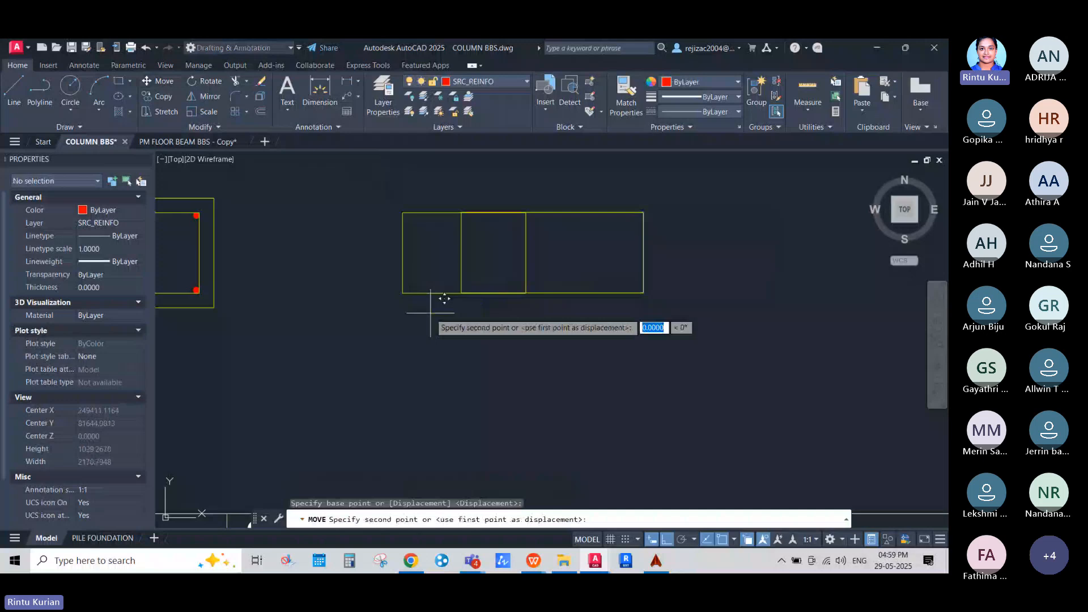
{"action": "left_click", "coordinate": [405, 408]}
Explode the two separated stirrup outlines into individual lines.
{"action": "scroll", "coordinate": [418, 365], "scroll_direction": "down", "scroll_amount": 8}
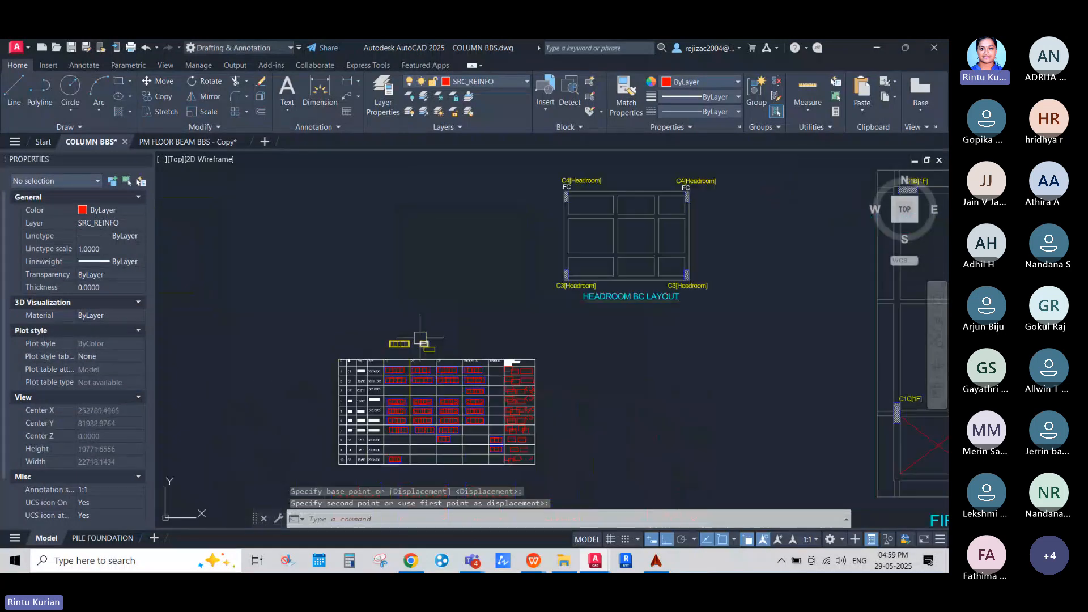
{"action": "scroll", "coordinate": [439, 339], "scroll_direction": "up", "scroll_amount": 6}
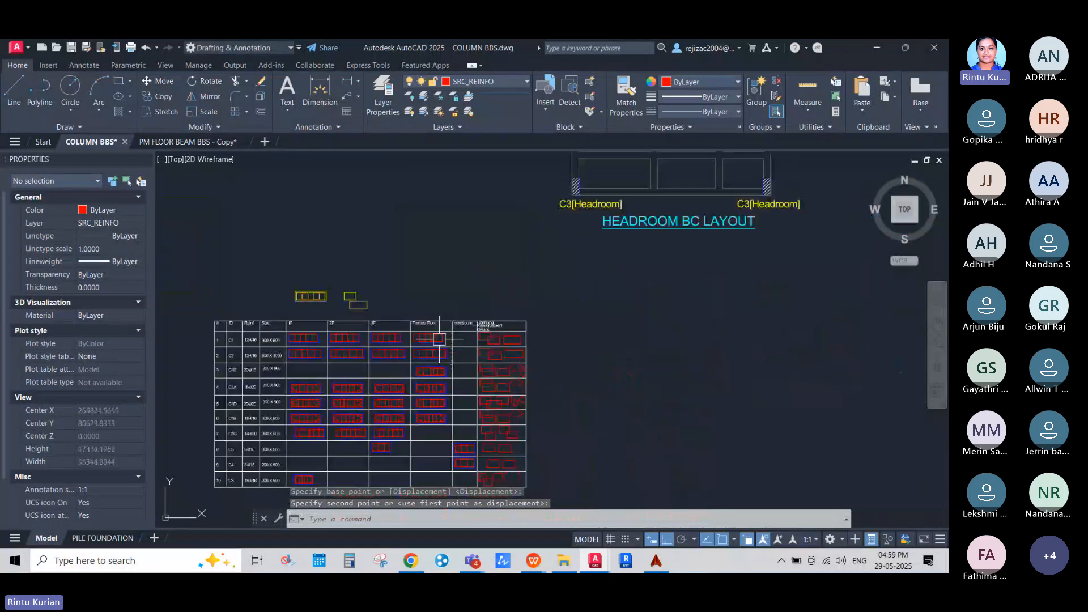
{"action": "scroll", "coordinate": [343, 285], "scroll_direction": "up", "scroll_amount": 11}
{"action": "left_click", "coordinate": [173, 243]}
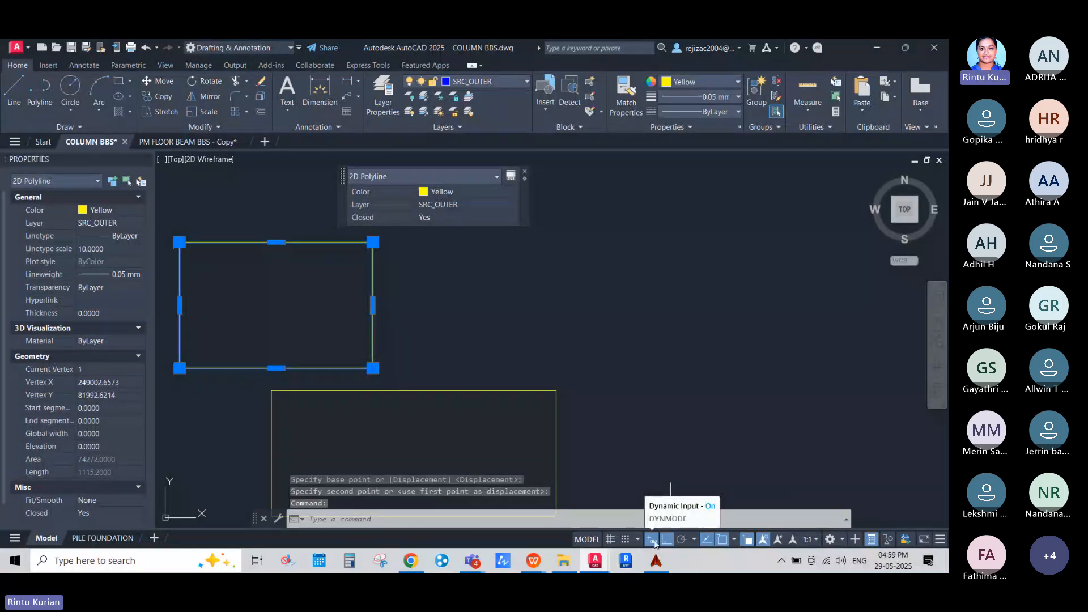
{"action": "scroll", "coordinate": [601, 358], "scroll_direction": "down", "scroll_amount": 3}
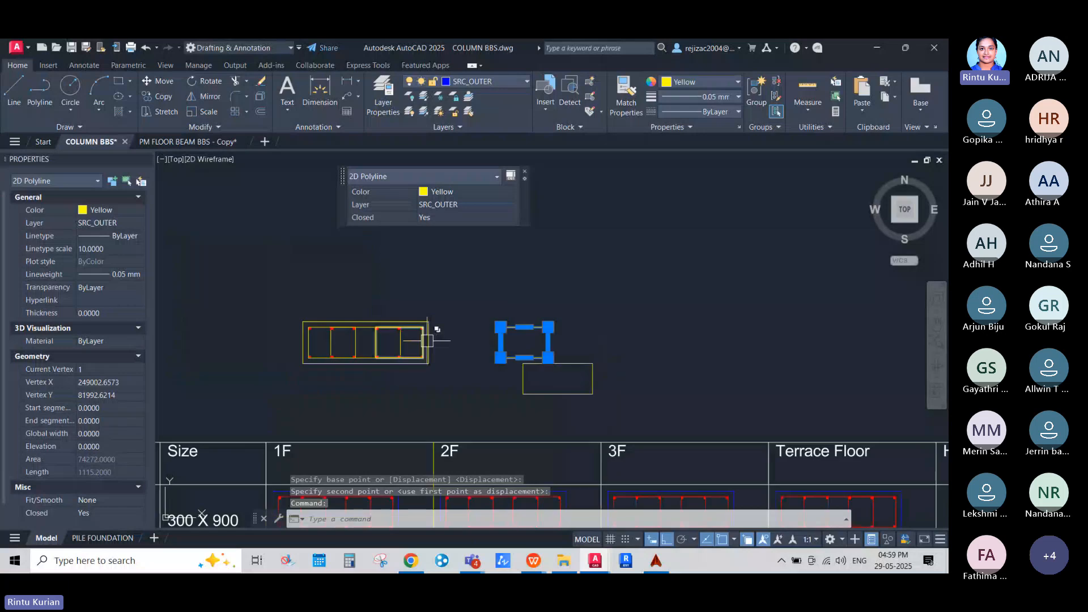
{"action": "scroll", "coordinate": [428, 340], "scroll_direction": "up", "scroll_amount": 4}
{"action": "left_click", "coordinate": [719, 418]}
{"action": "left_click", "coordinate": [692, 367]}
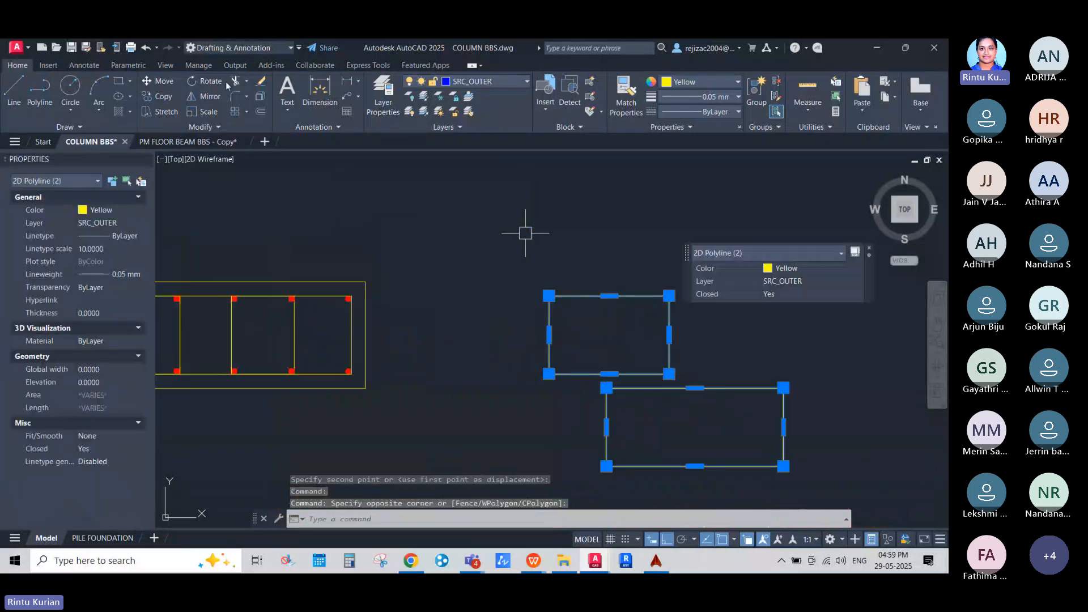
{"action": "left_click", "coordinate": [260, 96]}
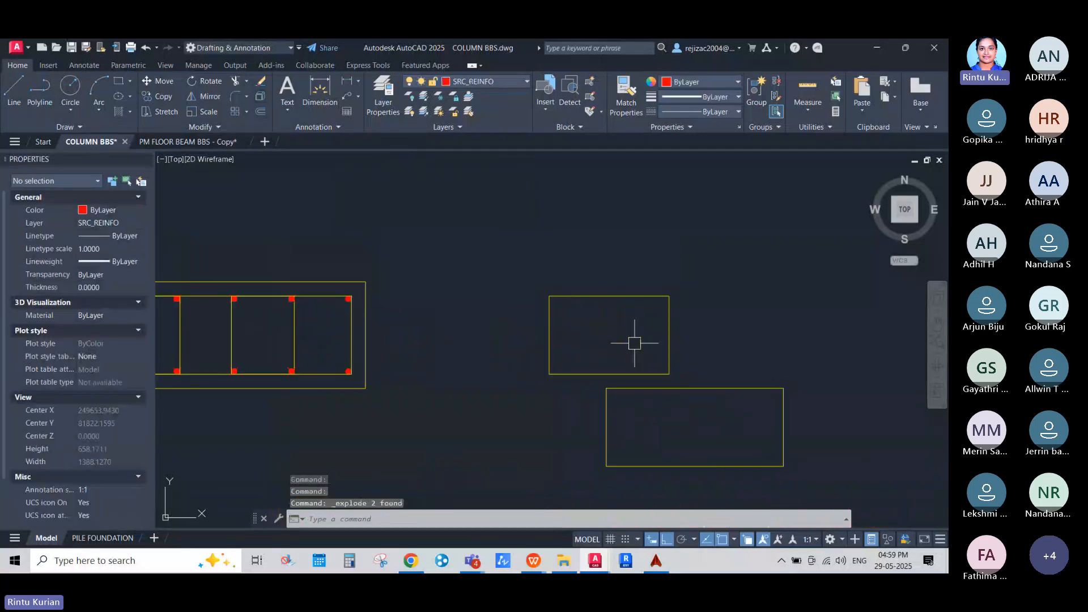
Join the lines of both exploded stirrup outlines back into closed polylines.
{"action": "left_click", "coordinate": [823, 476]}
{"action": "left_click", "coordinate": [462, 214]}
{"action": "type", "text": "j"}
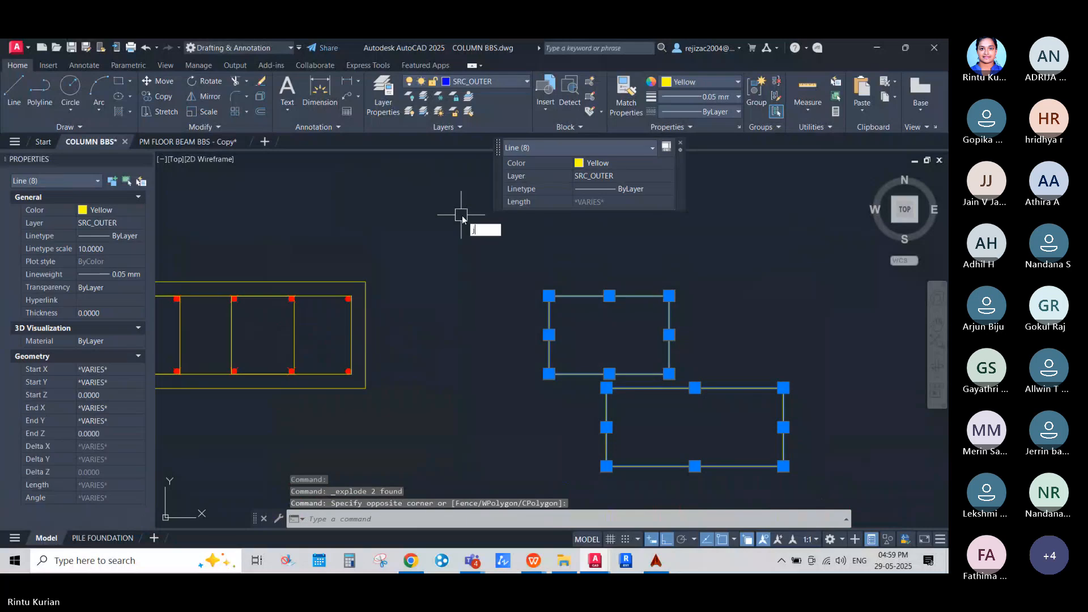
{"action": "key", "text": "Return"}
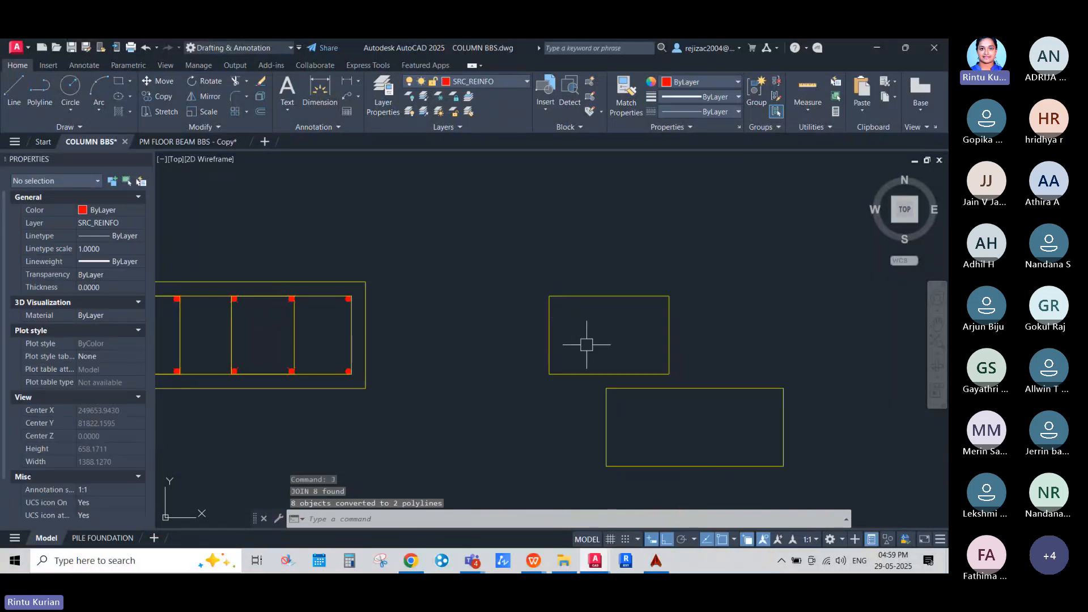
Review the status bar customization options, including Dynamic Input, and clear the selection of the smaller stirrup outline.
{"action": "left_click", "coordinate": [588, 374]}
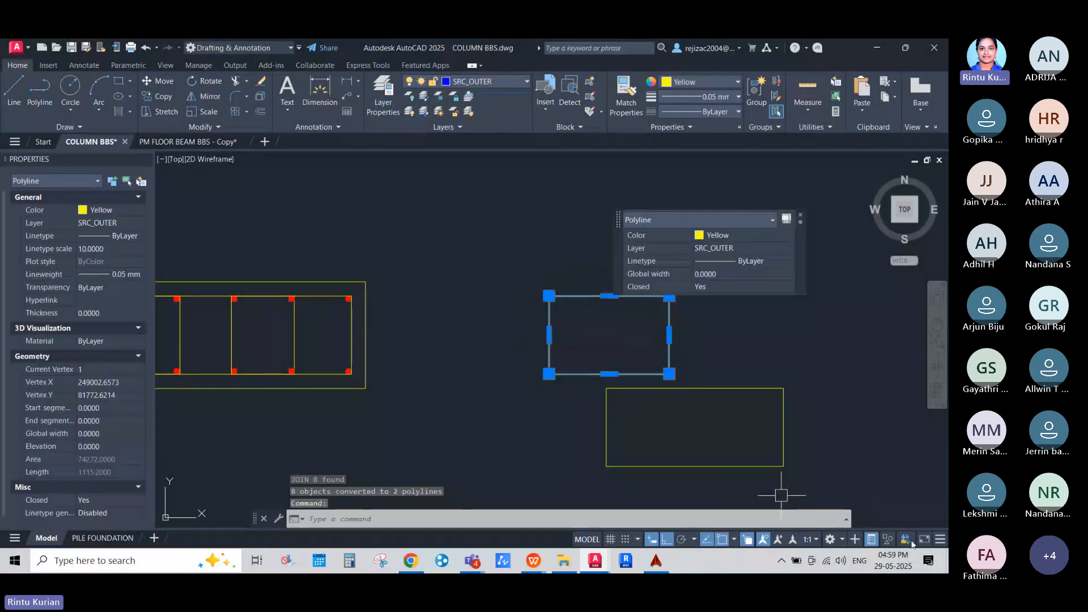
{"action": "left_click", "coordinate": [940, 538]}
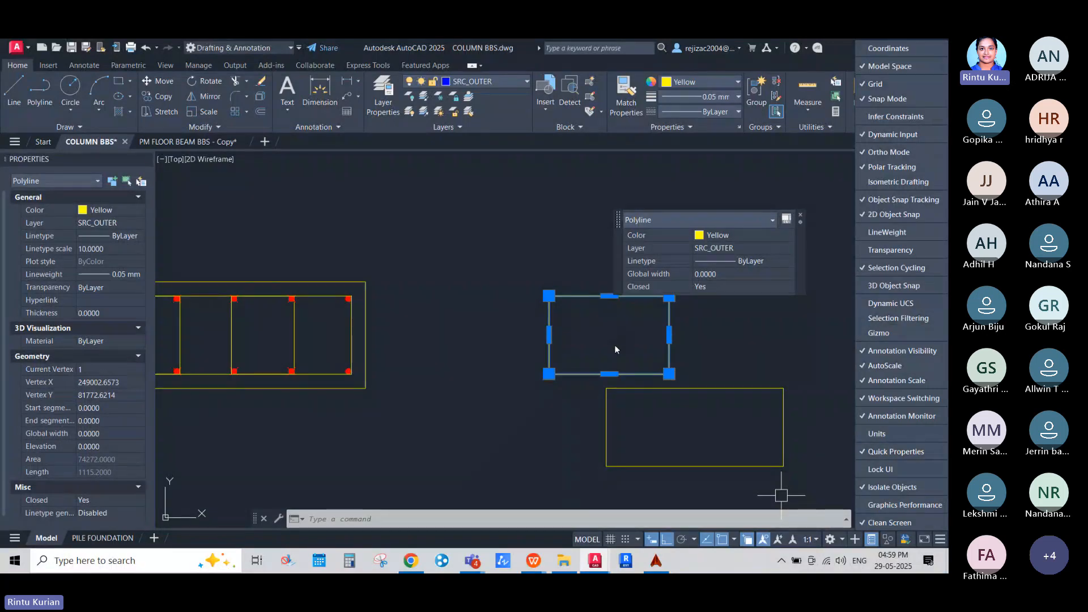
{"action": "key", "text": "Escape"}
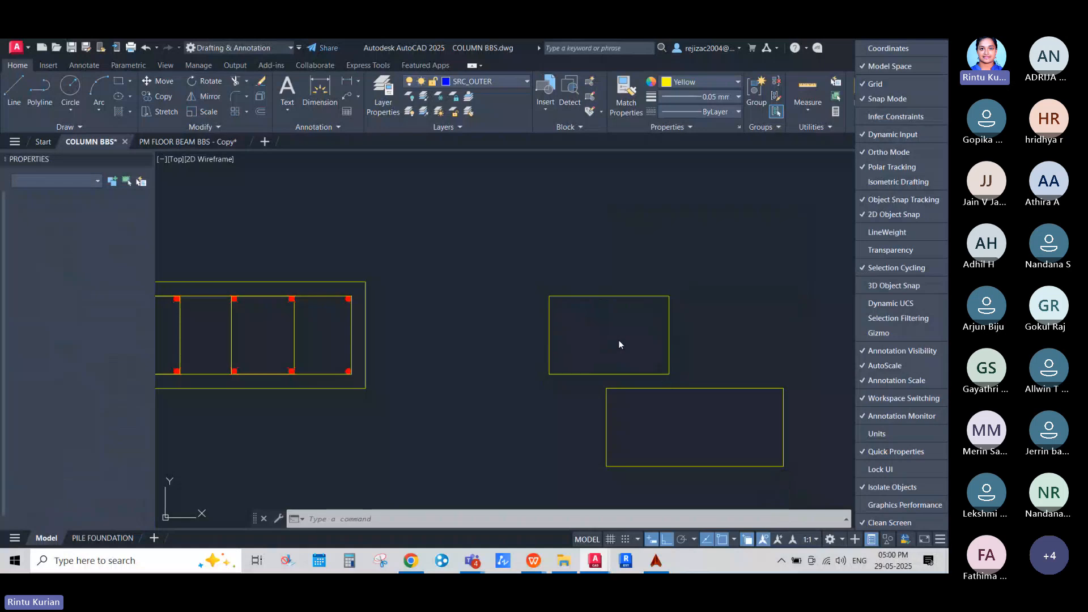
{"action": "key", "text": "Escape"}
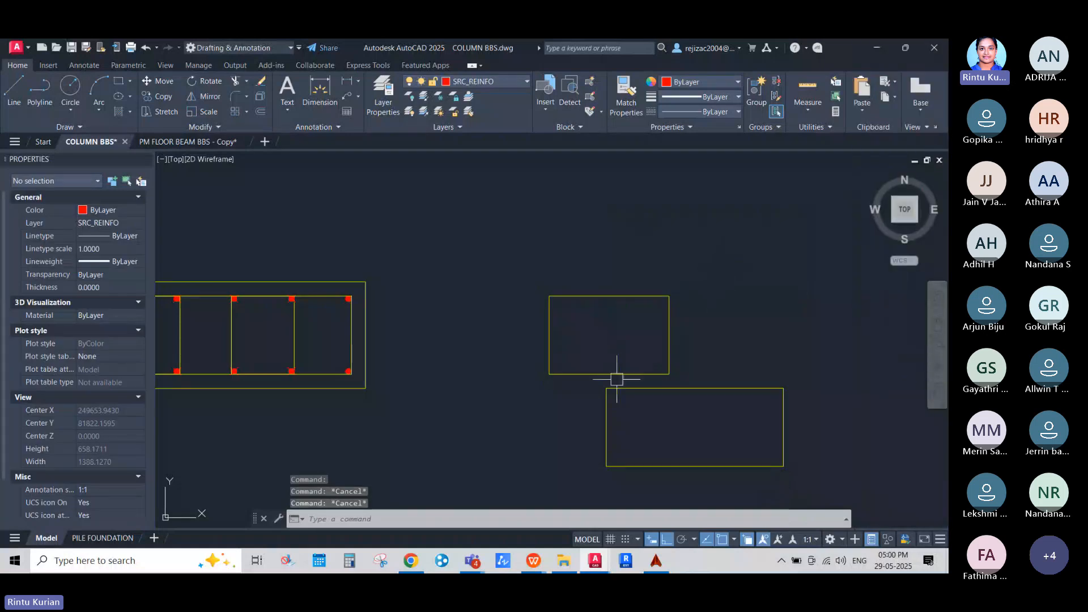
Read the width and height of the smaller stirrup outline from its corner grip.
{"action": "left_click", "coordinate": [616, 375]}
{"action": "middle_click_drag", "start_coordinate": [576, 328], "coordinate": [487, 328]}
{"action": "mouse_move", "coordinate": [459, 296]}
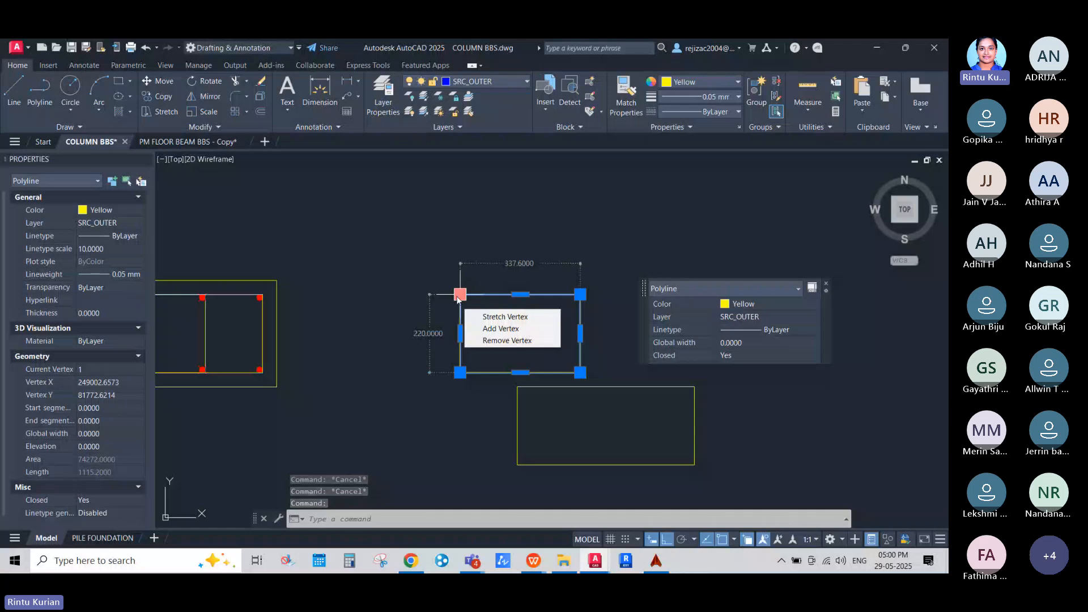
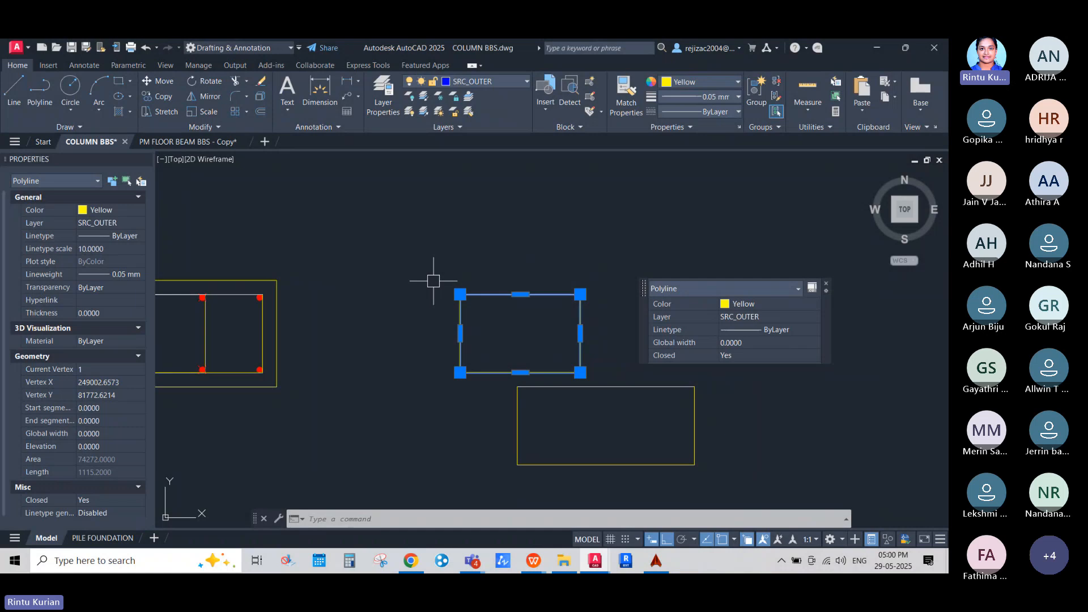
Examine how the stirrup outlines enclose the bars in the column section and compare them with the separated shapes.
{"action": "scroll", "coordinate": [433, 281], "scroll_direction": "down", "scroll_amount": 5}
{"action": "scroll", "coordinate": [375, 332], "scroll_direction": "up", "scroll_amount": 3}
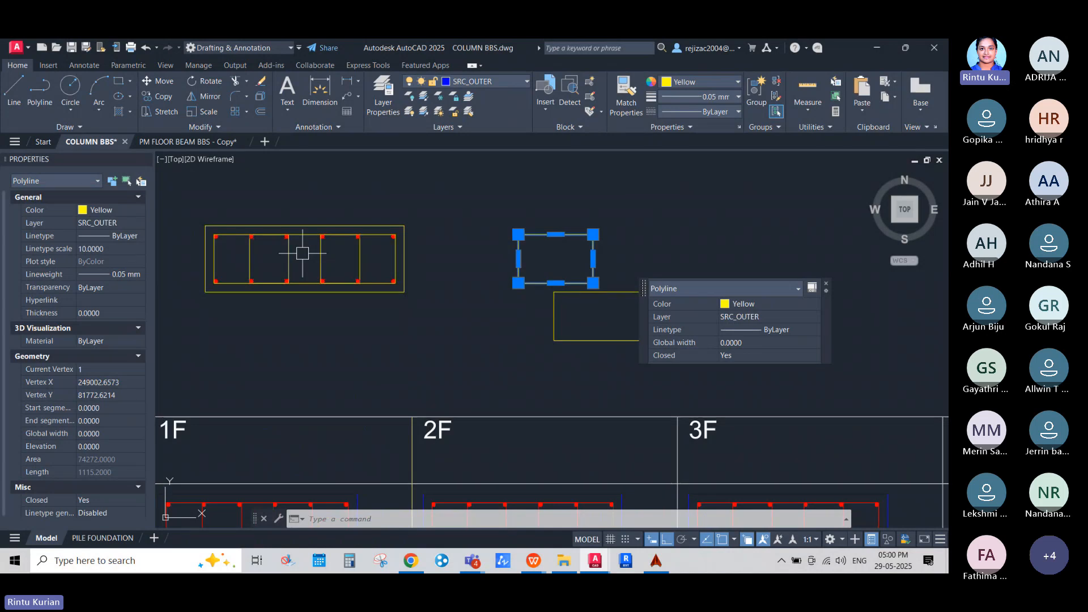
{"action": "scroll", "coordinate": [300, 244], "scroll_direction": "up", "scroll_amount": 2}
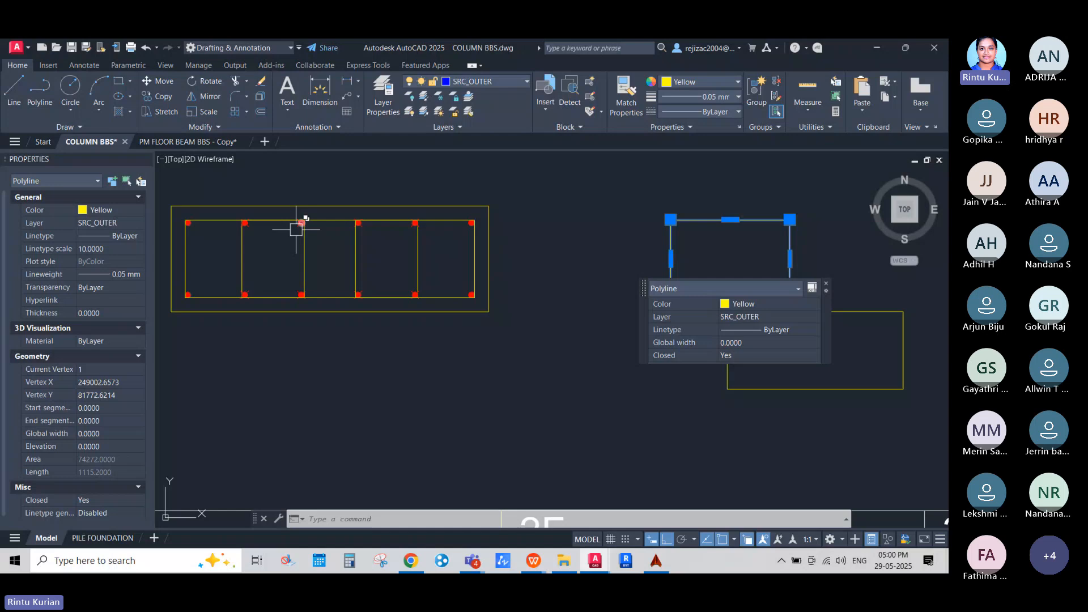
{"action": "scroll", "coordinate": [296, 229], "scroll_direction": "up", "scroll_amount": 5}
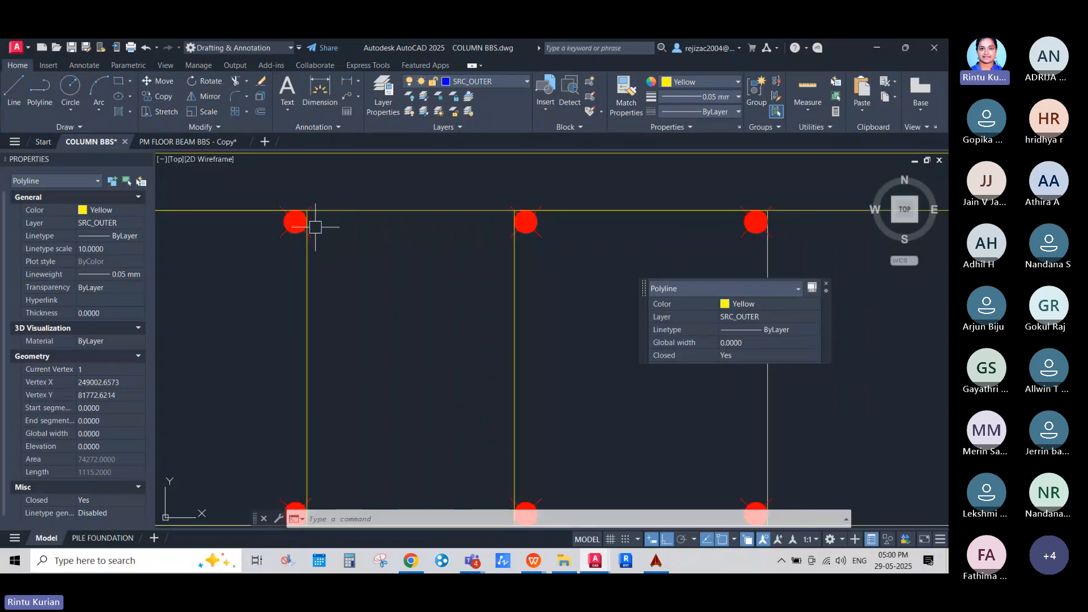
{"action": "scroll", "coordinate": [317, 399], "scroll_direction": "down", "scroll_amount": 6}
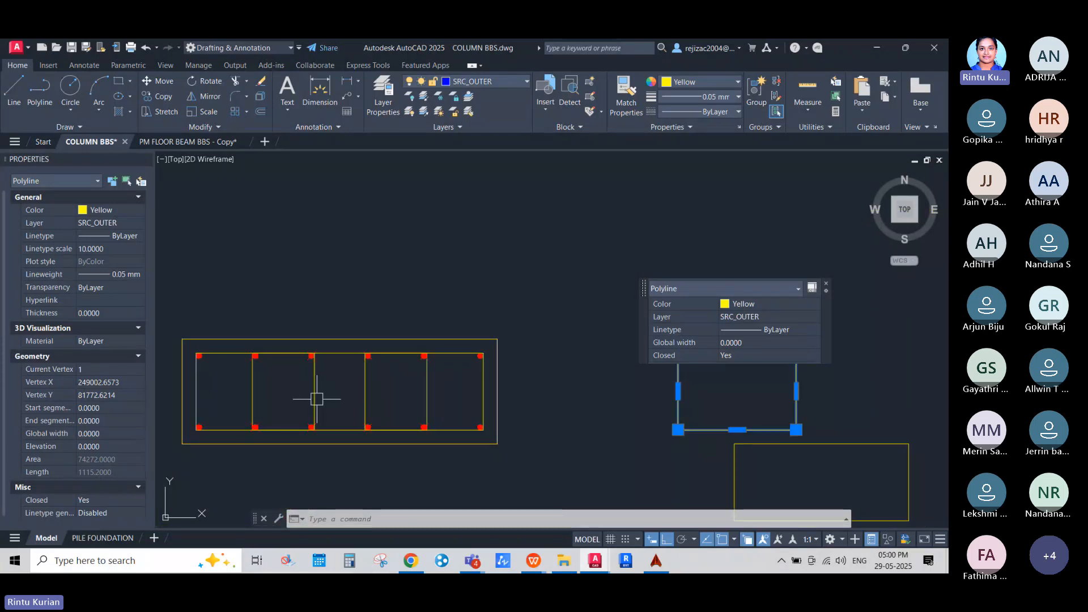
{"action": "scroll", "coordinate": [198, 431], "scroll_direction": "up", "scroll_amount": 2}
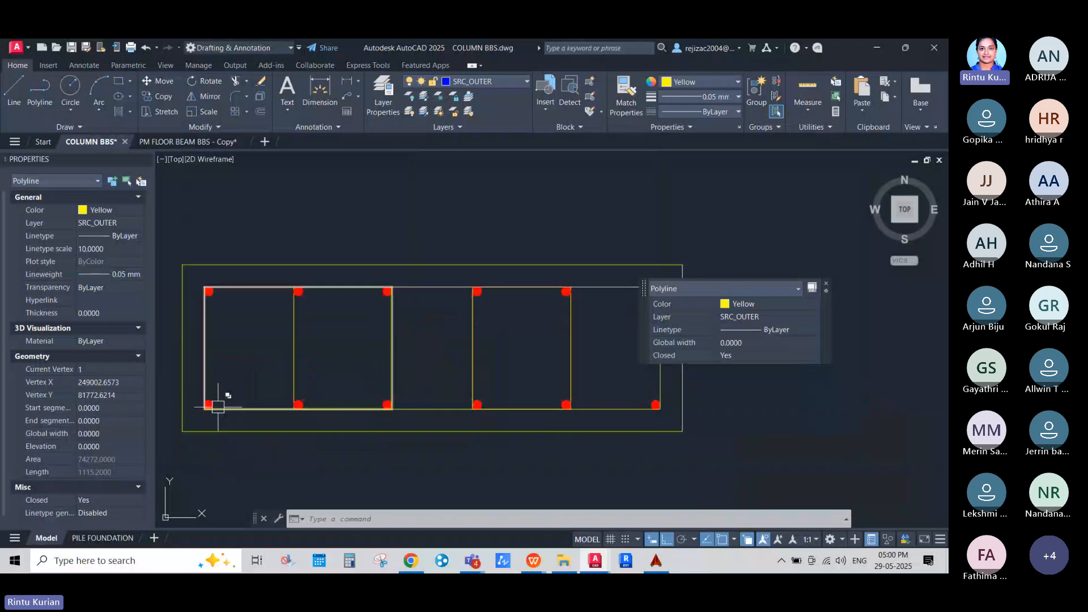
{"action": "scroll", "coordinate": [260, 362], "scroll_direction": "down", "scroll_amount": 2}
{"action": "scroll", "coordinate": [260, 362], "scroll_direction": "down", "scroll_amount": 4}
{"action": "scroll", "coordinate": [445, 409], "scroll_direction": "up", "scroll_amount": 4}
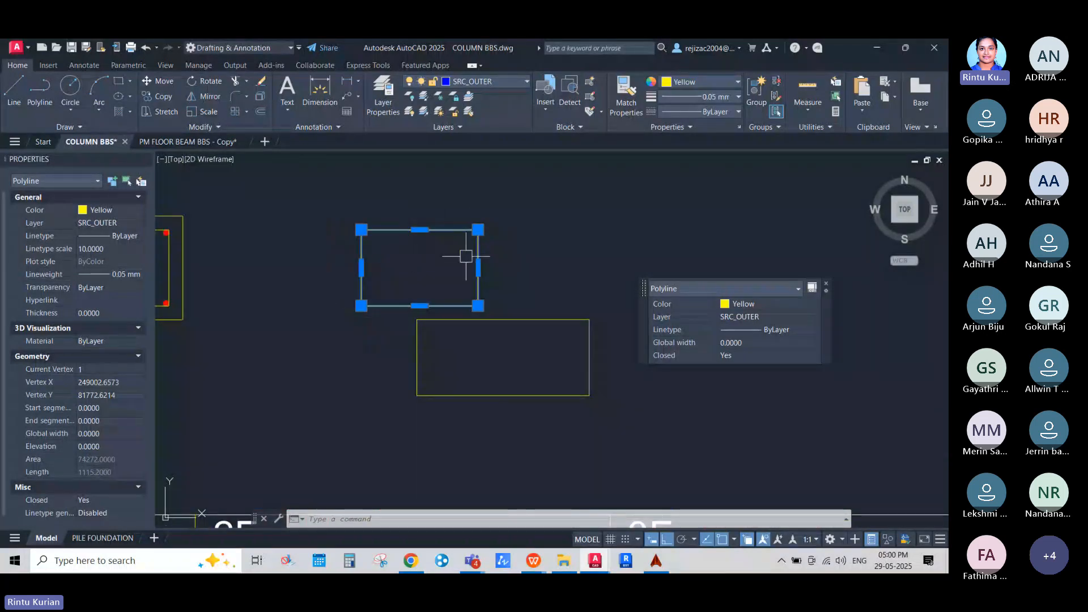
Deselect the stirrup outline and examine a column's Bar Bending Schedule in the SCANNED drawing group.
{"action": "scroll", "coordinate": [460, 256], "scroll_direction": "down", "scroll_amount": 5}
{"action": "scroll", "coordinate": [413, 267], "scroll_direction": "down", "scroll_amount": 5}
{"action": "key", "text": "Escape"}
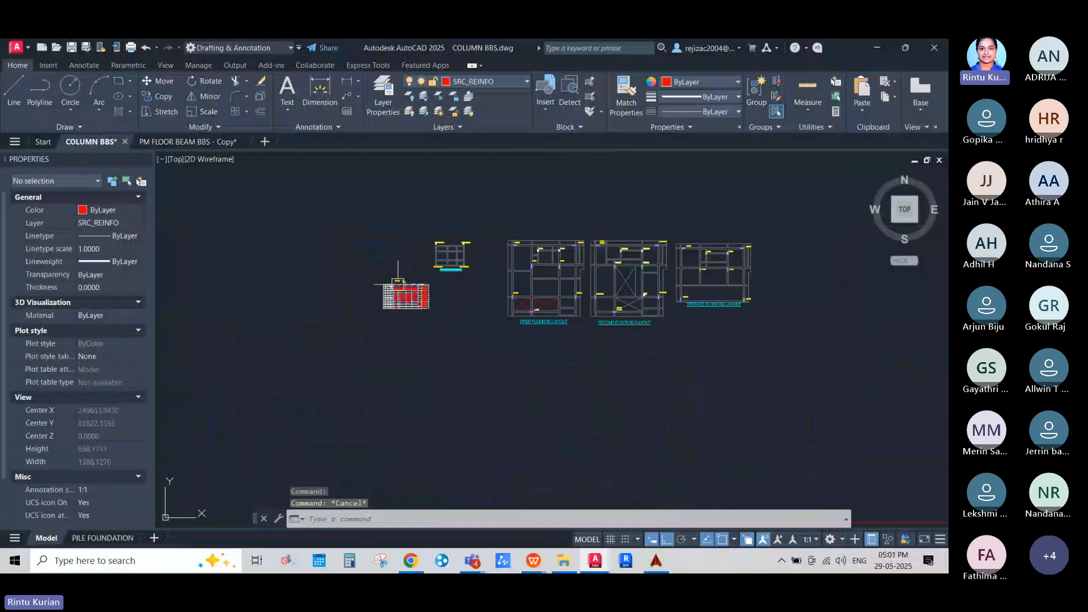
{"action": "scroll", "coordinate": [522, 414], "scroll_direction": "down", "scroll_amount": 5}
{"action": "scroll", "coordinate": [530, 426], "scroll_direction": "up", "scroll_amount": 6}
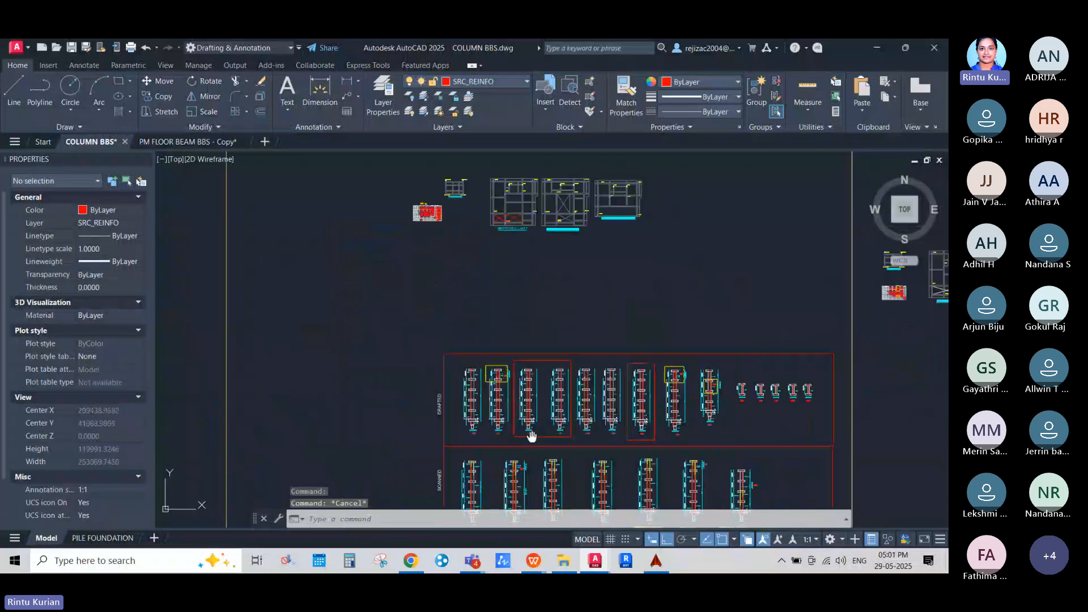
{"action": "scroll", "coordinate": [531, 435], "scroll_direction": "up", "scroll_amount": 3}
{"action": "scroll", "coordinate": [420, 373], "scroll_direction": "up", "scroll_amount": 4}
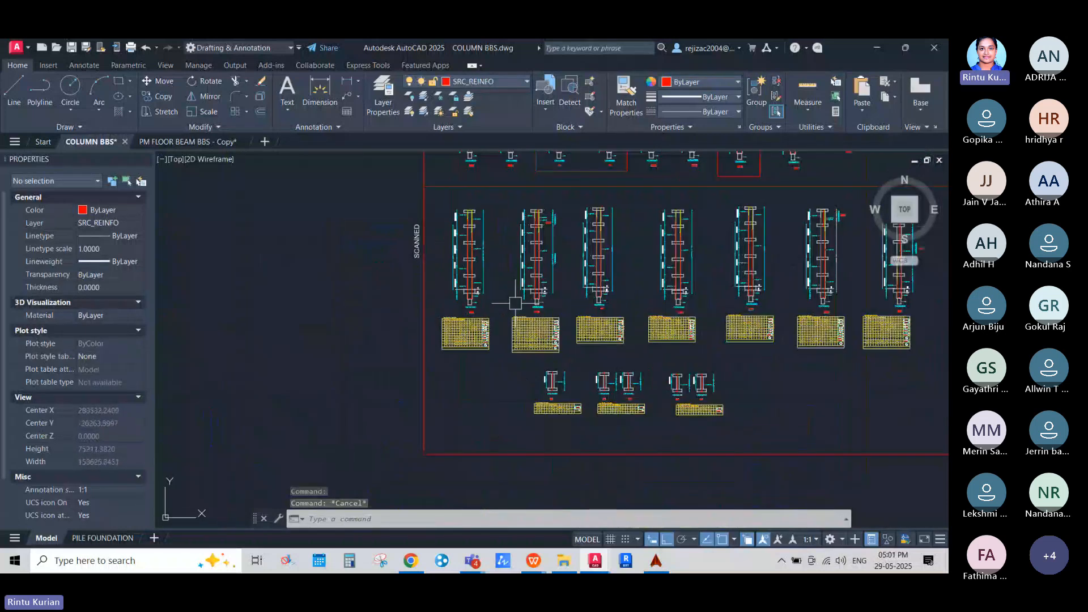
{"action": "scroll", "coordinate": [359, 364], "scroll_direction": "up", "scroll_amount": 5}
{"action": "scroll", "coordinate": [360, 320], "scroll_direction": "up", "scroll_amount": 2}
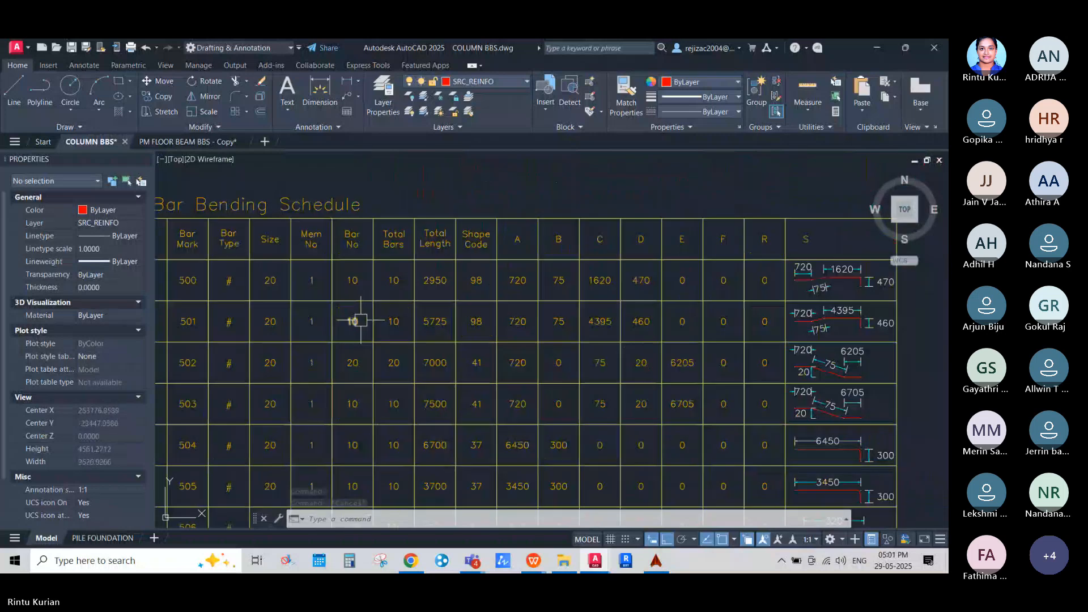
Examine the stirrup shape and its A and E dimensions in the Bar Bending Schedule of column C3(300X500).
{"action": "scroll", "coordinate": [361, 321], "scroll_direction": "down", "scroll_amount": 6}
{"action": "middle_click_drag", "start_coordinate": [478, 378], "coordinate": [454, 299]}
{"action": "scroll", "coordinate": [453, 309], "scroll_direction": "down", "scroll_amount": 4}
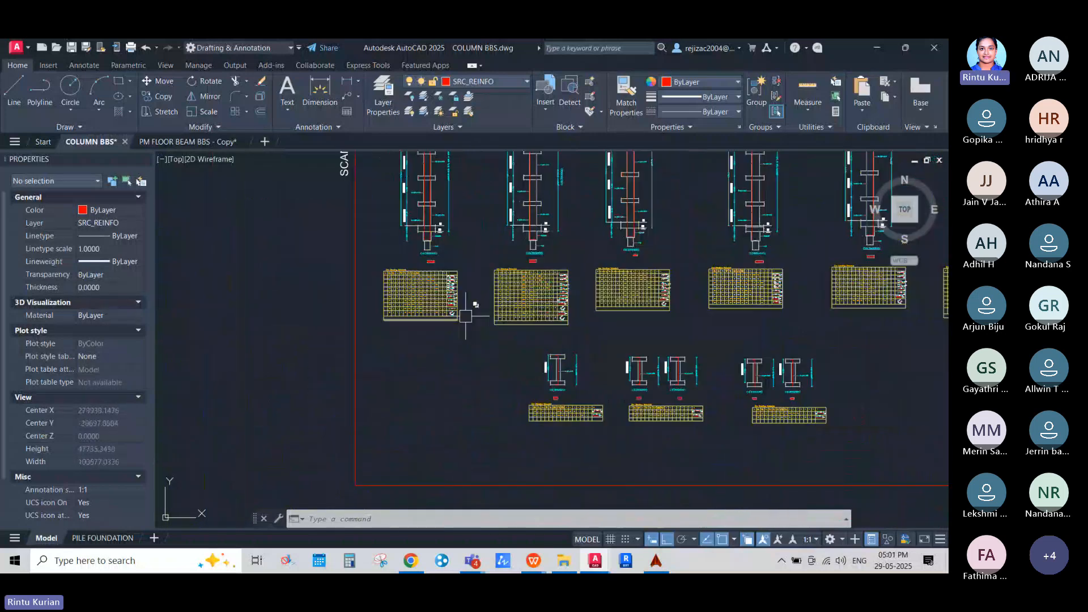
{"action": "scroll", "coordinate": [466, 316], "scroll_direction": "up", "scroll_amount": 9}
{"action": "scroll", "coordinate": [651, 381], "scroll_direction": "down", "scroll_amount": 5}
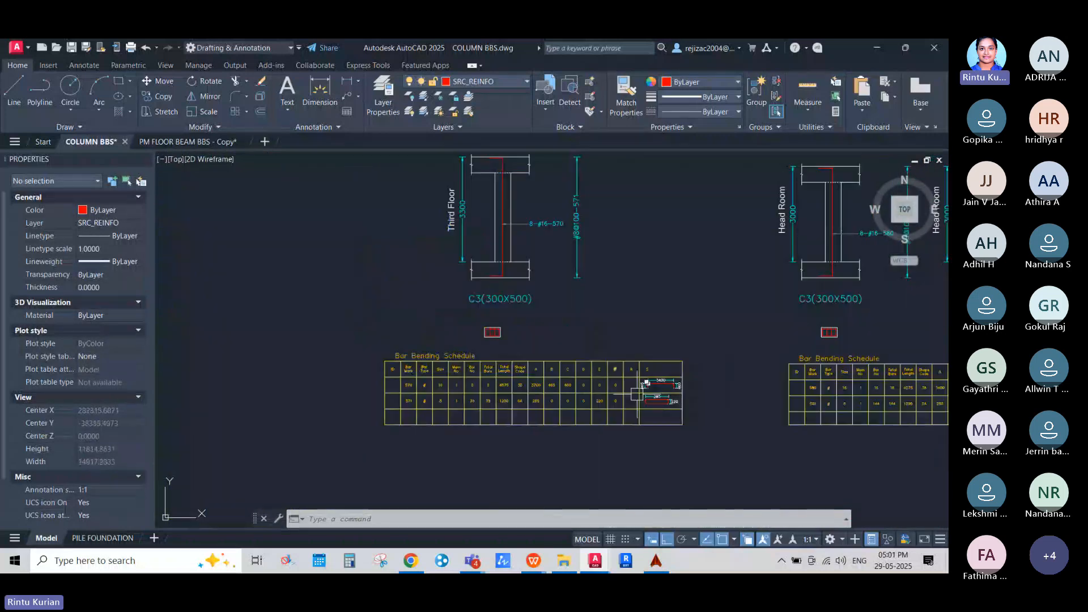
{"action": "scroll", "coordinate": [644, 417], "scroll_direction": "up", "scroll_amount": 6}
{"action": "scroll", "coordinate": [644, 417], "scroll_direction": "up", "scroll_amount": 3}
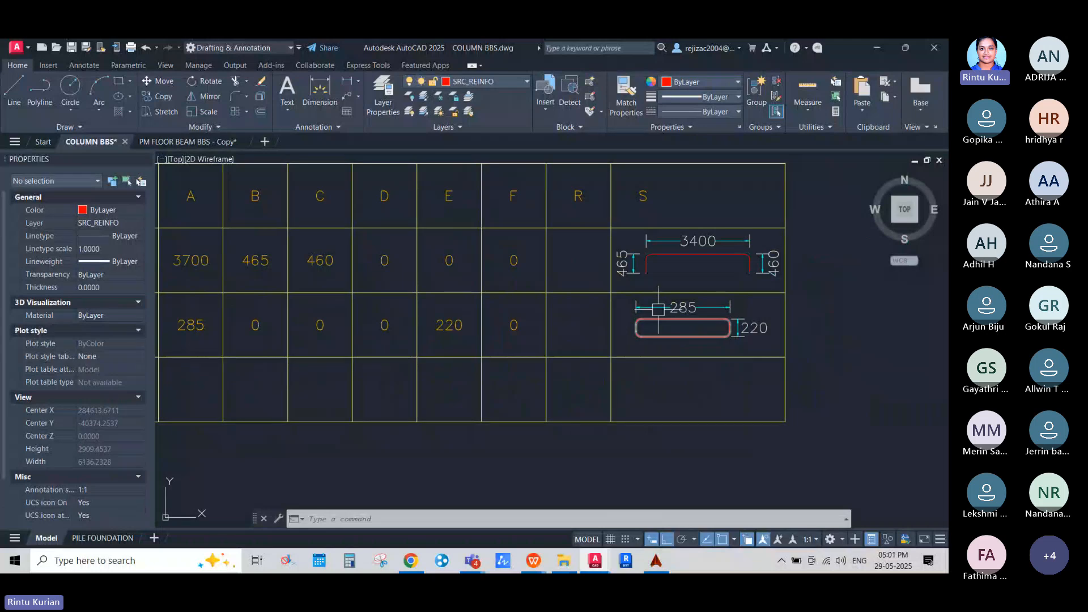
Review the bar bending schedules and bar shape sketches for the C3(300X500) columns.
{"action": "scroll", "coordinate": [699, 329], "scroll_direction": "down", "scroll_amount": 5}
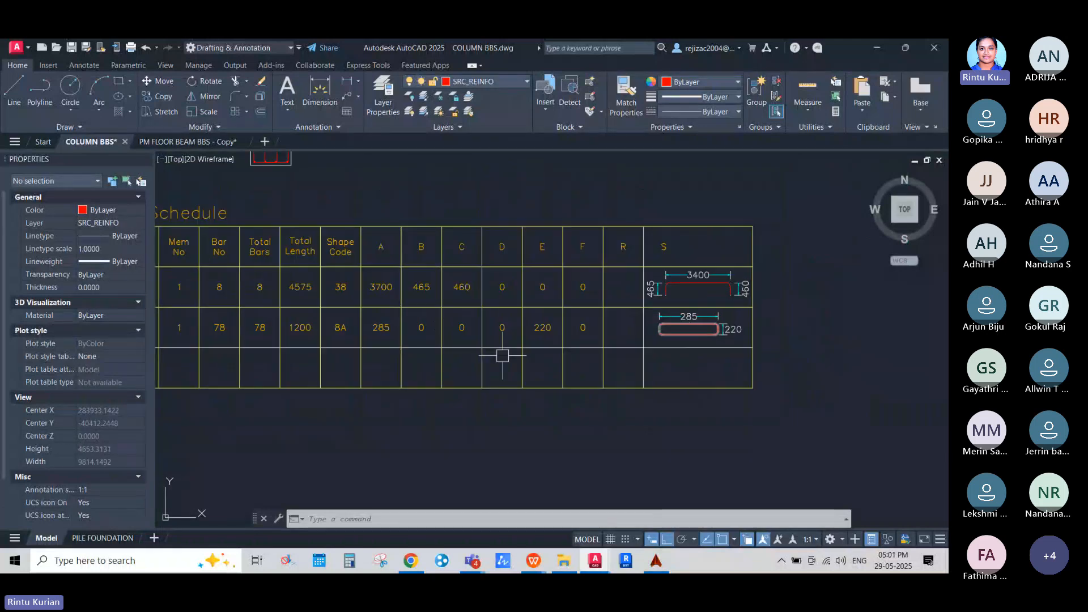
{"action": "mouse_move", "coordinate": [498, 357]}
{"action": "middle_mouse_down"}
{"action": "mouse_move", "coordinate": [355, 363]}
{"action": "mouse_move", "coordinate": [469, 372]}
{"action": "middle_mouse_up"}
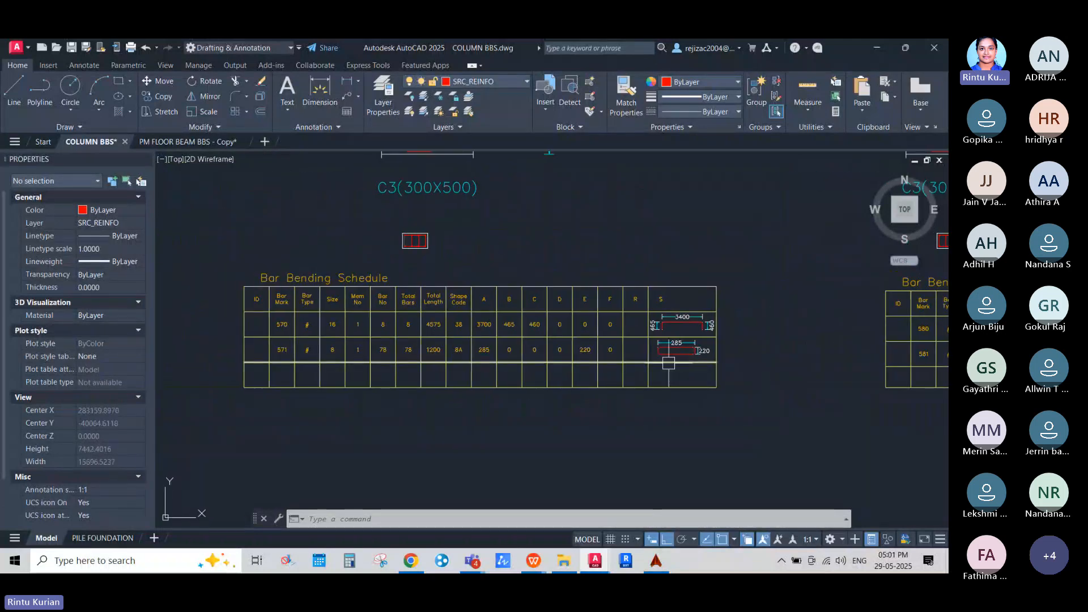
{"action": "scroll", "coordinate": [538, 376], "scroll_direction": "down", "scroll_amount": 4}
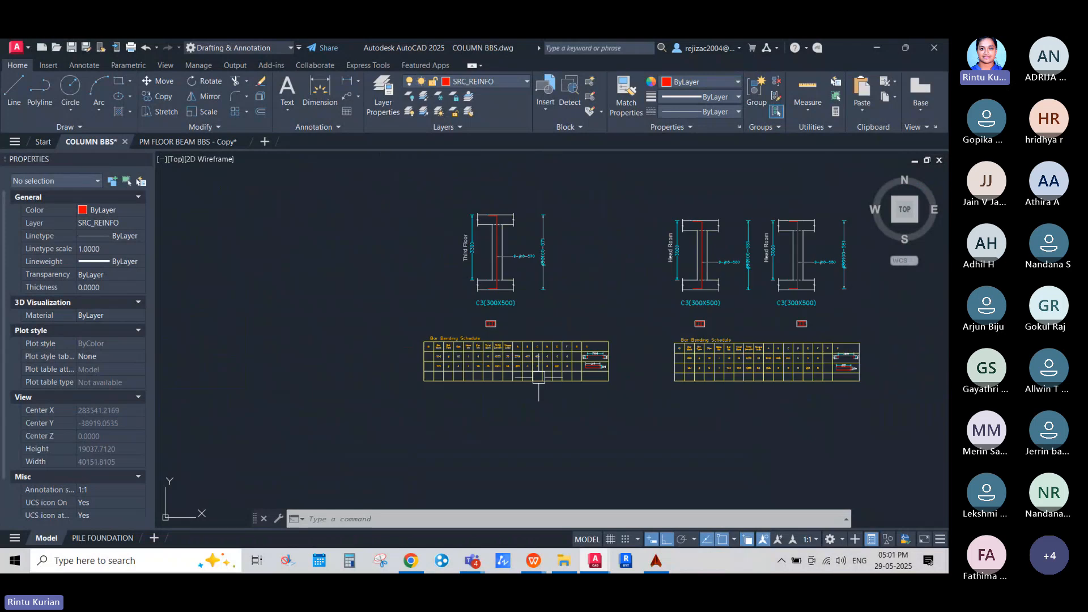
{"action": "scroll", "coordinate": [512, 347], "scroll_direction": "up", "scroll_amount": 4}
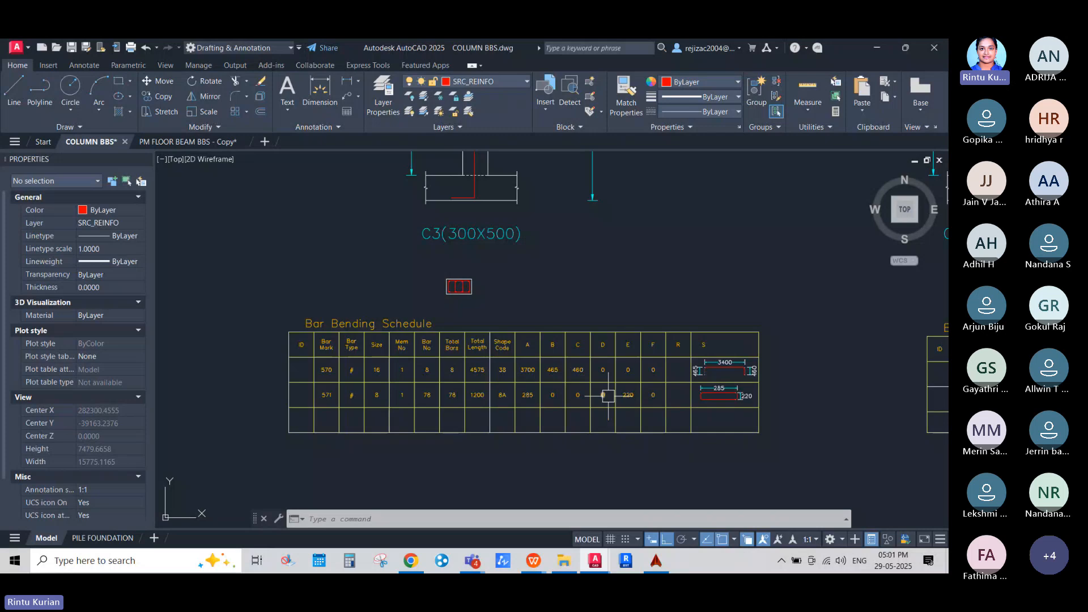
{"action": "scroll", "coordinate": [608, 396], "scroll_direction": "down", "scroll_amount": 5}
Review bar marks 500 to 509 and their shape sketches in the C1D column's bar bending schedule.
{"action": "scroll", "coordinate": [479, 328], "scroll_direction": "up", "scroll_amount": 5}
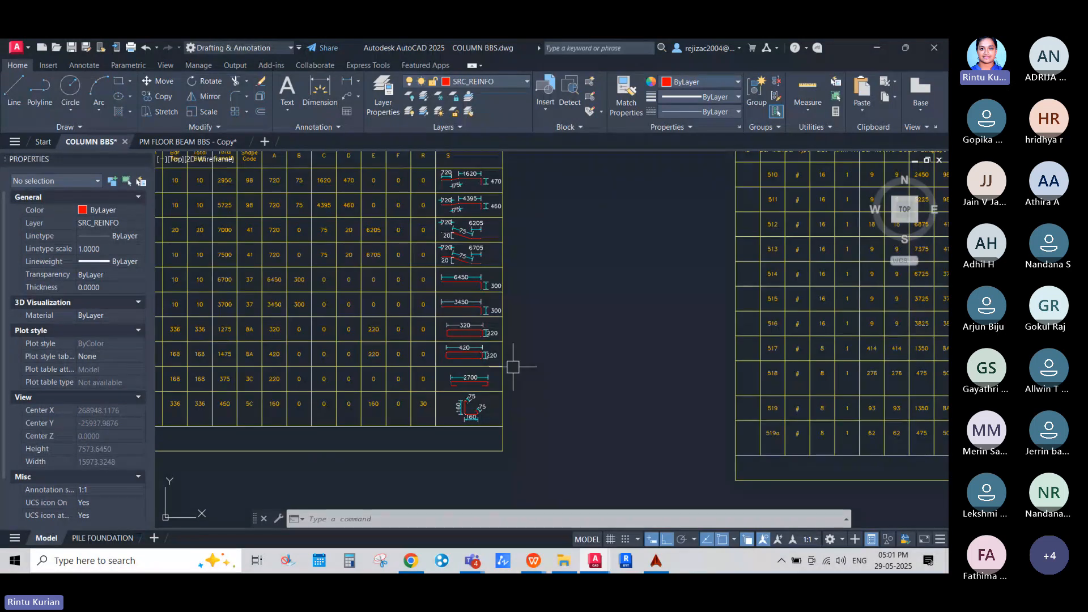
{"action": "mouse_move", "coordinate": [513, 367]}
{"action": "middle_mouse_down"}
{"action": "mouse_move", "coordinate": [622, 342]}
{"action": "mouse_move", "coordinate": [662, 352]}
{"action": "middle_mouse_up"}
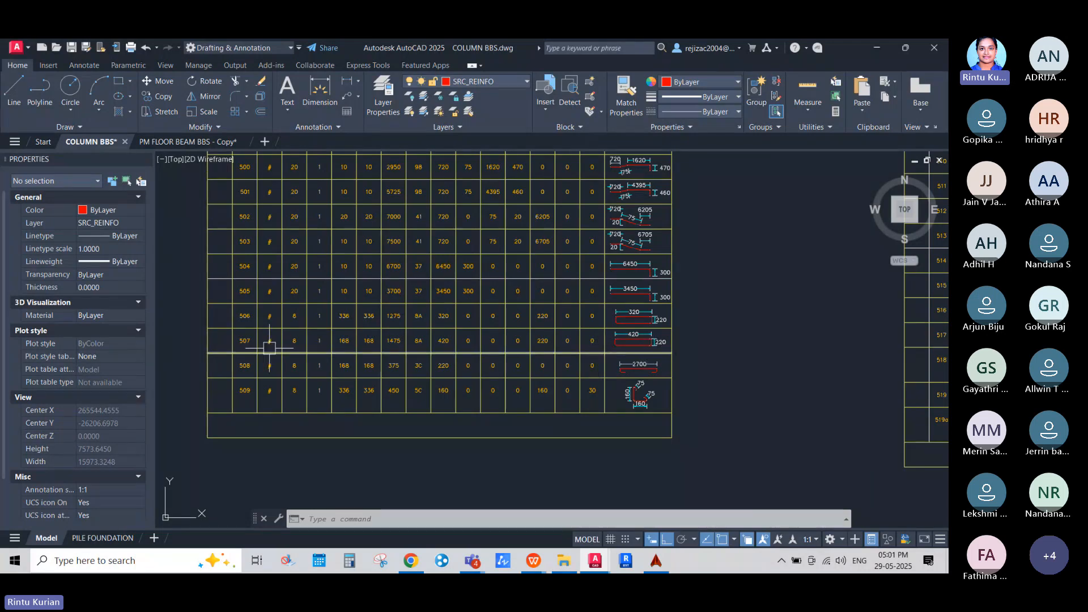
{"action": "scroll", "coordinate": [250, 322], "scroll_direction": "up", "scroll_amount": 4}
{"action": "scroll", "coordinate": [253, 323], "scroll_direction": "down", "scroll_amount": 4}
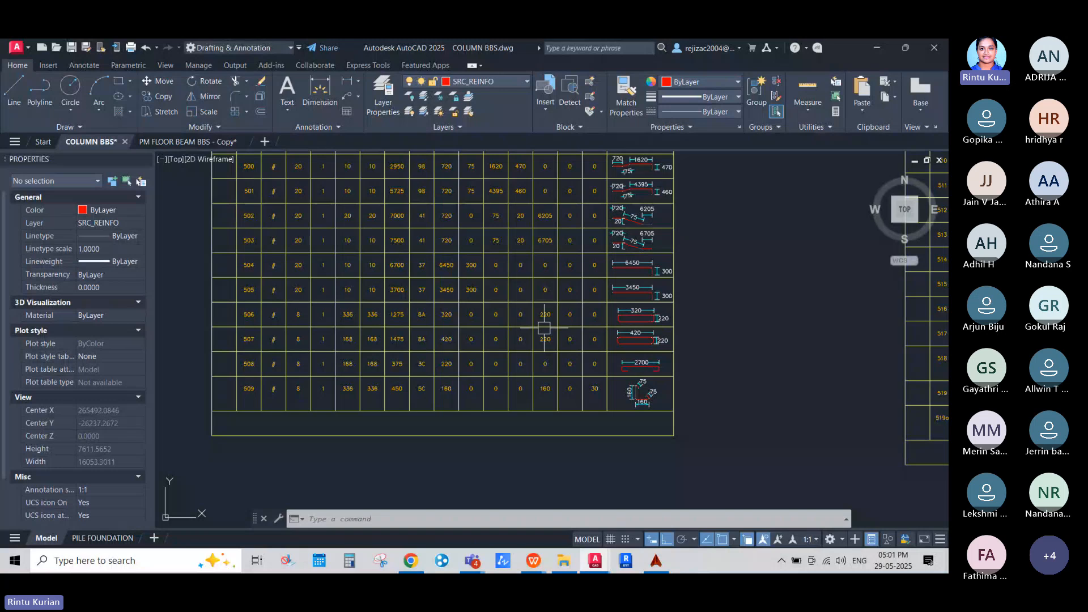
{"action": "scroll", "coordinate": [544, 327], "scroll_direction": "down", "scroll_amount": 2}
{"action": "scroll", "coordinate": [490, 234], "scroll_direction": "up", "scroll_amount": 2}
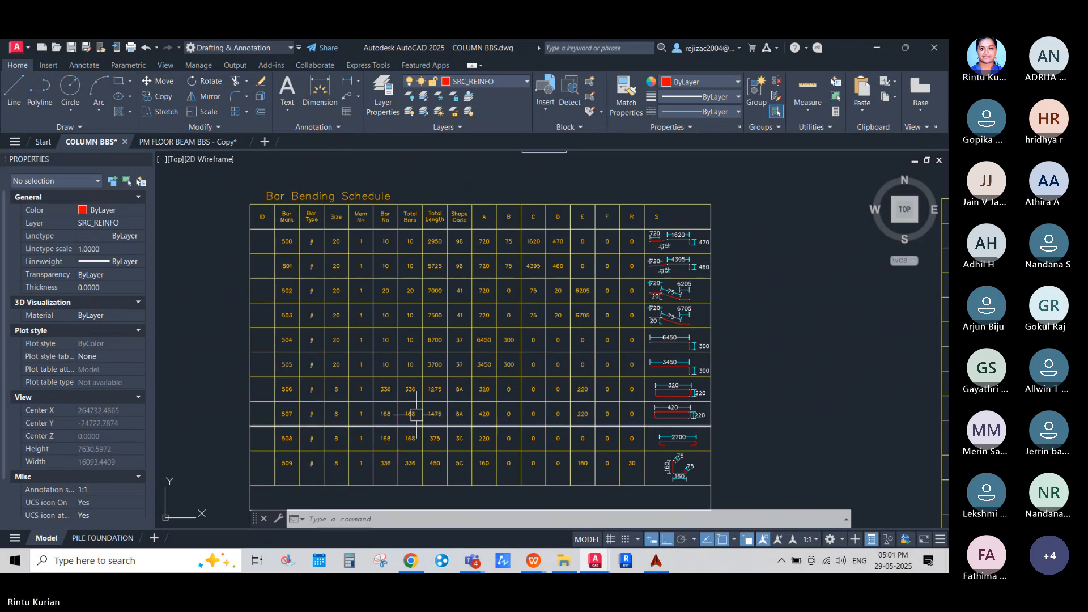
Select the full-height stirrup dimension of scanned column C1D(300X900) and examine where it ends near ground level.
{"action": "scroll", "coordinate": [441, 409], "scroll_direction": "down", "scroll_amount": 10}
{"action": "scroll", "coordinate": [443, 395], "scroll_direction": "up", "scroll_amount": 4}
{"action": "left_click", "coordinate": [448, 395]}
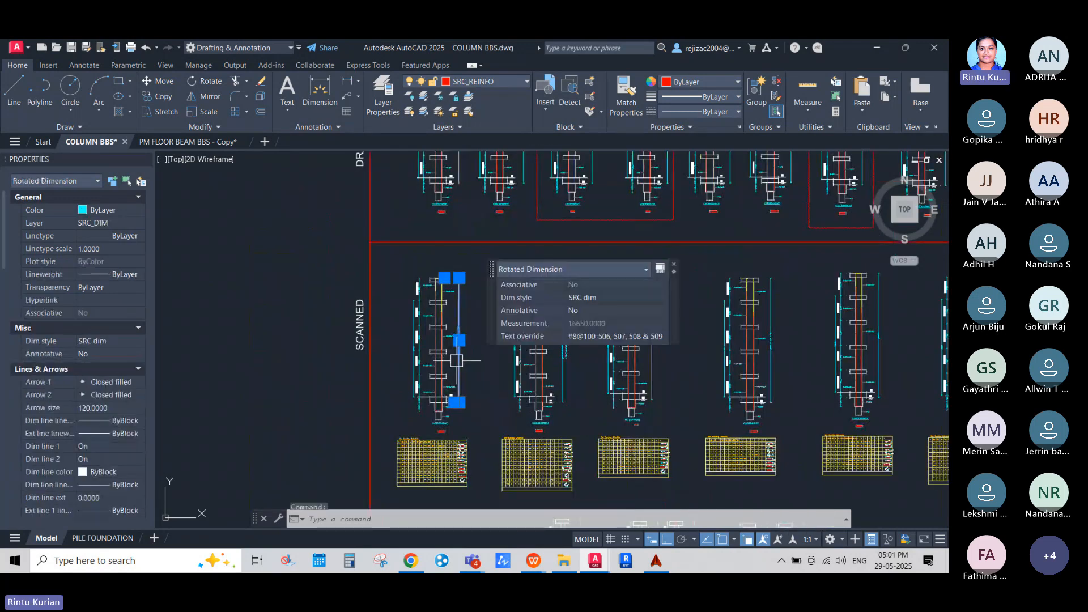
{"action": "scroll", "coordinate": [447, 403], "scroll_direction": "up", "scroll_amount": 6}
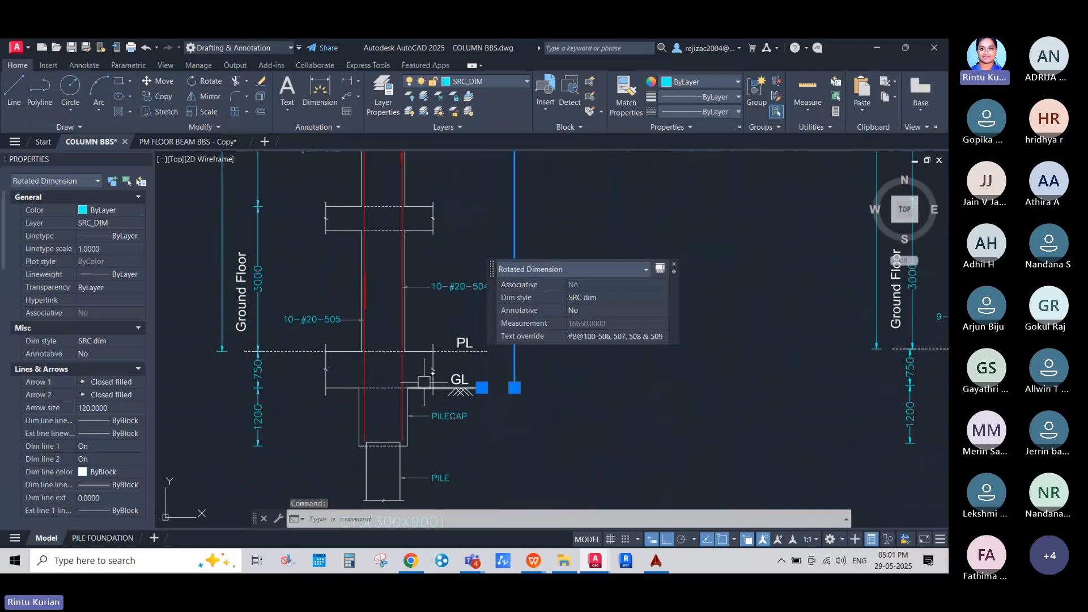
{"action": "scroll", "coordinate": [424, 381], "scroll_direction": "down", "scroll_amount": 5}
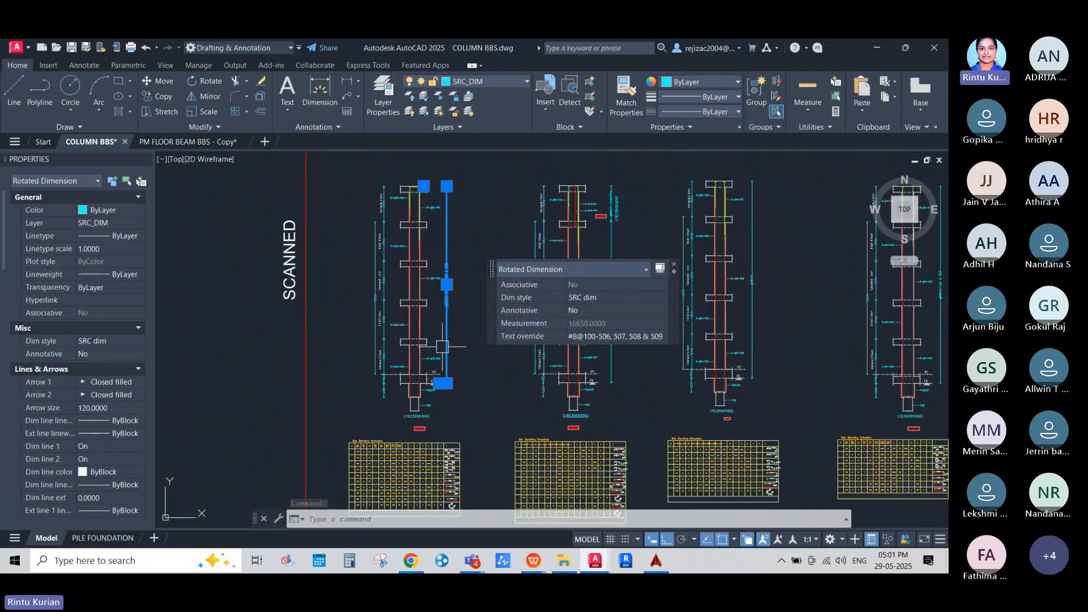
{"action": "scroll", "coordinate": [441, 345], "scroll_direction": "up", "scroll_amount": 3}
{"action": "scroll", "coordinate": [349, 448], "scroll_direction": "up", "scroll_amount": 4}
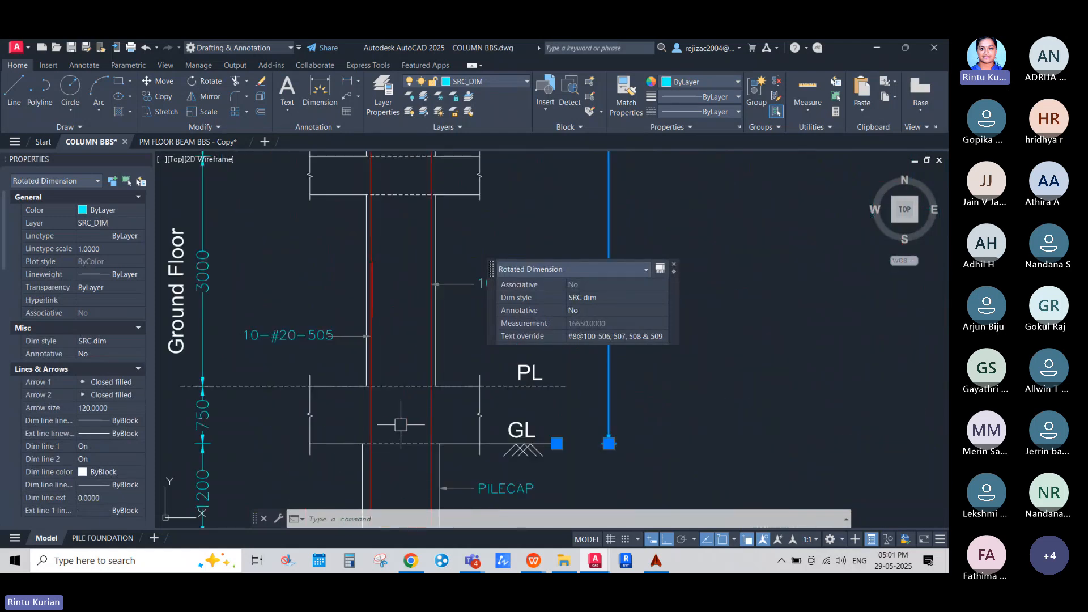
Switch to the PM FLOOR BEAM BBS - Copy drawing and inspect the first stirrup line of beam B13(300X750).
{"action": "left_click", "coordinate": [185, 144]}
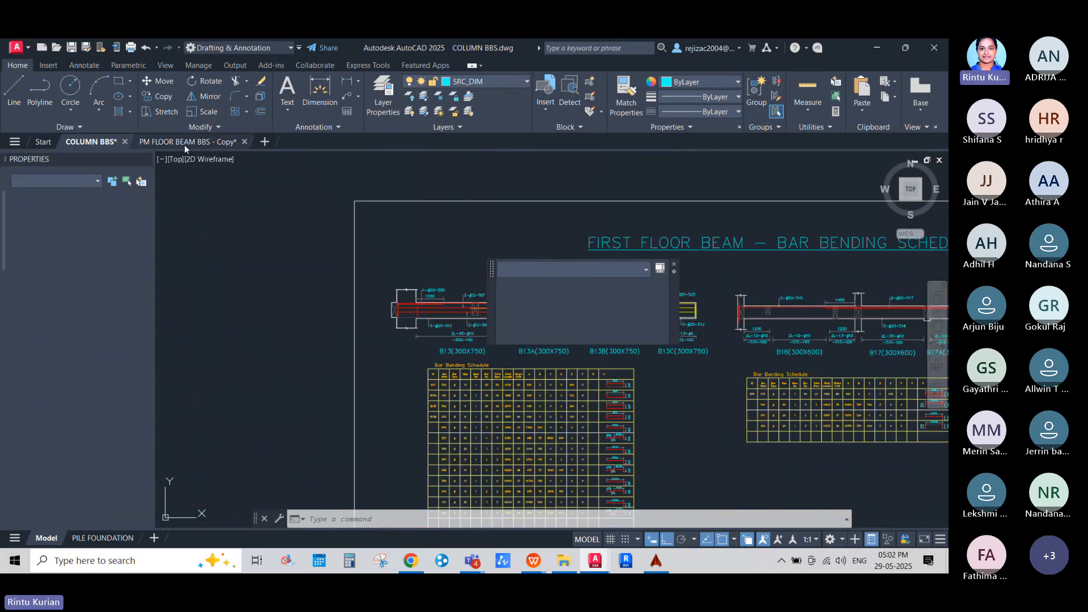
{"action": "scroll", "coordinate": [403, 309], "scroll_direction": "up", "scroll_amount": 12}
{"action": "left_click", "coordinate": [654, 316]}
{"action": "left_click", "coordinate": [527, 308]}
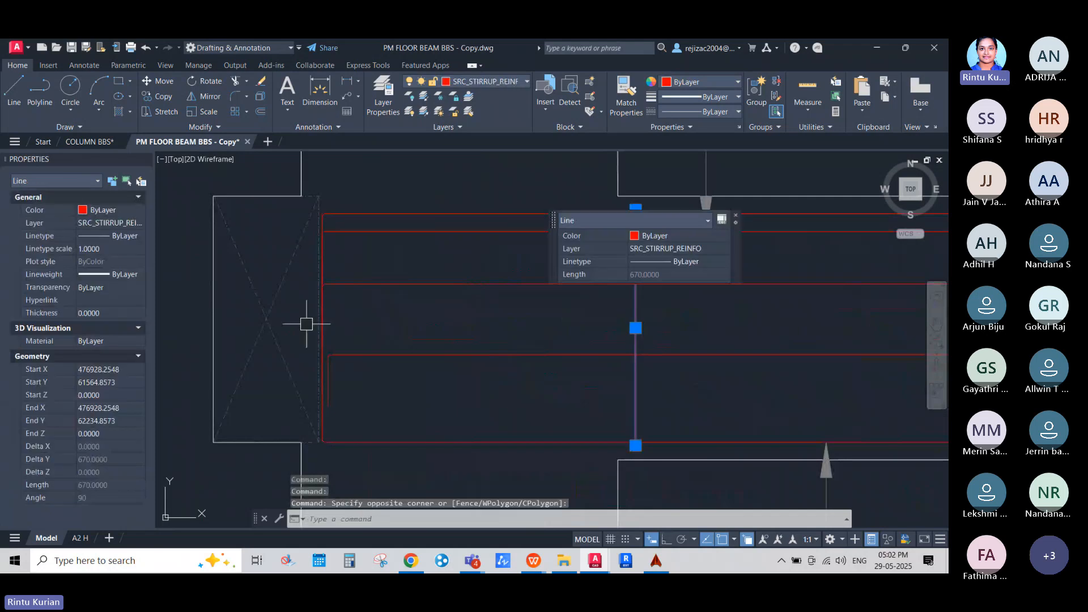
{"action": "scroll", "coordinate": [306, 324], "scroll_direction": "down", "scroll_amount": 6}
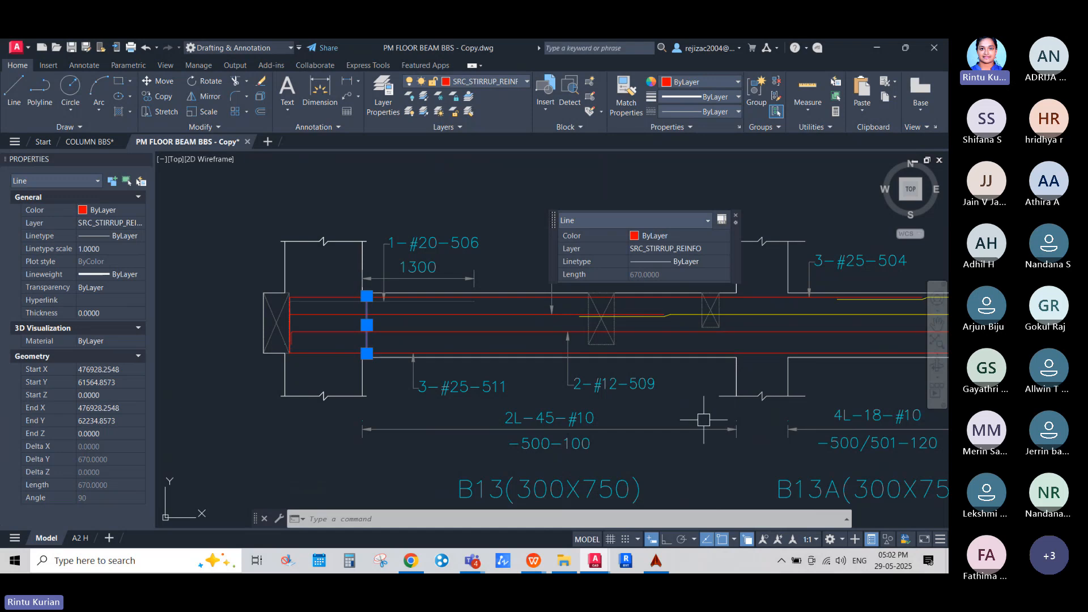
Clear the selection and inspect the 2L-45-#10 stirrup dimension below beam B13(300X750).
{"action": "middle_click_drag", "start_coordinate": [697, 419], "coordinate": [531, 325]}
{"action": "key", "text": "Escape"}
{"action": "left_click", "coordinate": [546, 333]}
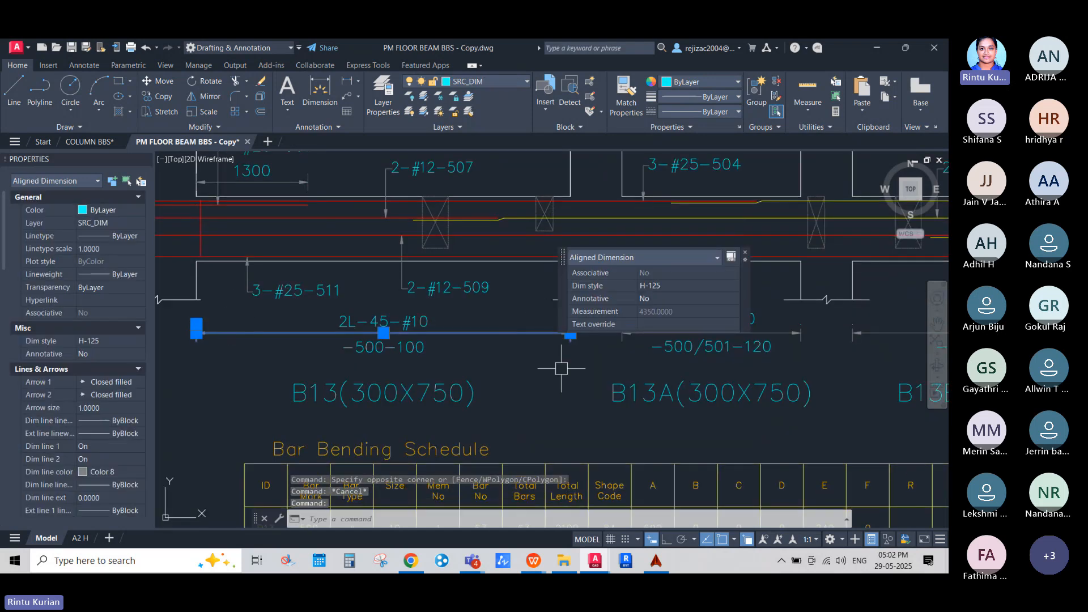
{"action": "scroll", "coordinate": [561, 368], "scroll_direction": "down", "scroll_amount": 4}
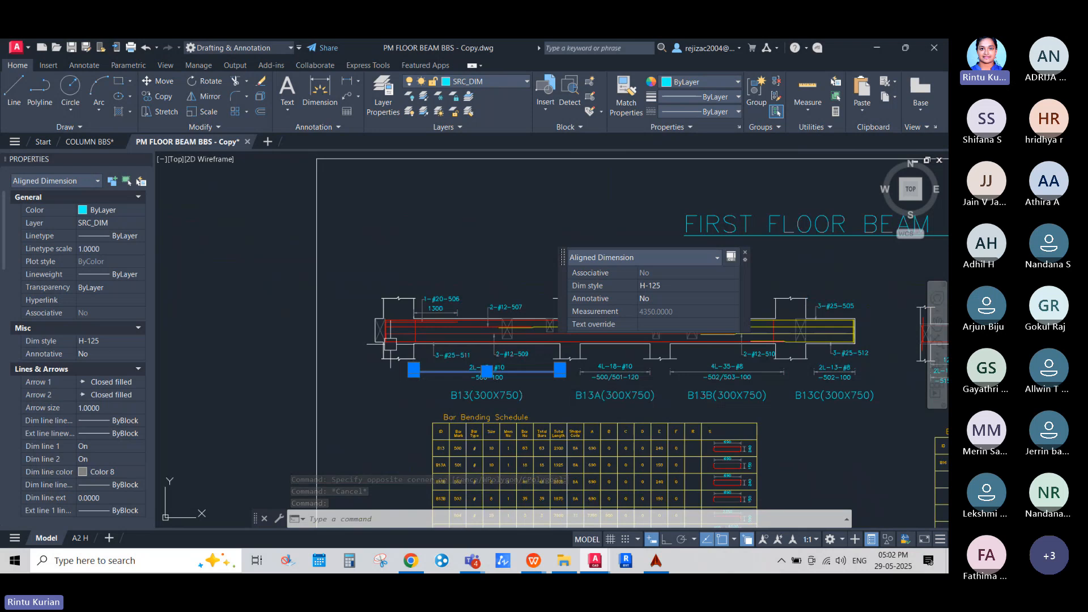
Return to the COLUMN BBS drawing and check the extent of column C1D's stirrup dimension, then clear the selection.
{"action": "left_click", "coordinate": [104, 141]}
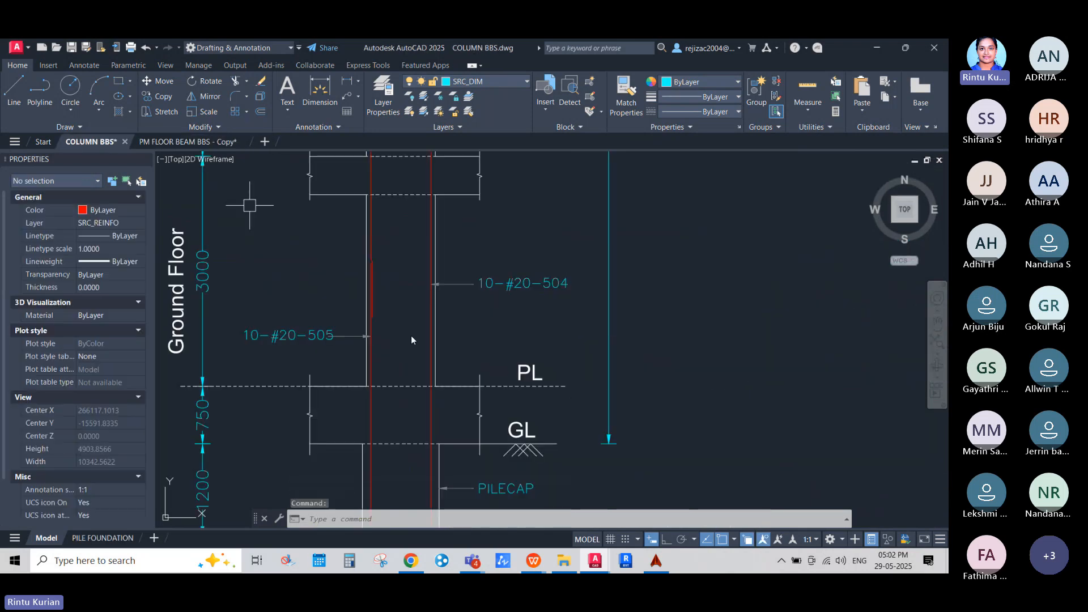
{"action": "scroll", "coordinate": [412, 339], "scroll_direction": "down", "scroll_amount": 3}
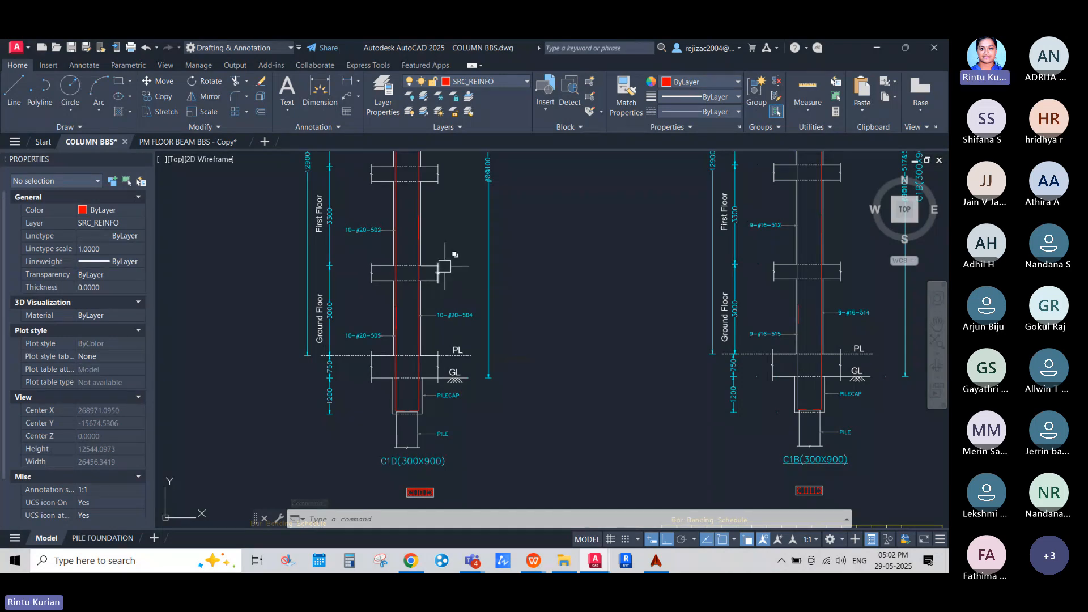
{"action": "middle_click_drag", "start_coordinate": [463, 271], "coordinate": [445, 280]}
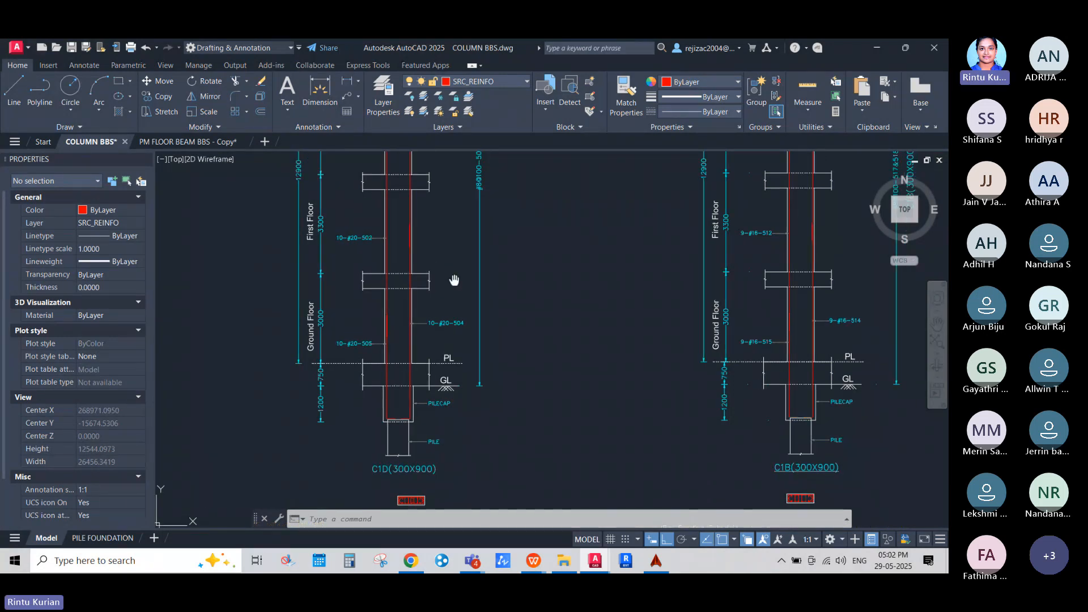
{"action": "scroll", "coordinate": [436, 278], "scroll_direction": "down", "scroll_amount": 2}
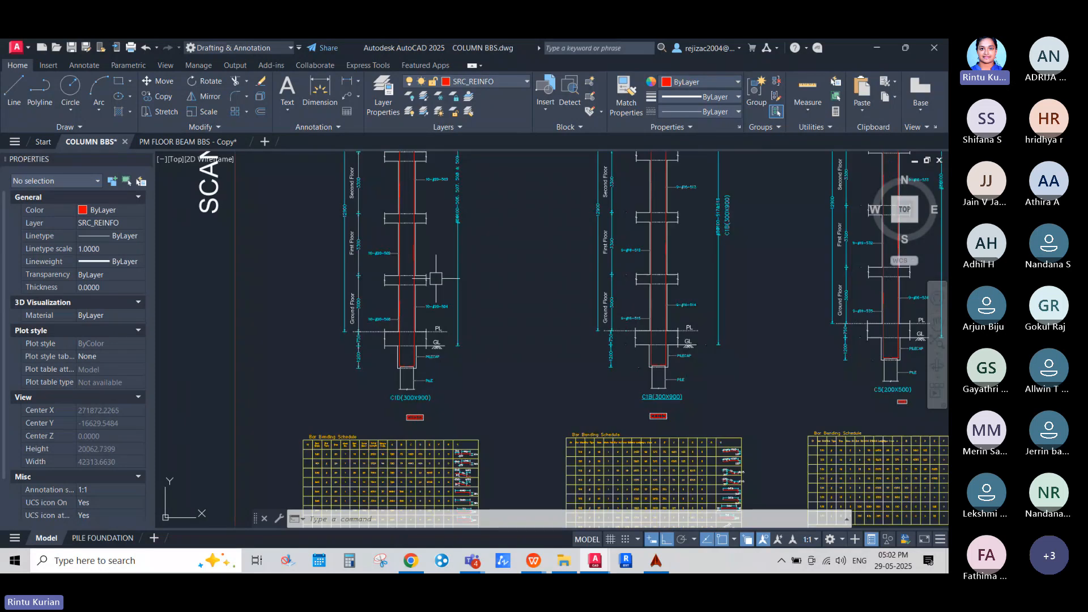
{"action": "middle_click_drag", "start_coordinate": [428, 327], "coordinate": [431, 461]}
{"action": "left_click", "coordinate": [459, 218]}
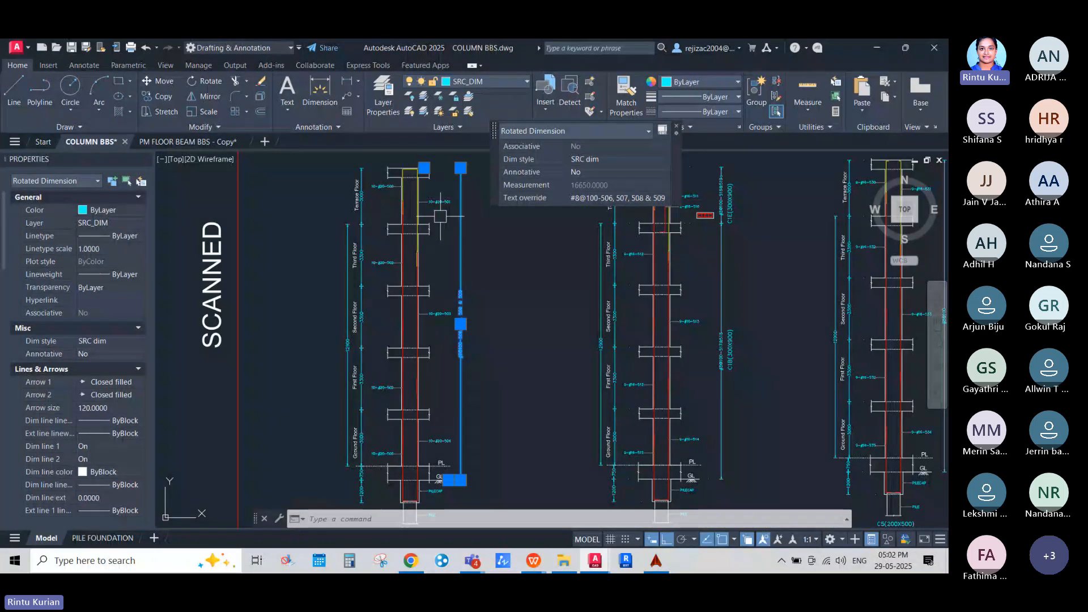
{"action": "key", "text": "Escape"}
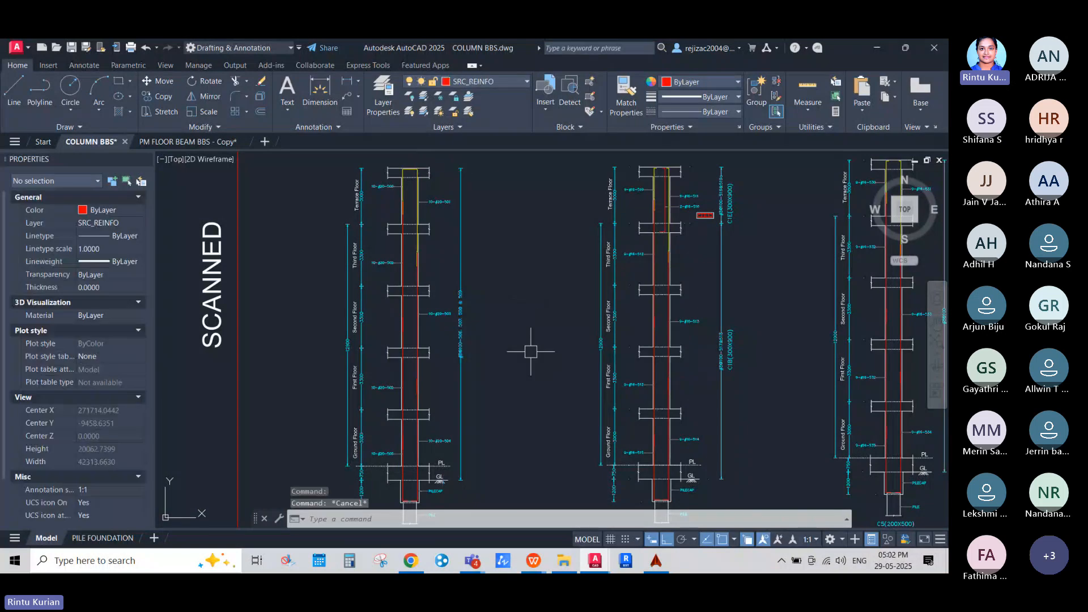
Examine the ground floor bars 10-#20-504 and 10-#20-505 of scanned column C1D(300X900).
{"action": "scroll", "coordinate": [530, 351], "scroll_direction": "down", "scroll_amount": 5}
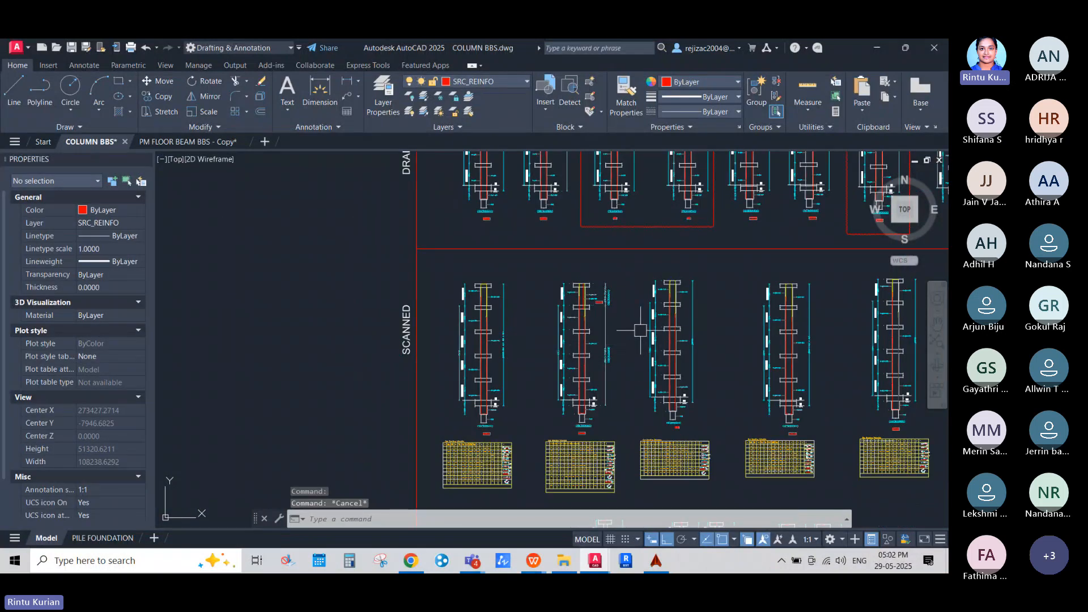
{"action": "scroll", "coordinate": [504, 408], "scroll_direction": "up", "scroll_amount": 4}
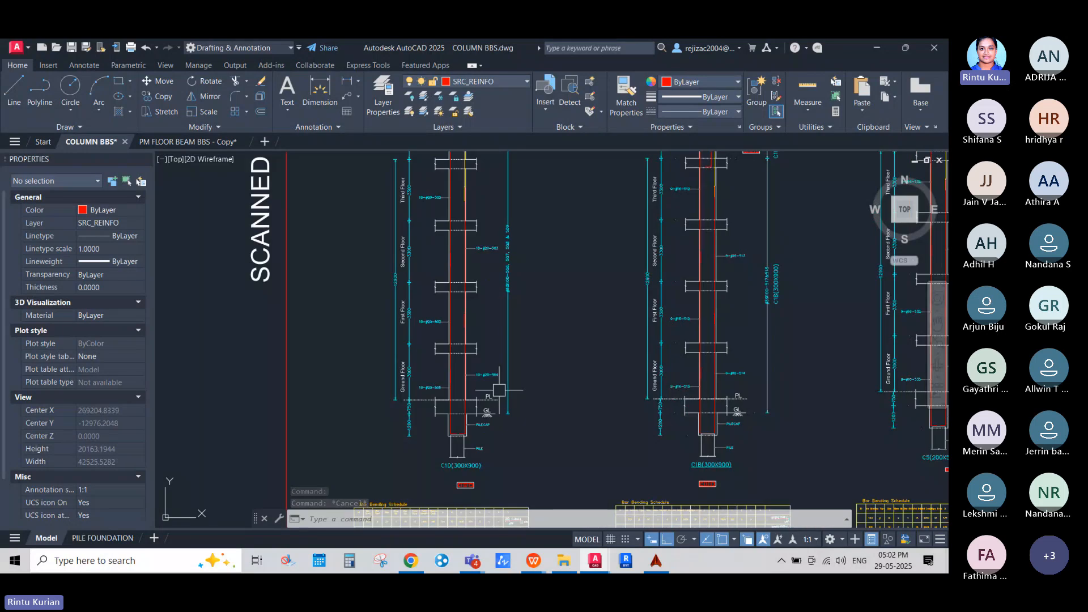
{"action": "scroll", "coordinate": [493, 389], "scroll_direction": "up", "scroll_amount": 8}
{"action": "scroll", "coordinate": [437, 354], "scroll_direction": "down", "scroll_amount": 4}
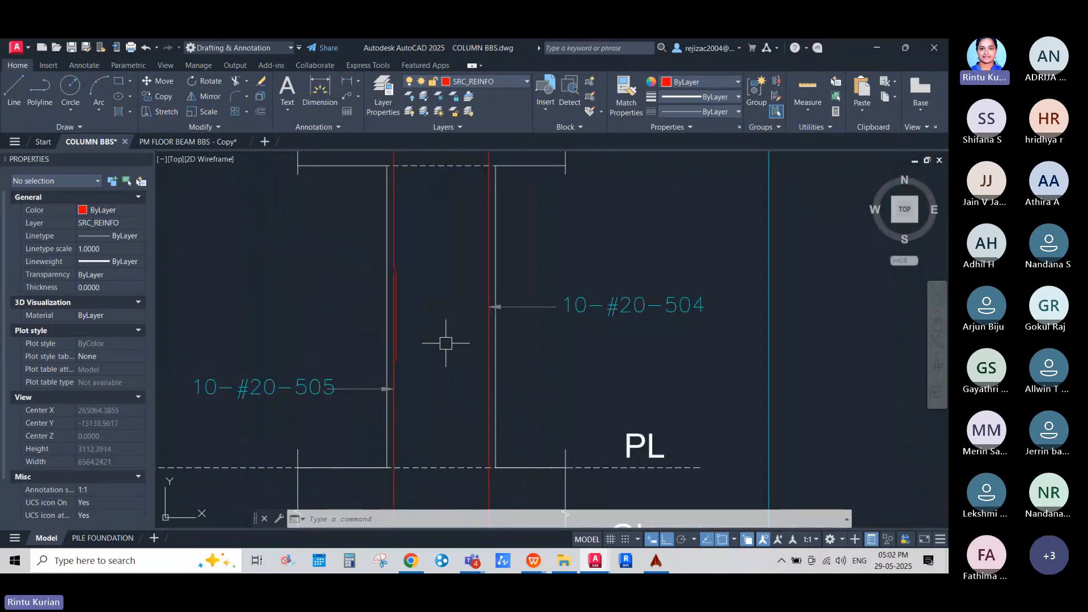
{"action": "scroll", "coordinate": [512, 373], "scroll_direction": "down", "scroll_amount": 10}
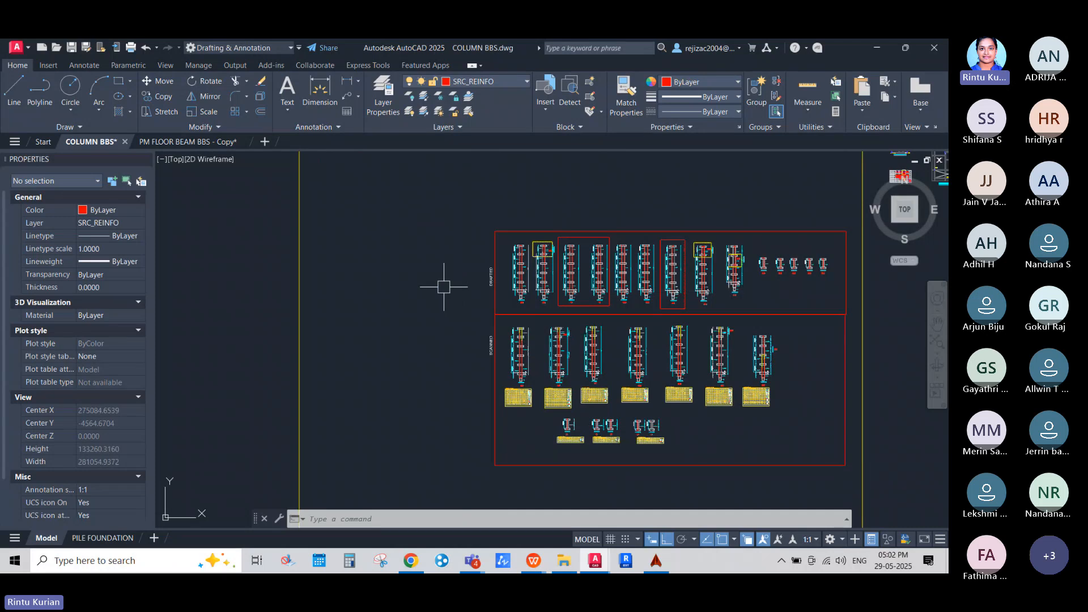
Erase the red circle and cross markings drawn over the column reinforcement schedule table.
{"action": "scroll", "coordinate": [445, 284], "scroll_direction": "down", "scroll_amount": 6}
{"action": "scroll", "coordinate": [461, 259], "scroll_direction": "up", "scroll_amount": 12}
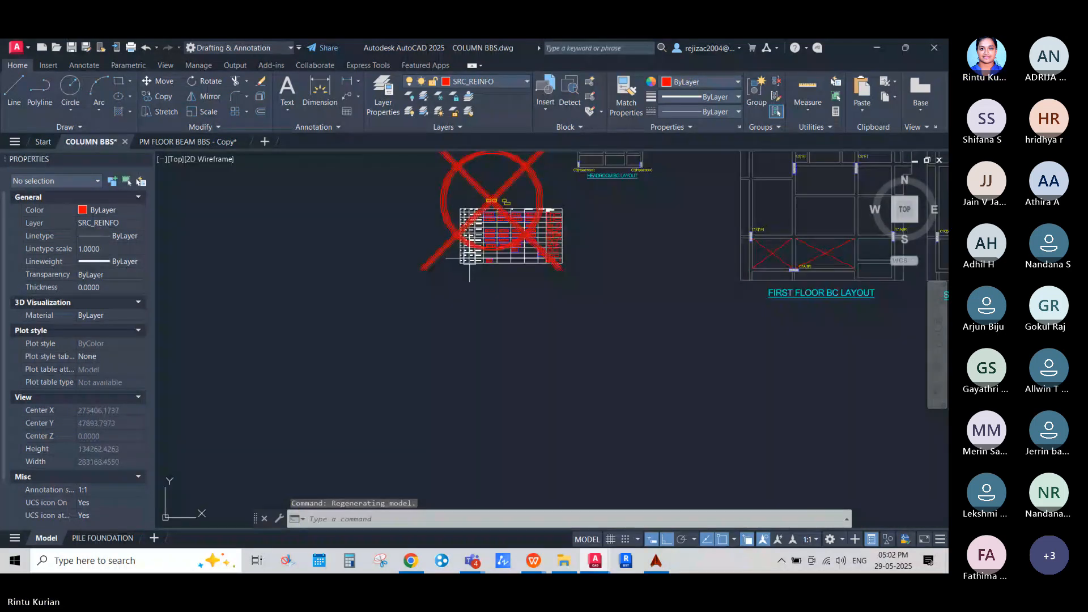
{"action": "middle_click_drag", "start_coordinate": [499, 185], "coordinate": [534, 243]}
{"action": "scroll", "coordinate": [534, 243], "scroll_direction": "up", "scroll_amount": 4}
{"action": "left_click", "coordinate": [535, 243]}
{"action": "left_click", "coordinate": [352, 228]}
{"action": "key", "text": "Delete"}
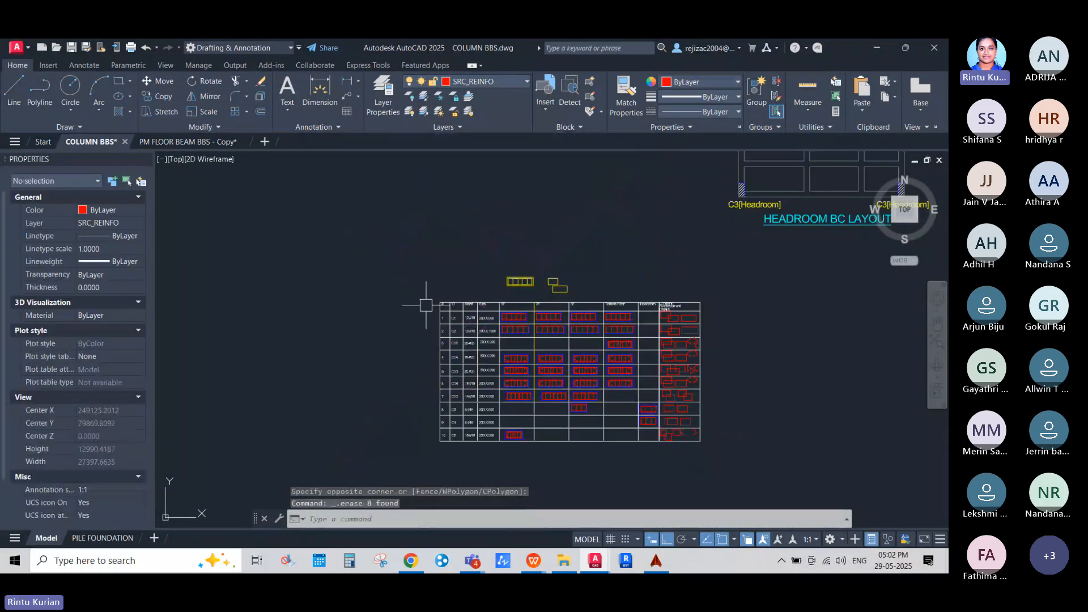
Review the column reinforcement table's sizes, bars and section sketches for each floor.
{"action": "scroll", "coordinate": [530, 305], "scroll_direction": "up", "scroll_amount": 4}
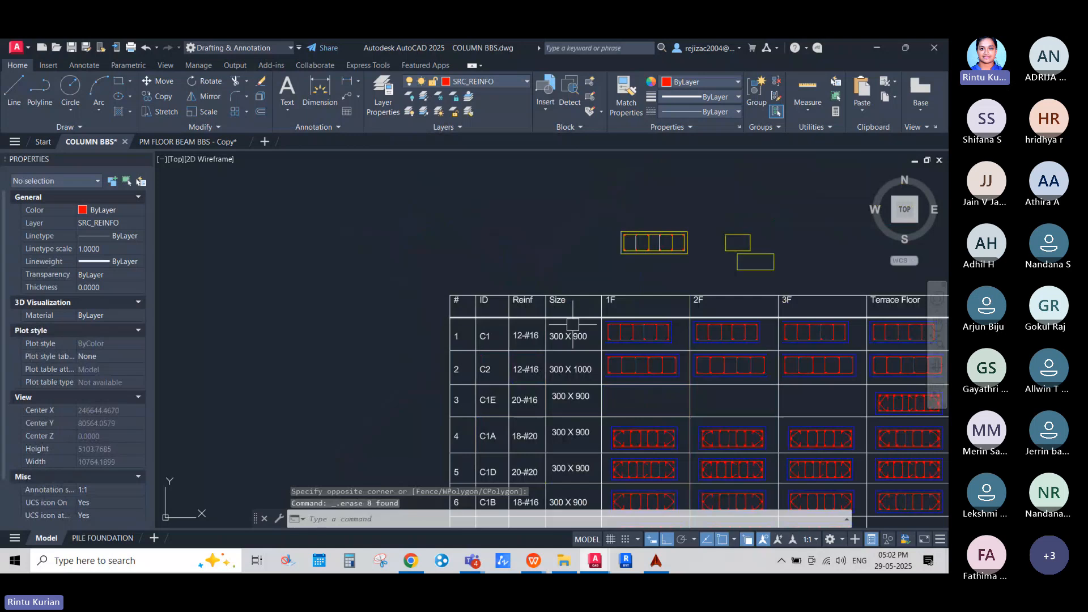
{"action": "scroll", "coordinate": [572, 324], "scroll_direction": "down", "scroll_amount": 2}
{"action": "middle_click_drag", "start_coordinate": [584, 363], "coordinate": [510, 344]}
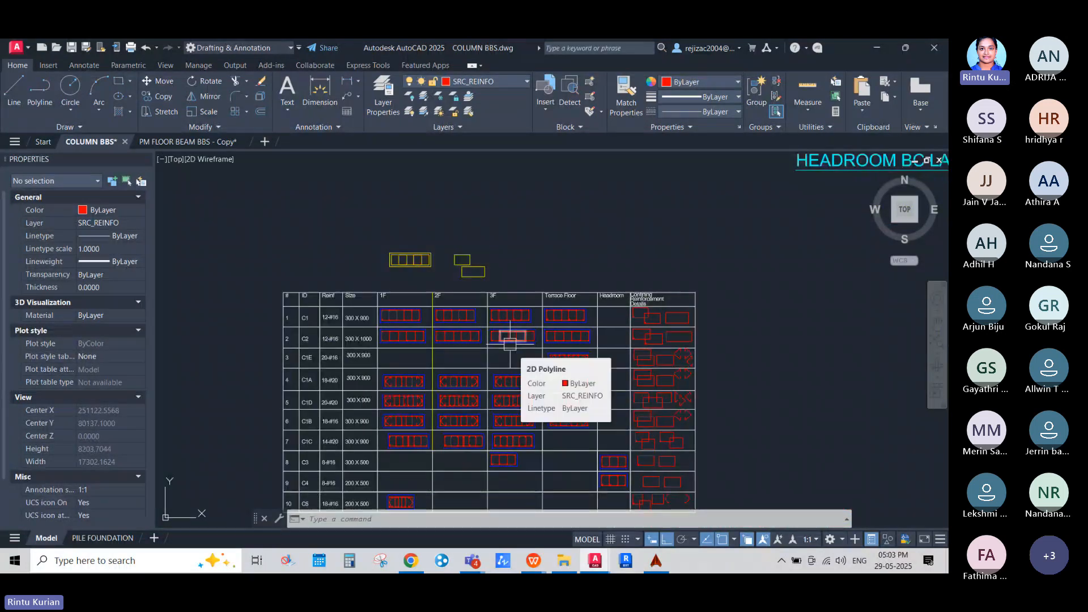
{"action": "scroll", "coordinate": [510, 343], "scroll_direction": "down", "scroll_amount": 4}
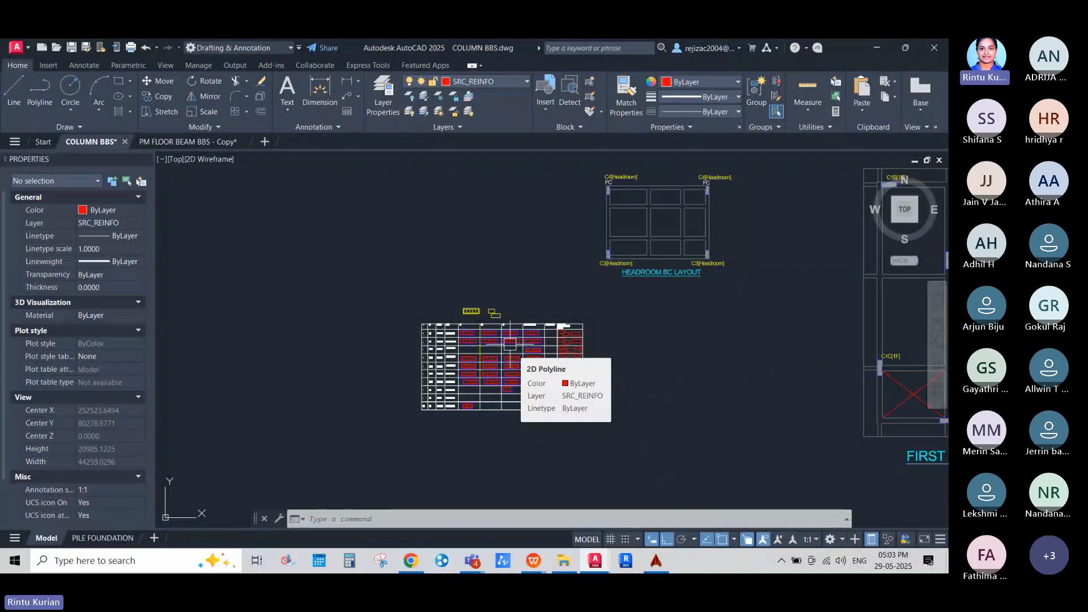
Go back to scanned column C1D and examine its ground floor reinforcement around the PL and GL levels.
{"action": "scroll", "coordinate": [500, 304], "scroll_direction": "down", "scroll_amount": 4}
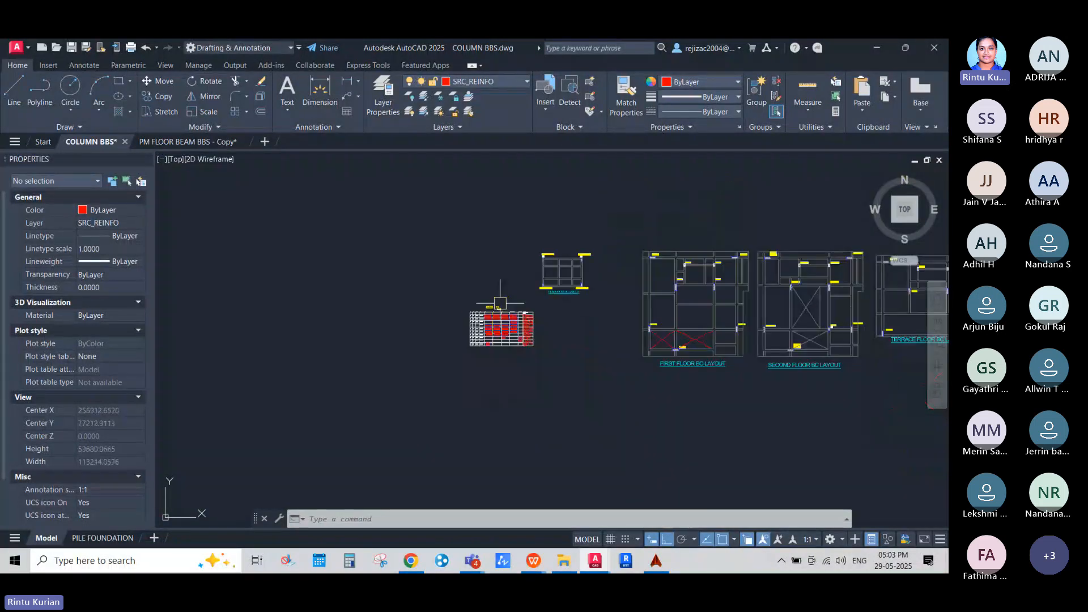
{"action": "scroll", "coordinate": [499, 304], "scroll_direction": "down", "scroll_amount": 2}
{"action": "scroll", "coordinate": [454, 432], "scroll_direction": "up", "scroll_amount": 6}
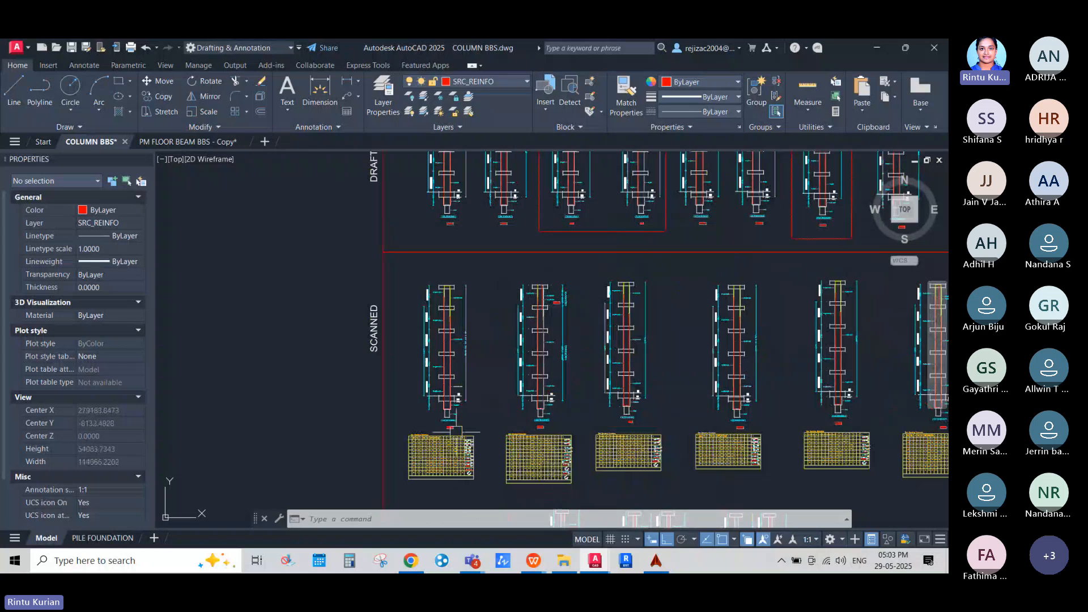
{"action": "scroll", "coordinate": [454, 431], "scroll_direction": "up", "scroll_amount": 6}
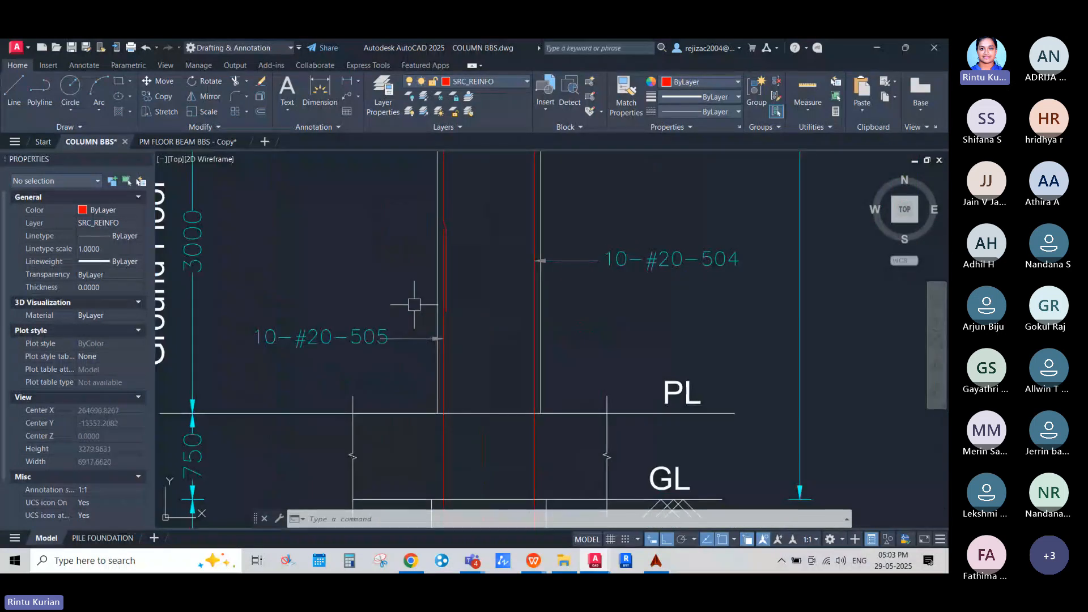
Examine scanned column C1D's ground floor bars and inspect its stirrup dimension #8@100-506, 507, 508 & 509.
{"action": "middle_click_drag", "start_coordinate": [416, 318], "coordinate": [475, 372]}
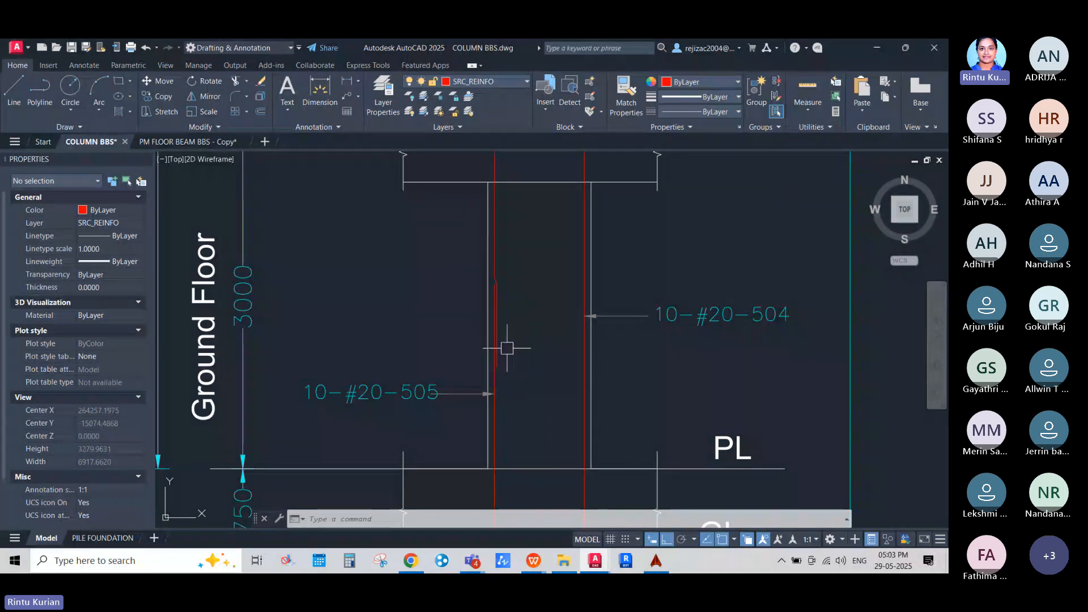
{"action": "scroll", "coordinate": [546, 449], "scroll_direction": "down", "scroll_amount": 5}
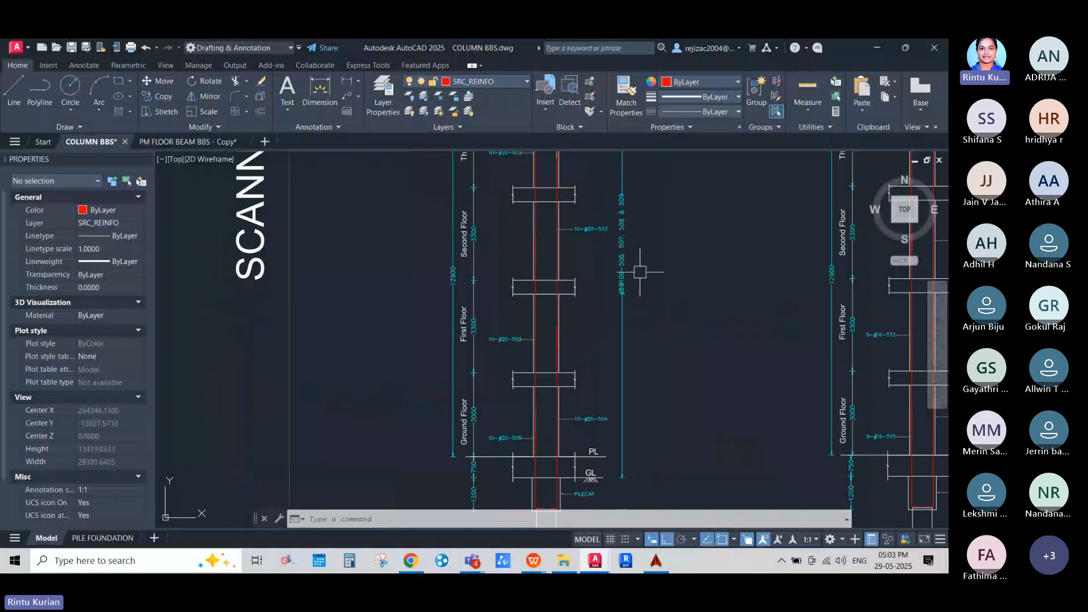
{"action": "left_click", "coordinate": [622, 377]}
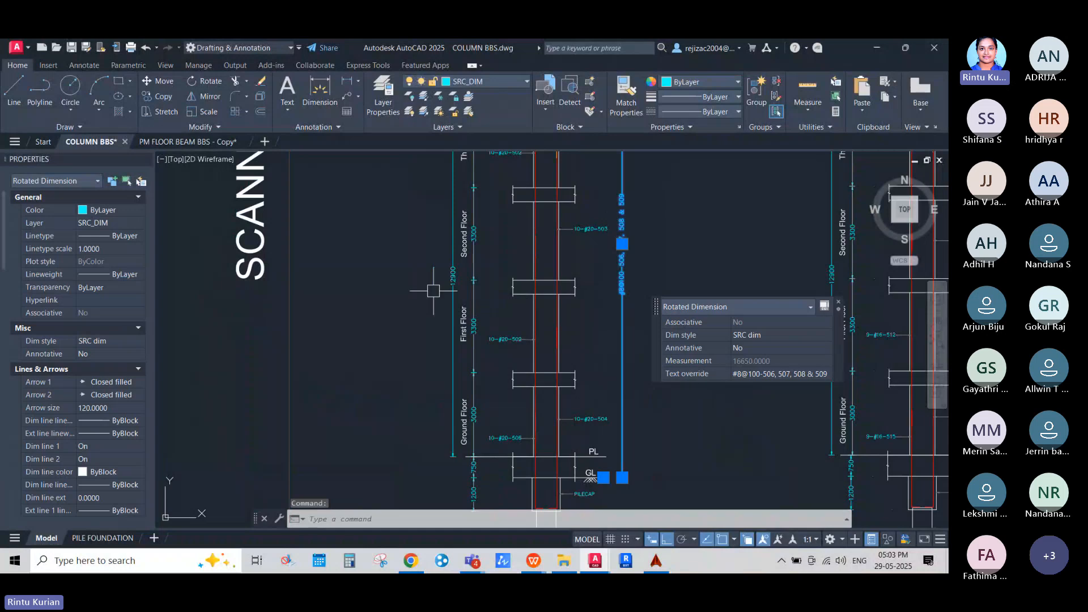
{"action": "scroll", "coordinate": [434, 291], "scroll_direction": "down", "scroll_amount": 4}
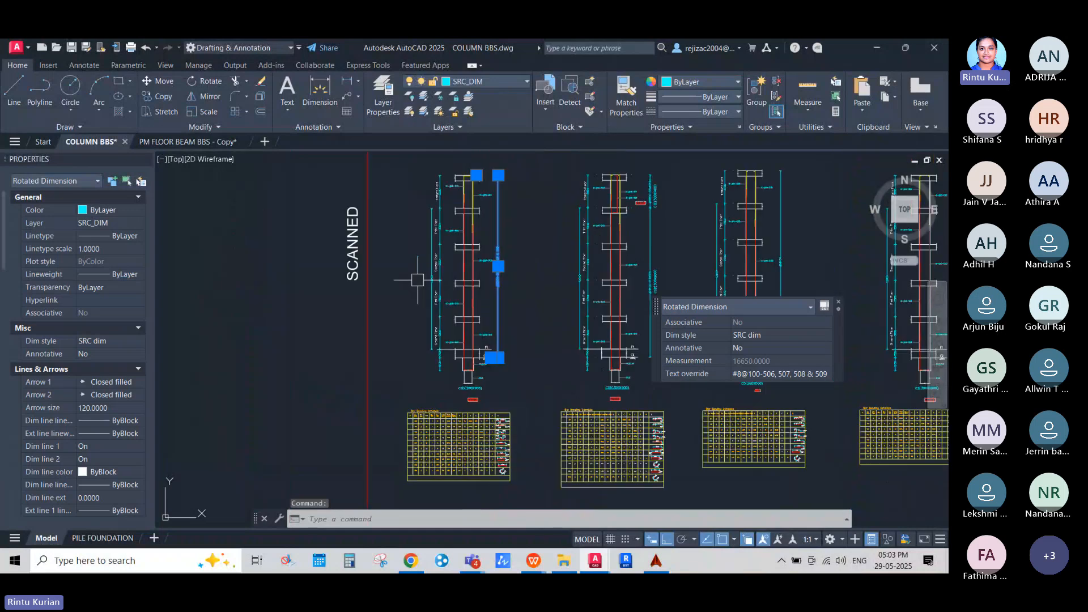
Read the stirrup rows 506 to 509 in column C1D's bar bending schedule.
{"action": "scroll", "coordinate": [418, 279], "scroll_direction": "down", "scroll_amount": 2}
{"action": "scroll", "coordinate": [433, 432], "scroll_direction": "up", "scroll_amount": 2}
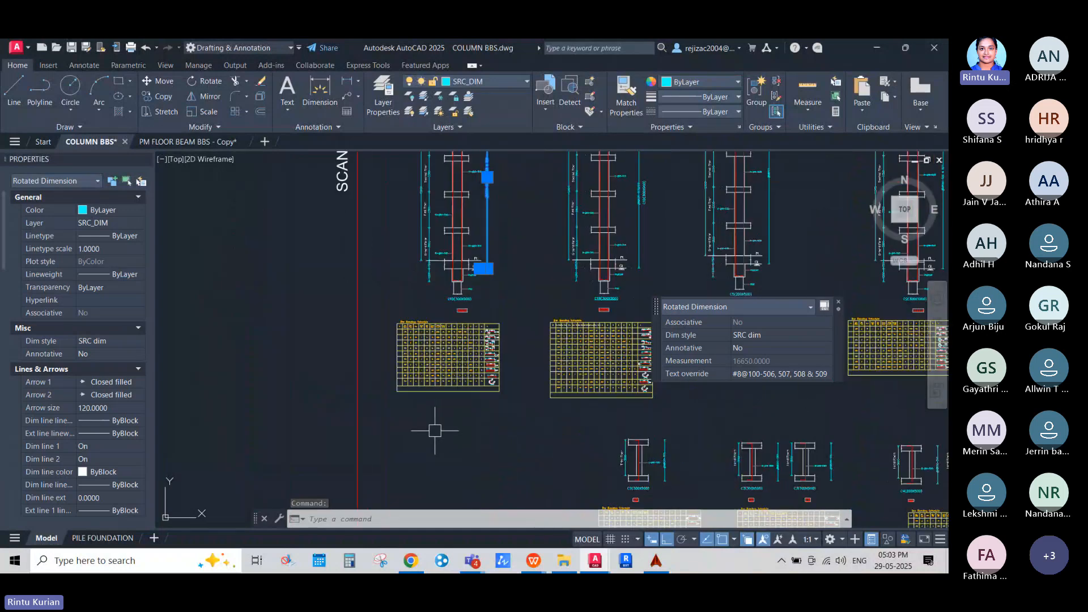
{"action": "scroll", "coordinate": [421, 340], "scroll_direction": "up", "scroll_amount": 4}
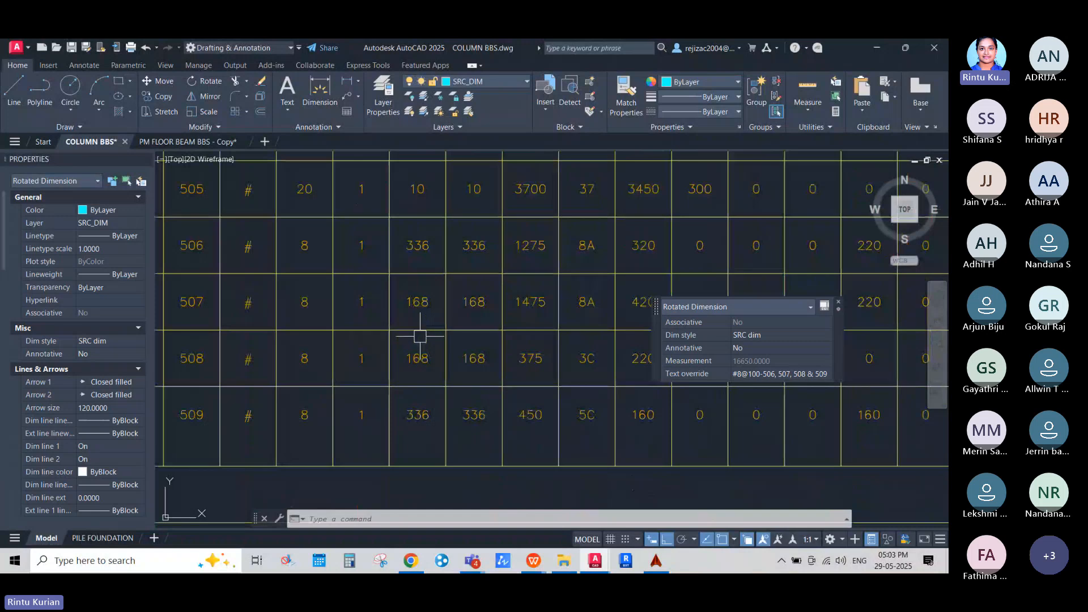
{"action": "scroll", "coordinate": [421, 341], "scroll_direction": "down", "scroll_amount": 5}
{"action": "scroll", "coordinate": [483, 367], "scroll_direction": "up", "scroll_amount": 5}
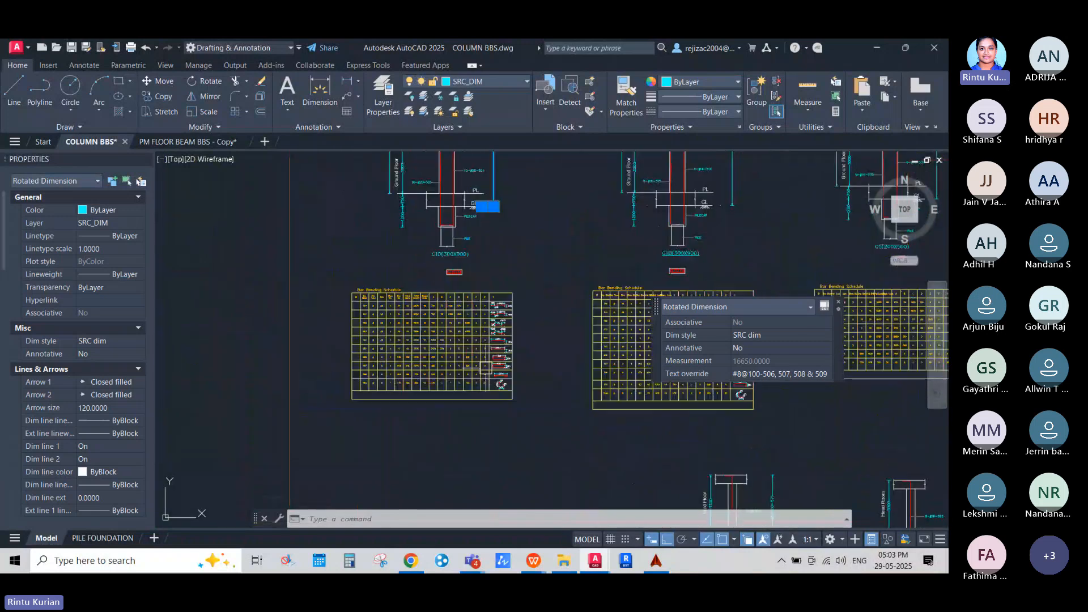
{"action": "scroll", "coordinate": [541, 393], "scroll_direction": "down", "scroll_amount": 3}
{"action": "scroll", "coordinate": [541, 393], "scroll_direction": "down", "scroll_amount": 5}
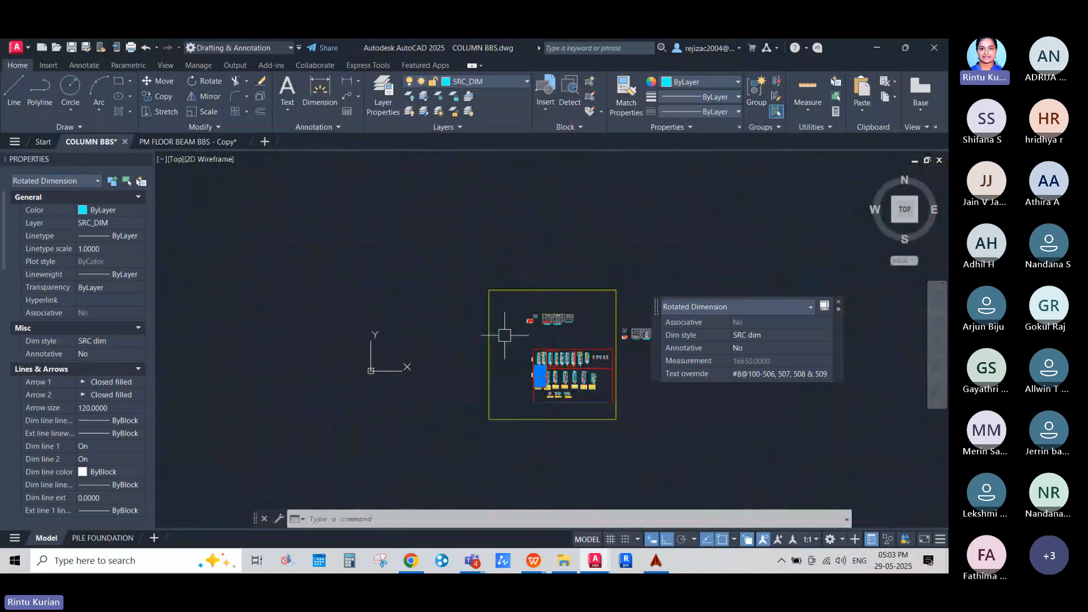
Inspect the overlapping stirrup outlines of the first-row 3F section in the column reinforcement table.
{"action": "scroll", "coordinate": [617, 318], "scroll_direction": "up", "scroll_amount": 3}
{"action": "middle_click_drag", "start_coordinate": [589, 328], "coordinate": [458, 332]}
{"action": "scroll", "coordinate": [544, 323], "scroll_direction": "up", "scroll_amount": 6}
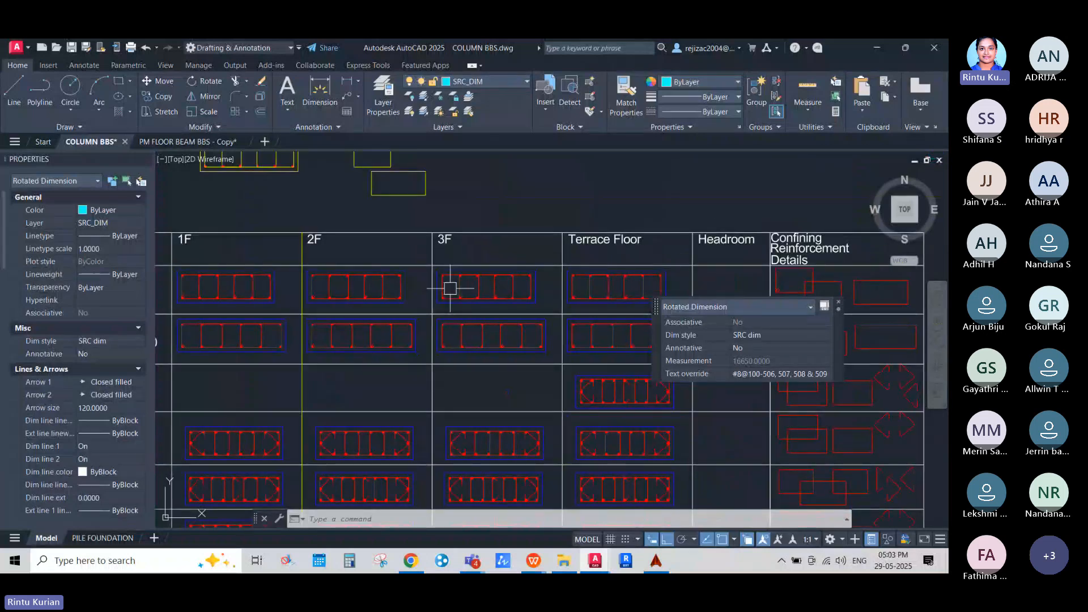
{"action": "scroll", "coordinate": [450, 289], "scroll_direction": "up", "scroll_amount": 2}
{"action": "left_click", "coordinate": [495, 277]}
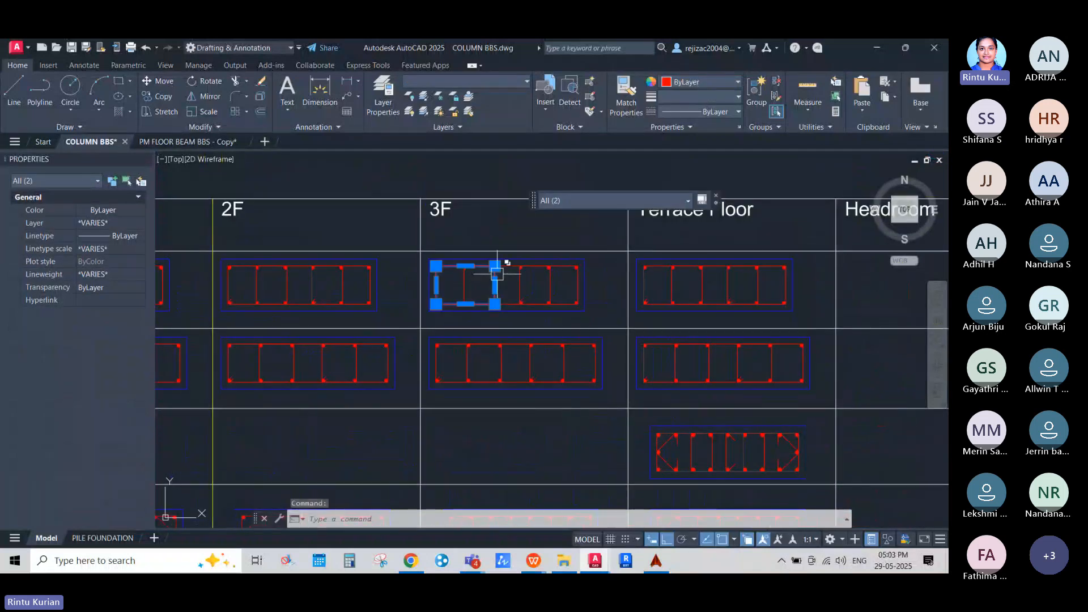
{"action": "key", "text": "Escape"}
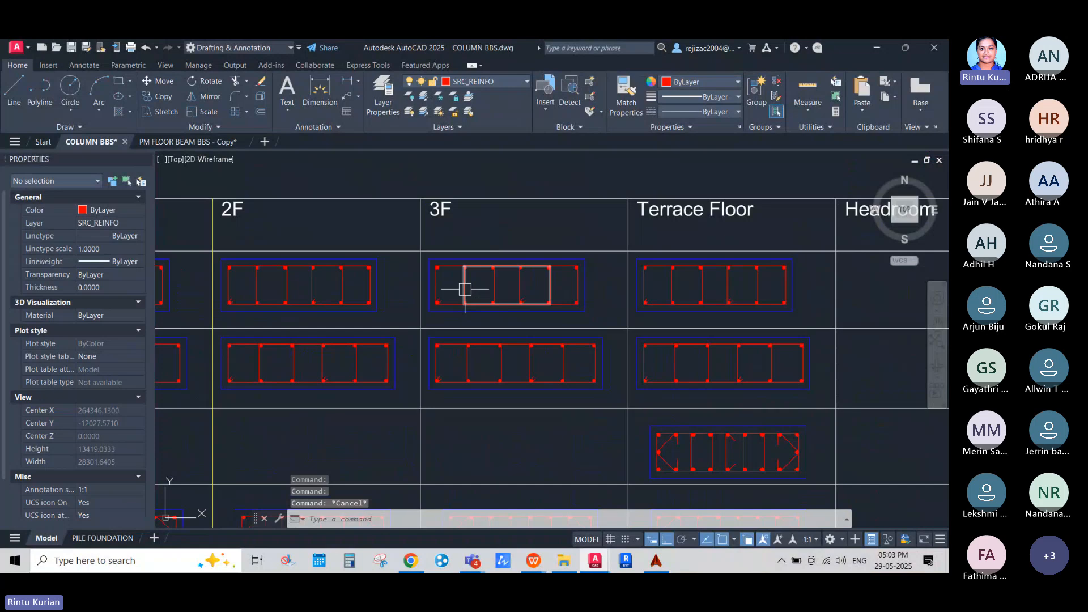
{"action": "left_click", "coordinate": [465, 289]}
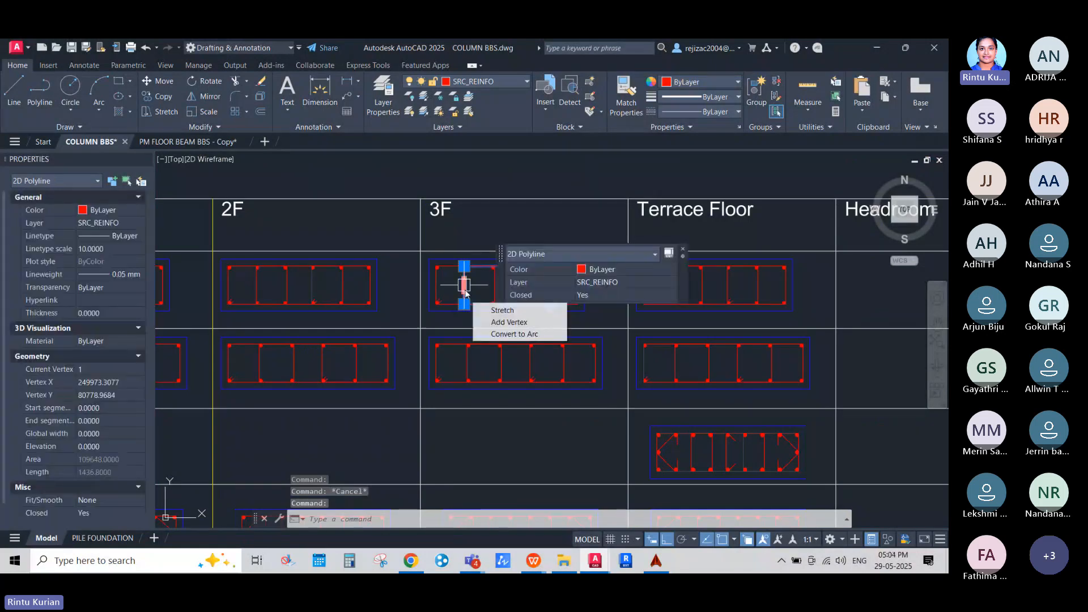
{"action": "key", "text": "Escape"}
Return to column C1D's bar bending schedule and check the stirrup quantities and shapes for bars 506 to 509.
{"action": "scroll", "coordinate": [446, 223], "scroll_direction": "down", "scroll_amount": 5}
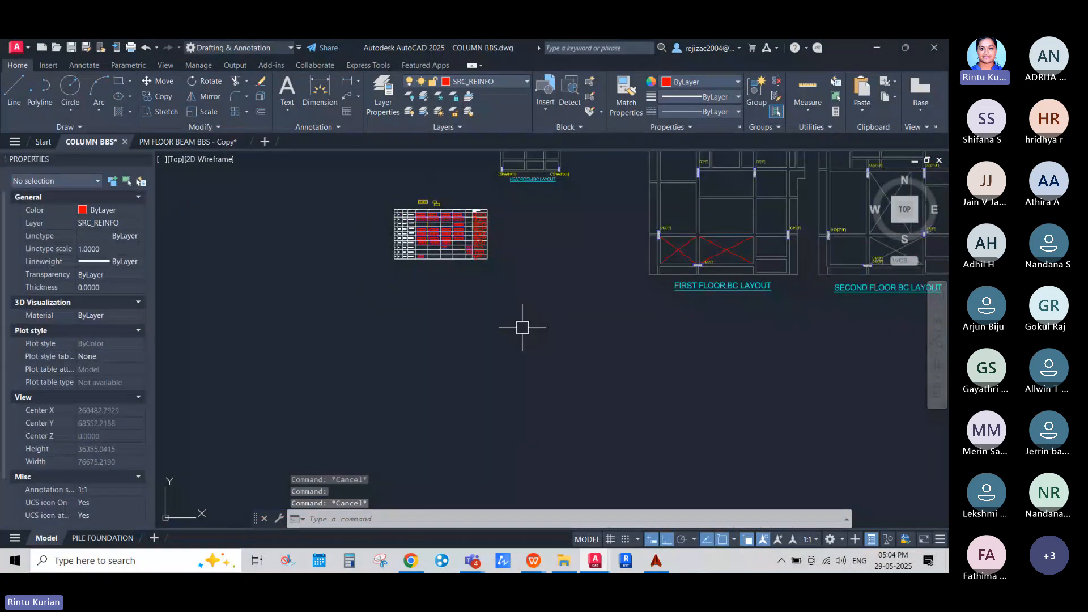
{"action": "scroll", "coordinate": [565, 395], "scroll_direction": "down", "scroll_amount": 4}
{"action": "middle_click_drag", "start_coordinate": [566, 395], "coordinate": [528, 284]}
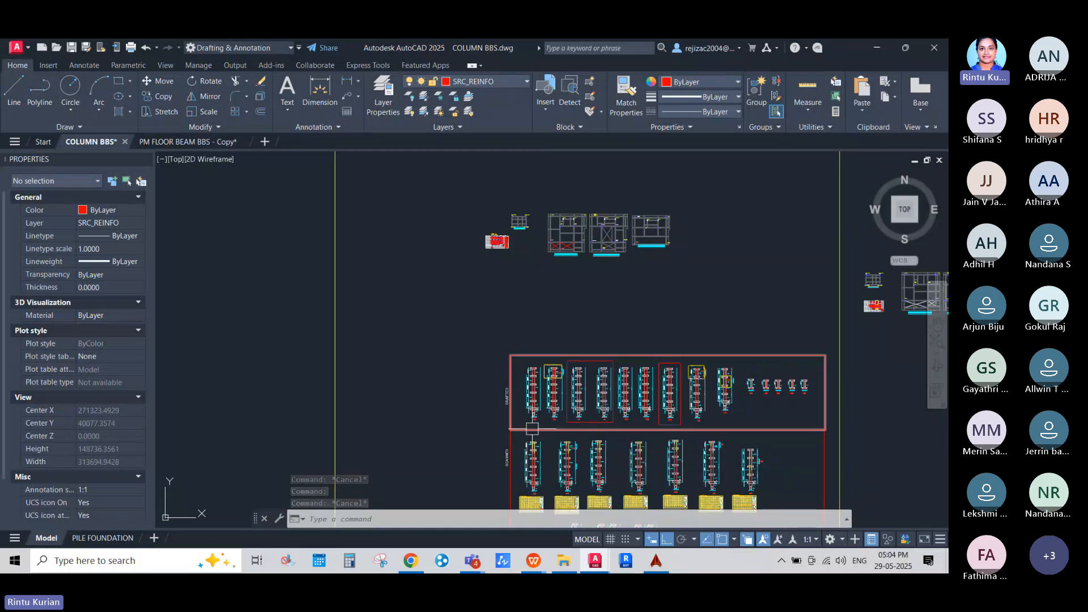
{"action": "scroll", "coordinate": [519, 419], "scroll_direction": "up", "scroll_amount": 4}
{"action": "mouse_move", "coordinate": [581, 421]}
{"action": "middle_mouse_down"}
{"action": "mouse_move", "coordinate": [528, 366]}
{"action": "mouse_move", "coordinate": [525, 256]}
{"action": "middle_mouse_up"}
{"action": "scroll", "coordinate": [518, 454], "scroll_direction": "up", "scroll_amount": 4}
{"action": "middle_click_drag", "start_coordinate": [548, 508], "coordinate": [571, 386]}
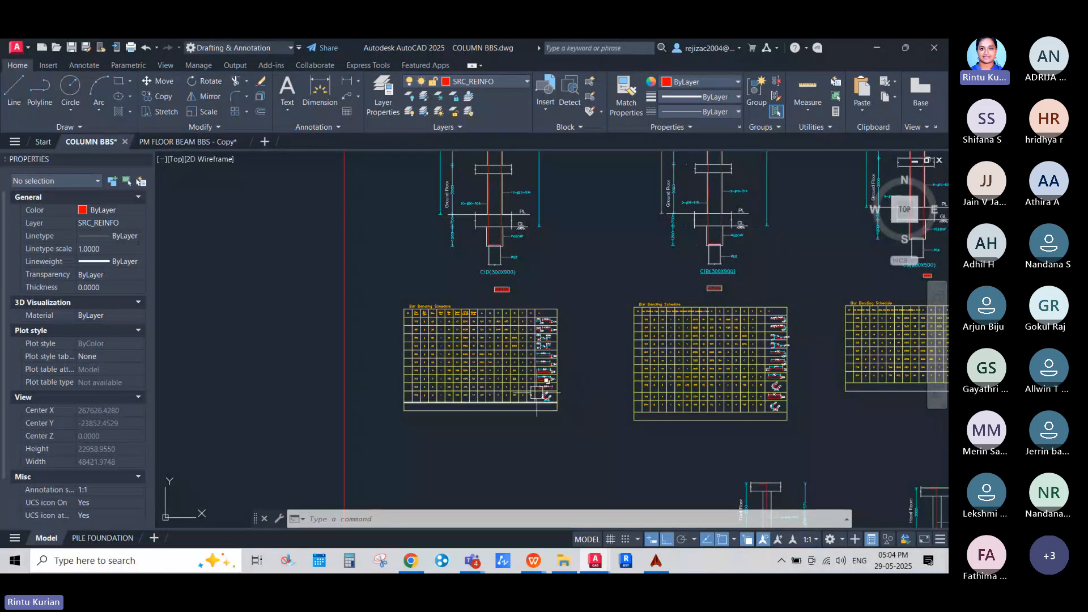
{"action": "scroll", "coordinate": [537, 392], "scroll_direction": "up", "scroll_amount": 6}
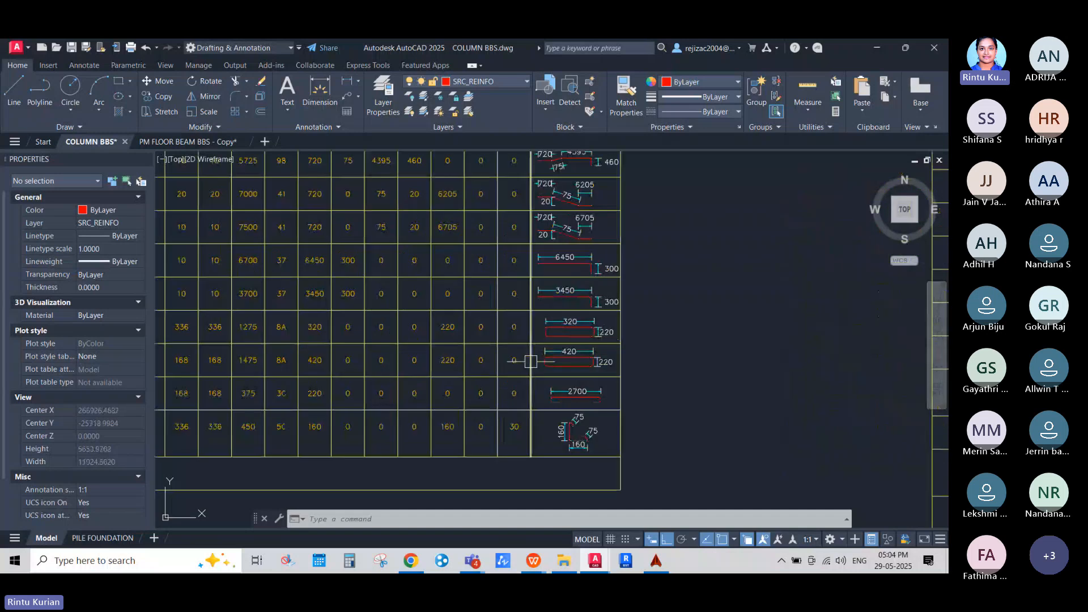
{"action": "middle_click_drag", "start_coordinate": [334, 363], "coordinate": [506, 365]}
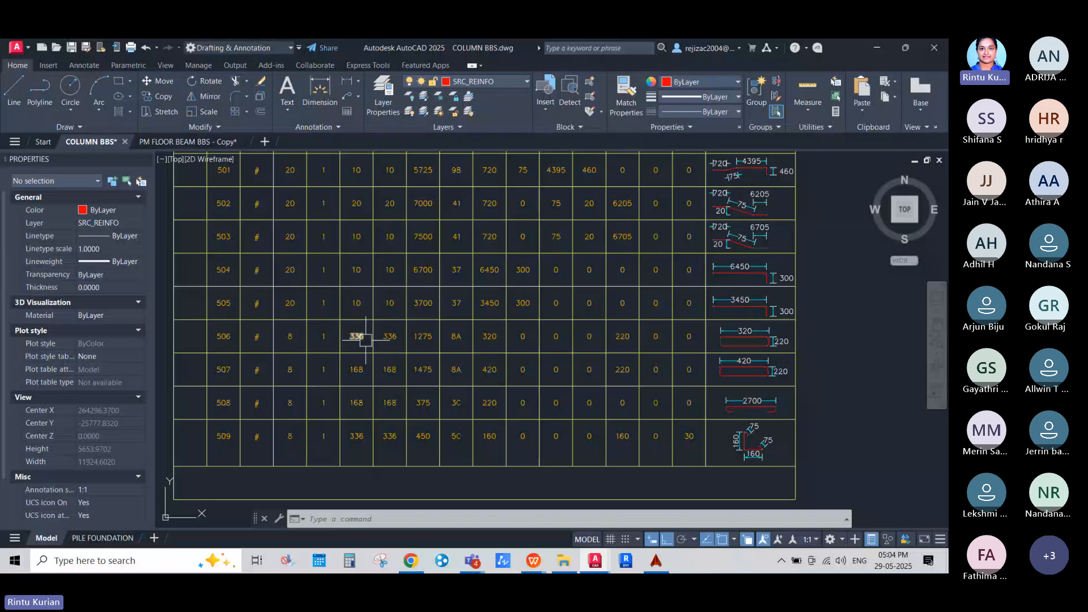
Inspect the hidden beam outline lines crossing column C1D at the joint between the ground and first floors.
{"action": "scroll", "coordinate": [365, 340], "scroll_direction": "down", "scroll_amount": 8}
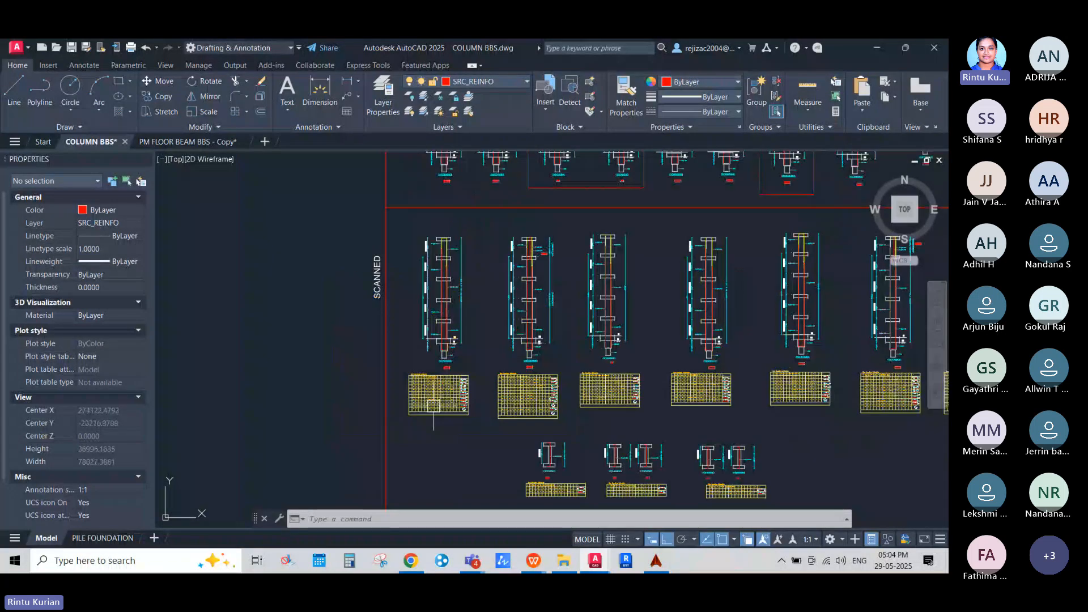
{"action": "scroll", "coordinate": [448, 286], "scroll_direction": "up", "scroll_amount": 2}
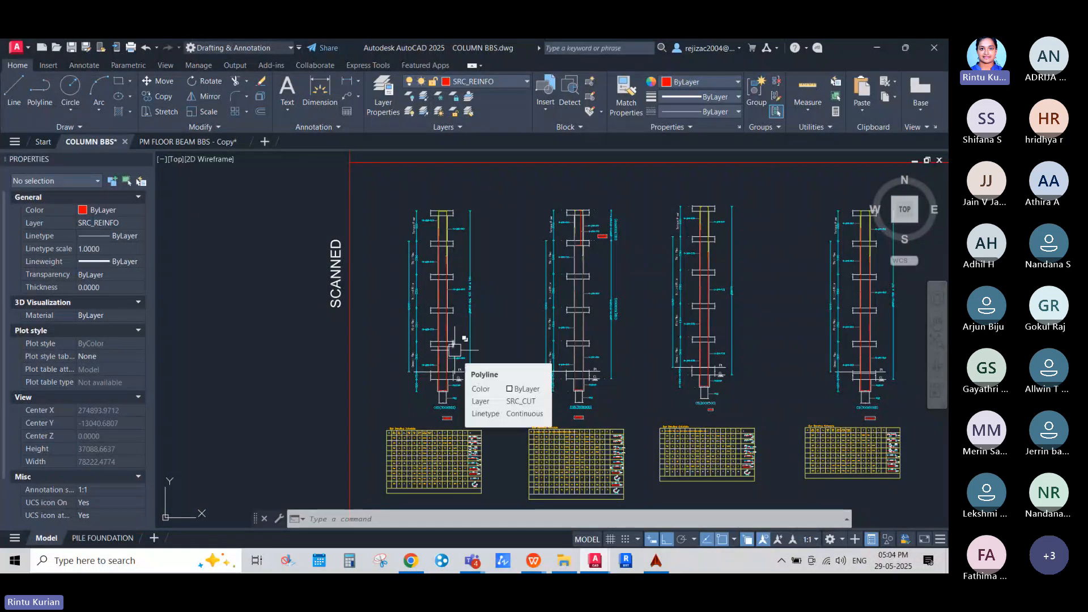
{"action": "scroll", "coordinate": [451, 347], "scroll_direction": "up", "scroll_amount": 5}
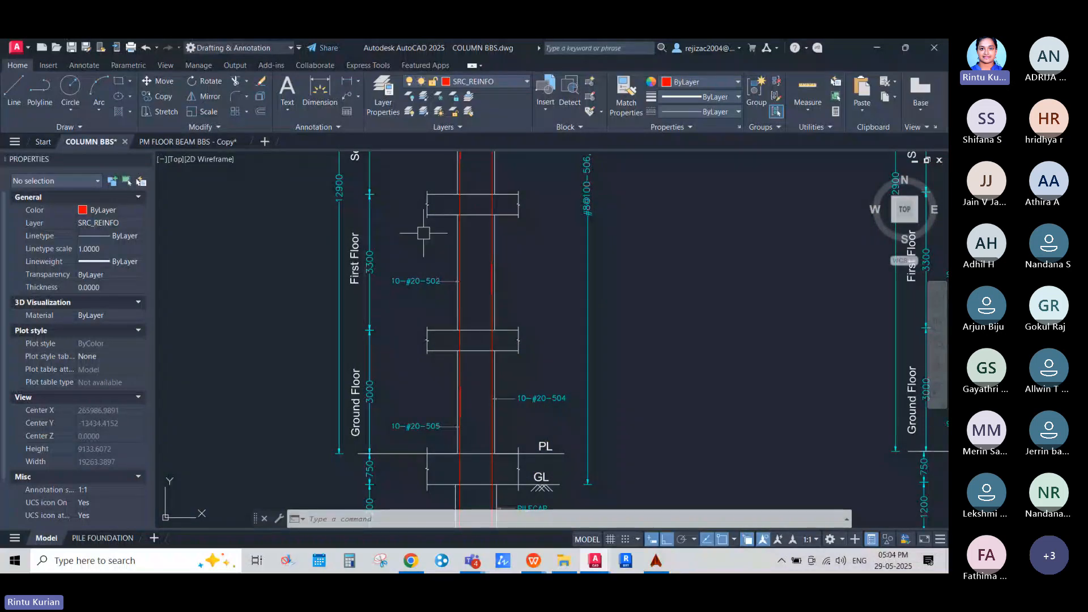
{"action": "scroll", "coordinate": [423, 234], "scroll_direction": "down", "scroll_amount": 1}
{"action": "scroll", "coordinate": [457, 316], "scroll_direction": "up", "scroll_amount": 1}
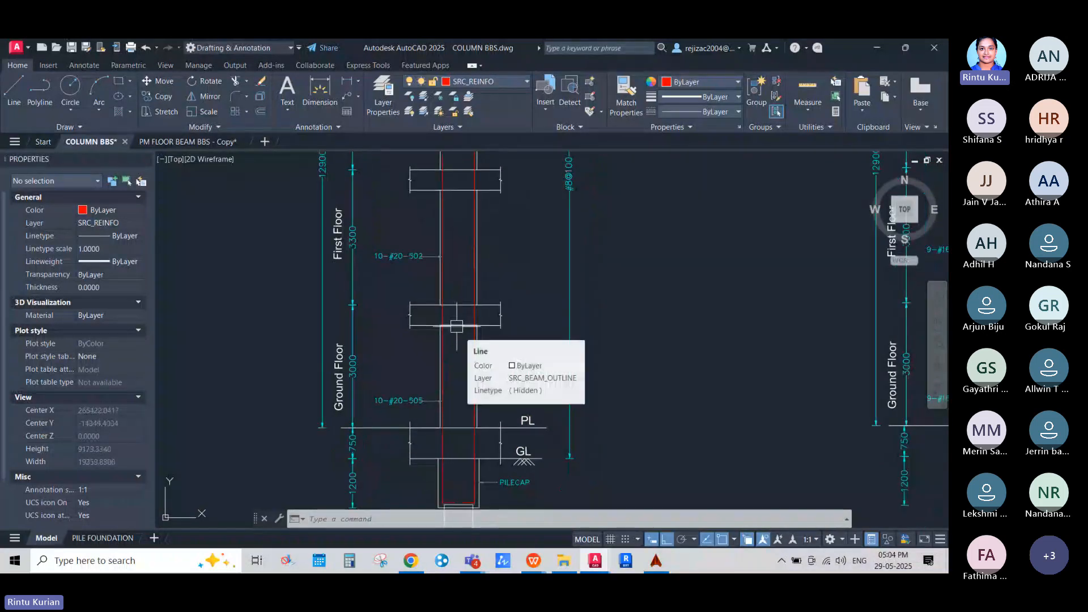
{"action": "left_click", "coordinate": [457, 326]}
{"action": "scroll", "coordinate": [458, 328], "scroll_direction": "up", "scroll_amount": 2}
{"action": "scroll", "coordinate": [459, 329], "scroll_direction": "up", "scroll_amount": 4}
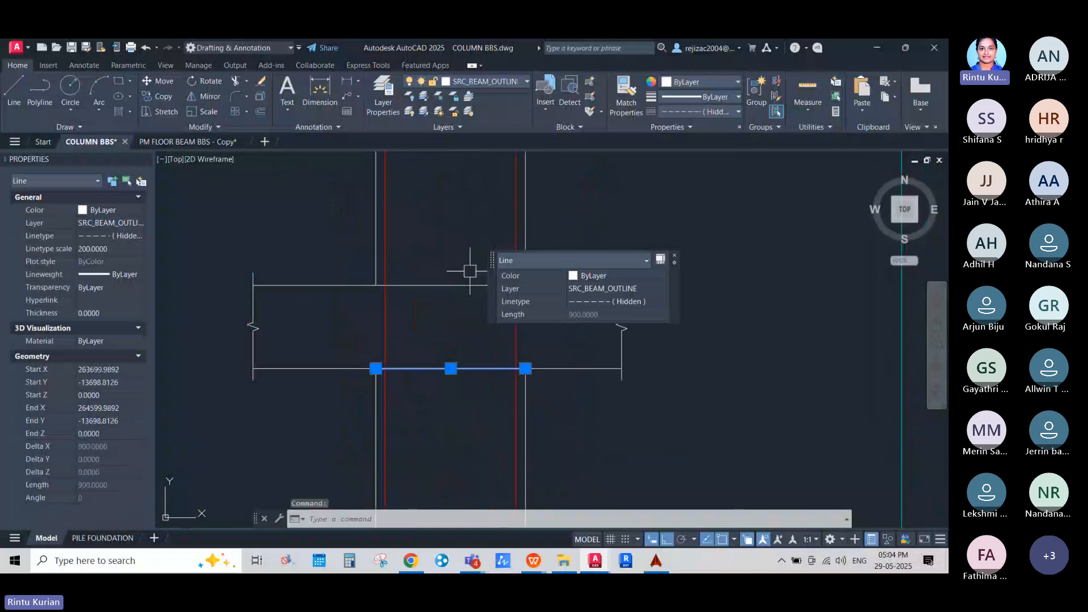
{"action": "left_click", "coordinate": [451, 285]}
{"action": "key", "text": "Escape"}
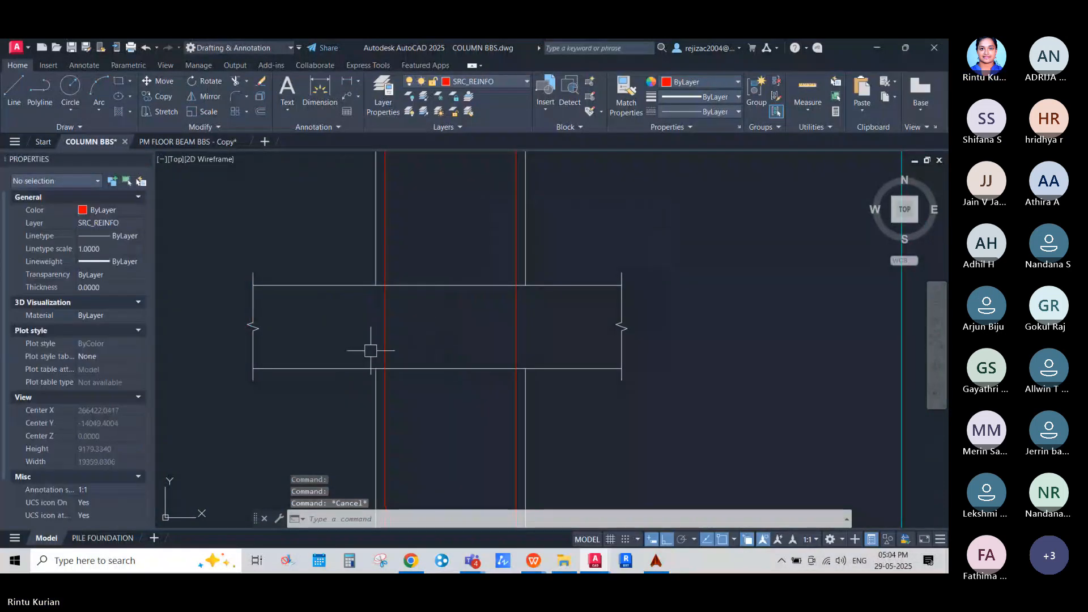
Inspect the beam outlines and cut lines on both sides of column C1D at the same floor joint.
{"action": "left_click", "coordinate": [340, 426]}
{"action": "left_click", "coordinate": [288, 236]}
{"action": "key", "text": "Escape"}
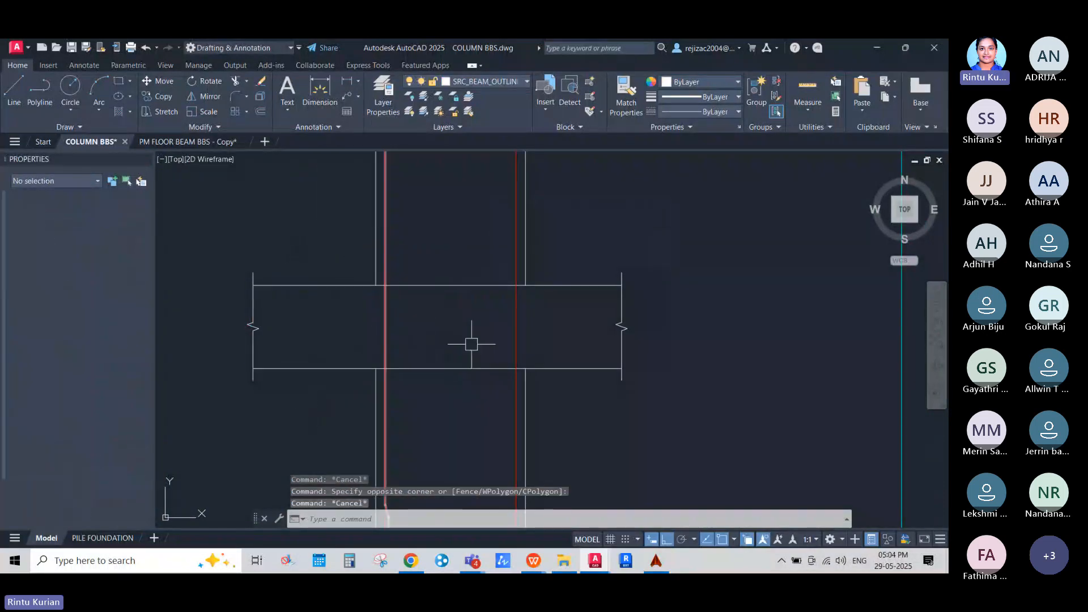
{"action": "left_click", "coordinate": [588, 397]}
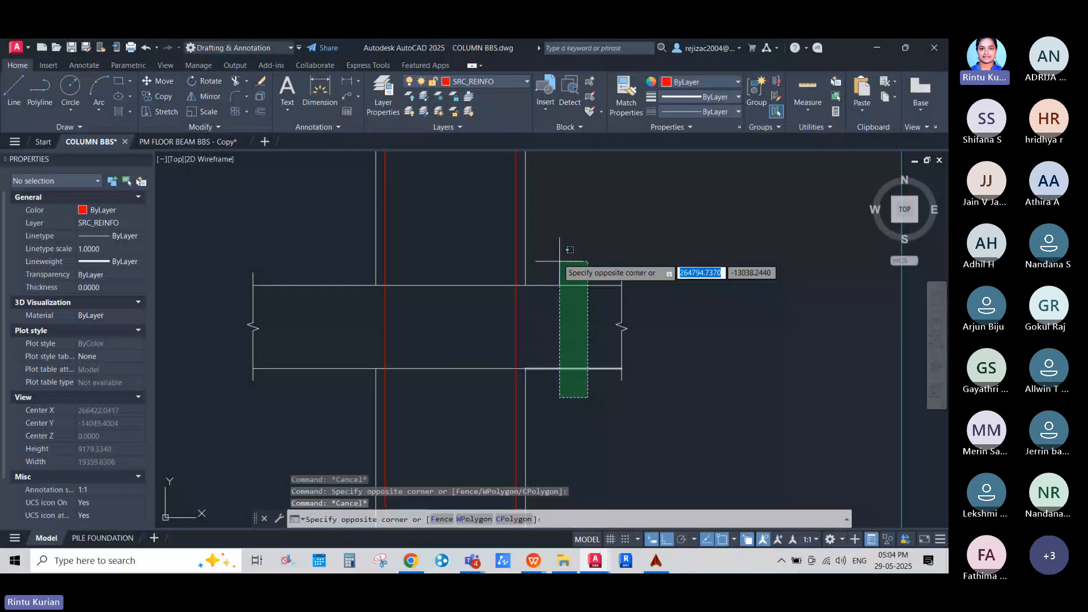
{"action": "key", "text": "Escape"}
{"action": "scroll", "coordinate": [503, 326], "scroll_direction": "down", "scroll_amount": 8}
{"action": "scroll", "coordinate": [503, 339], "scroll_direction": "up", "scroll_amount": 6}
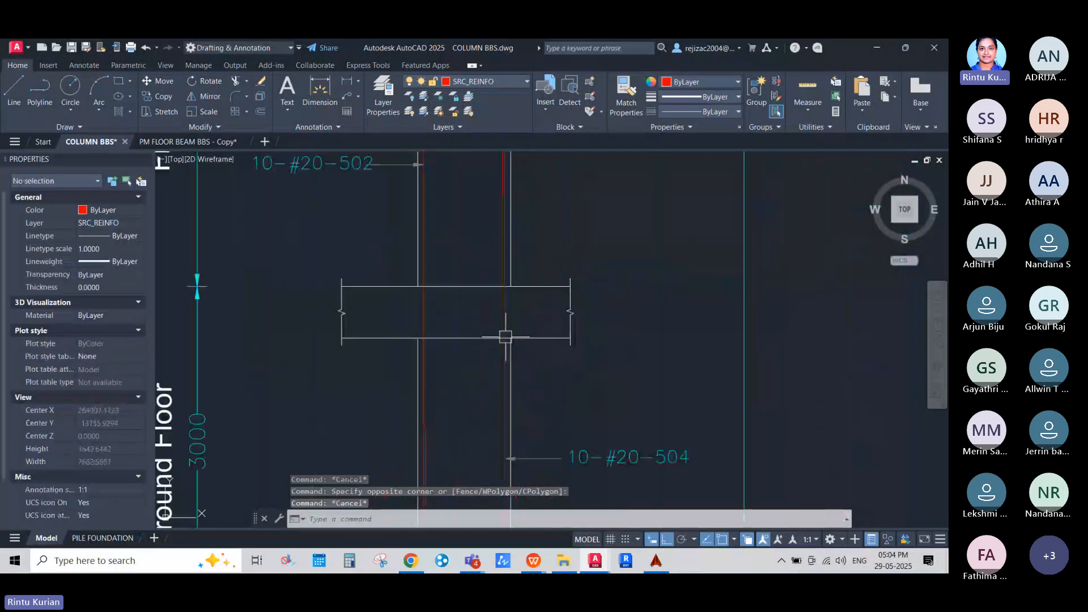
{"action": "left_click", "coordinate": [548, 286]}
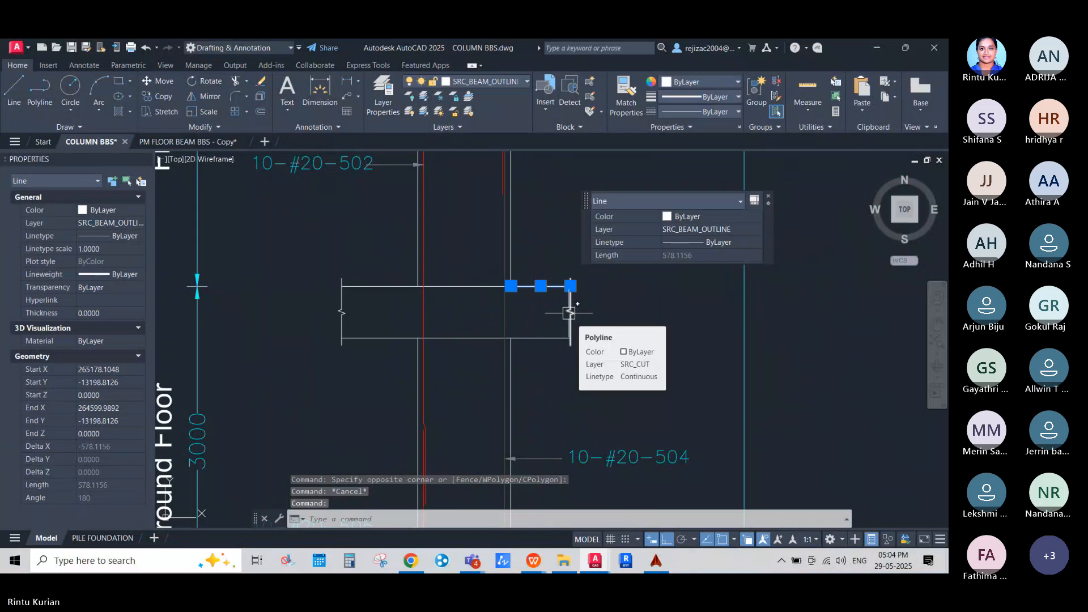
{"action": "key", "text": "Escape"}
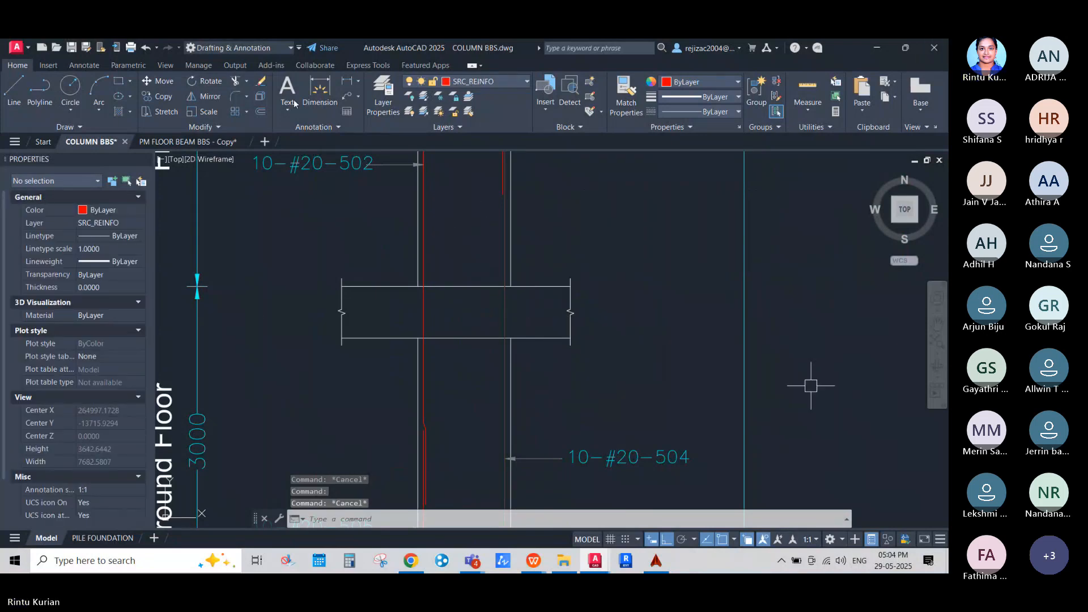
Review column C1D's lower elevation and its ground floor bars between the beam joint and PL.
{"action": "scroll", "coordinate": [570, 432], "scroll_direction": "down", "scroll_amount": 6}
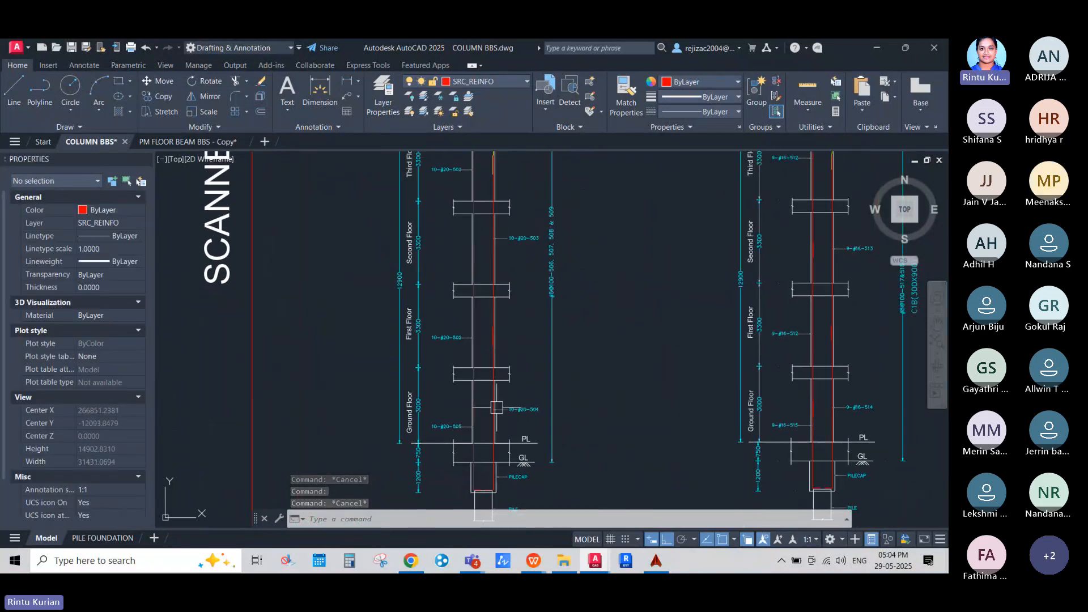
{"action": "scroll", "coordinate": [497, 407], "scroll_direction": "down", "scroll_amount": 2}
{"action": "scroll", "coordinate": [493, 417], "scroll_direction": "up", "scroll_amount": 2}
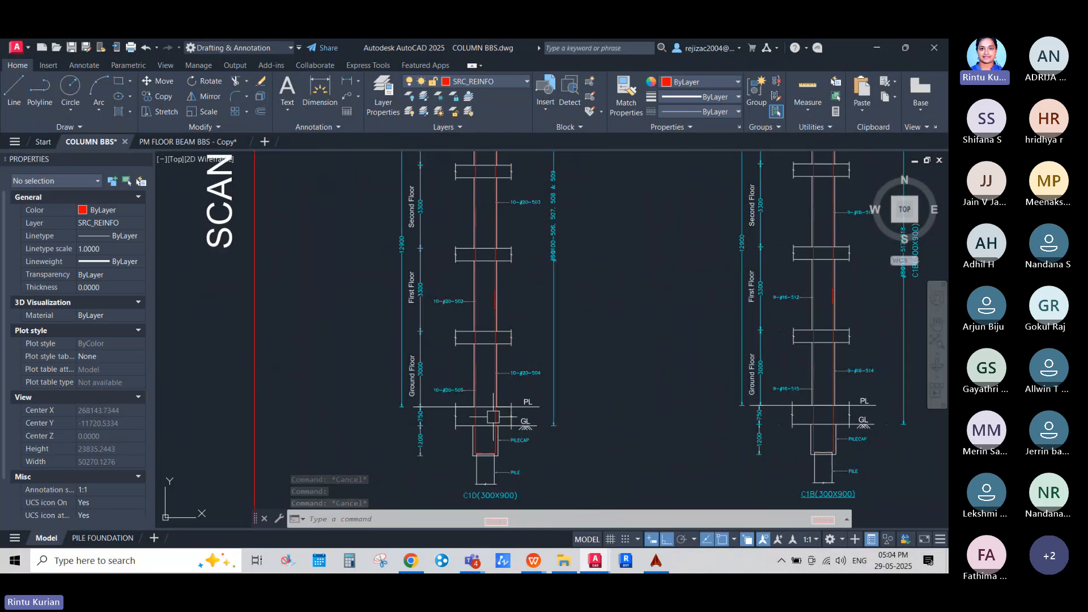
{"action": "scroll", "coordinate": [493, 417], "scroll_direction": "up", "scroll_amount": 6}
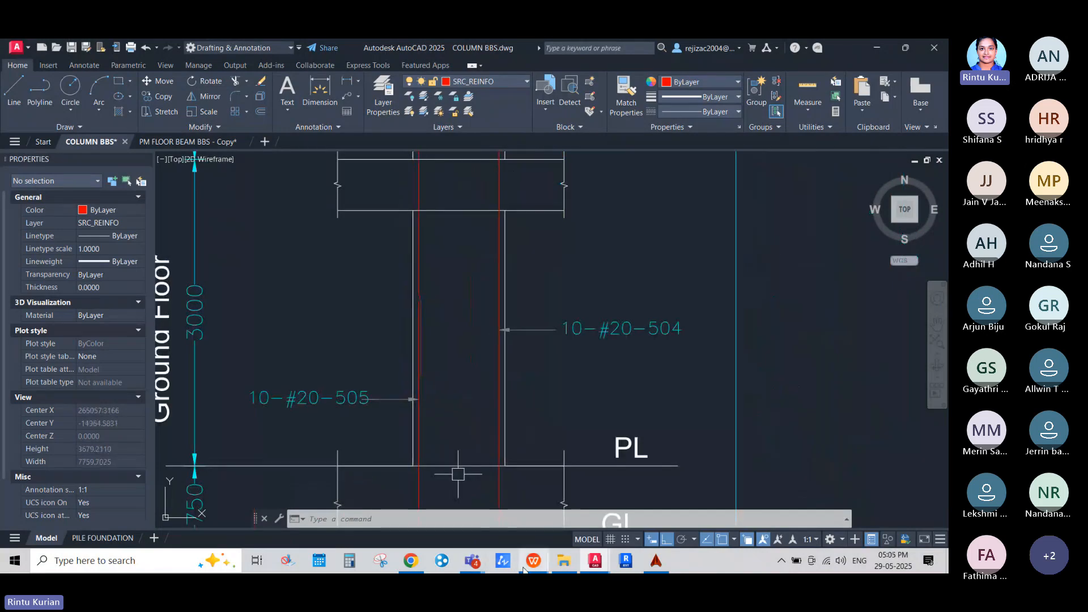
Switch to WPS Office and open ST 200-225 SIGNED DRAWINGS 1.pdf from the recent files.
{"action": "mouse_move", "coordinate": [524, 569]}
{"action": "left_click", "coordinate": [49, 486]}
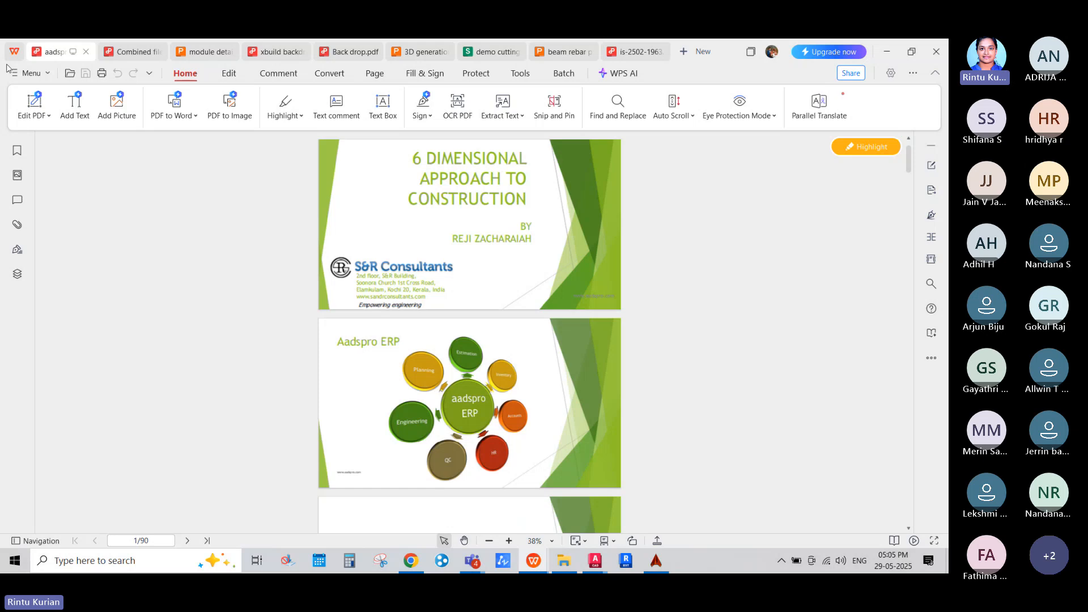
{"action": "left_click", "coordinate": [14, 52]}
{"action": "scroll", "coordinate": [289, 397], "scroll_direction": "up", "scroll_amount": 5}
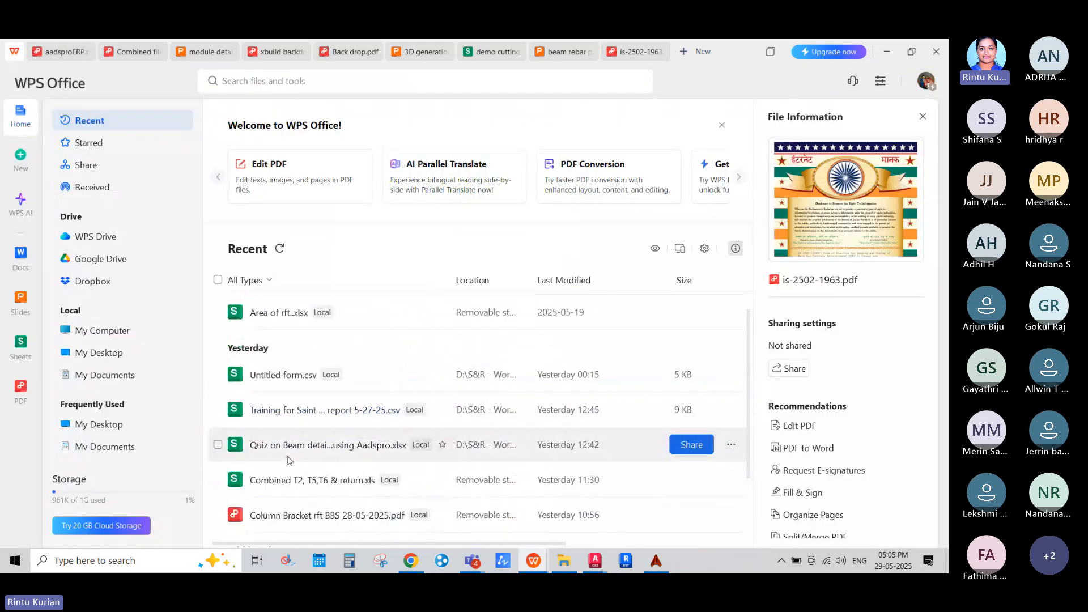
{"action": "scroll", "coordinate": [299, 477], "scroll_direction": "down", "scroll_amount": 1}
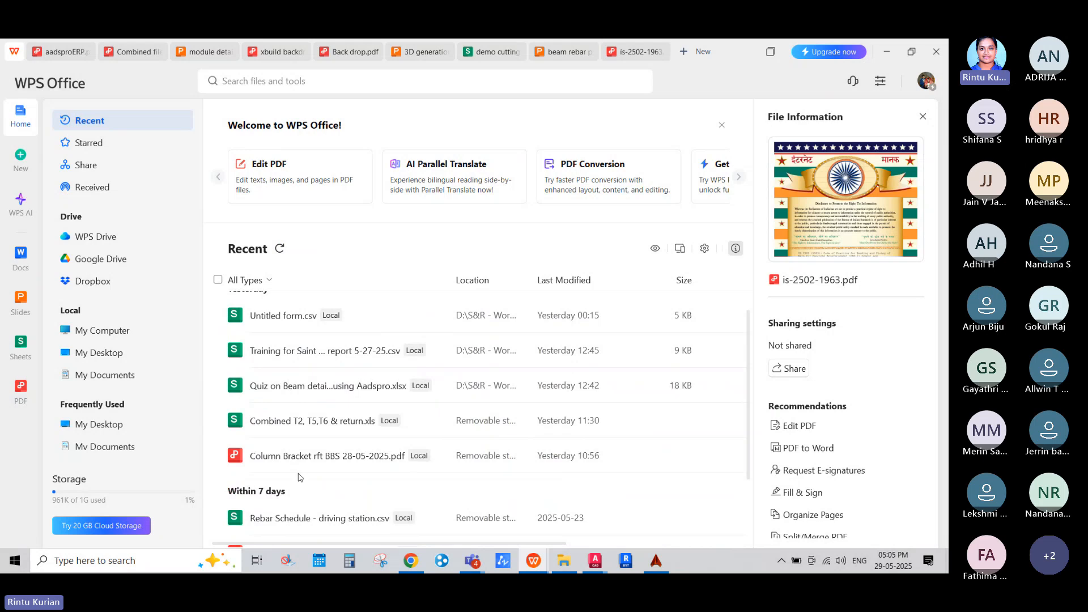
{"action": "scroll", "coordinate": [300, 477], "scroll_direction": "down", "scroll_amount": 3}
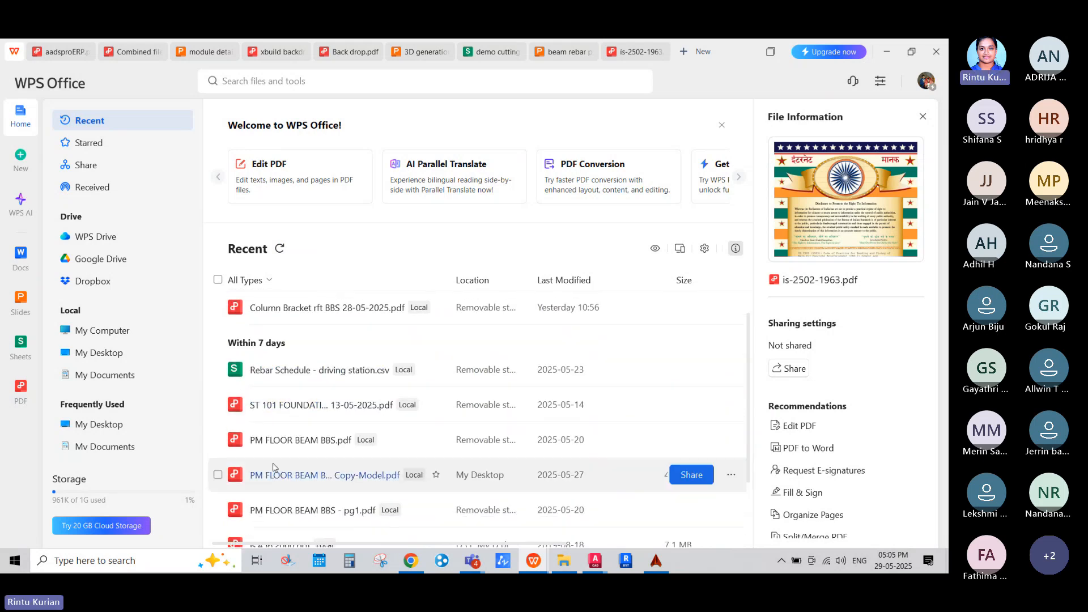
{"action": "scroll", "coordinate": [286, 445], "scroll_direction": "down", "scroll_amount": 2}
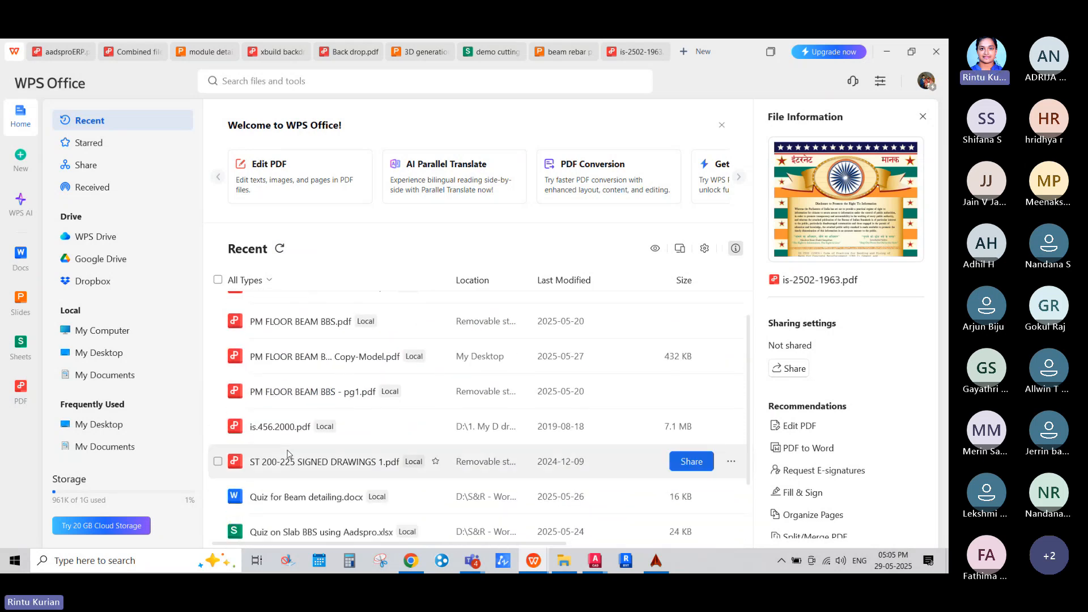
{"action": "double_click", "coordinate": [289, 460]}
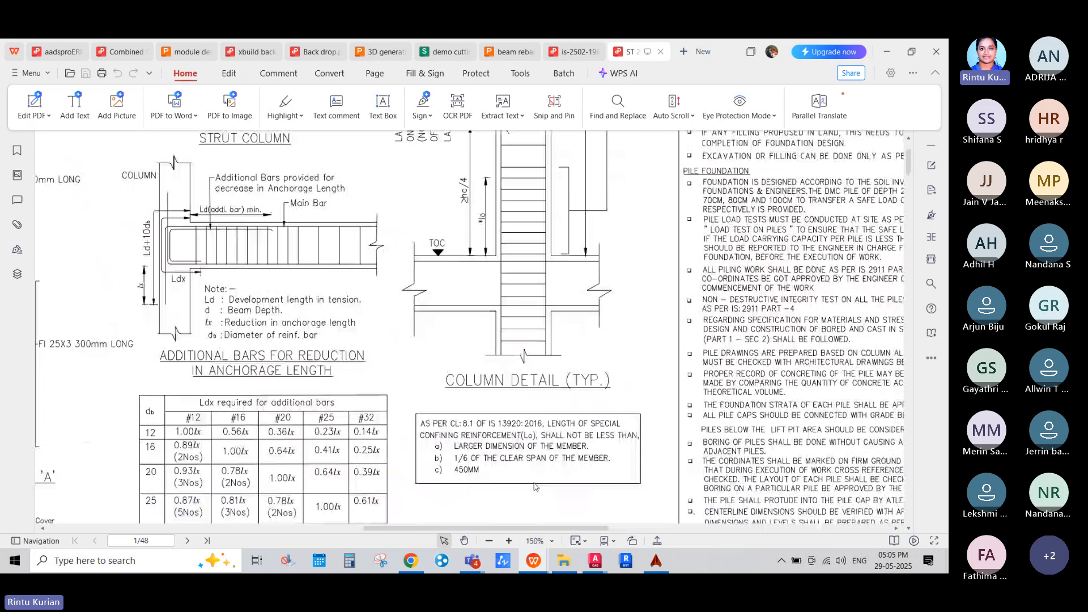
Examine the typical column detail's splice zone, lapping note and special confinement reinforcement zones between the floor levels.
{"action": "scroll", "coordinate": [502, 493], "scroll_direction": "up", "scroll_amount": 1}
{"action": "scroll", "coordinate": [502, 493], "scroll_direction": "up", "scroll_amount": 5}
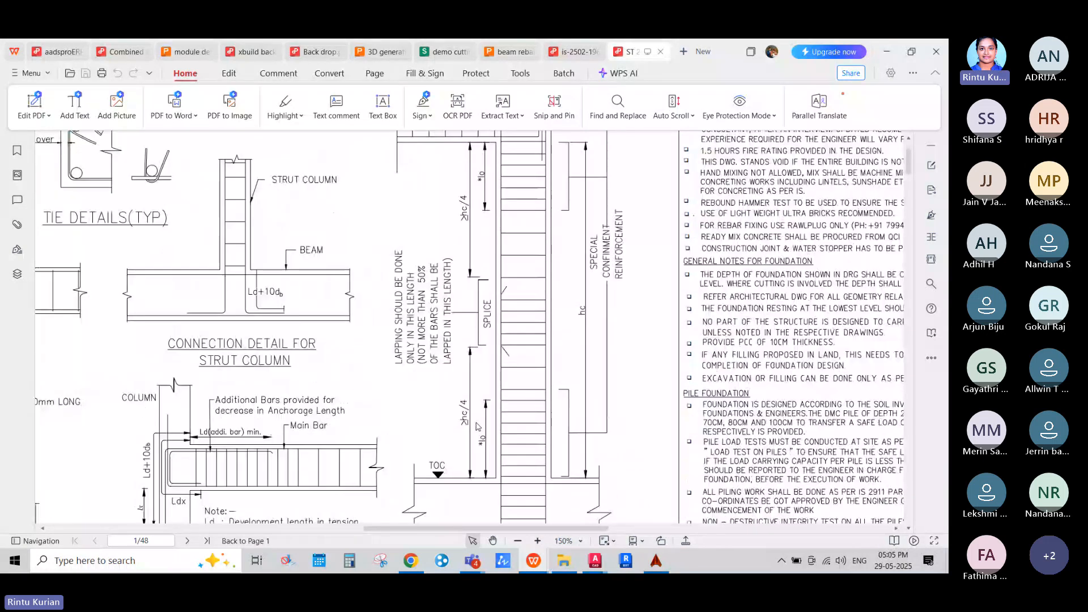
{"action": "scroll", "coordinate": [478, 425], "scroll_direction": "down", "scroll_amount": 1, "text": "ctrl"}
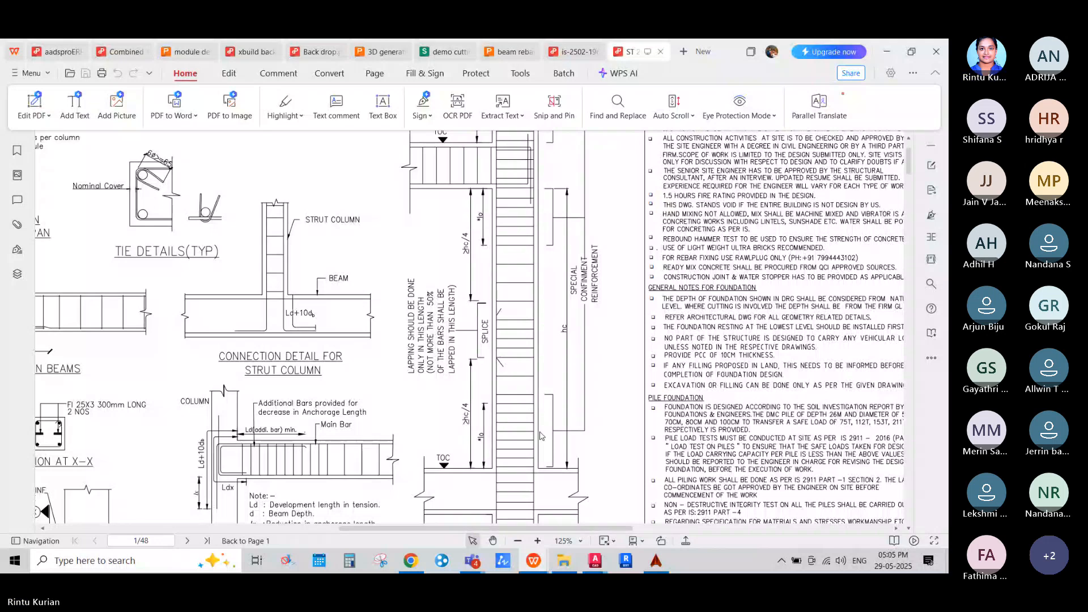
{"action": "scroll", "coordinate": [519, 294], "scroll_direction": "up", "scroll_amount": 2}
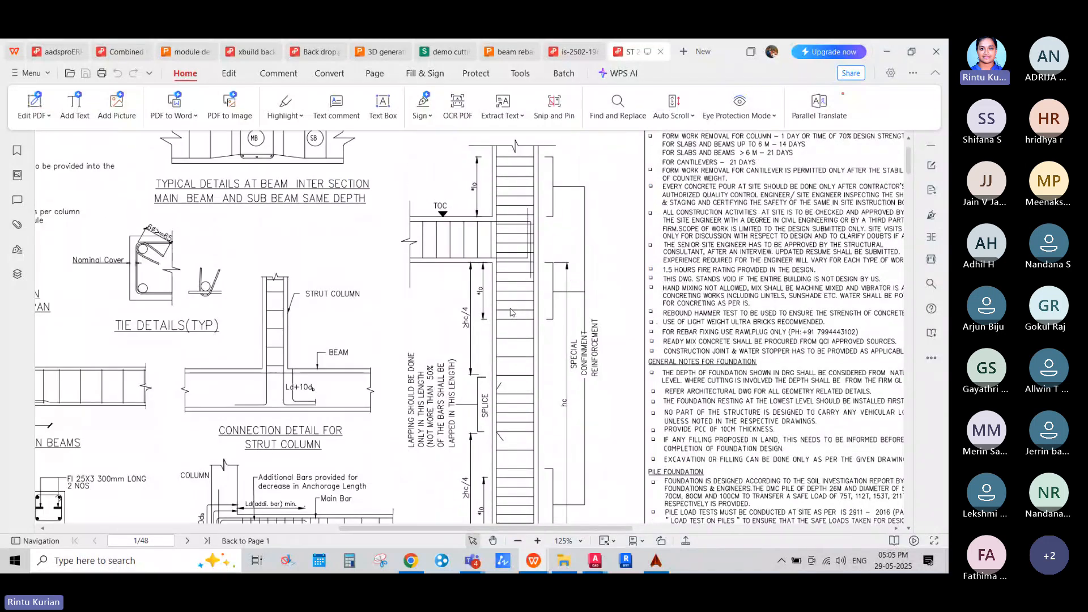
{"action": "scroll", "coordinate": [518, 357], "scroll_direction": "down", "scroll_amount": 1}
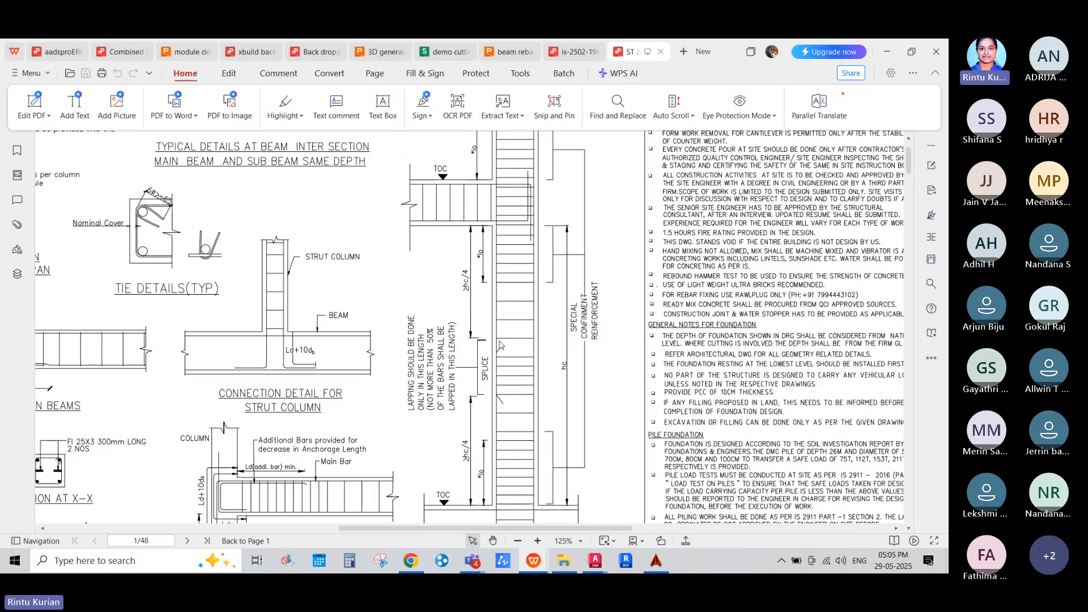
Return to COLUMN BBS.dwg in AutoCAD and inspect the bar lap positions of column C1D on the ground and first floors.
{"action": "left_click", "coordinate": [588, 568]}
{"action": "left_click", "coordinate": [569, 510]}
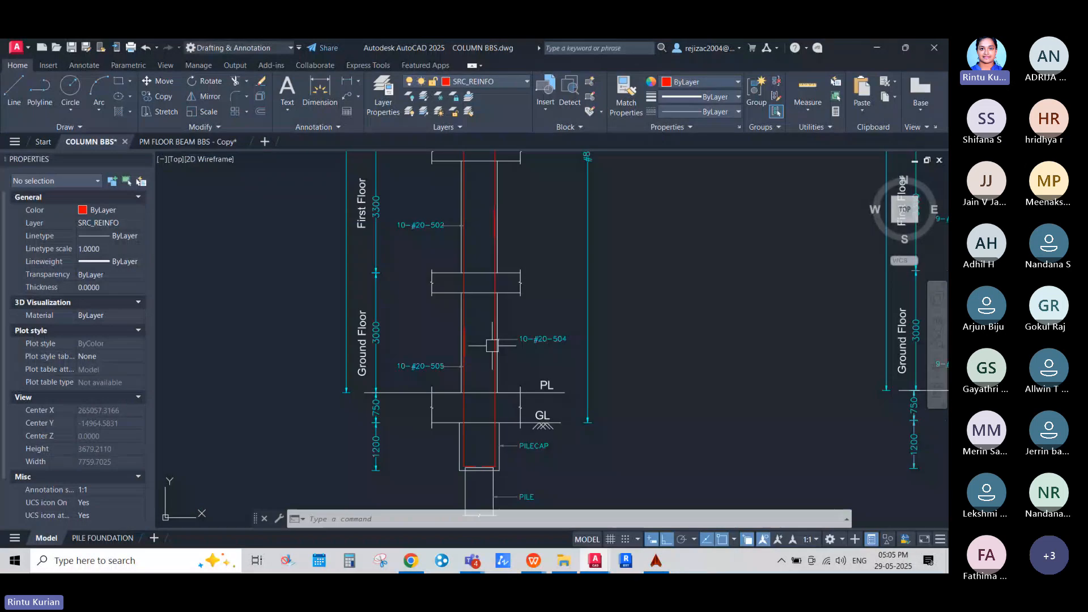
{"action": "scroll", "coordinate": [492, 346], "scroll_direction": "down", "scroll_amount": 6}
{"action": "scroll", "coordinate": [498, 369], "scroll_direction": "up", "scroll_amount": 4}
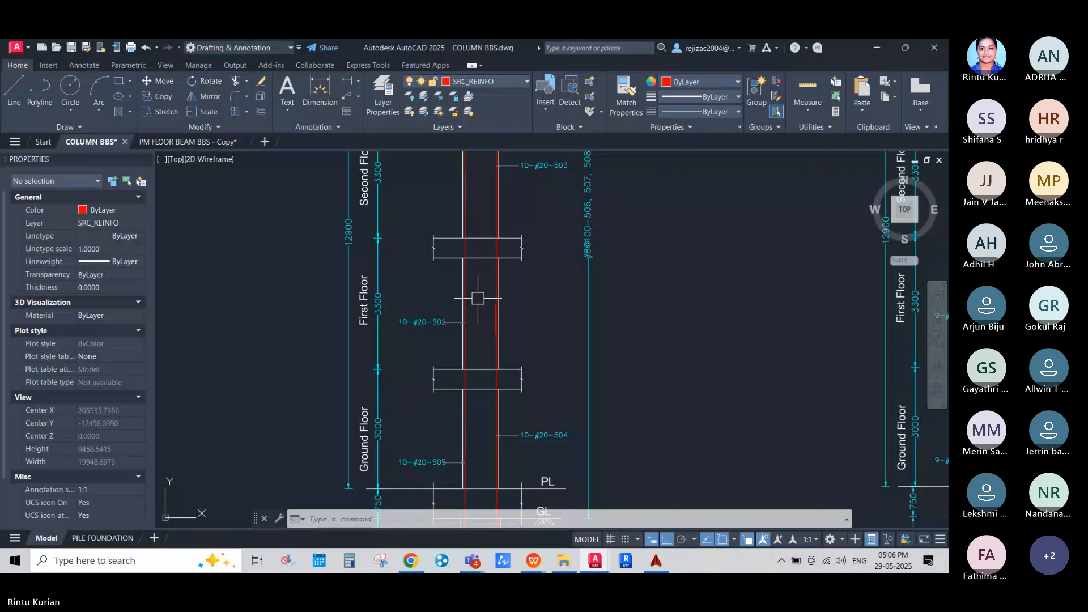
{"action": "scroll", "coordinate": [470, 433], "scroll_direction": "down", "scroll_amount": 6}
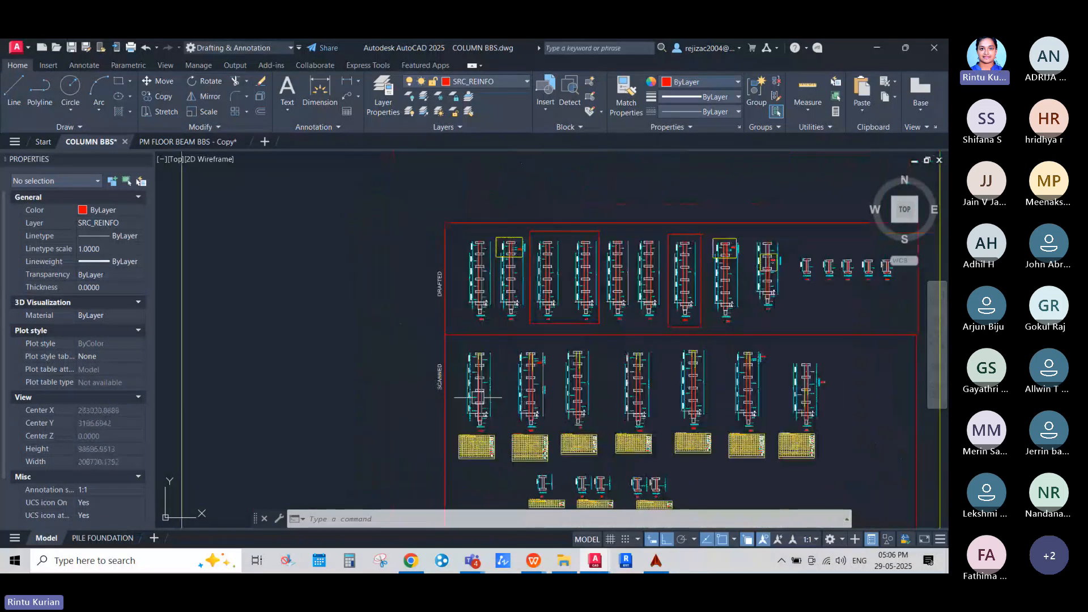
{"action": "scroll", "coordinate": [488, 415], "scroll_direction": "up", "scroll_amount": 5}
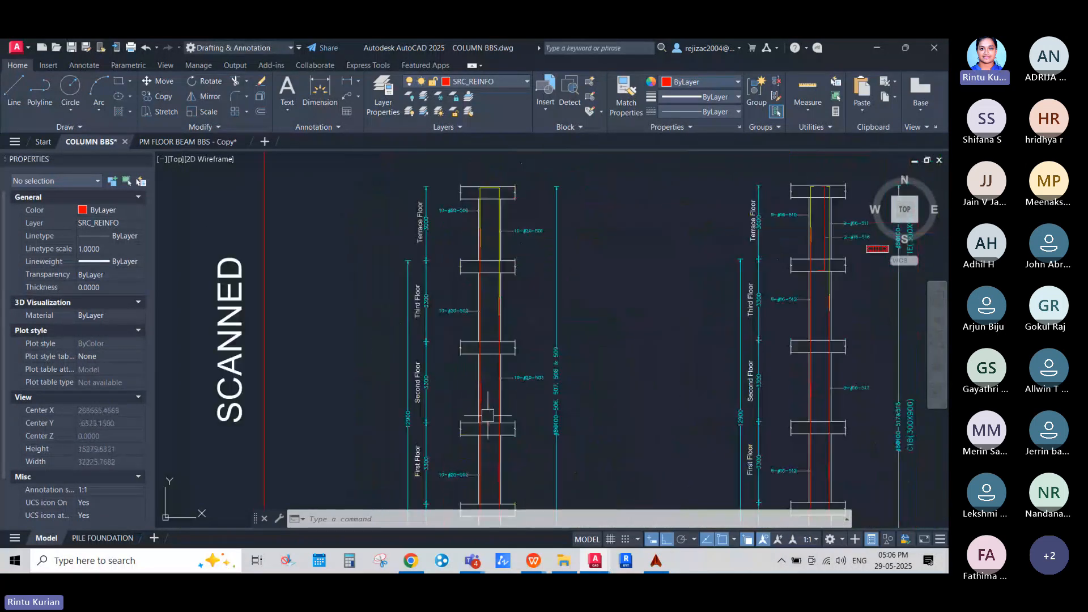
{"action": "scroll", "coordinate": [488, 416], "scroll_direction": "up", "scroll_amount": 5}
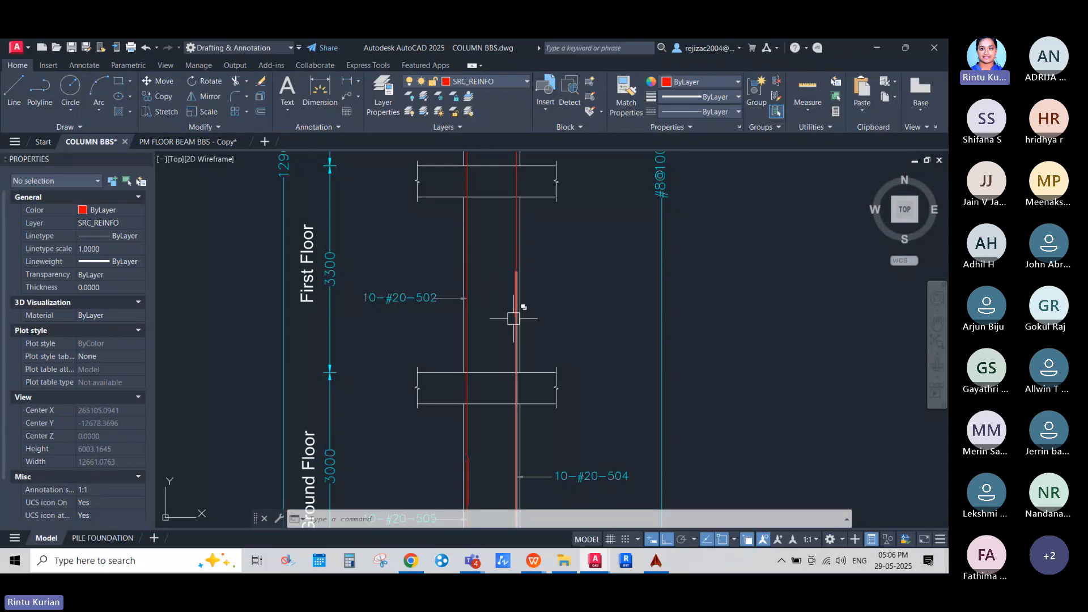
{"action": "mouse_move", "coordinate": [517, 326]}
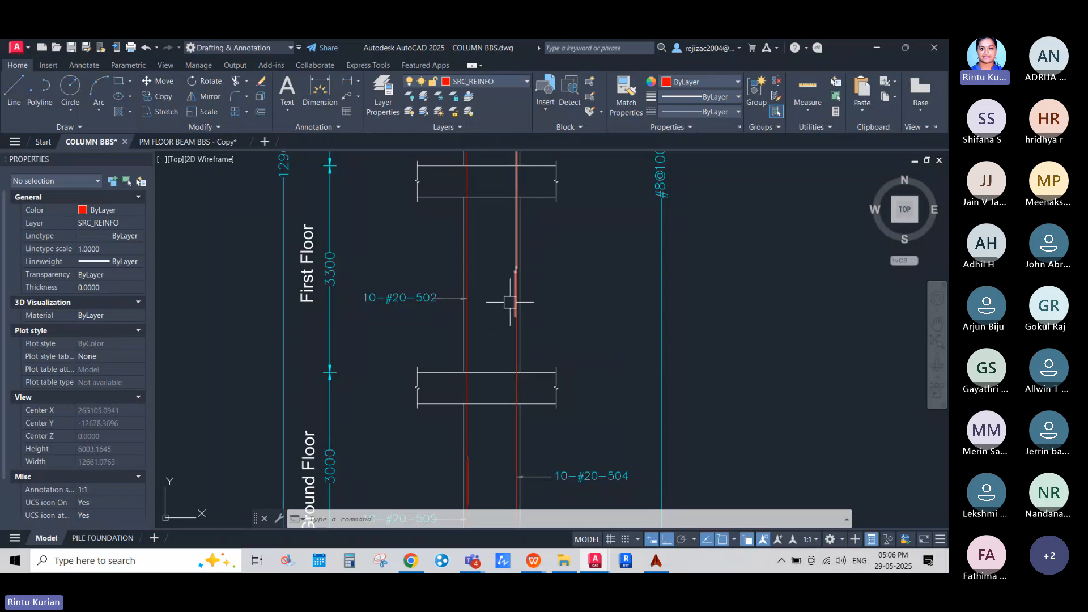
{"action": "scroll", "coordinate": [508, 318], "scroll_direction": "down", "scroll_amount": 3}
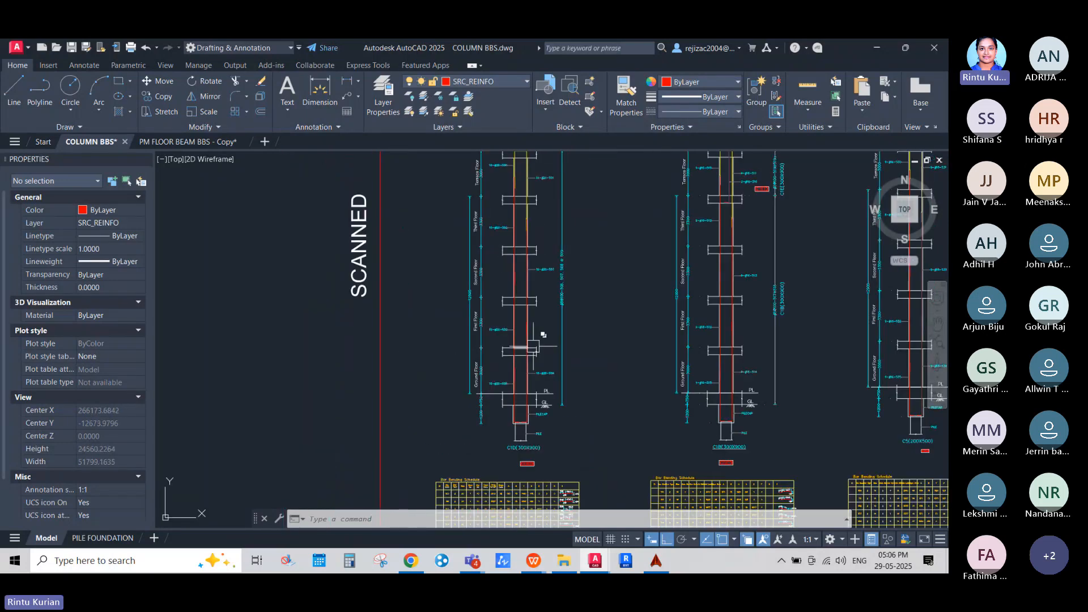
{"action": "scroll", "coordinate": [533, 347], "scroll_direction": "down", "scroll_amount": 3}
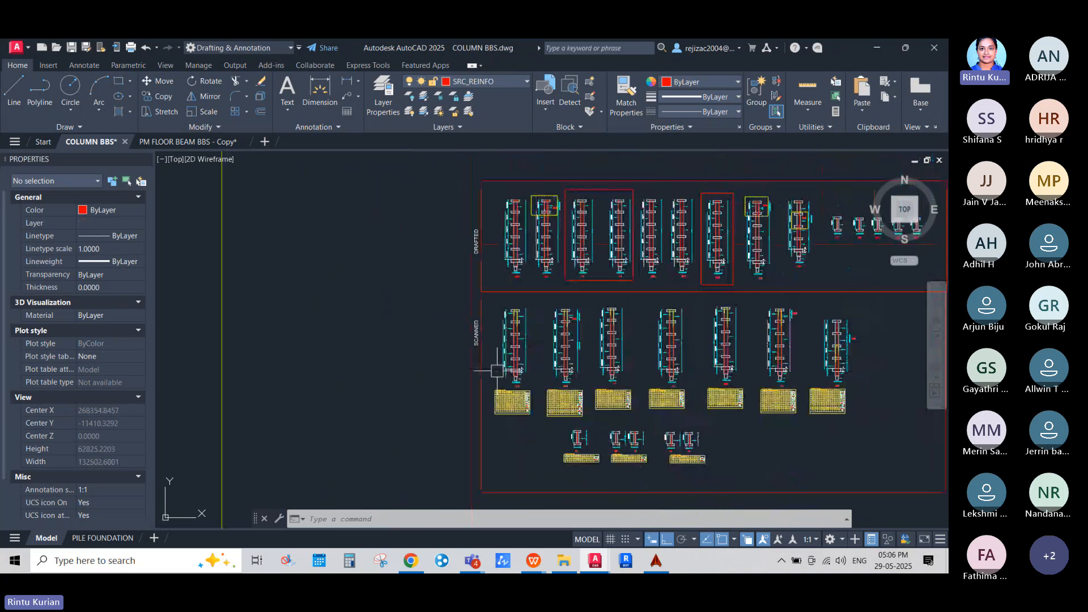
Switch back to the signed drawings PDF and review the splice and lo zones down to the base of the typical column detail.
{"action": "mouse_move", "coordinate": [533, 562]}
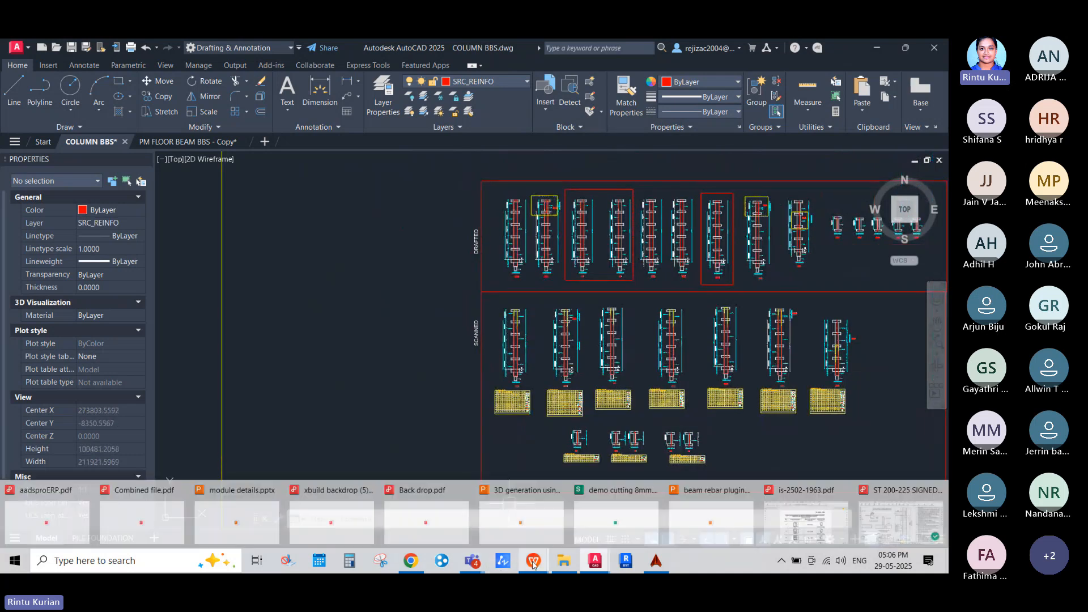
{"action": "left_click", "coordinate": [902, 529]}
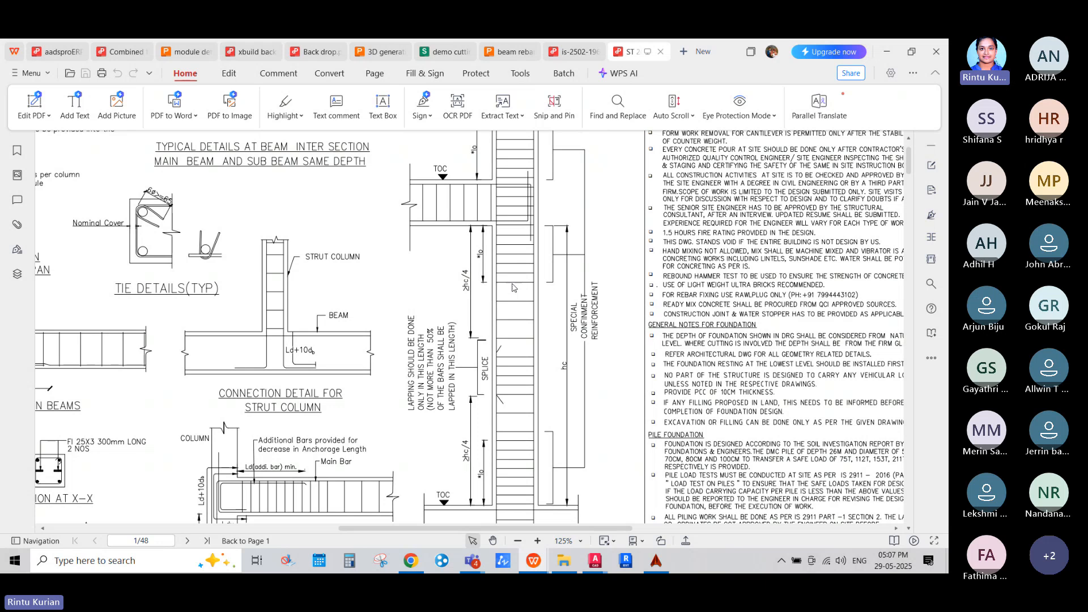
{"action": "scroll", "coordinate": [512, 287], "scroll_direction": "down", "scroll_amount": 3}
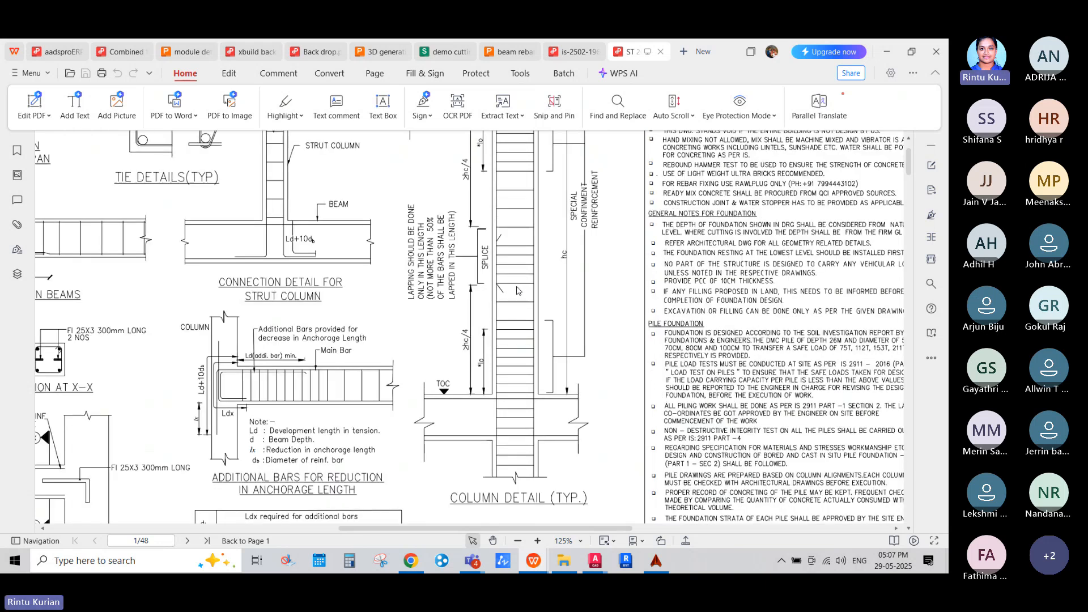
{"action": "scroll", "coordinate": [517, 290], "scroll_direction": "down", "scroll_amount": 1}
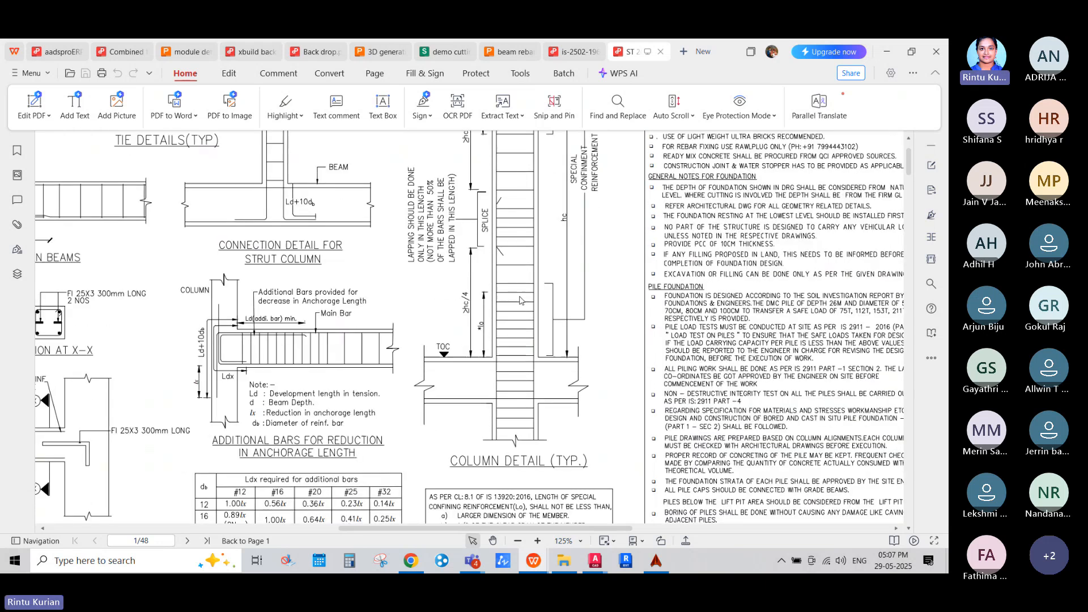
{"action": "scroll", "coordinate": [489, 214], "scroll_direction": "down", "scroll_amount": 2}
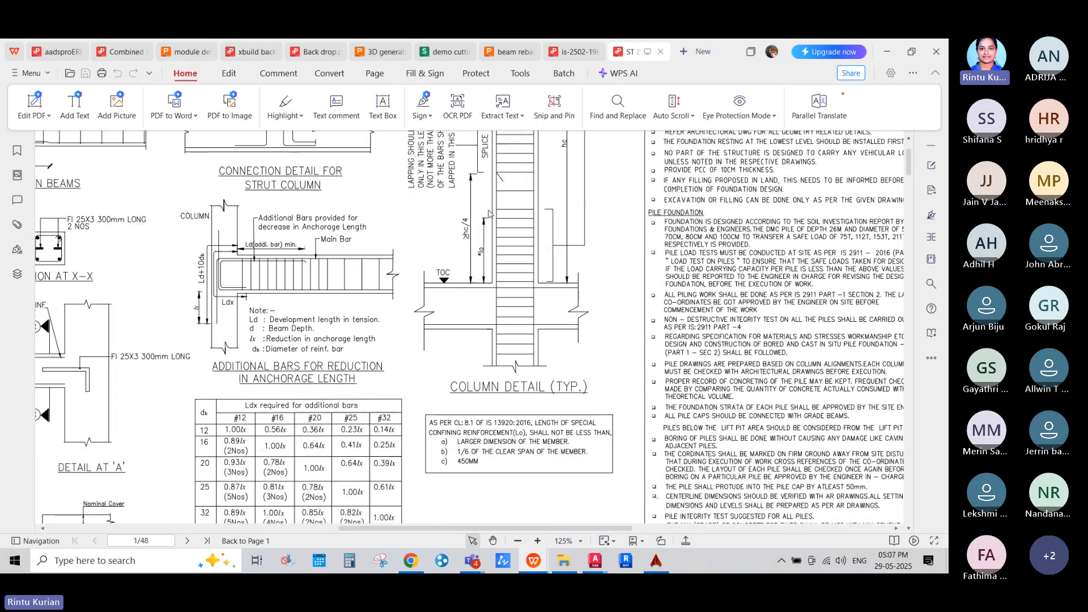
Examine the lo dimension above TOC and read the IS 13920:2016 note on special confining reinforcement length.
{"action": "scroll", "coordinate": [490, 469], "scroll_direction": "up", "scroll_amount": 5, "text": "ctrl"}
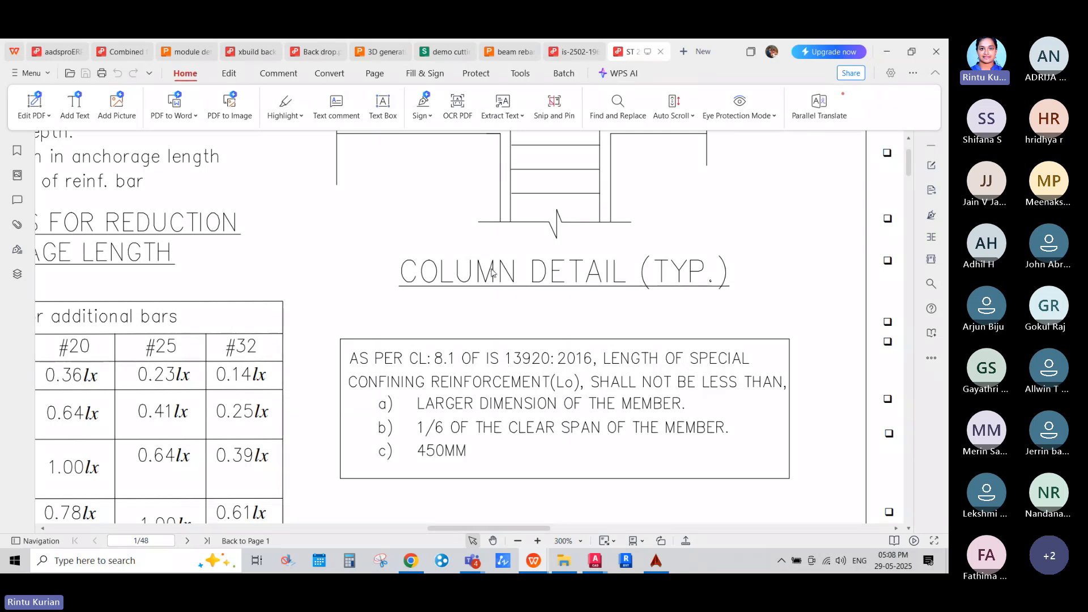
{"action": "scroll", "coordinate": [533, 197], "scroll_direction": "up", "scroll_amount": 2}
{"action": "scroll", "coordinate": [532, 197], "scroll_direction": "up", "scroll_amount": 3}
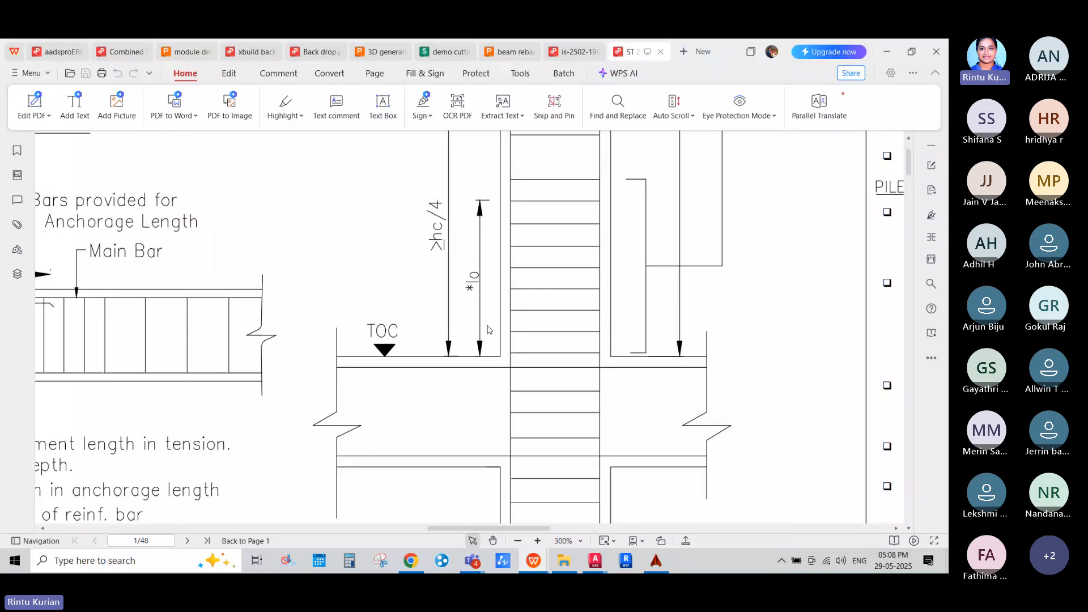
{"action": "scroll", "coordinate": [478, 245], "scroll_direction": "down", "scroll_amount": 1}
{"action": "scroll", "coordinate": [478, 245], "scroll_direction": "down", "scroll_amount": 2}
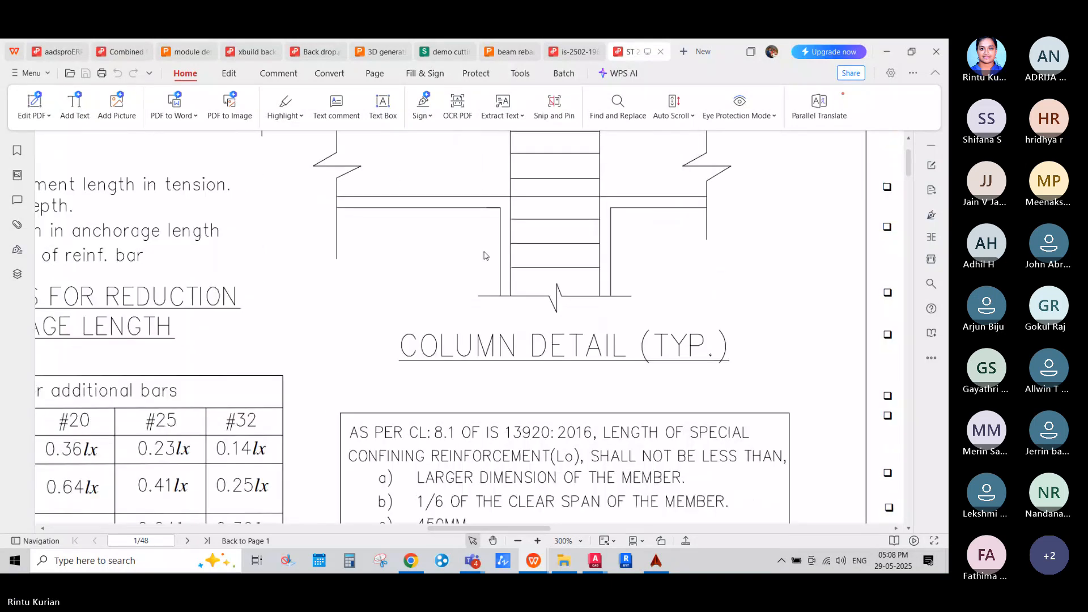
{"action": "scroll", "coordinate": [485, 255], "scroll_direction": "down", "scroll_amount": 2}
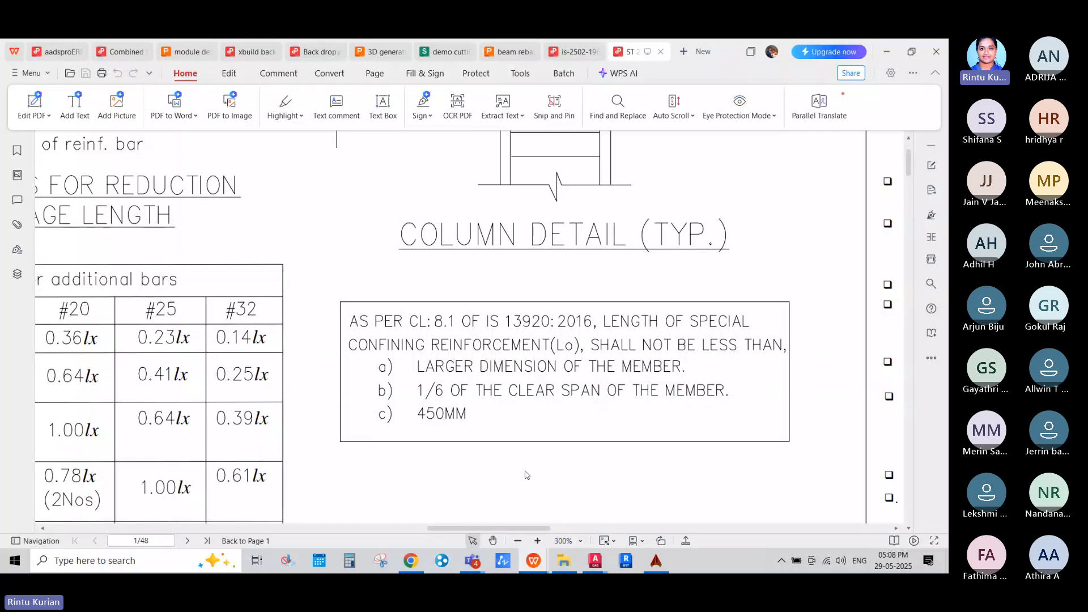
Calculate 3.3/6 in Calculator and compare the result with the minimum lengths in the special confining reinforcement note.
{"action": "scroll", "coordinate": [526, 475], "scroll_direction": "down", "scroll_amount": 2, "text": "ctrl"}
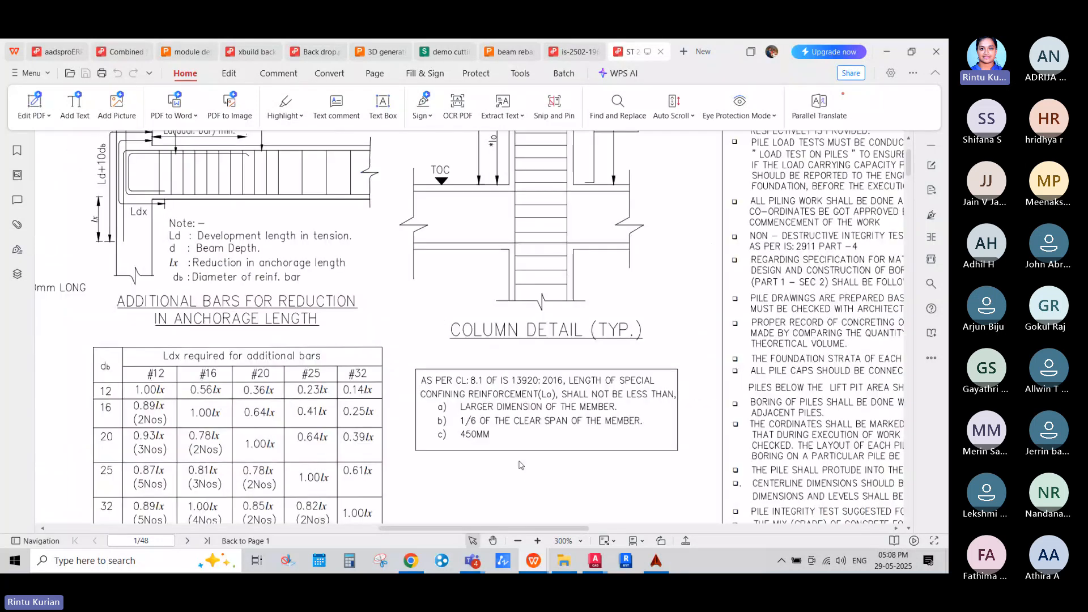
{"action": "scroll", "coordinate": [521, 465], "scroll_direction": "down", "scroll_amount": 3, "text": "ctrl"}
{"action": "scroll", "coordinate": [515, 458], "scroll_direction": "down", "scroll_amount": 3, "text": "ctrl"}
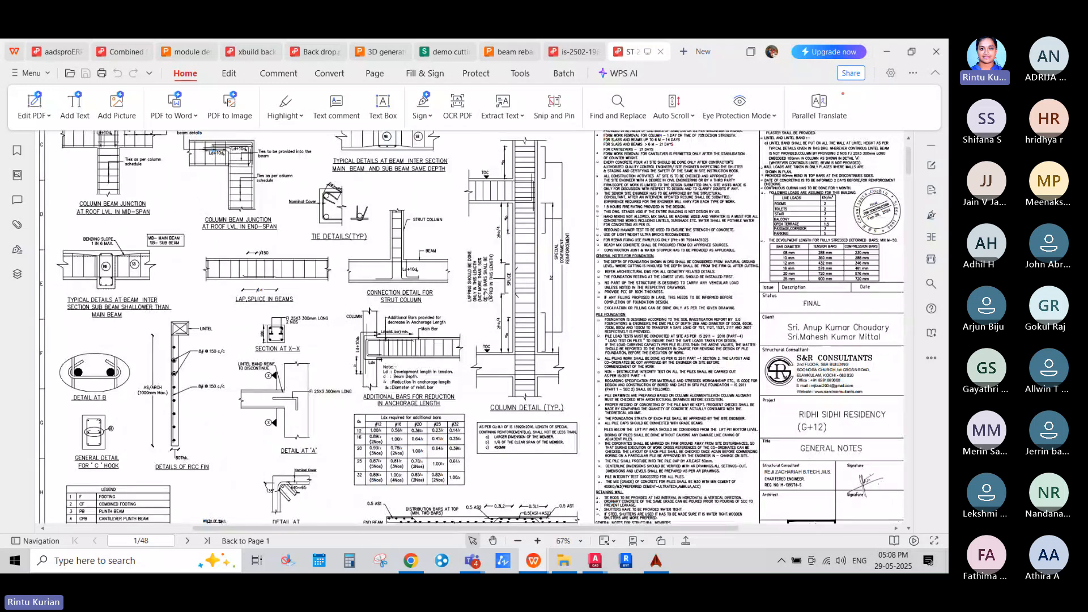
{"action": "left_click", "coordinate": [350, 561]}
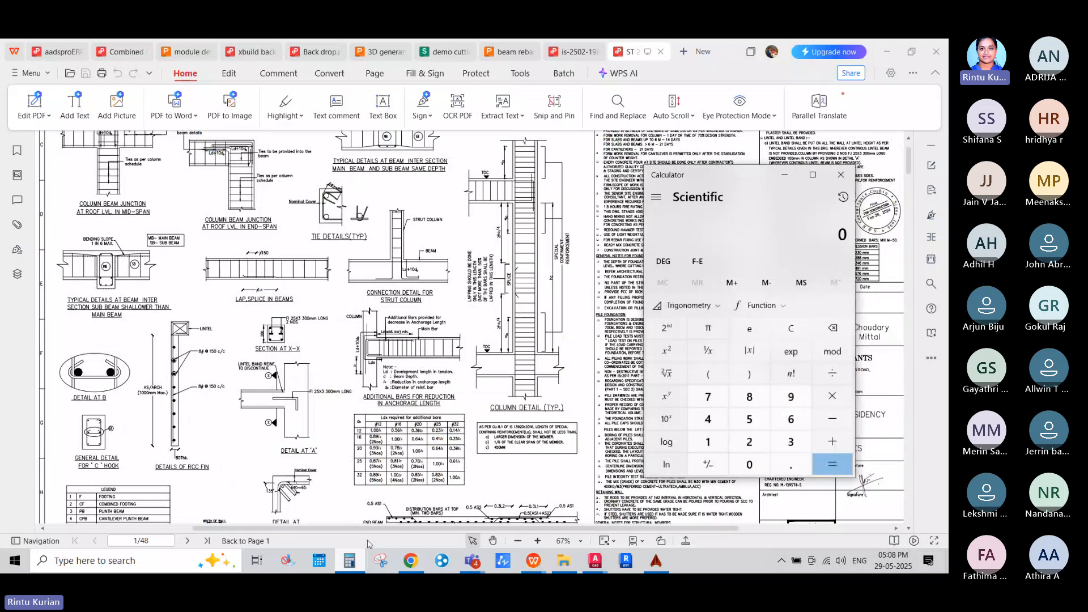
{"action": "type", "text": "3.3/6"}
{"action": "key", "text": "Return"}
{"action": "scroll", "coordinate": [526, 454], "scroll_direction": "up", "scroll_amount": 5, "text": "ctrl"}
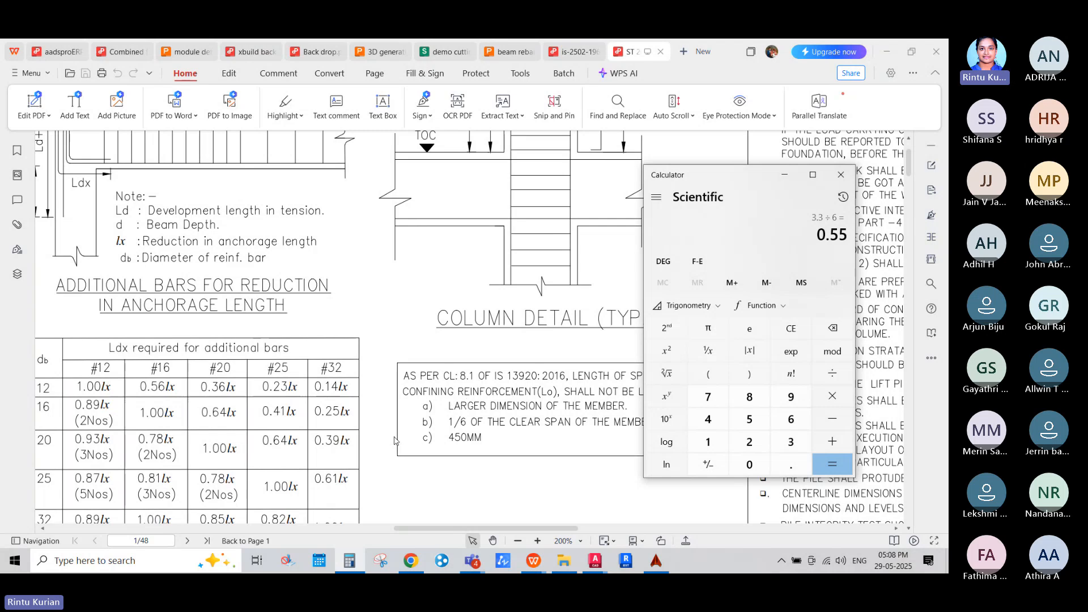
{"action": "scroll", "coordinate": [395, 440], "scroll_direction": "down", "scroll_amount": 3, "text": "ctrl"}
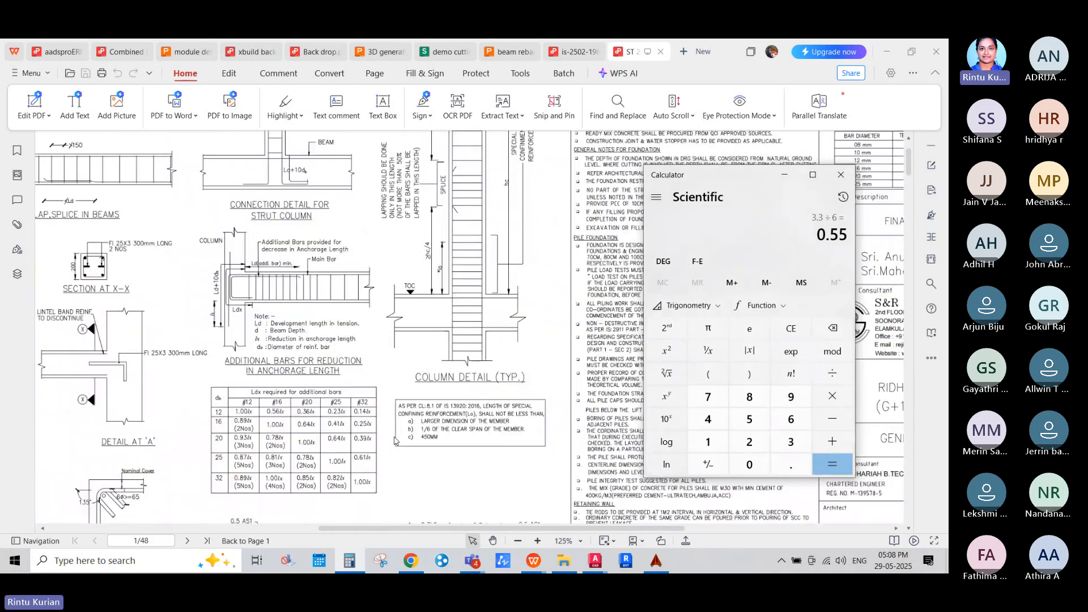
{"action": "scroll", "coordinate": [394, 440], "scroll_direction": "down", "scroll_amount": 3, "text": "ctrl"}
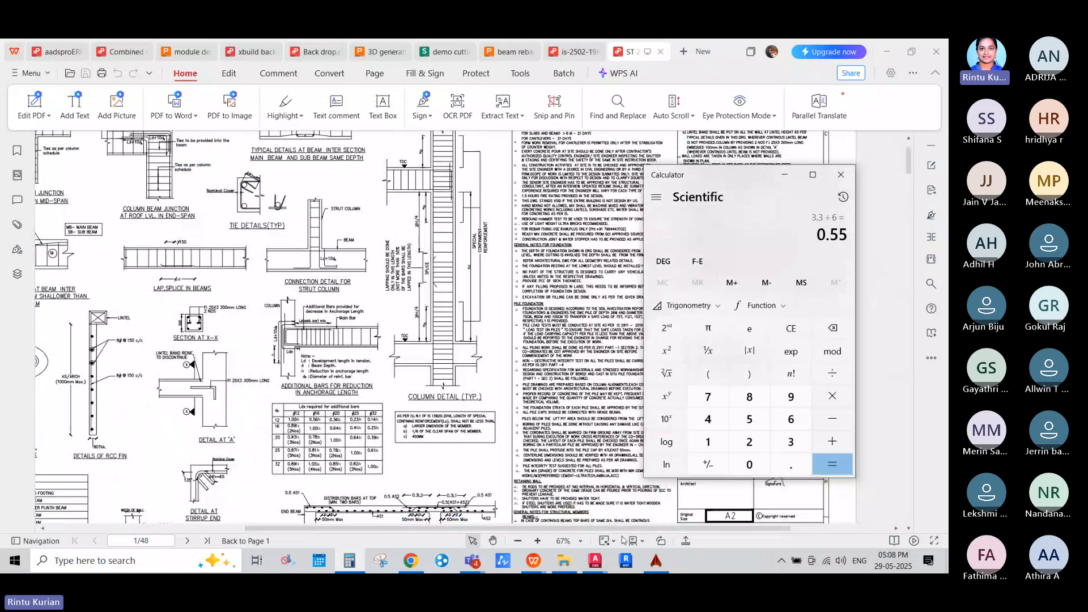
Return to the column BBS drawing in AutoCAD and check the column sizes in the column reinforcement table.
{"action": "mouse_move", "coordinate": [595, 560]}
{"action": "left_click", "coordinate": [571, 515]}
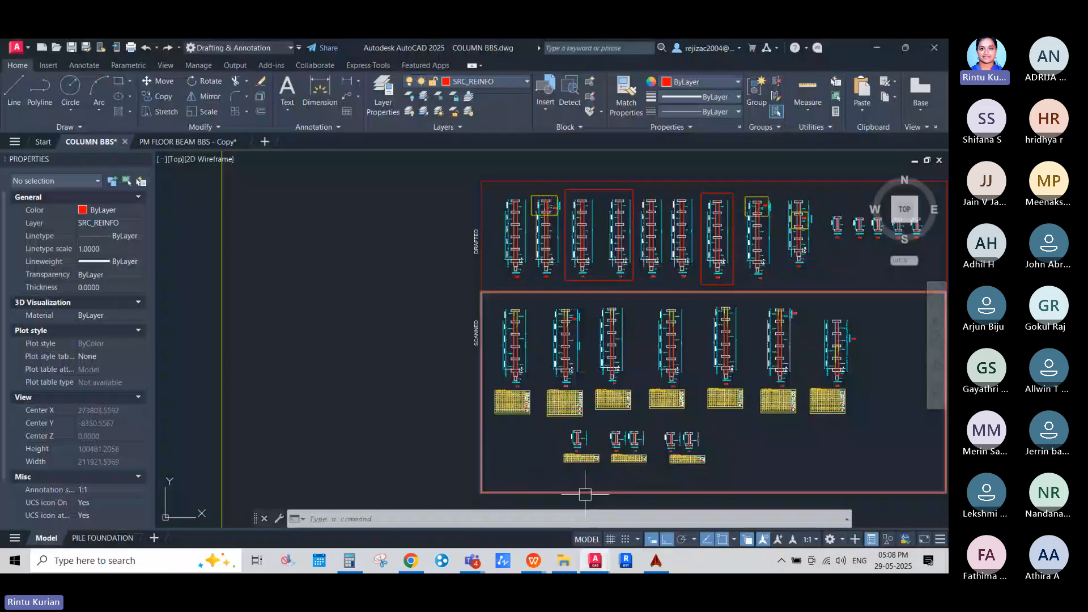
{"action": "scroll", "coordinate": [611, 287], "scroll_direction": "up", "scroll_amount": 8}
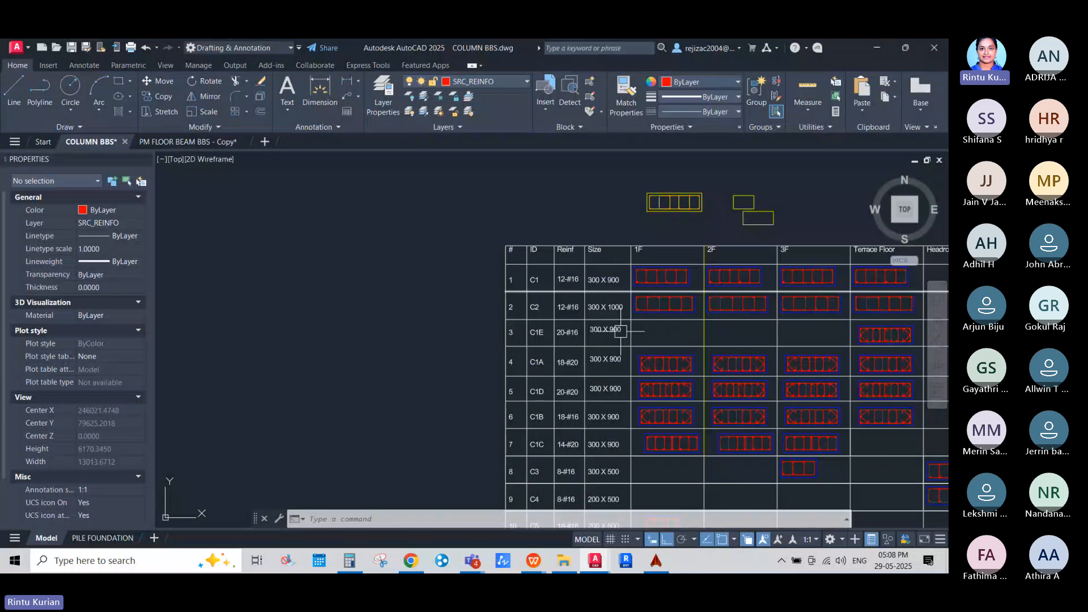
Check the column reinforcement table, and in Calculator work out 3.3 - .5 and subtract 1 twice from the result.
{"action": "scroll", "coordinate": [615, 326], "scroll_direction": "down", "scroll_amount": 2}
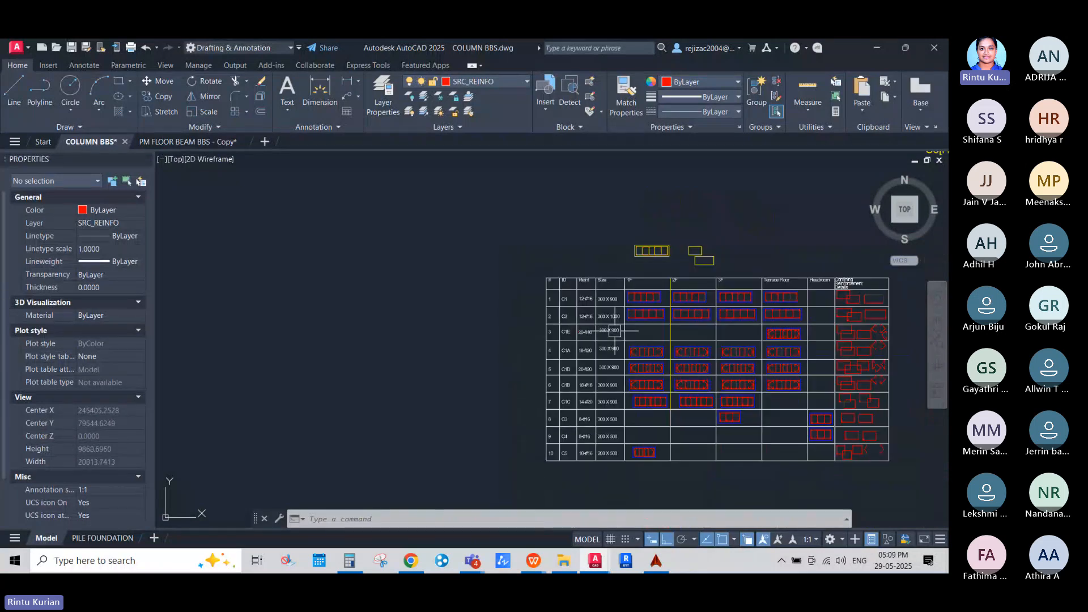
{"action": "scroll", "coordinate": [612, 456], "scroll_direction": "up", "scroll_amount": 2}
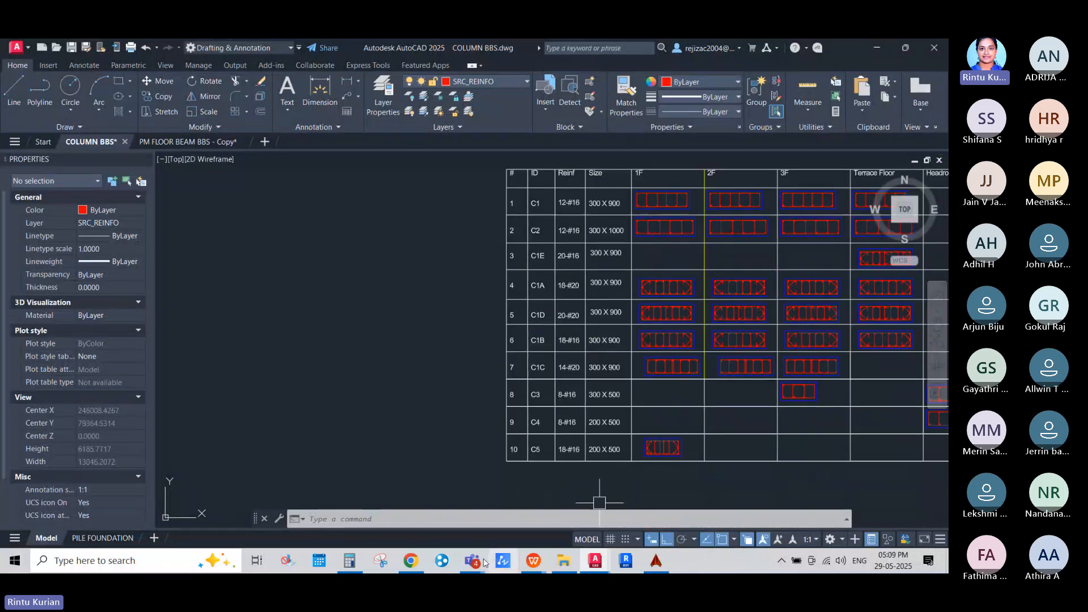
{"action": "left_click", "coordinate": [350, 561]}
{"action": "type", "text": "3.3"}
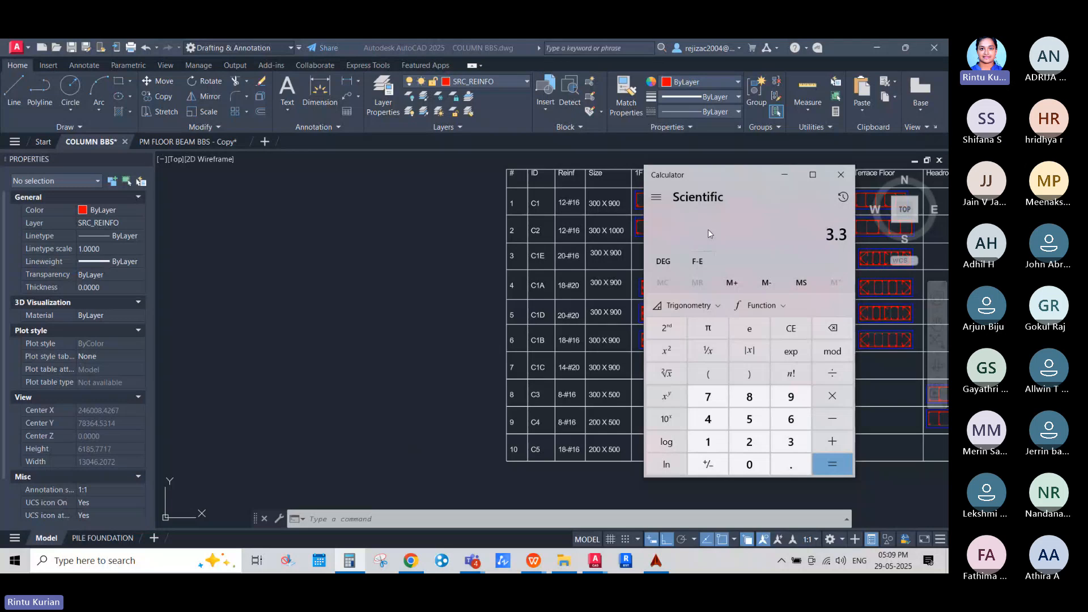
{"action": "key", "text": "minus"}
{"action": "type", "text": ".5"}
{"action": "key", "text": "Return"}
{"action": "type", "text": "-1-1"}
{"action": "key", "text": "Return"}
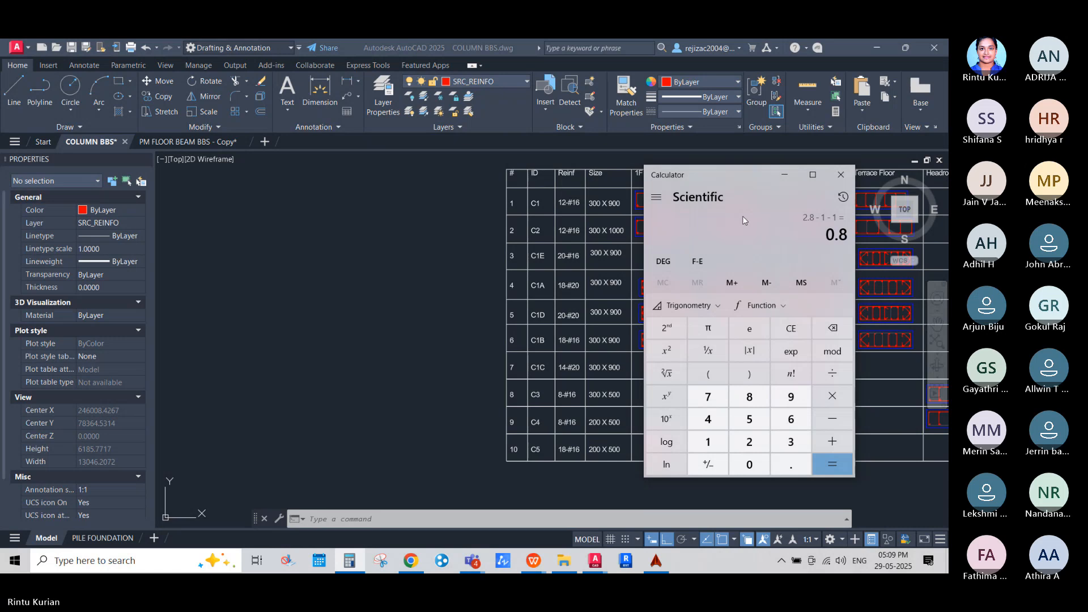
{"action": "left_click", "coordinate": [841, 174]}
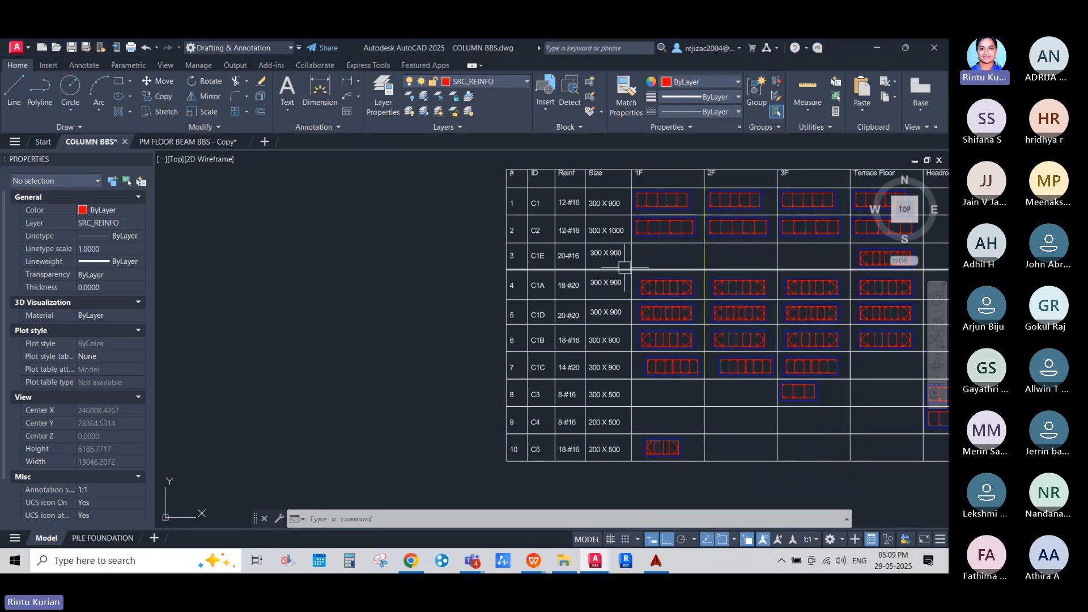
Switch to the signed drawings PDF and find the column schedule sheet on page 5.
{"action": "scroll", "coordinate": [626, 272], "scroll_direction": "down", "scroll_amount": 8}
{"action": "scroll", "coordinate": [625, 275], "scroll_direction": "up", "scroll_amount": 5}
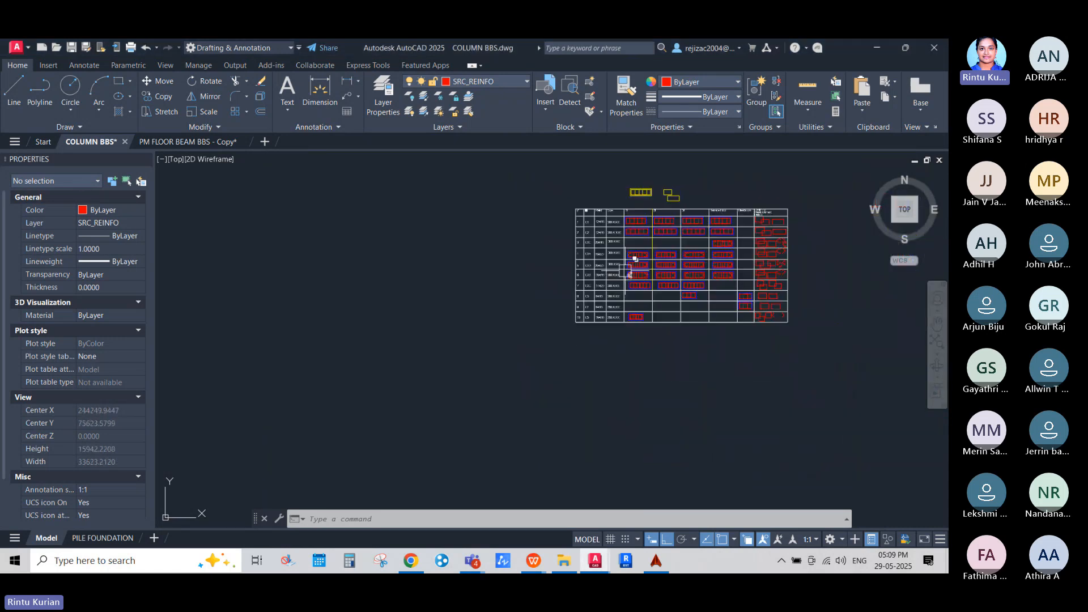
{"action": "scroll", "coordinate": [628, 272], "scroll_direction": "up", "scroll_amount": 2}
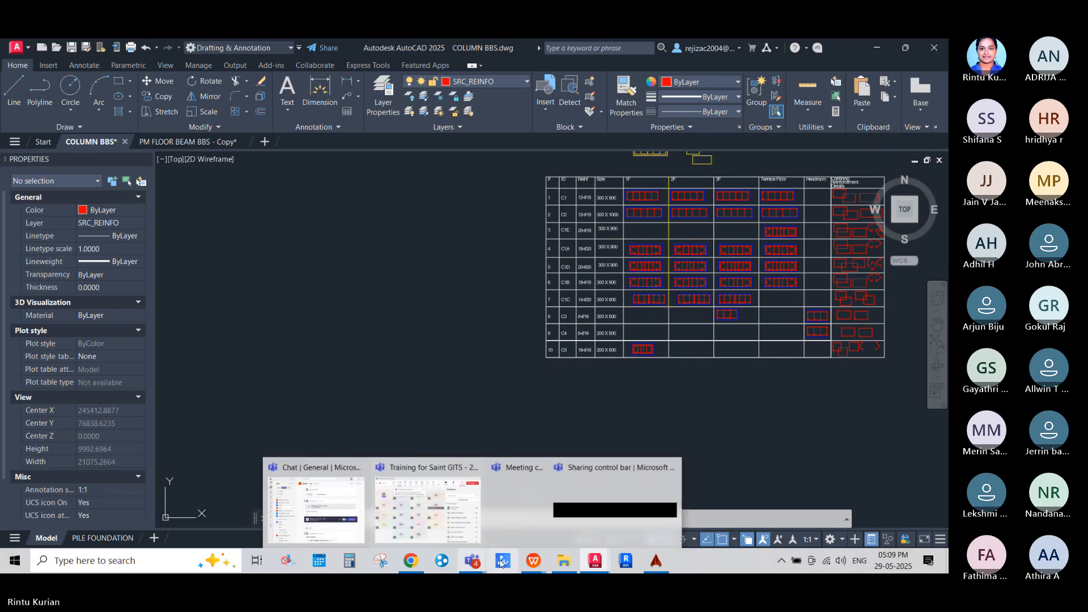
{"action": "mouse_move", "coordinate": [532, 560]}
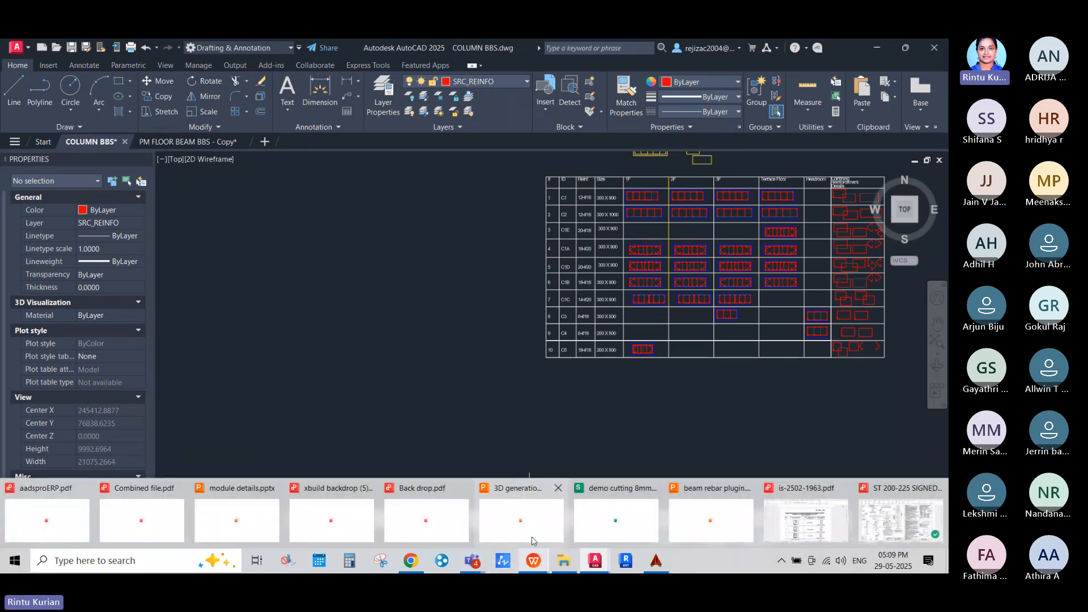
{"action": "left_click", "coordinate": [879, 517]}
{"action": "scroll", "coordinate": [780, 455], "scroll_direction": "down", "scroll_amount": 5, "text": "ctrl"}
{"action": "scroll", "coordinate": [510, 363], "scroll_direction": "down", "scroll_amount": 1}
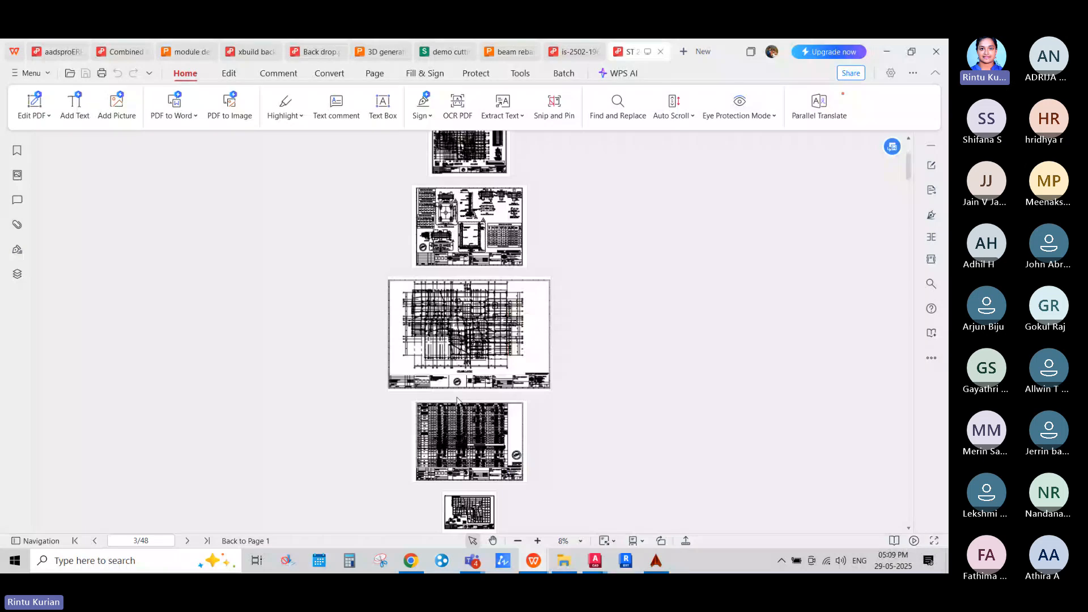
{"action": "scroll", "coordinate": [400, 400], "scroll_direction": "up", "scroll_amount": 3, "text": "ctrl"}
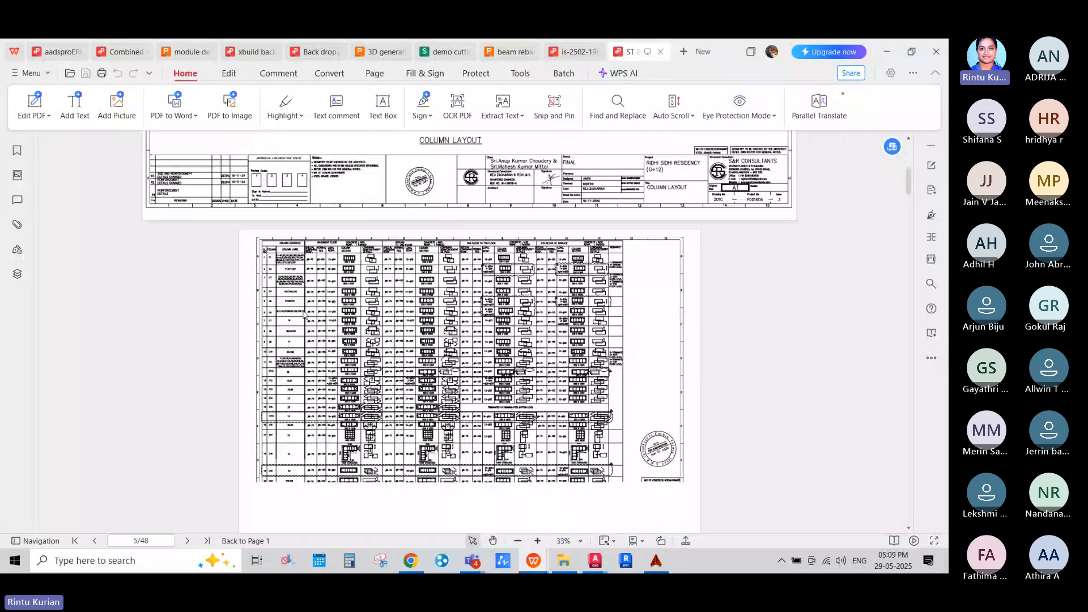
{"action": "scroll", "coordinate": [304, 315], "scroll_direction": "up", "scroll_amount": 2, "text": "ctrl"}
{"action": "scroll", "coordinate": [292, 267], "scroll_direction": "up", "scroll_amount": 3, "text": "ctrl"}
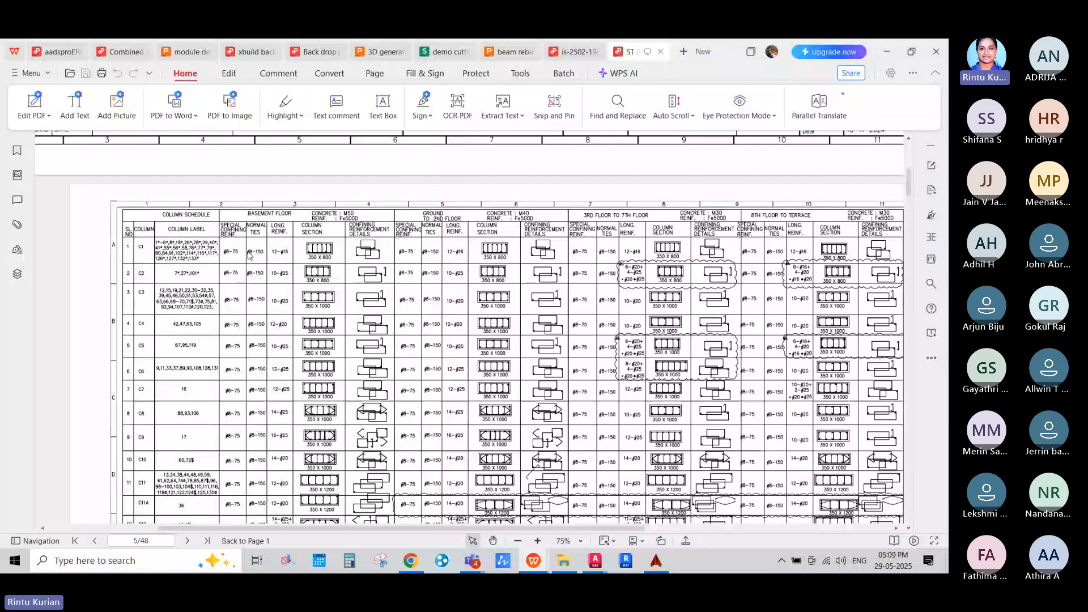
Examine the special confining reinforcement, normal ties and longitudinal bars listed in the column schedule.
{"action": "scroll", "coordinate": [250, 255], "scroll_direction": "up", "scroll_amount": 3, "text": "ctrl"}
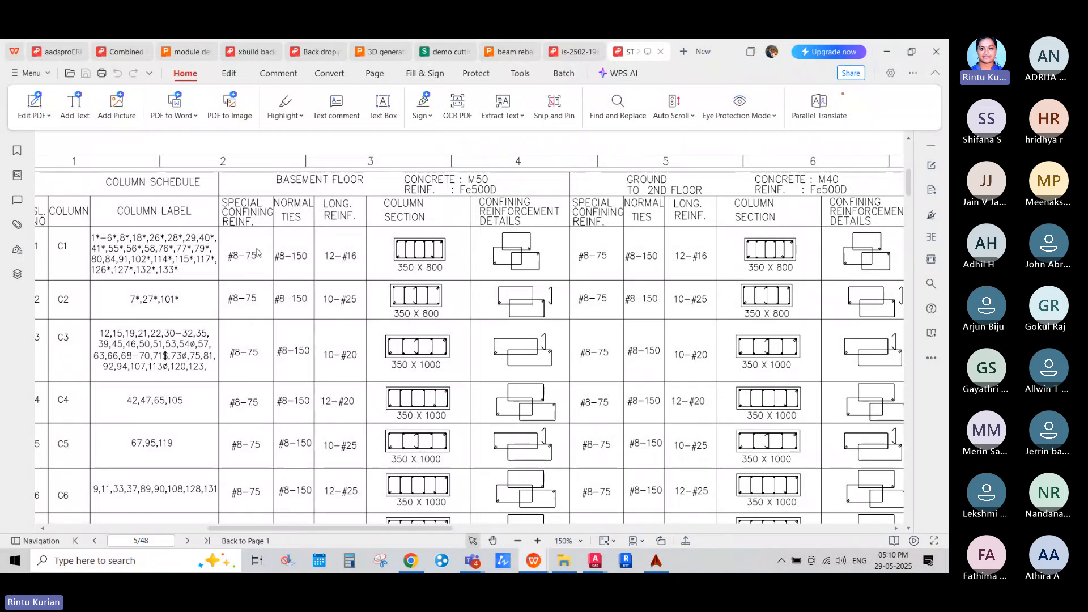
{"action": "mouse_move", "coordinate": [330, 259]}
{"action": "scroll", "coordinate": [434, 278], "scroll_direction": "down", "scroll_amount": 1, "text": "ctrl"}
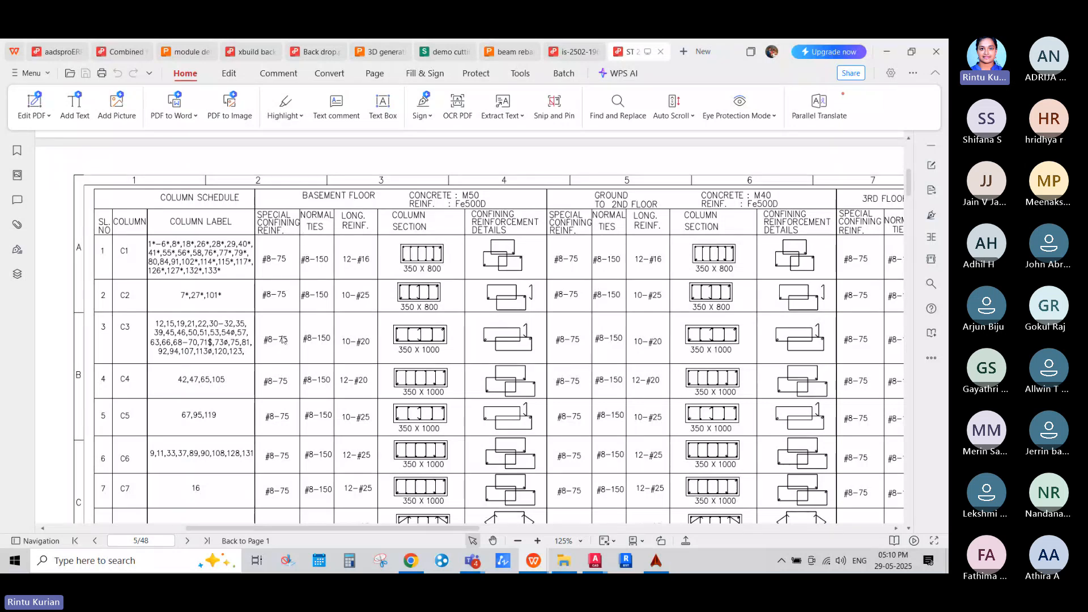
{"action": "scroll", "coordinate": [283, 295], "scroll_direction": "down", "scroll_amount": 1, "text": "ctrl"}
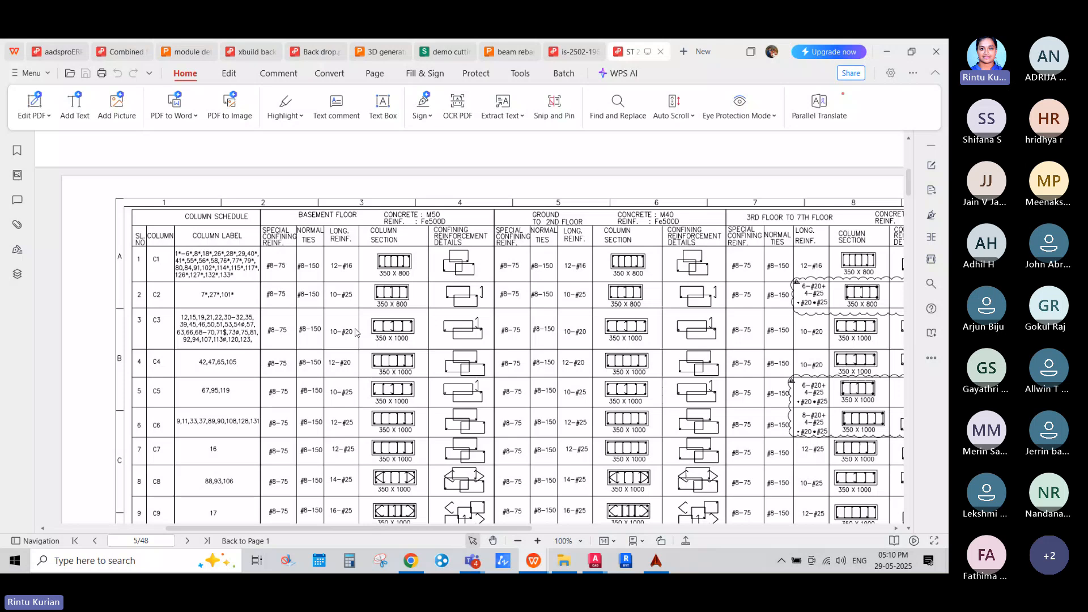
{"action": "scroll", "coordinate": [356, 333], "scroll_direction": "down", "scroll_amount": 3, "text": "ctrl"}
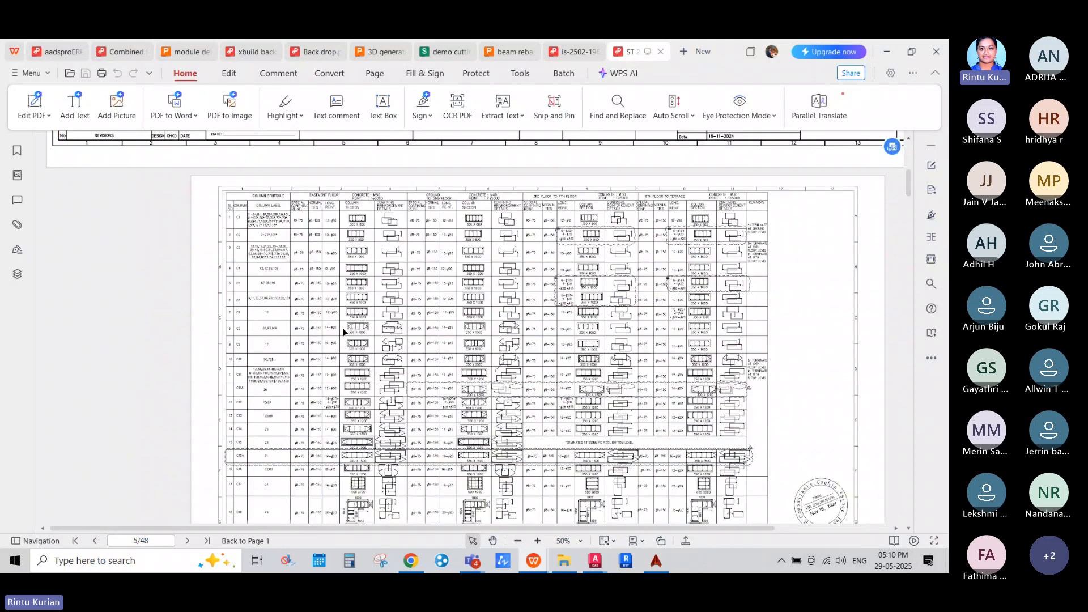
{"action": "scroll", "coordinate": [343, 331], "scroll_direction": "down", "scroll_amount": 1}
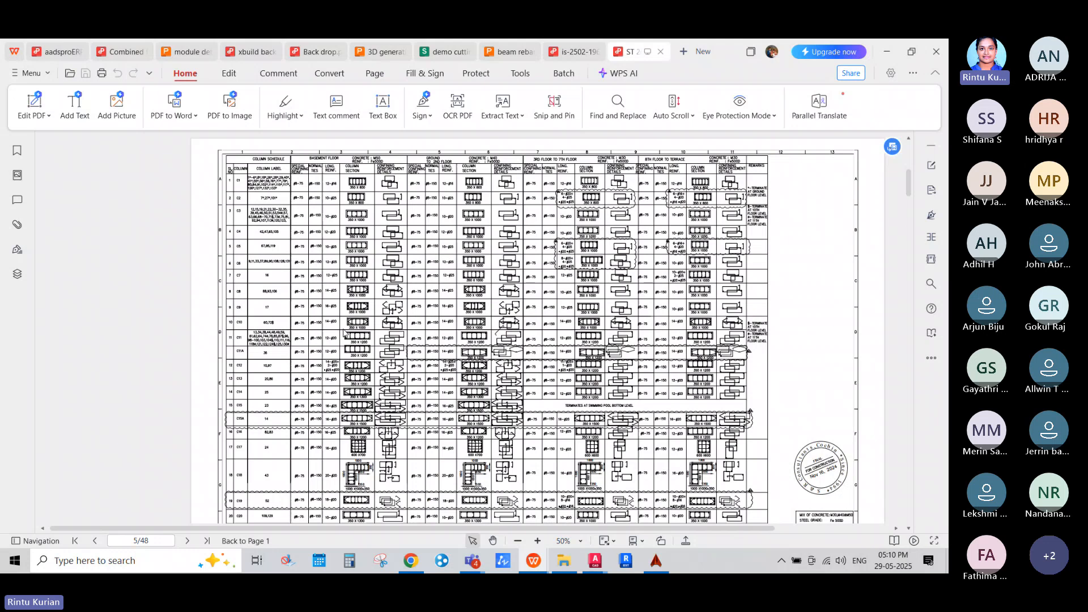
Return to the column BBS drawing in AutoCAD and check a pile cap side line under column C1D.
{"action": "left_click", "coordinate": [887, 52]}
{"action": "scroll", "coordinate": [409, 172], "scroll_direction": "down", "scroll_amount": 8}
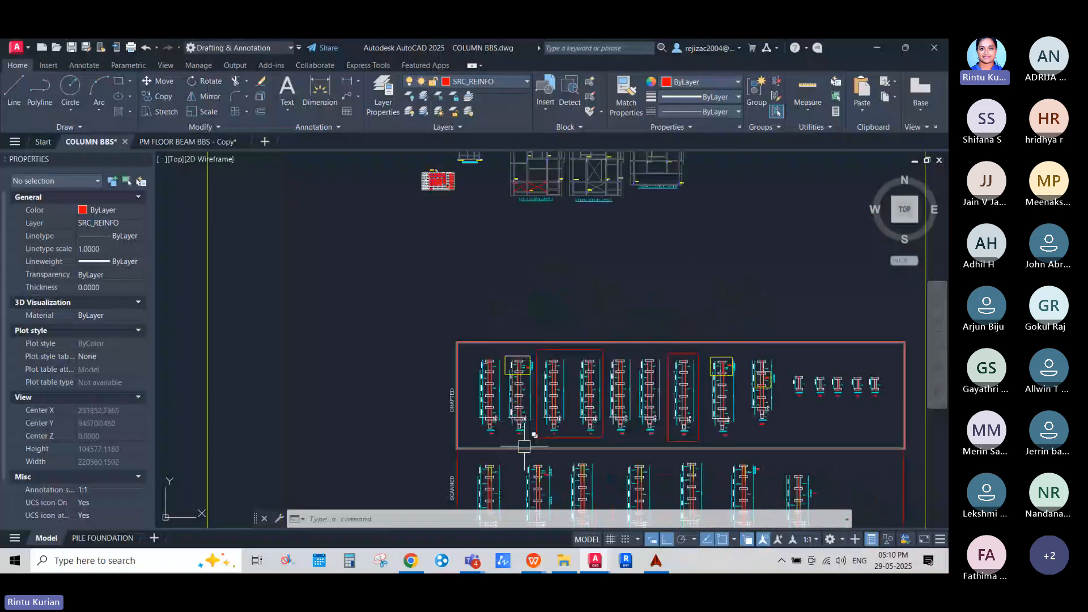
{"action": "scroll", "coordinate": [517, 441], "scroll_direction": "up", "scroll_amount": 10}
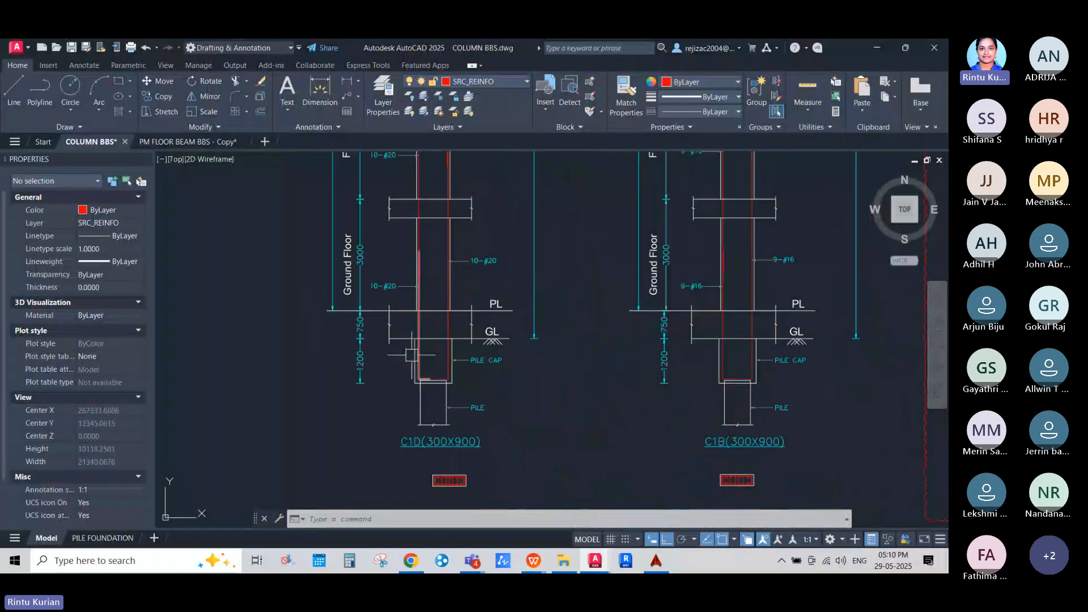
{"action": "left_click", "coordinate": [420, 356]}
{"action": "scroll", "coordinate": [419, 362], "scroll_direction": "down", "scroll_amount": 5}
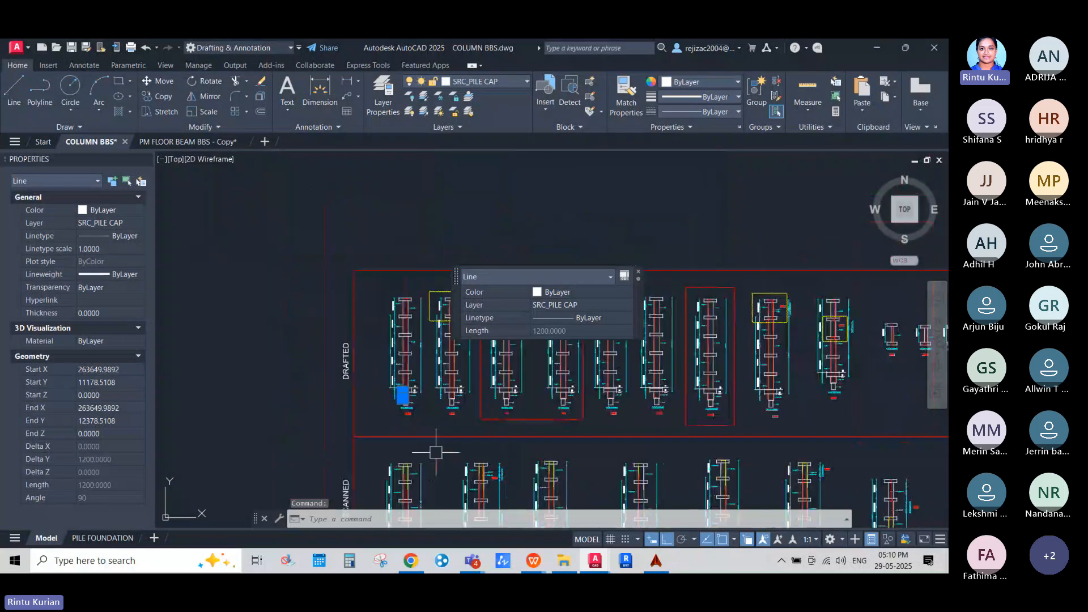
{"action": "key", "text": "Escape"}
Review the column locations in the first and second floor BC layouts.
{"action": "scroll", "coordinate": [457, 272], "scroll_direction": "down", "scroll_amount": 5}
{"action": "scroll", "coordinate": [418, 328], "scroll_direction": "up", "scroll_amount": 10}
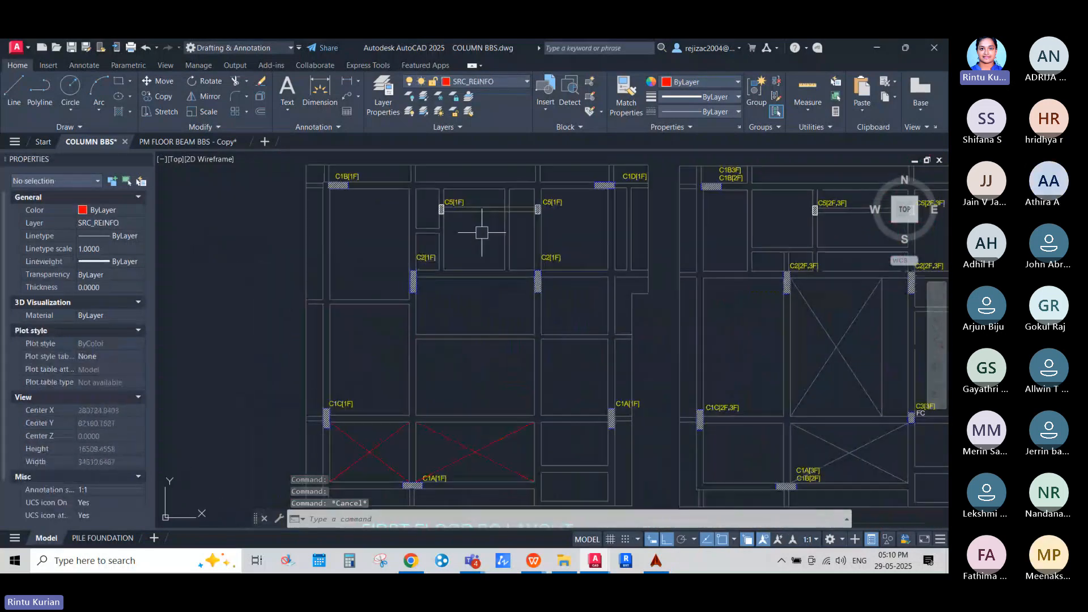
{"action": "scroll", "coordinate": [482, 233], "scroll_direction": "down", "scroll_amount": 2}
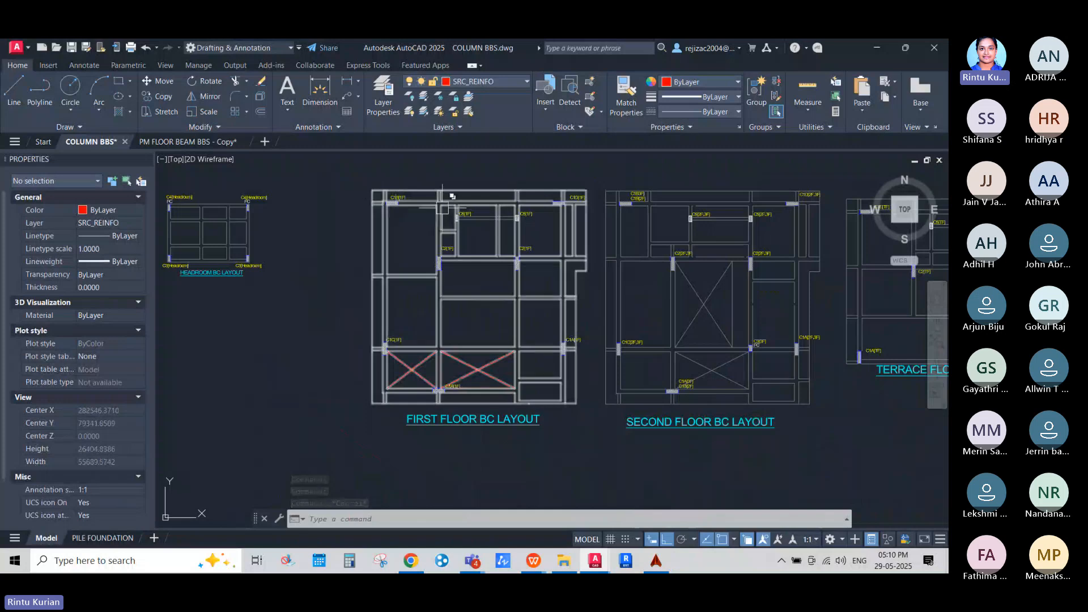
{"action": "scroll", "coordinate": [439, 253], "scroll_direction": "down", "scroll_amount": 4}
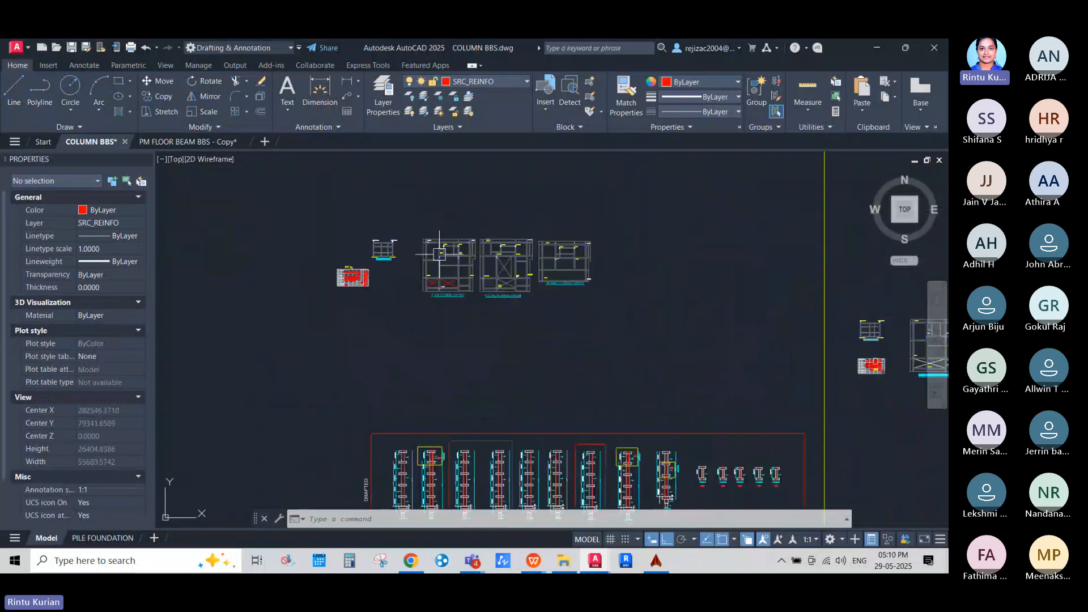
{"action": "scroll", "coordinate": [439, 253], "scroll_direction": "down", "scroll_amount": 2}
Compare the column elevations in the DRAFTED row, including the groups framed in red and yellow.
{"action": "scroll", "coordinate": [425, 363], "scroll_direction": "up", "scroll_amount": 10}
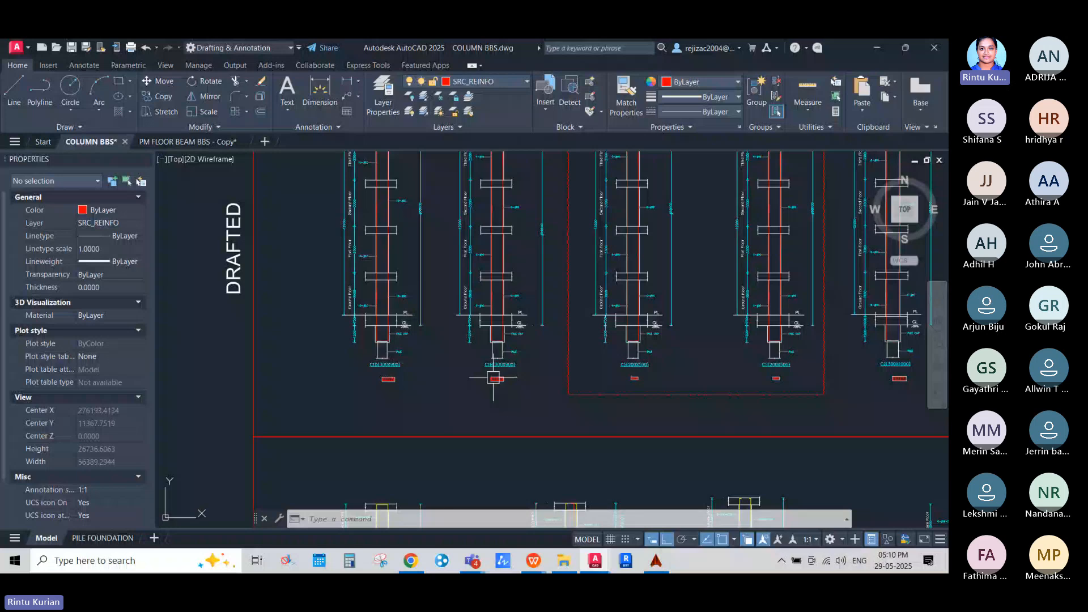
{"action": "scroll", "coordinate": [493, 378], "scroll_direction": "down", "scroll_amount": 7}
{"action": "scroll", "coordinate": [504, 312], "scroll_direction": "up", "scroll_amount": 8}
{"action": "scroll", "coordinate": [708, 422], "scroll_direction": "down", "scroll_amount": 8}
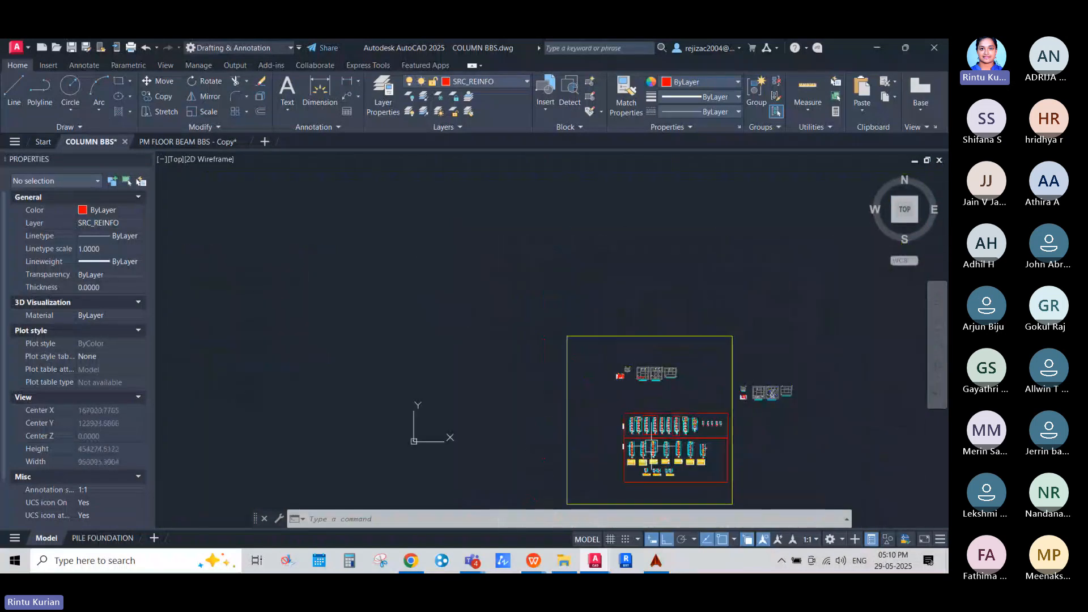
{"action": "scroll", "coordinate": [651, 446], "scroll_direction": "up", "scroll_amount": 7}
{"action": "scroll", "coordinate": [719, 408], "scroll_direction": "down", "scroll_amount": 2}
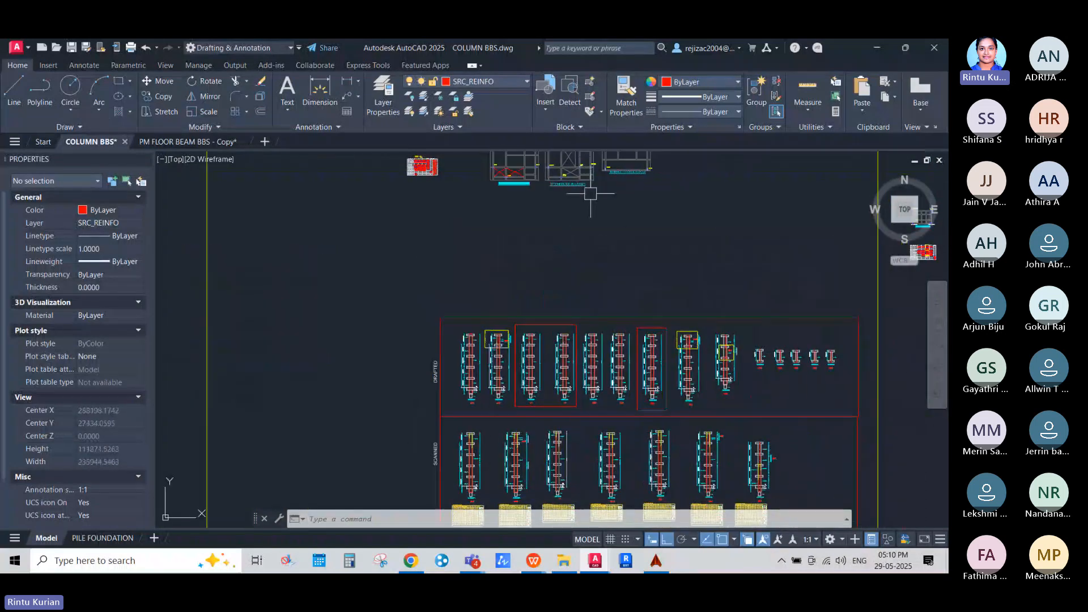
{"action": "scroll", "coordinate": [536, 401], "scroll_direction": "up", "scroll_amount": 6}
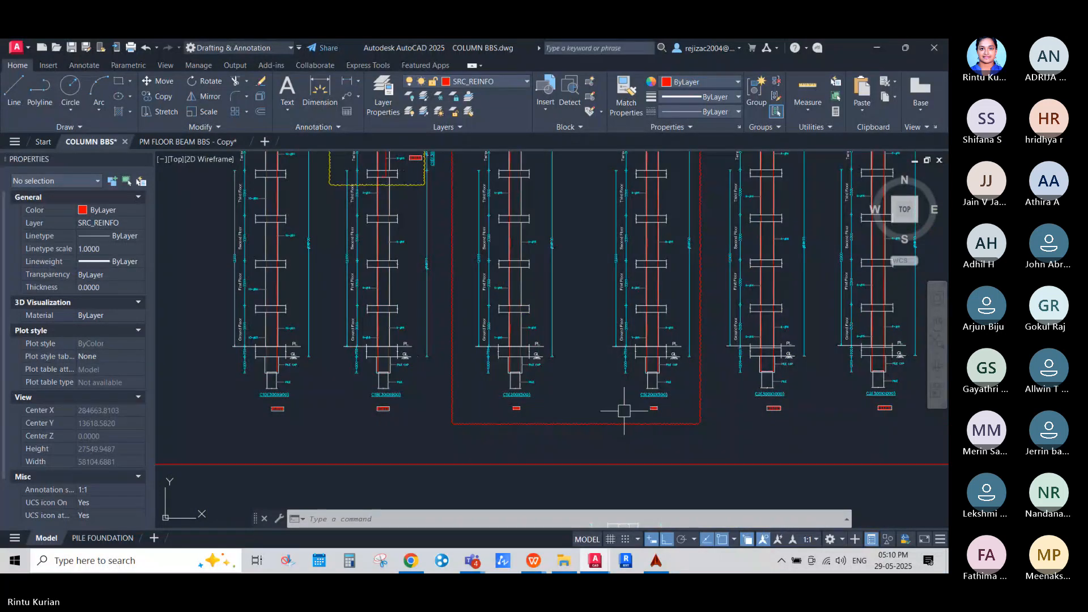
{"action": "scroll", "coordinate": [588, 387], "scroll_direction": "down", "scroll_amount": 5}
{"action": "scroll", "coordinate": [659, 412], "scroll_direction": "up", "scroll_amount": 5}
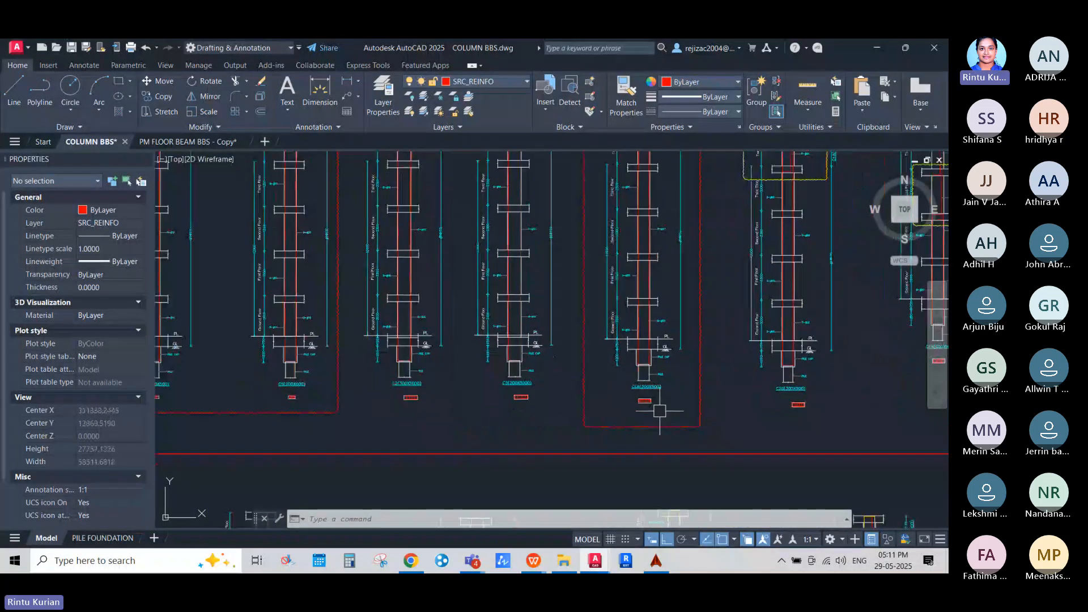
{"action": "scroll", "coordinate": [659, 412], "scroll_direction": "down", "scroll_amount": 6}
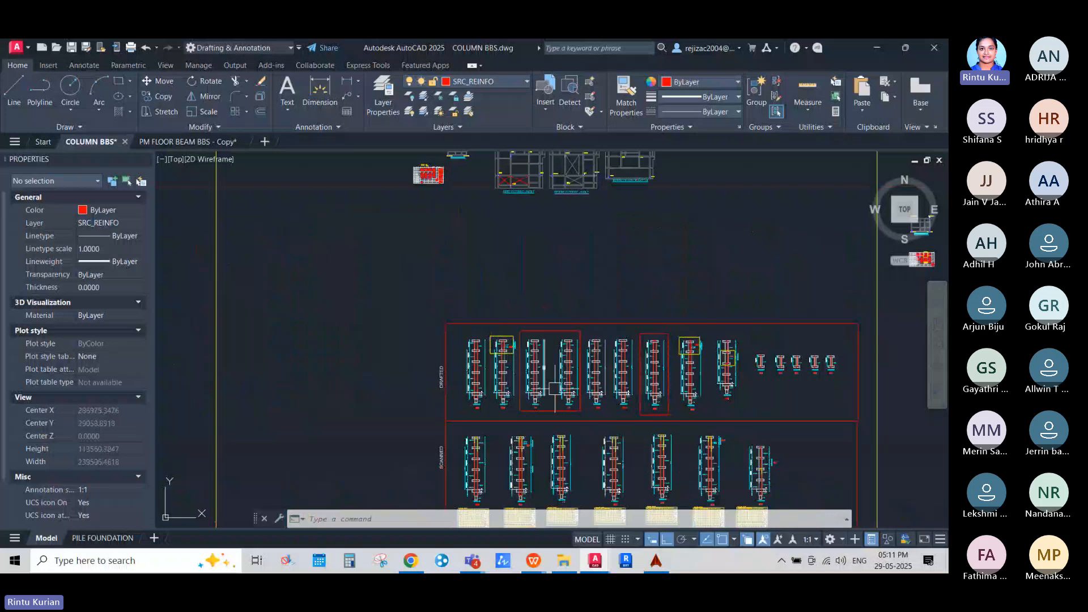
{"action": "scroll", "coordinate": [555, 389], "scroll_direction": "up", "scroll_amount": 6}
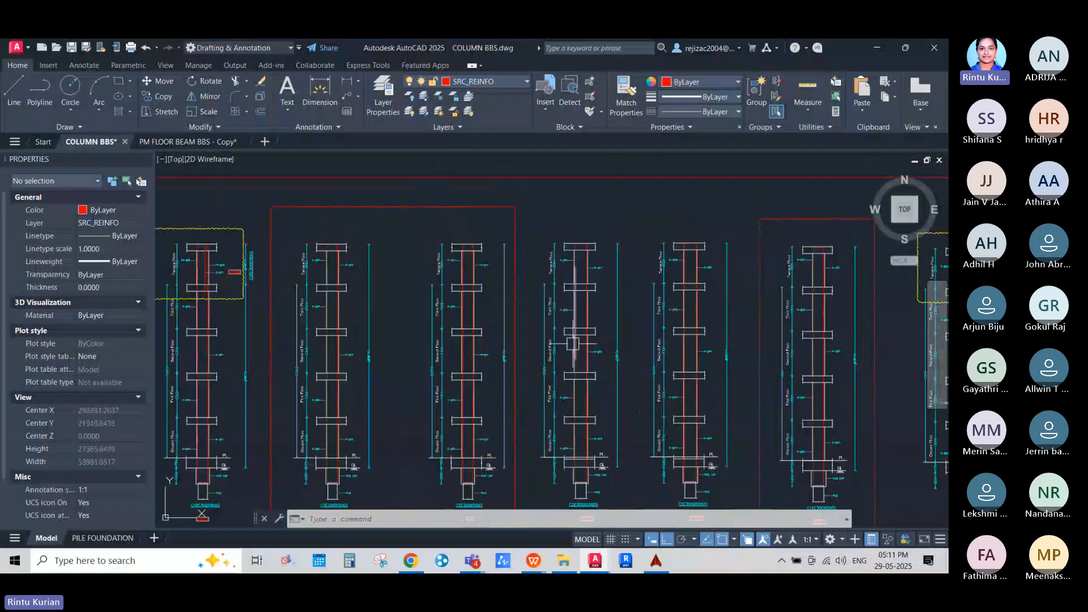
{"action": "scroll", "coordinate": [574, 345], "scroll_direction": "down", "scroll_amount": 5}
{"action": "scroll", "coordinate": [500, 375], "scroll_direction": "up", "scroll_amount": 4}
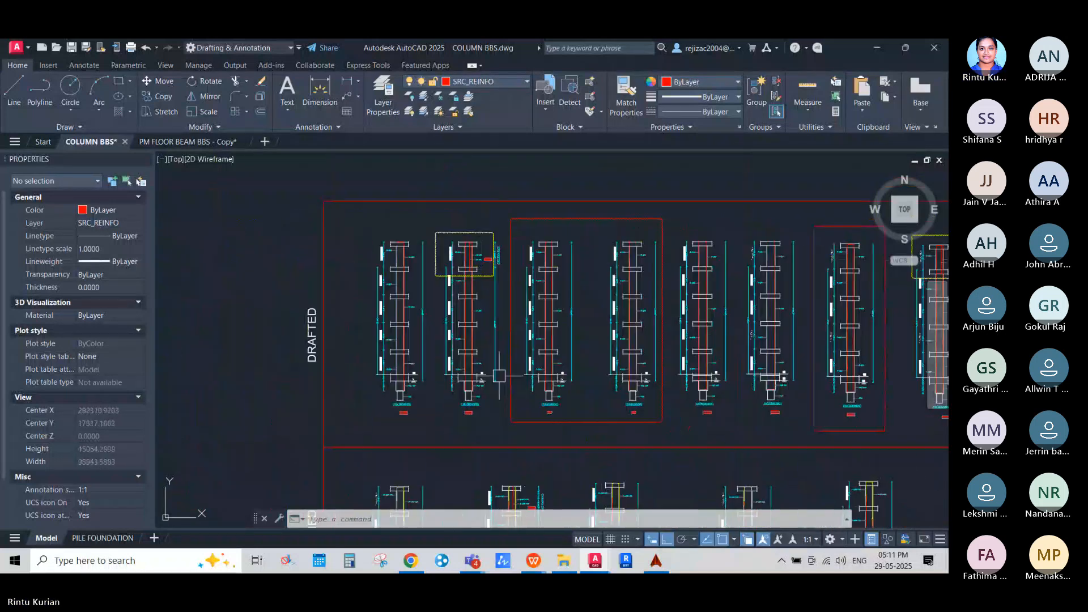
{"action": "scroll", "coordinate": [481, 376], "scroll_direction": "up", "scroll_amount": 4}
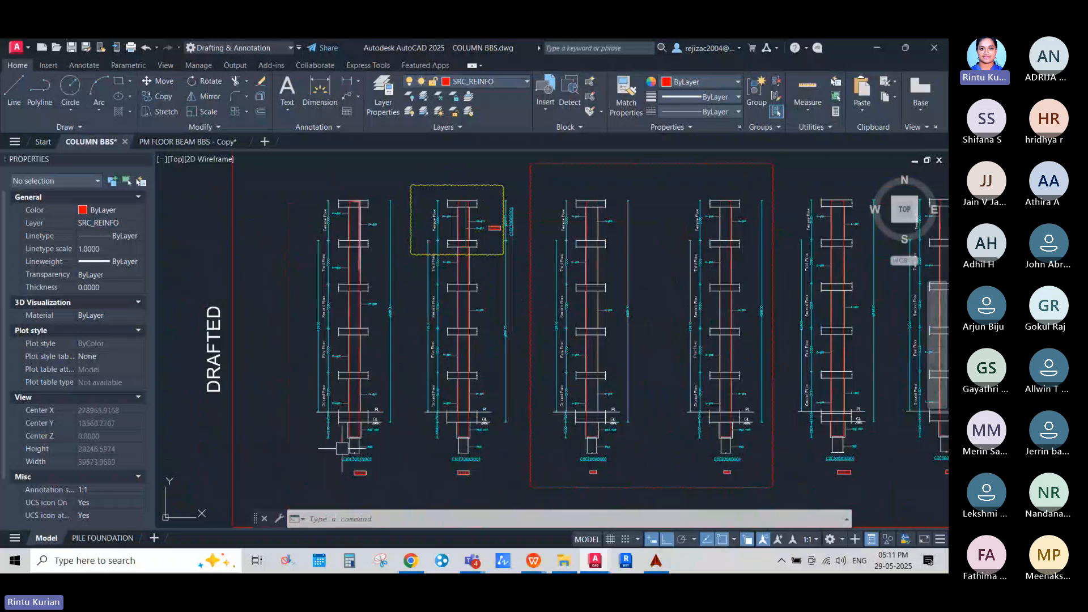
Examine the base of the C1D (300X900) elevation and inspect the properties of the pile cap edge beside its label.
{"action": "scroll", "coordinate": [357, 415], "scroll_direction": "up", "scroll_amount": 6}
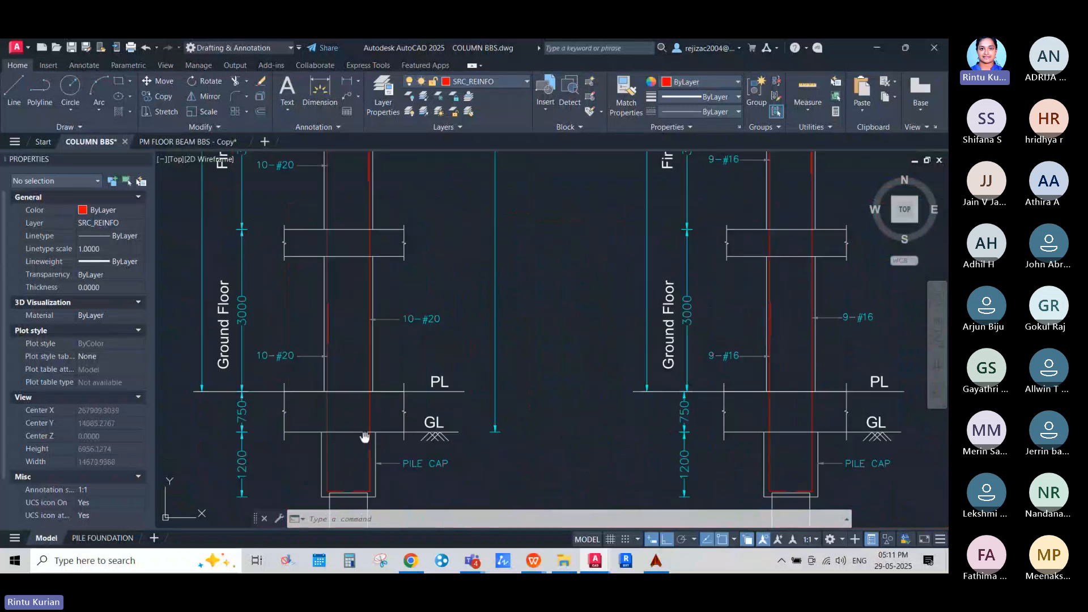
{"action": "middle_click_drag", "start_coordinate": [365, 437], "coordinate": [415, 317]}
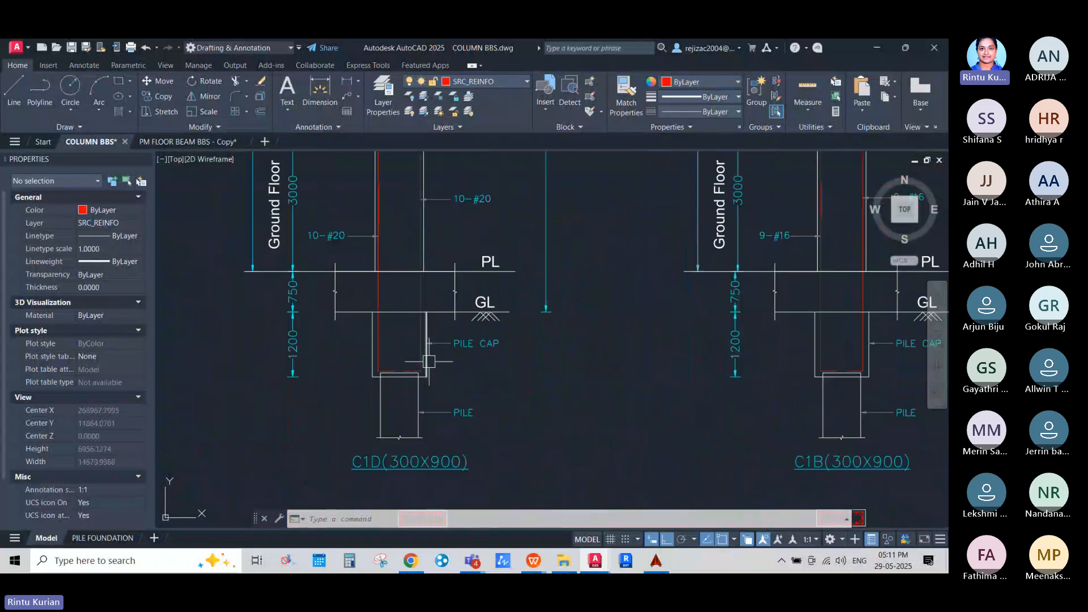
{"action": "left_click", "coordinate": [428, 361]}
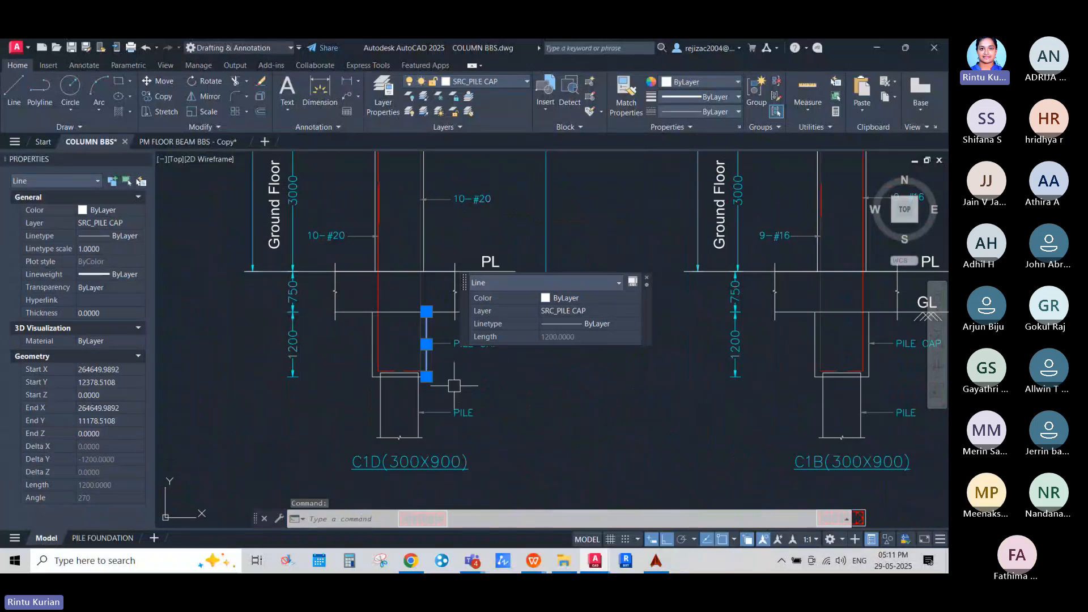
{"action": "key", "text": "Escape"}
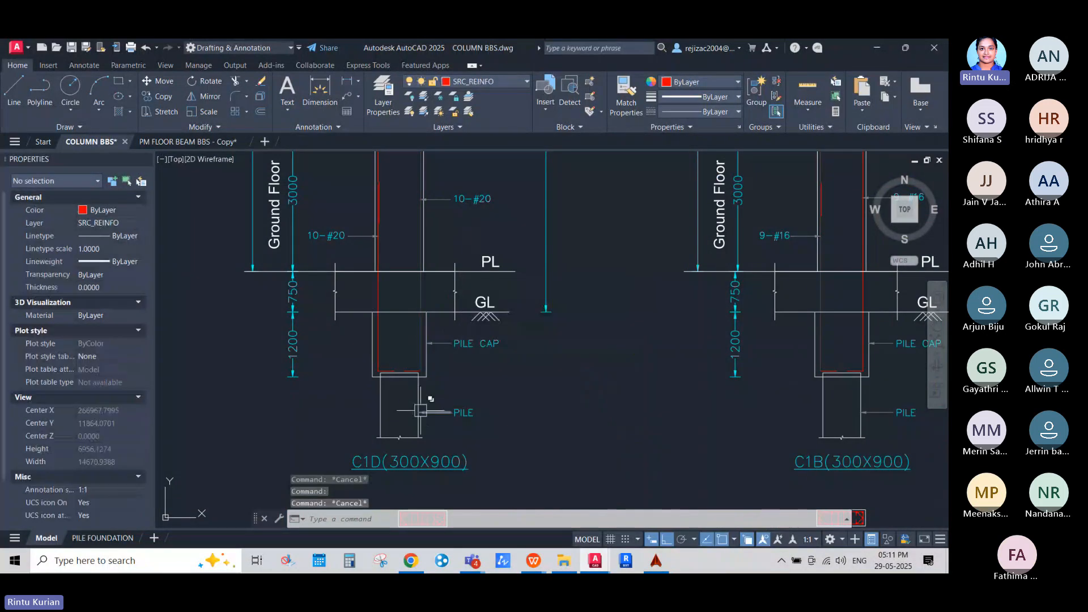
Examine the reinforcement bars and their bottom bends inside the pile cap of the C1D (300X900) elevation.
{"action": "left_click", "coordinate": [418, 384]}
{"action": "key", "text": "Escape"}
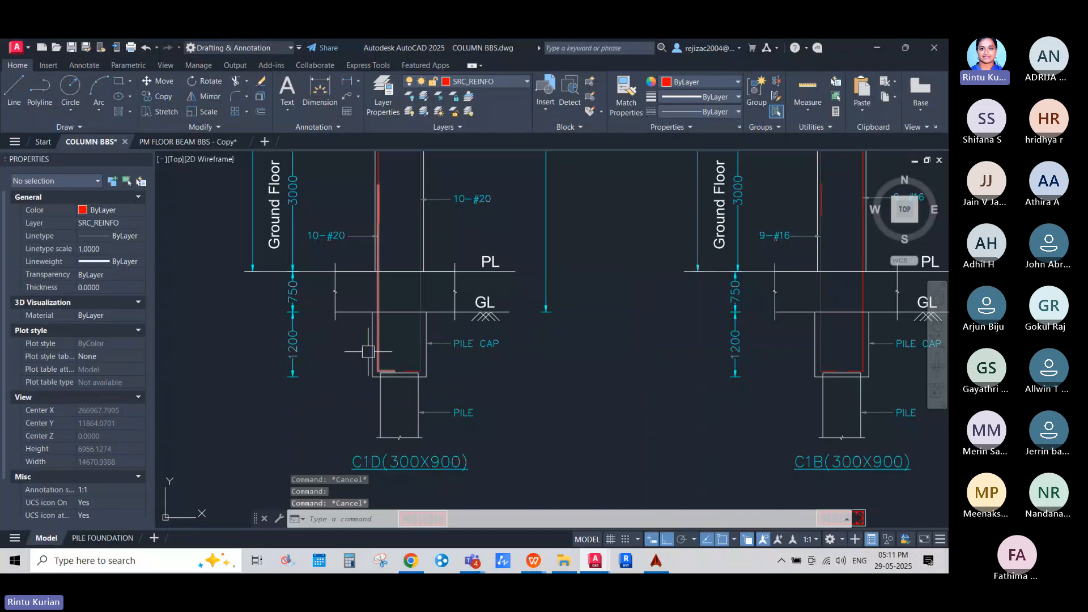
{"action": "left_click", "coordinate": [373, 344]}
{"action": "key", "text": "Escape"}
{"action": "scroll", "coordinate": [374, 360], "scroll_direction": "up", "scroll_amount": 5}
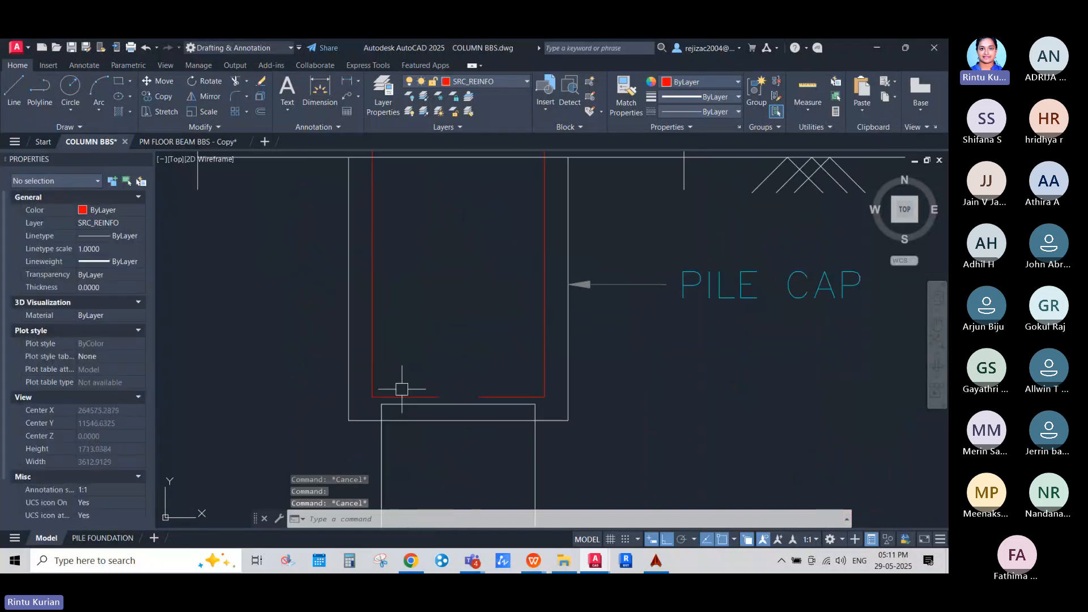
{"action": "scroll", "coordinate": [371, 373], "scroll_direction": "down", "scroll_amount": 6}
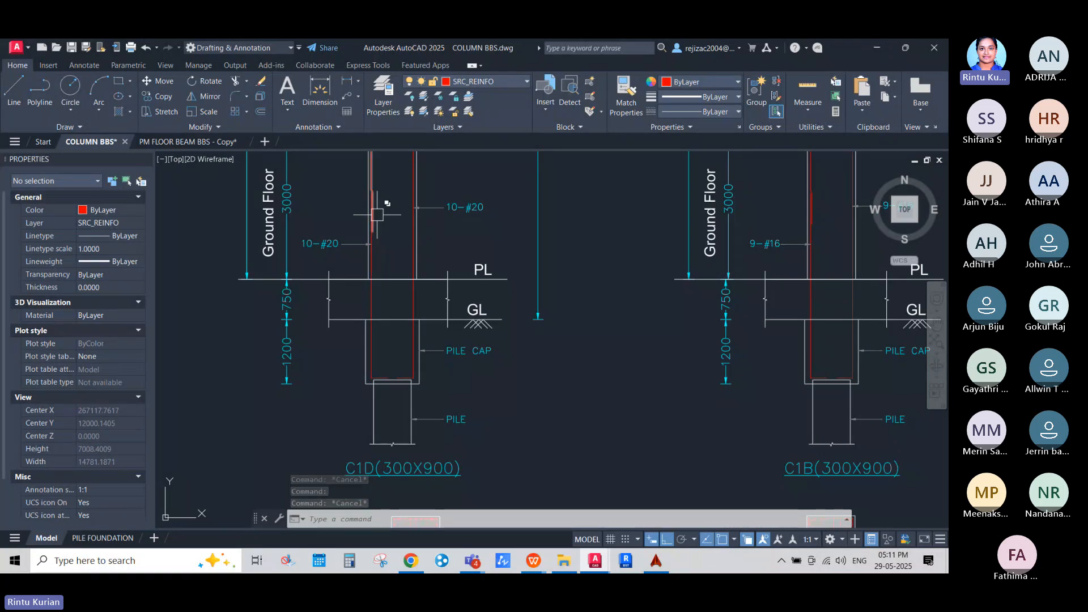
{"action": "scroll", "coordinate": [390, 502], "scroll_direction": "down", "scroll_amount": 2}
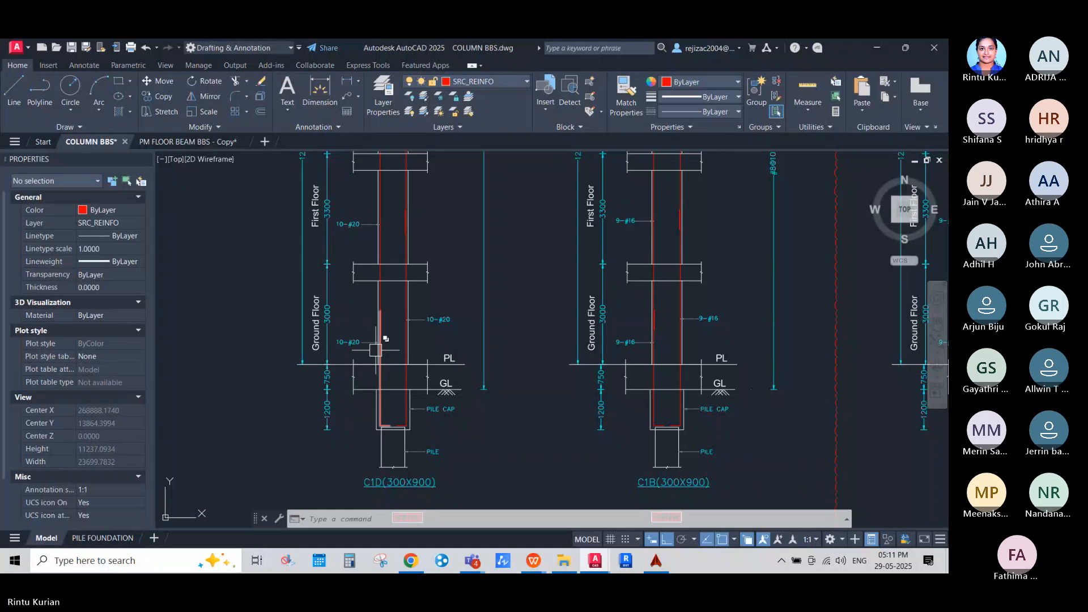
Check the length of the shorter 10-#20 starter bar rising from the C1D pile cap.
{"action": "left_click", "coordinate": [382, 363]}
{"action": "key", "text": "Escape"}
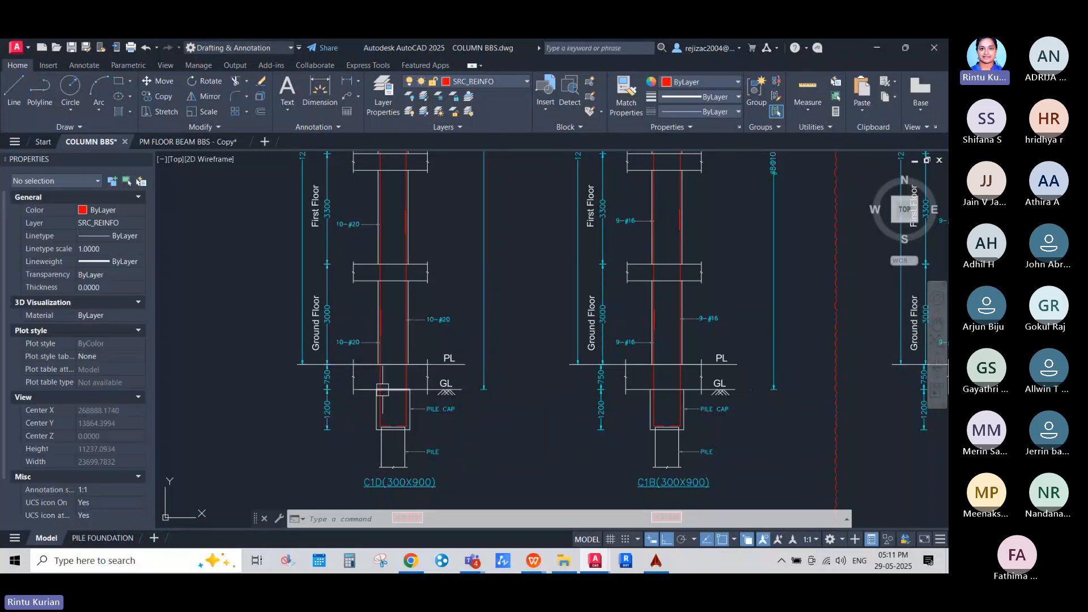
{"action": "left_click", "coordinate": [378, 381]}
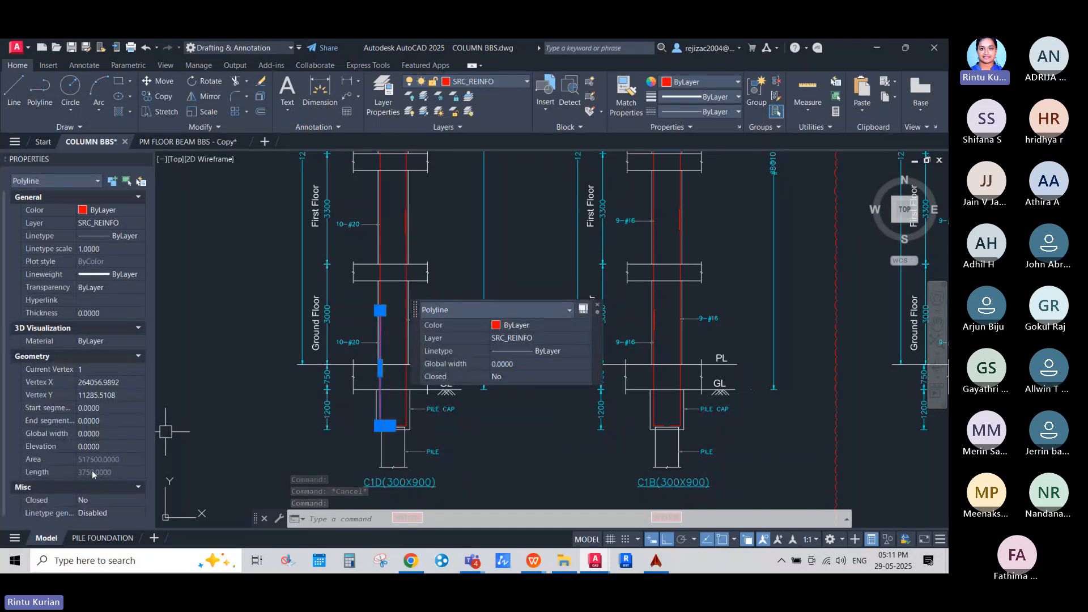
{"action": "key", "text": "Escape"}
{"action": "key", "text": "Escape"}
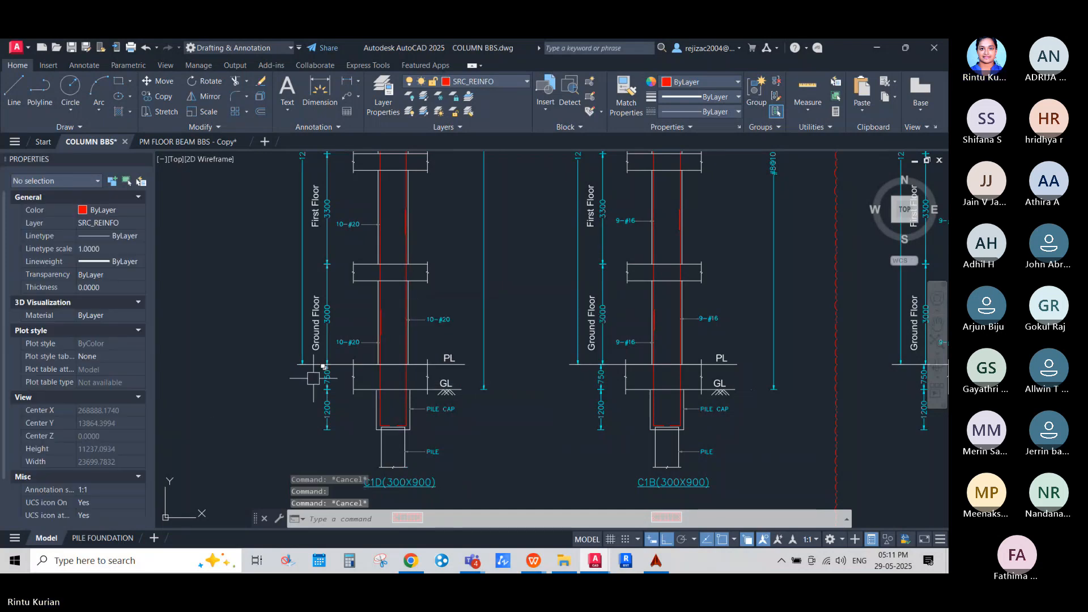
Compare the lengths of the long and short 10-#20 starter bars at the base of C1D.
{"action": "scroll", "coordinate": [416, 370], "scroll_direction": "up", "scroll_amount": 2}
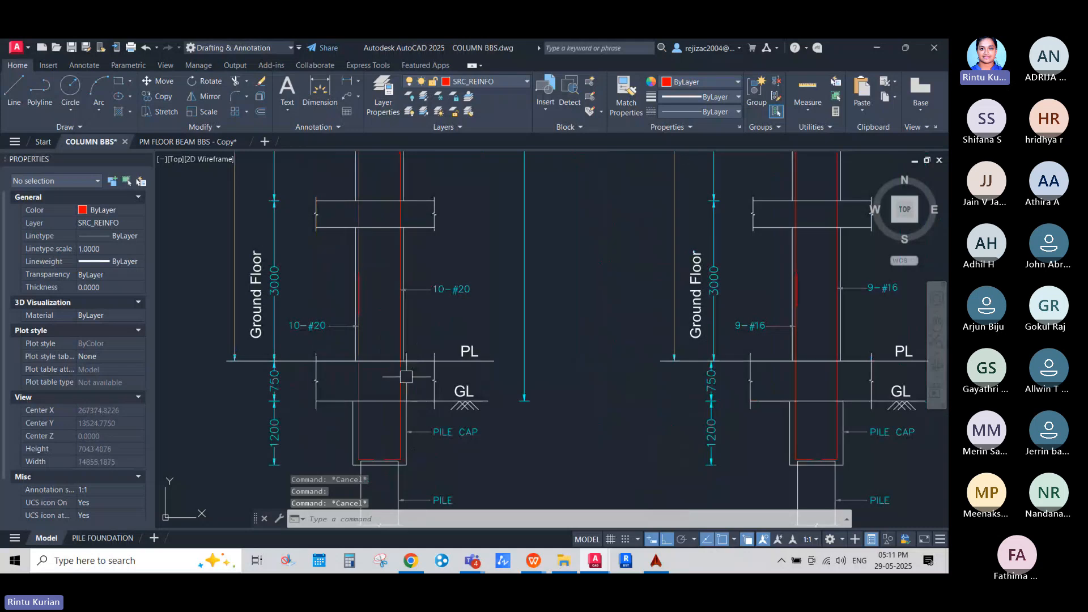
{"action": "left_click", "coordinate": [402, 340]}
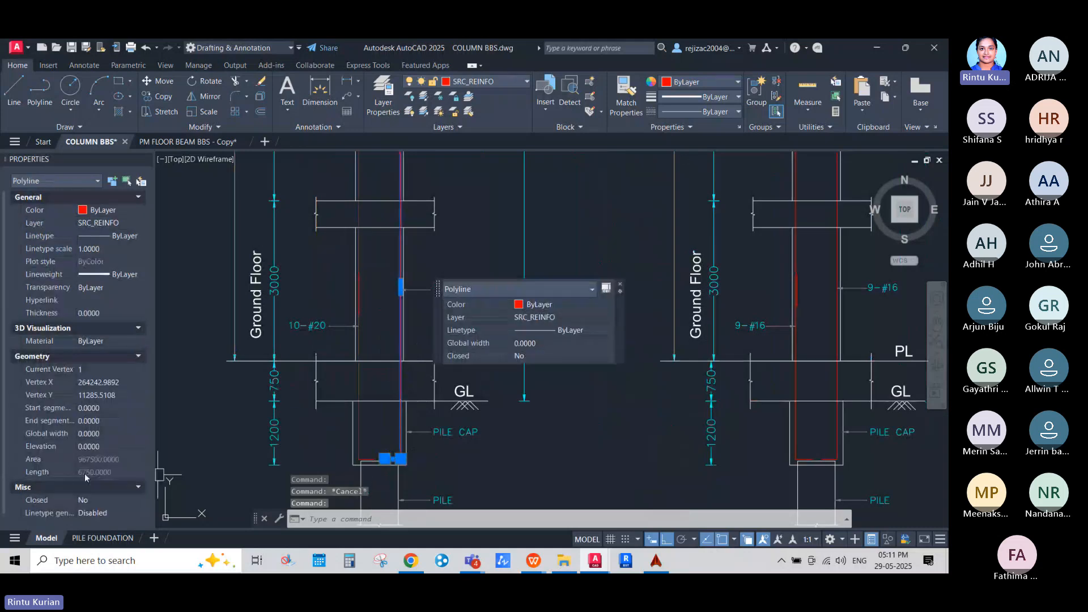
{"action": "key", "text": "Escape"}
{"action": "left_click", "coordinate": [358, 383]}
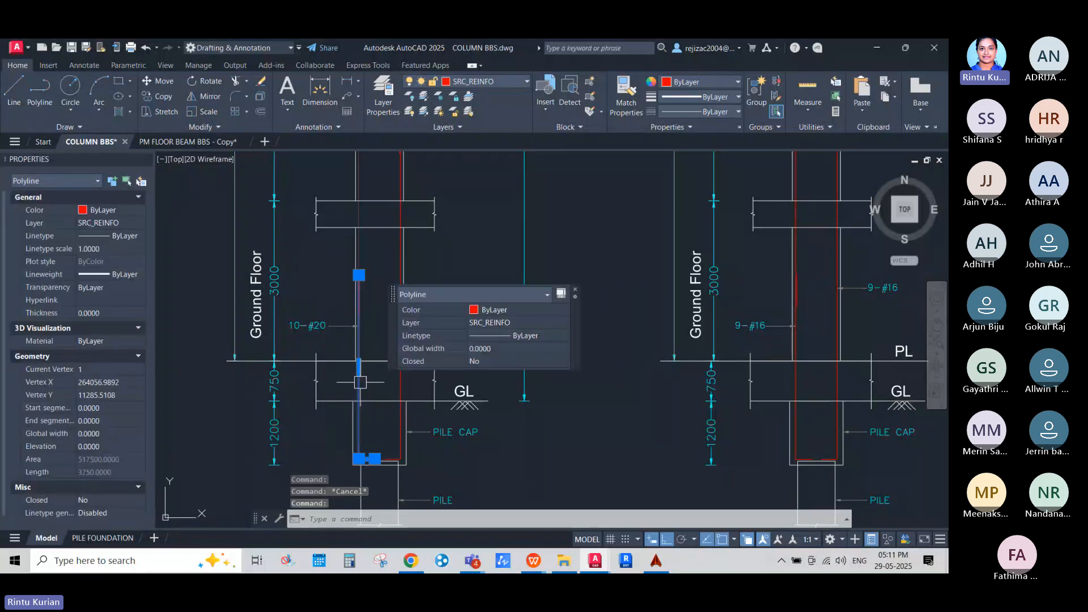
{"action": "key", "text": "Escape"}
{"action": "left_click", "coordinate": [398, 384]}
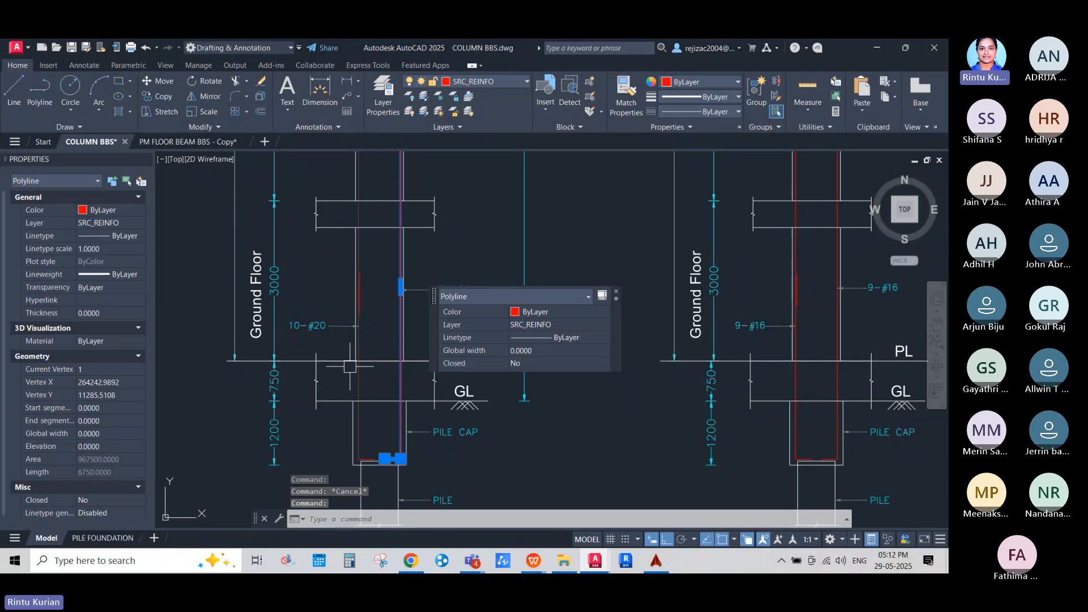
{"action": "key", "text": "Escape"}
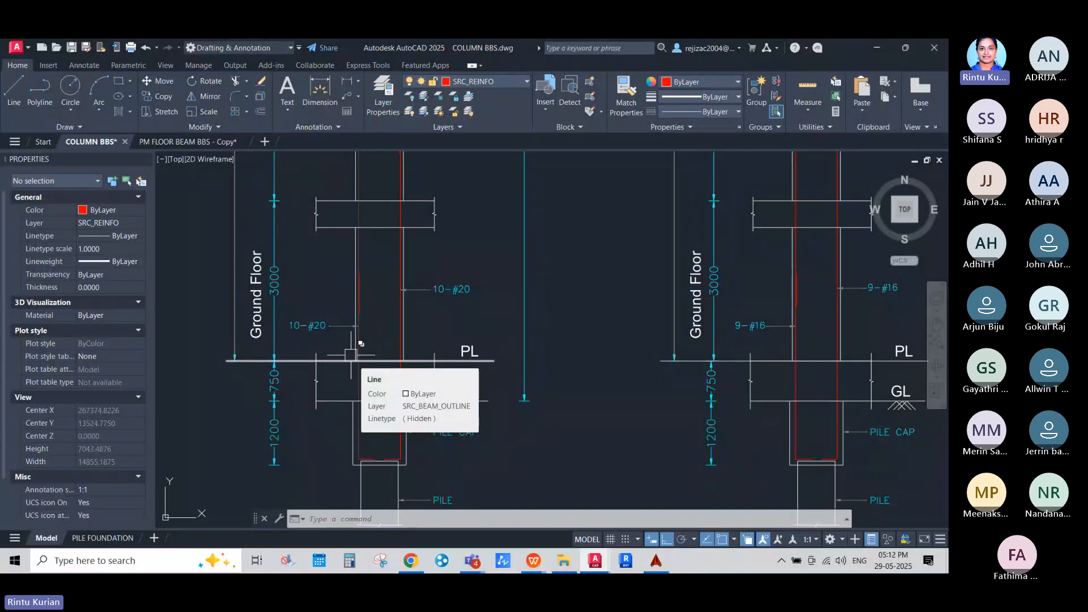
Inspect the C1D bar running from the ground-floor lap to the second floor and check its length.
{"action": "scroll", "coordinate": [357, 233], "scroll_direction": "down", "scroll_amount": 2}
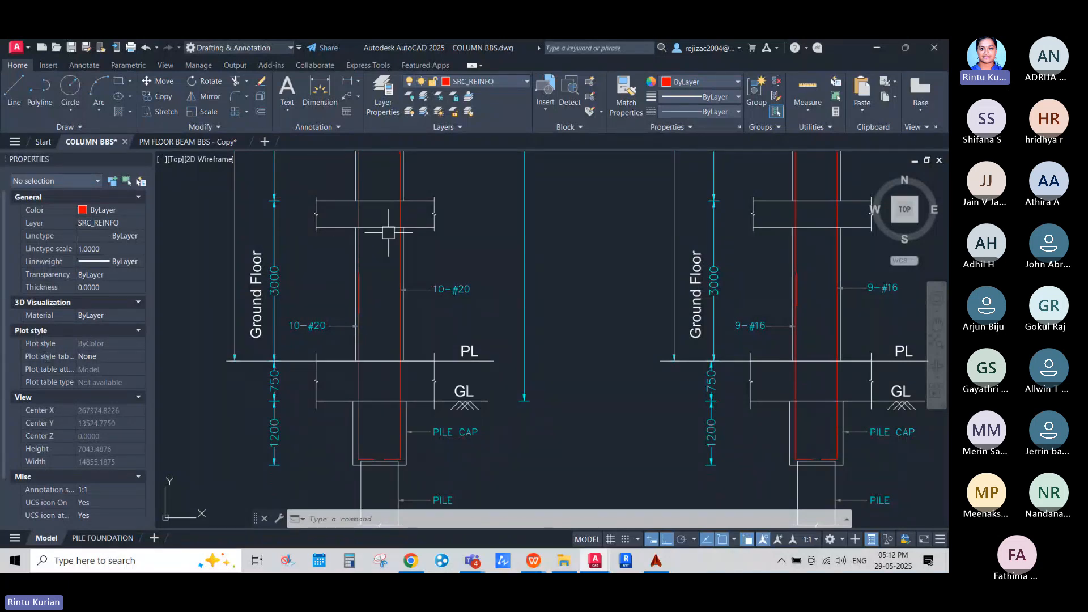
{"action": "scroll", "coordinate": [417, 285], "scroll_direction": "down", "scroll_amount": 2}
{"action": "scroll", "coordinate": [396, 302], "scroll_direction": "up", "scroll_amount": 4}
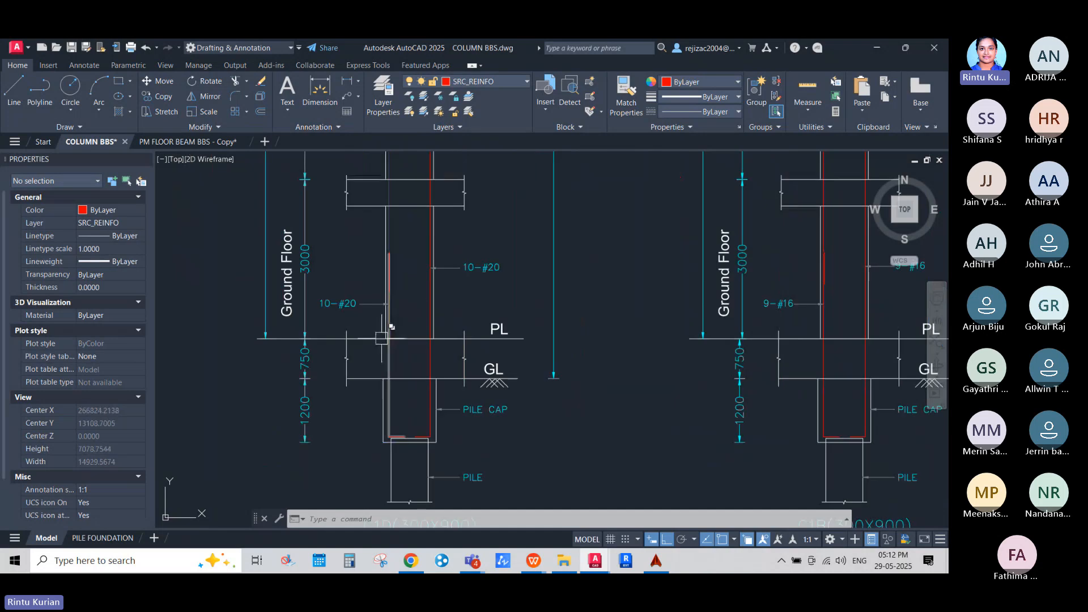
{"action": "scroll", "coordinate": [381, 336], "scroll_direction": "down", "scroll_amount": 2}
{"action": "middle_click_drag", "start_coordinate": [381, 334], "coordinate": [360, 401]}
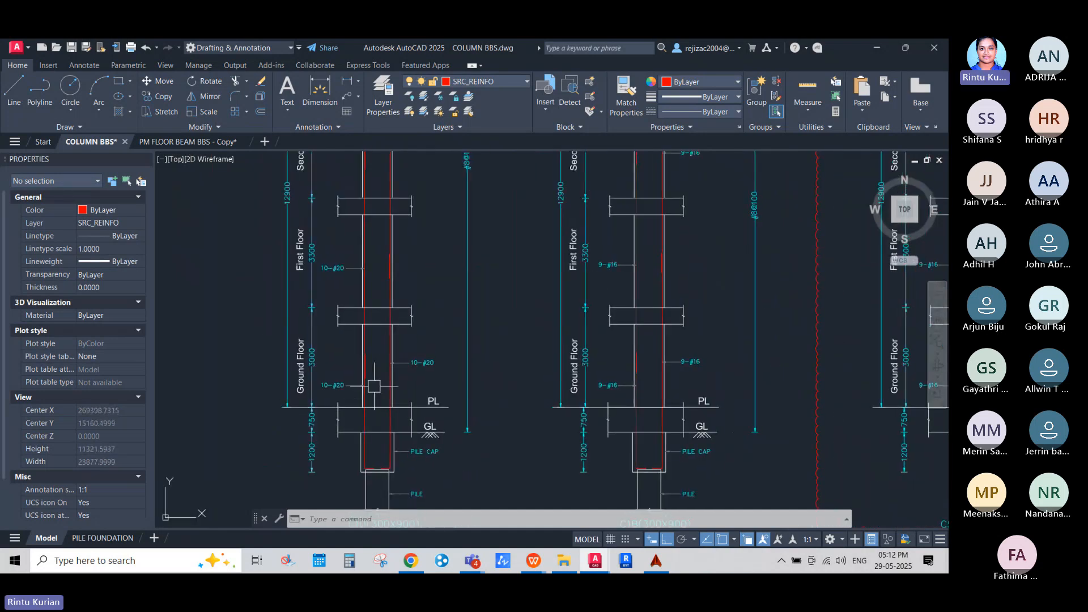
{"action": "left_click", "coordinate": [365, 275]}
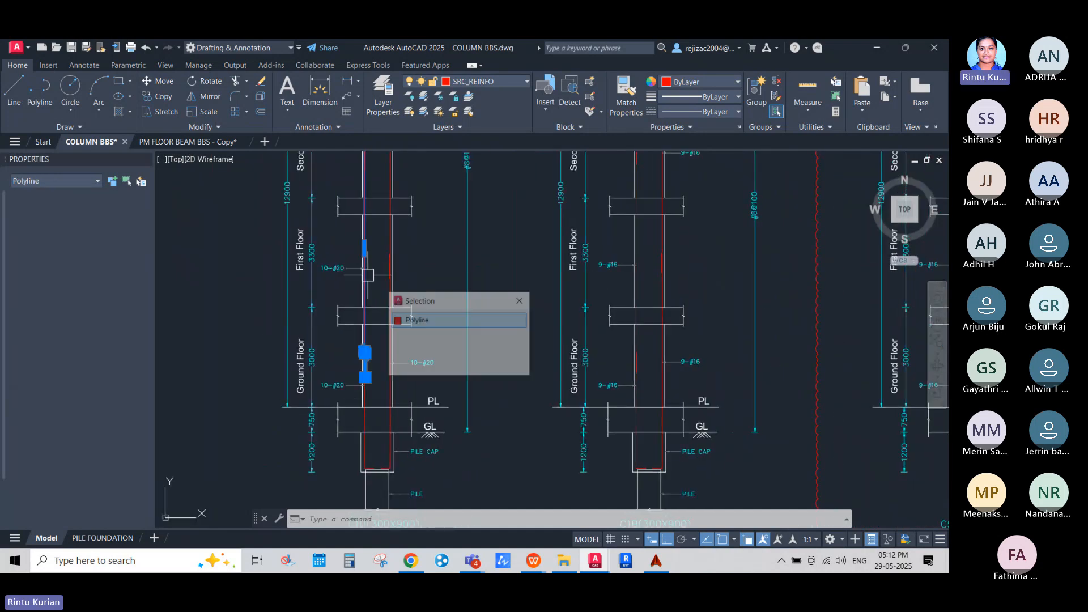
{"action": "scroll", "coordinate": [304, 396], "scroll_direction": "down", "scroll_amount": 3}
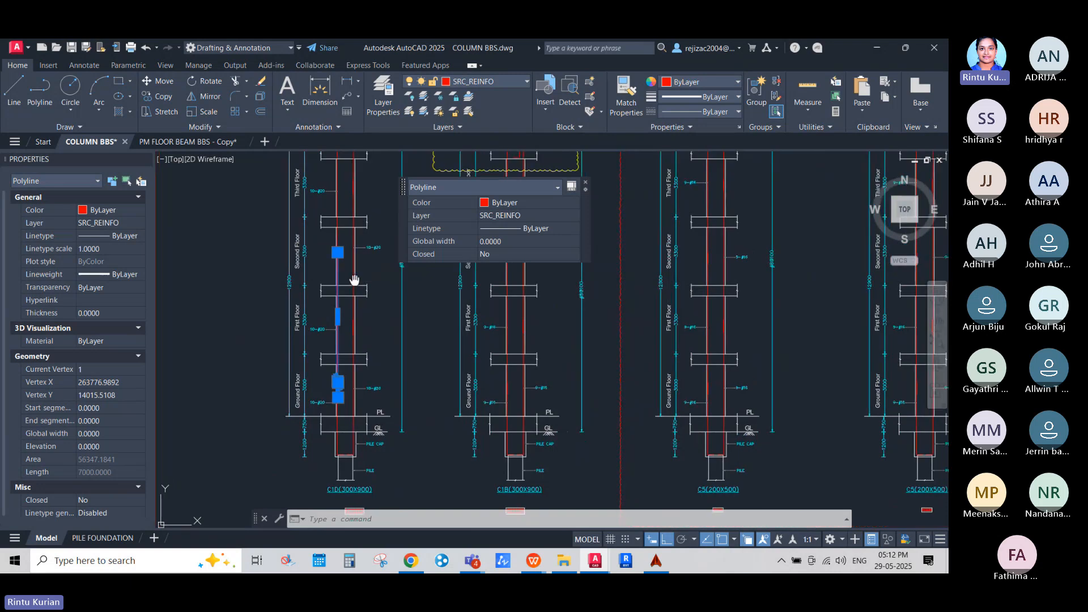
{"action": "scroll", "coordinate": [353, 305], "scroll_direction": "up", "scroll_amount": 2}
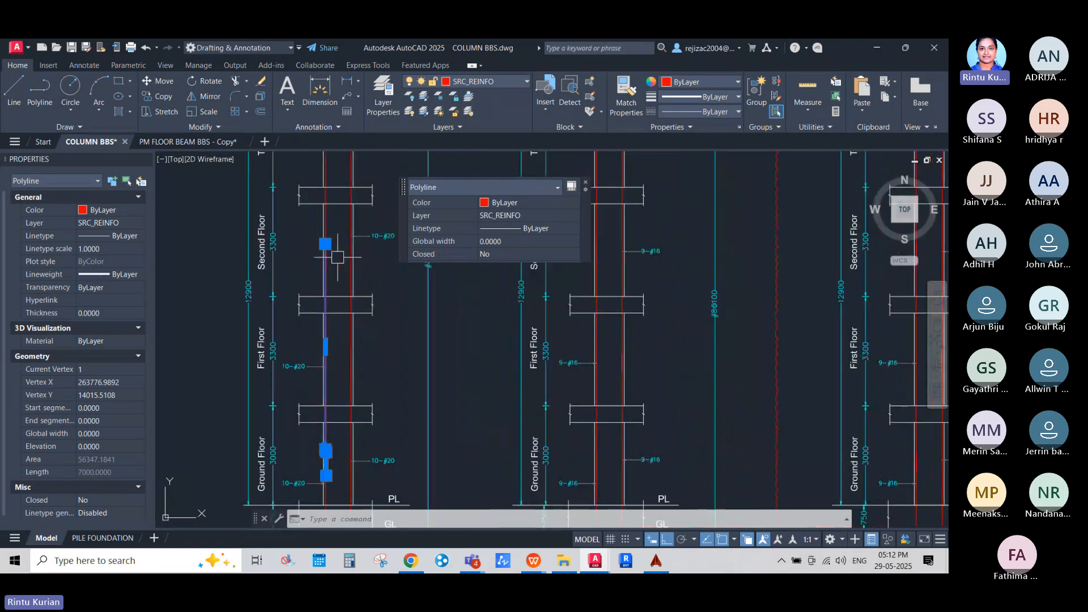
{"action": "scroll", "coordinate": [344, 245], "scroll_direction": "up", "scroll_amount": 3}
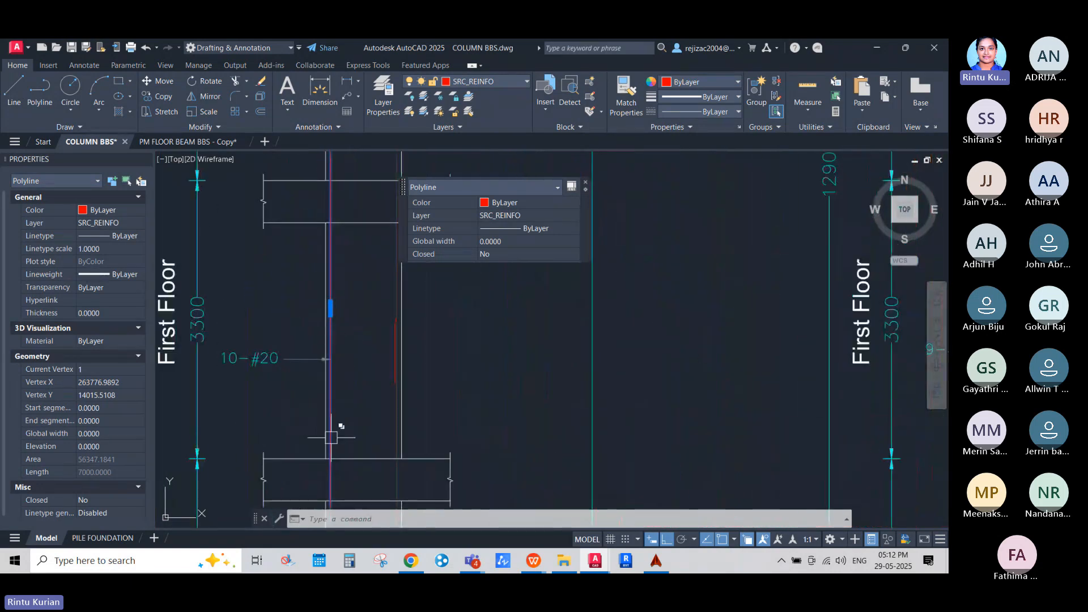
{"action": "key", "text": "Escape"}
{"action": "key", "text": "Escape"}
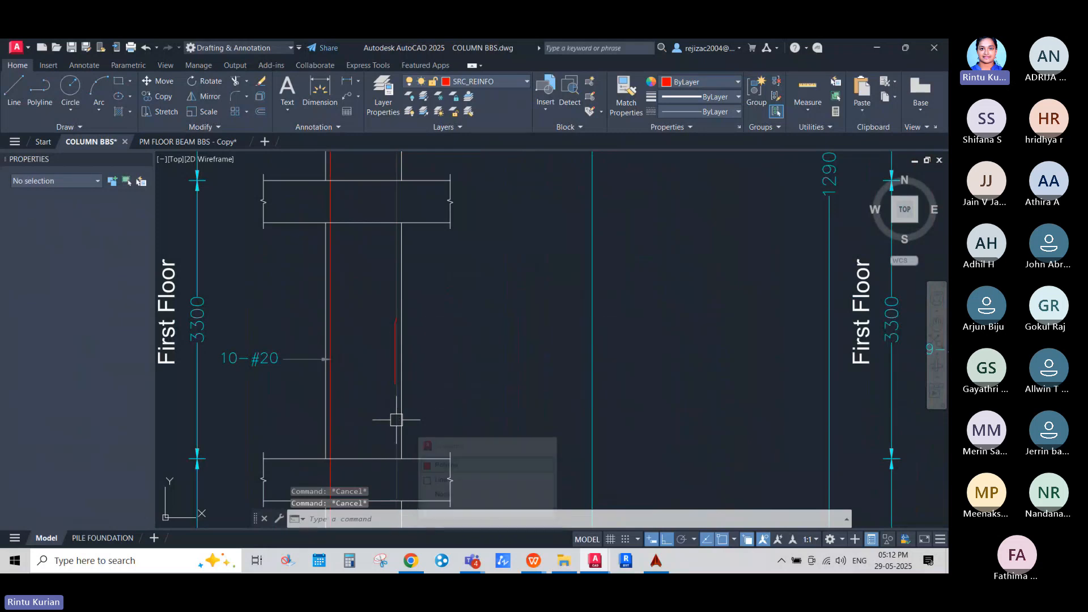
Review the 1F and 2F tie arrangements for the 300 X 900 and 300 X 1000 columns in the section schedule.
{"action": "scroll", "coordinate": [404, 359], "scroll_direction": "down", "scroll_amount": 5}
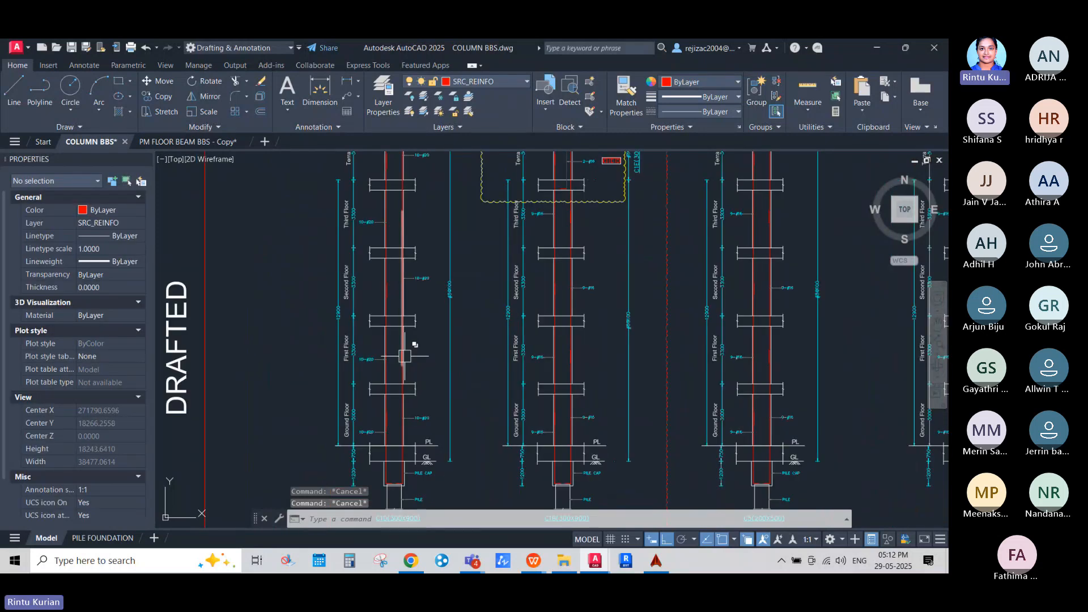
{"action": "scroll", "coordinate": [408, 352], "scroll_direction": "up", "scroll_amount": 4}
{"action": "scroll", "coordinate": [419, 344], "scroll_direction": "down", "scroll_amount": 10}
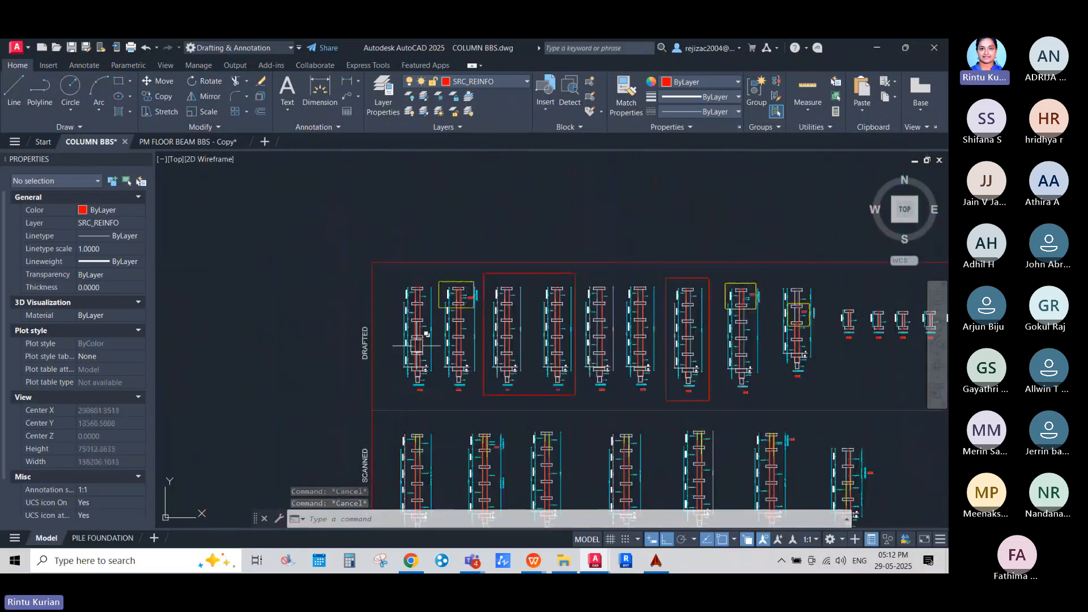
{"action": "scroll", "coordinate": [367, 243], "scroll_direction": "up", "scroll_amount": 5}
{"action": "scroll", "coordinate": [422, 327], "scroll_direction": "up", "scroll_amount": 5}
{"action": "scroll", "coordinate": [522, 273], "scroll_direction": "up", "scroll_amount": 8}
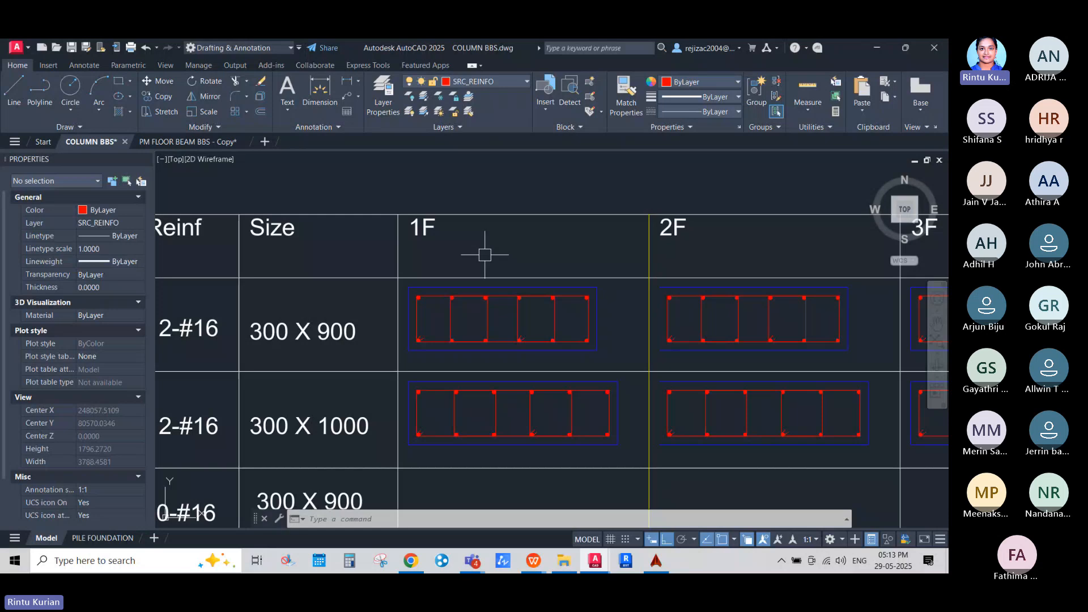
Find the C1A (300X900) elevation in the DRAFTED row and inspect the properties of its 4-#20 terrace-floor bar.
{"action": "scroll", "coordinate": [461, 299], "scroll_direction": "down", "scroll_amount": 15}
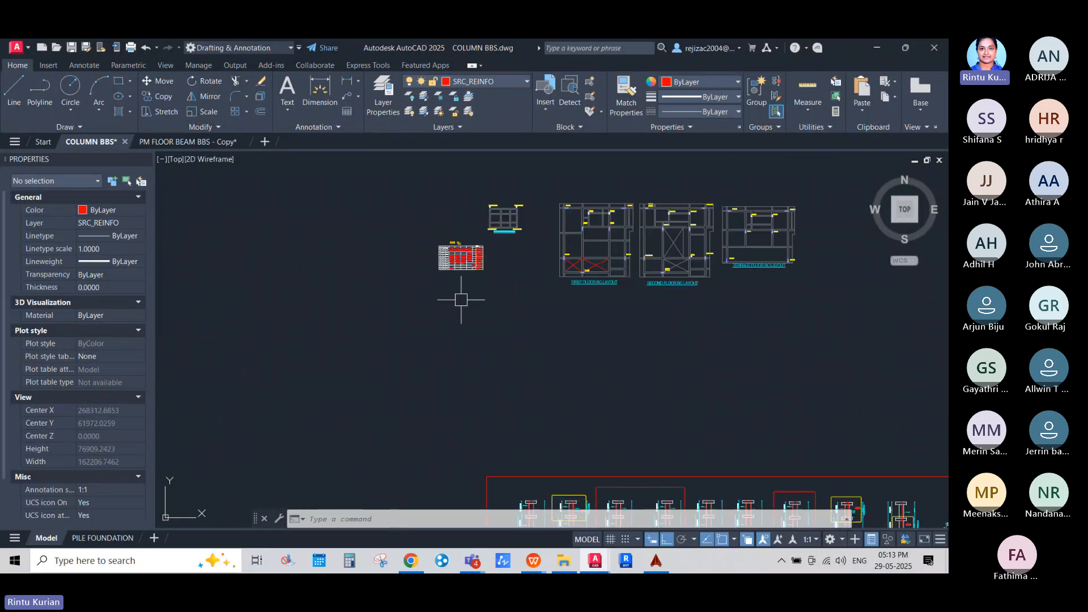
{"action": "middle_click_drag", "start_coordinate": [501, 399], "coordinate": [461, 230]}
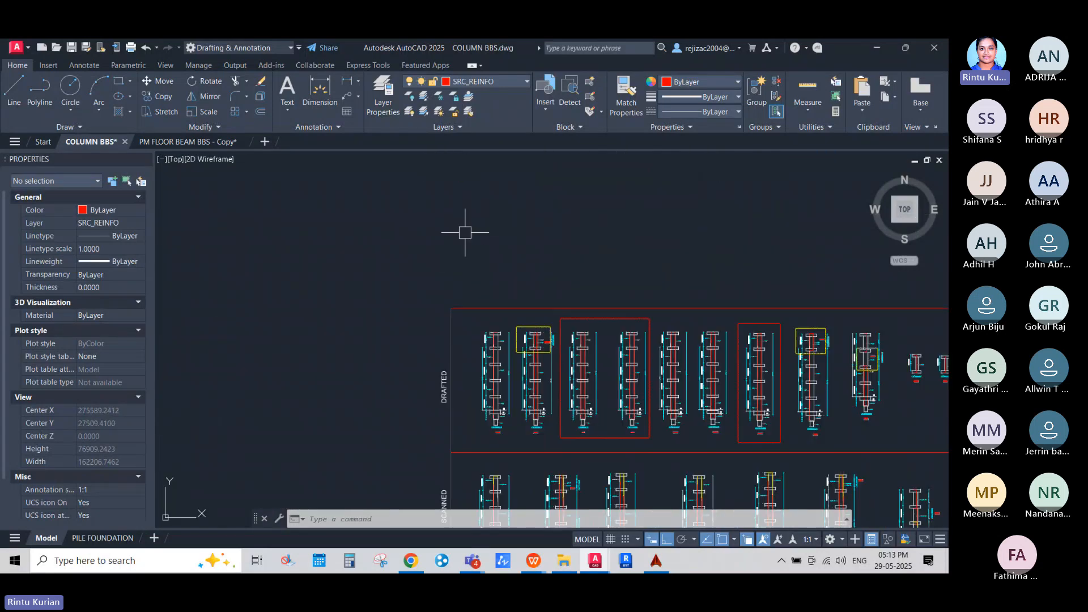
{"action": "scroll", "coordinate": [527, 400], "scroll_direction": "up", "scroll_amount": 2}
{"action": "scroll", "coordinate": [516, 403], "scroll_direction": "down", "scroll_amount": 3}
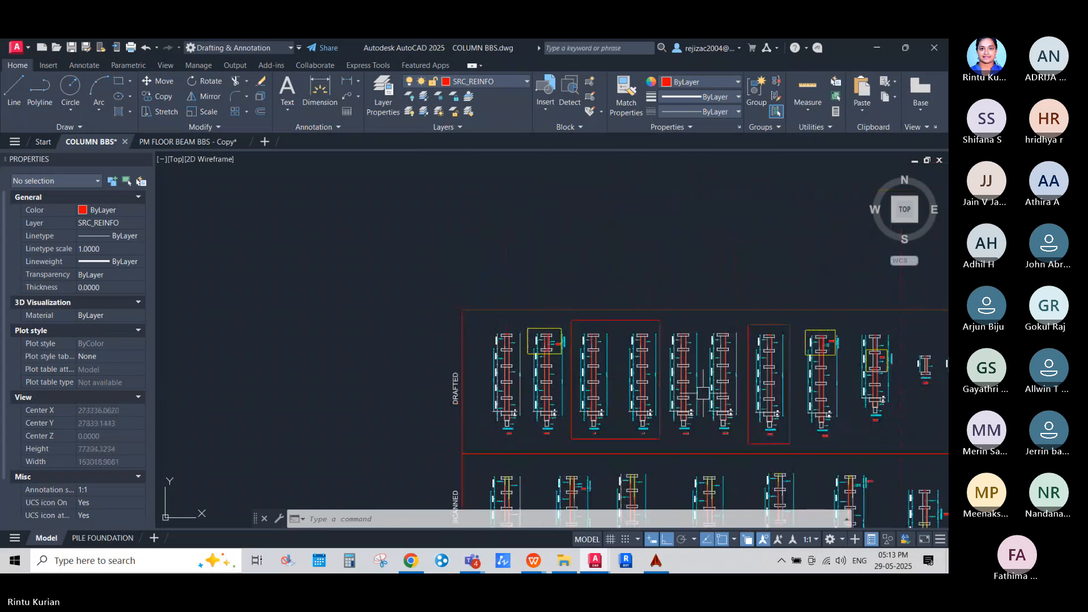
{"action": "scroll", "coordinate": [711, 391], "scroll_direction": "up", "scroll_amount": 4}
{"action": "middle_click_drag", "start_coordinate": [740, 329], "coordinate": [542, 442]}
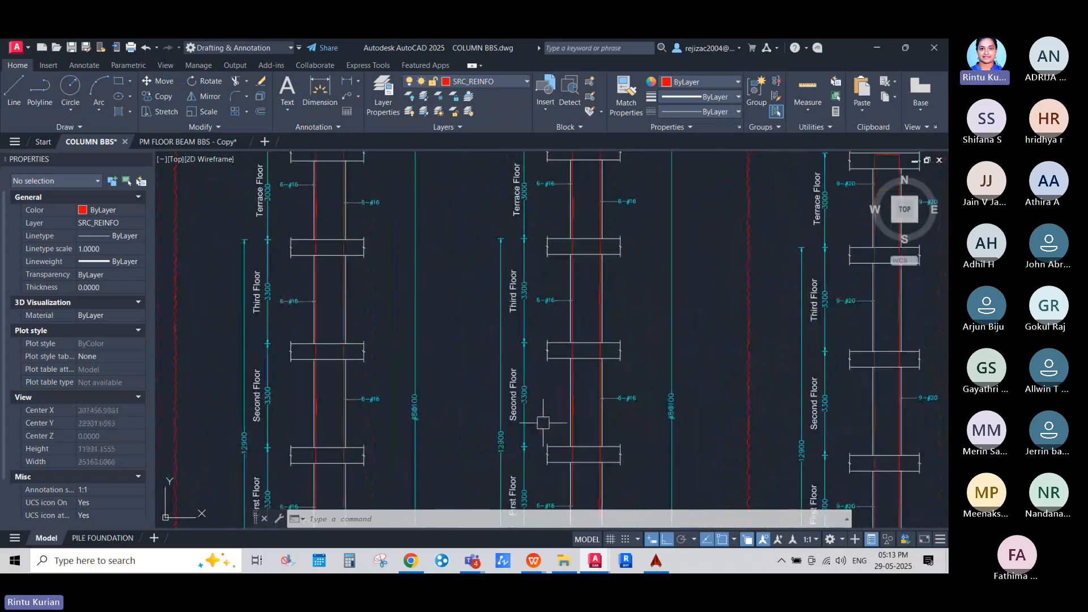
{"action": "scroll", "coordinate": [547, 426], "scroll_direction": "down", "scroll_amount": 1}
{"action": "scroll", "coordinate": [408, 296], "scroll_direction": "up", "scroll_amount": 2}
{"action": "scroll", "coordinate": [493, 272], "scroll_direction": "up", "scroll_amount": 3}
{"action": "left_click", "coordinate": [496, 273]}
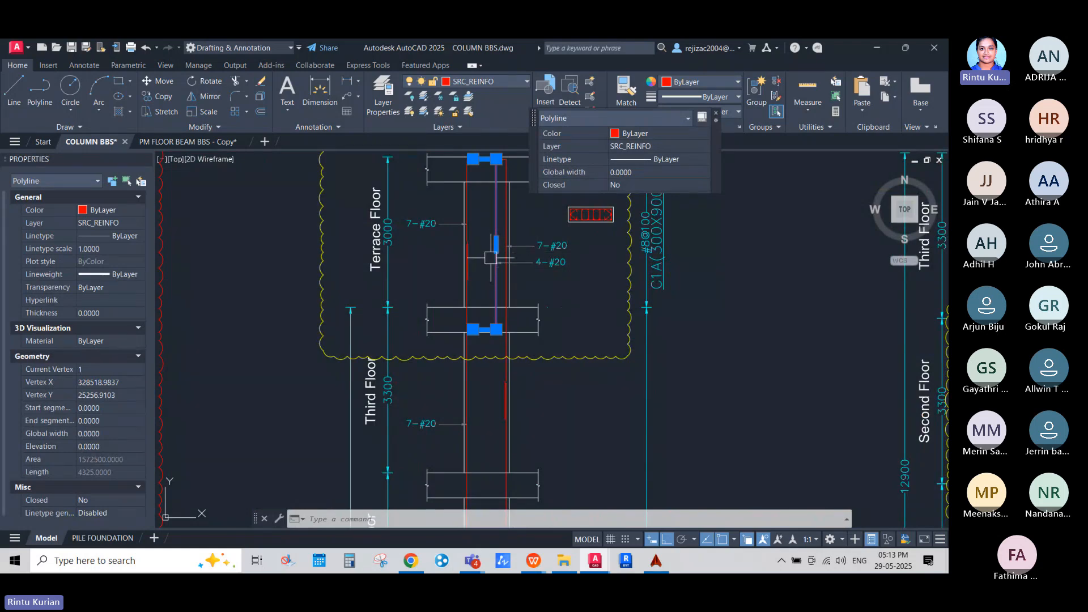
{"action": "key", "text": "Escape"}
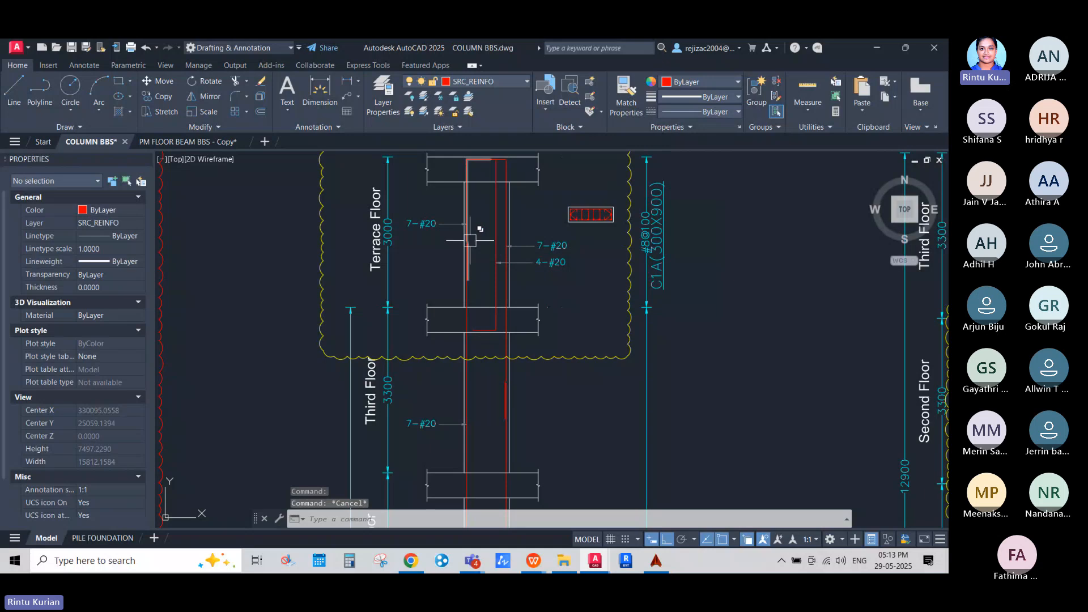
{"action": "left_click", "coordinate": [493, 205]}
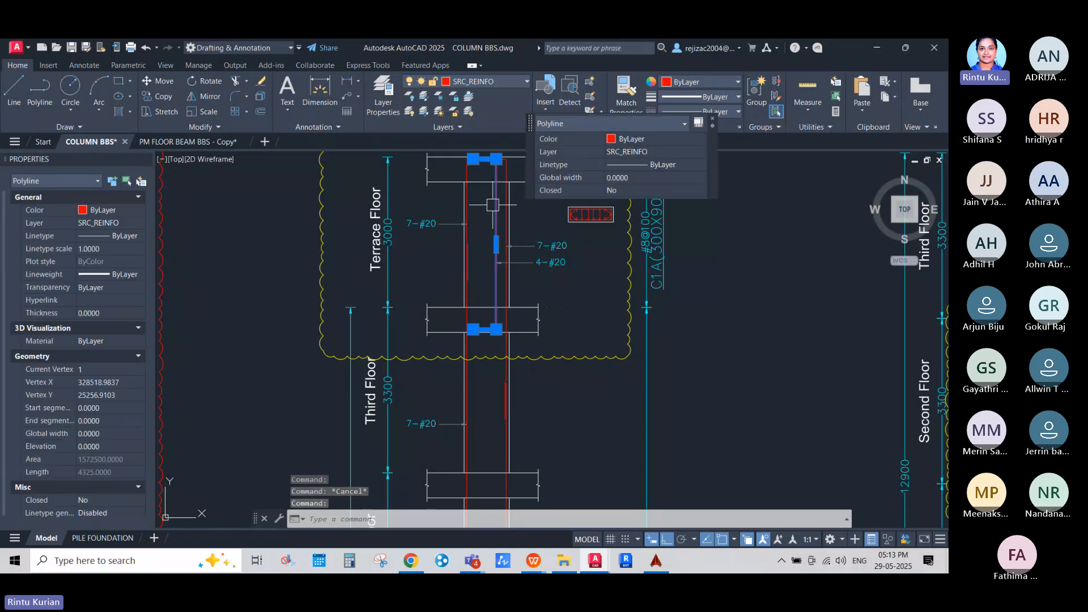
{"action": "key", "text": "Escape"}
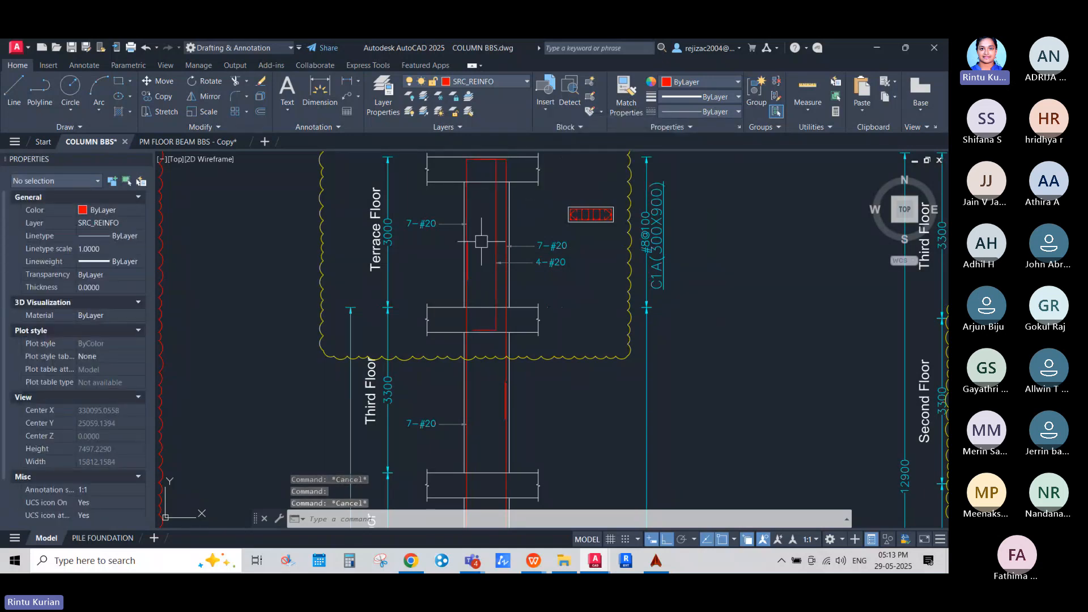
Examine the lap and top bend of the 7-#20 bars at C1A's terrace floor.
{"action": "middle_click_drag", "start_coordinate": [477, 249], "coordinate": [458, 299]}
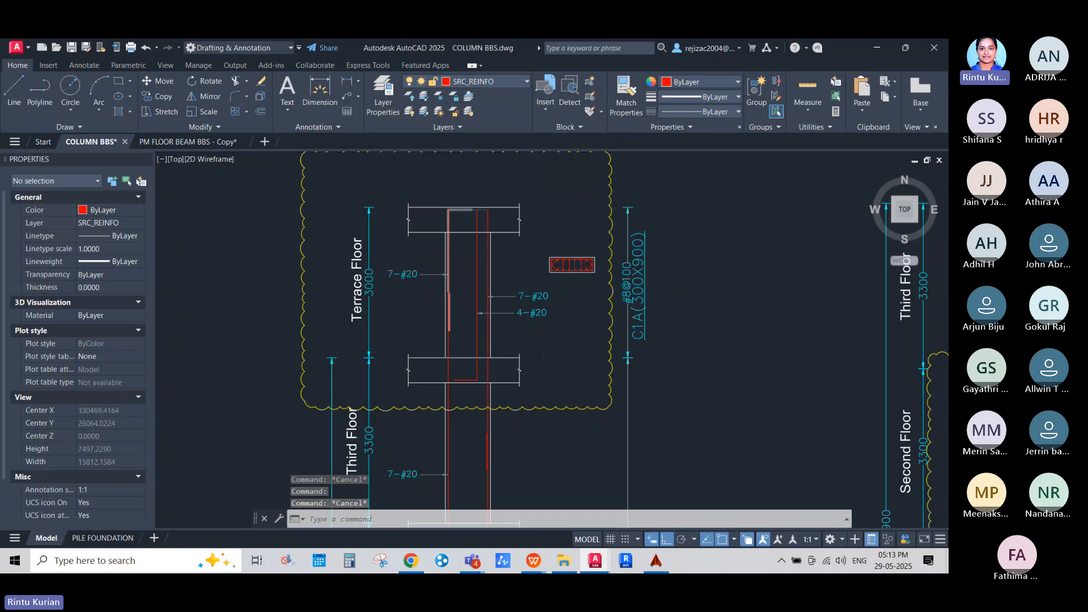
{"action": "scroll", "coordinate": [447, 263], "scroll_direction": "up", "scroll_amount": 4}
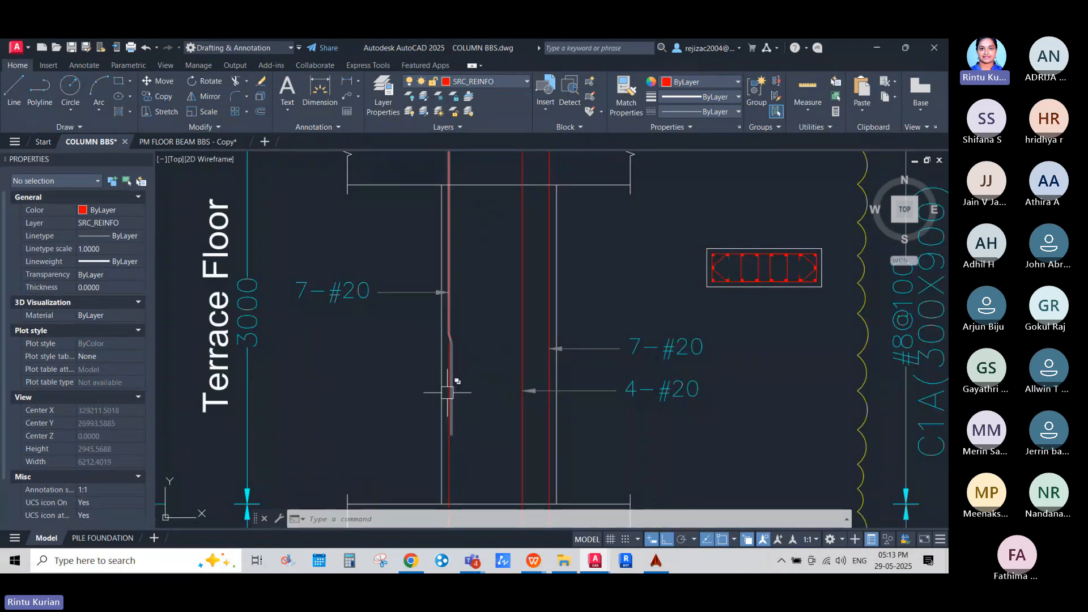
{"action": "scroll", "coordinate": [447, 392], "scroll_direction": "down", "scroll_amount": 2}
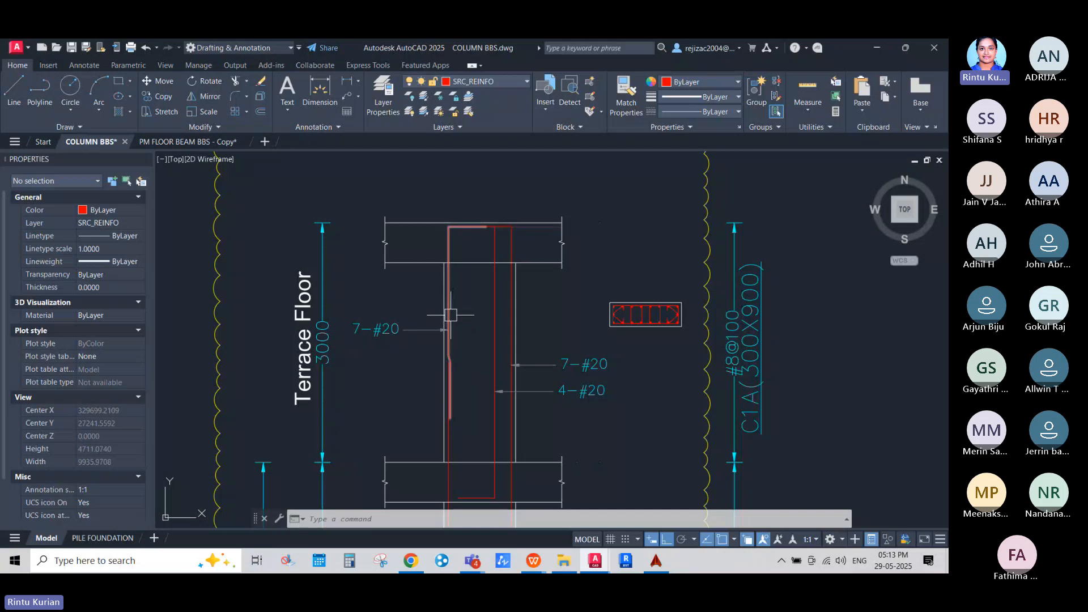
{"action": "scroll", "coordinate": [412, 332], "scroll_direction": "up", "scroll_amount": 2}
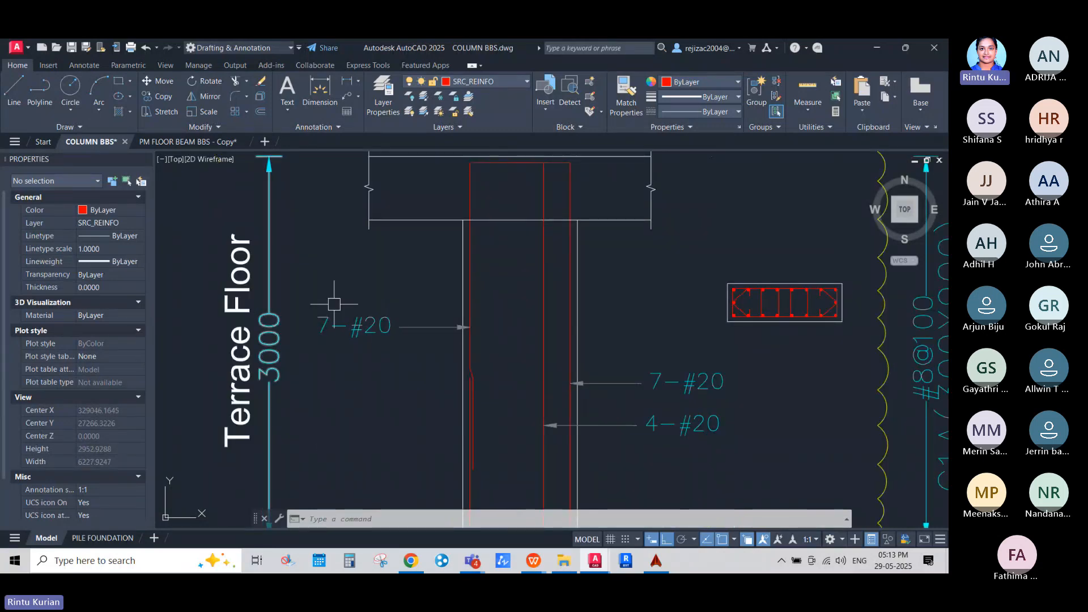
Trace the 7-#20 bars of column C1A (300X900) from the terrace floor down to the first floor, checking the laps.
{"action": "scroll", "coordinate": [377, 314], "scroll_direction": "down", "scroll_amount": 2}
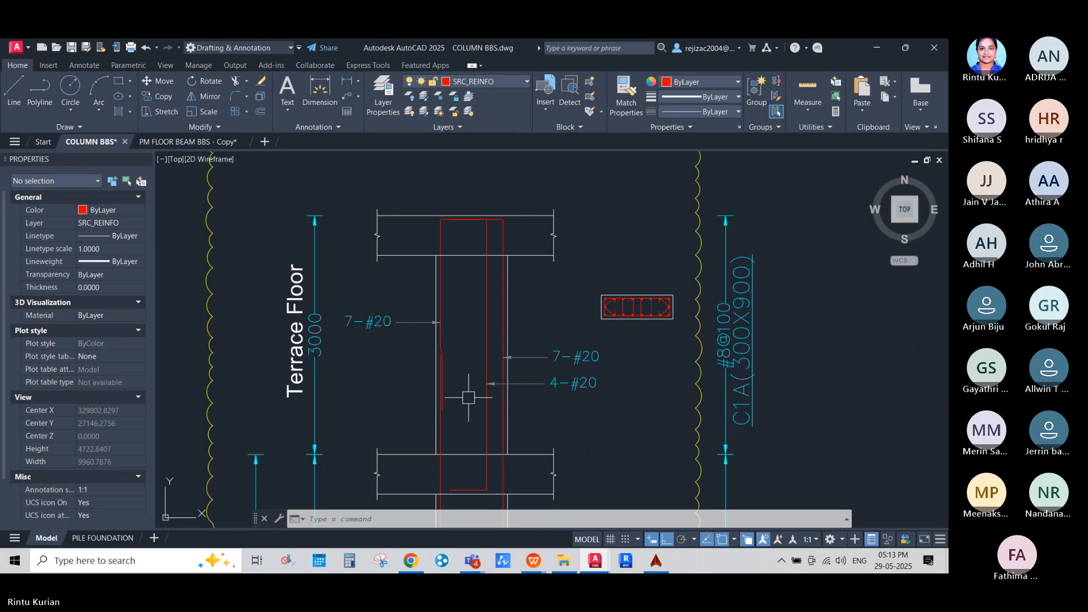
{"action": "middle_click_drag", "start_coordinate": [463, 394], "coordinate": [484, 297]}
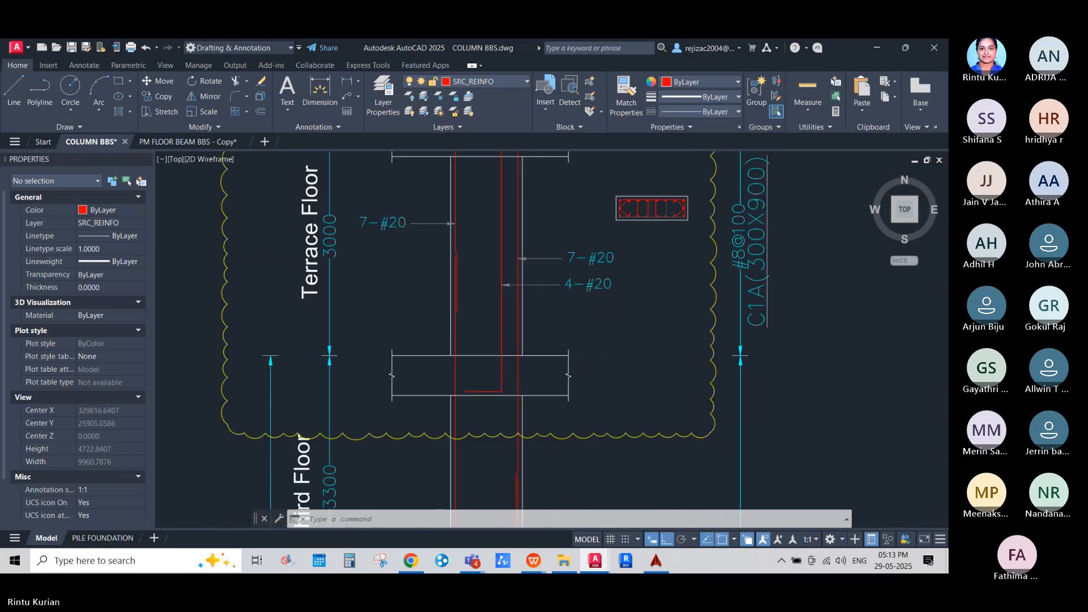
{"action": "scroll", "coordinate": [483, 298], "scroll_direction": "down", "scroll_amount": 6}
{"action": "scroll", "coordinate": [483, 396], "scroll_direction": "up", "scroll_amount": 6}
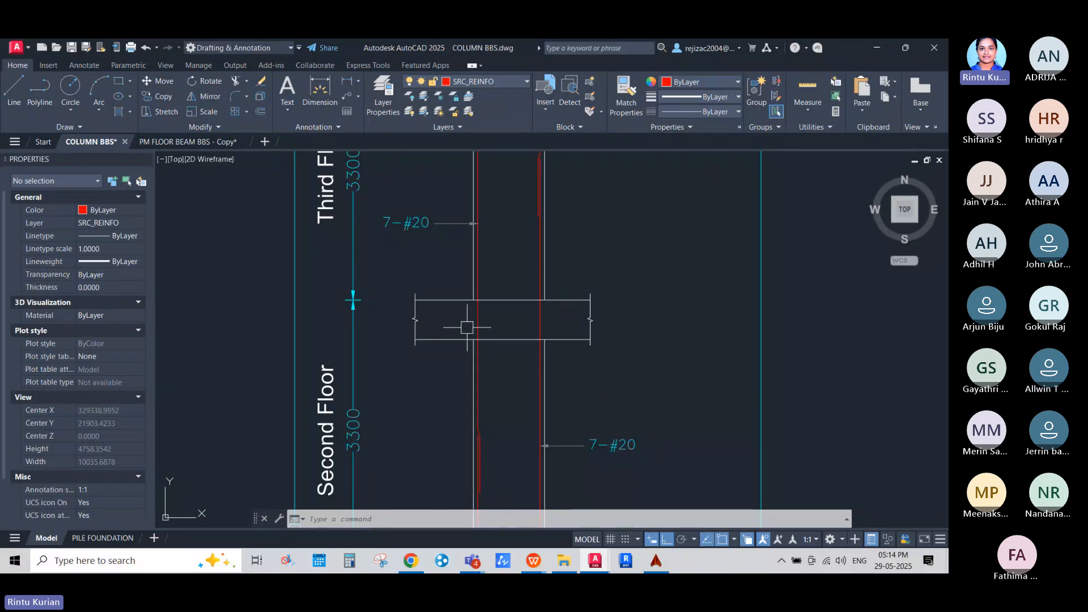
{"action": "scroll", "coordinate": [467, 327], "scroll_direction": "down", "scroll_amount": 4}
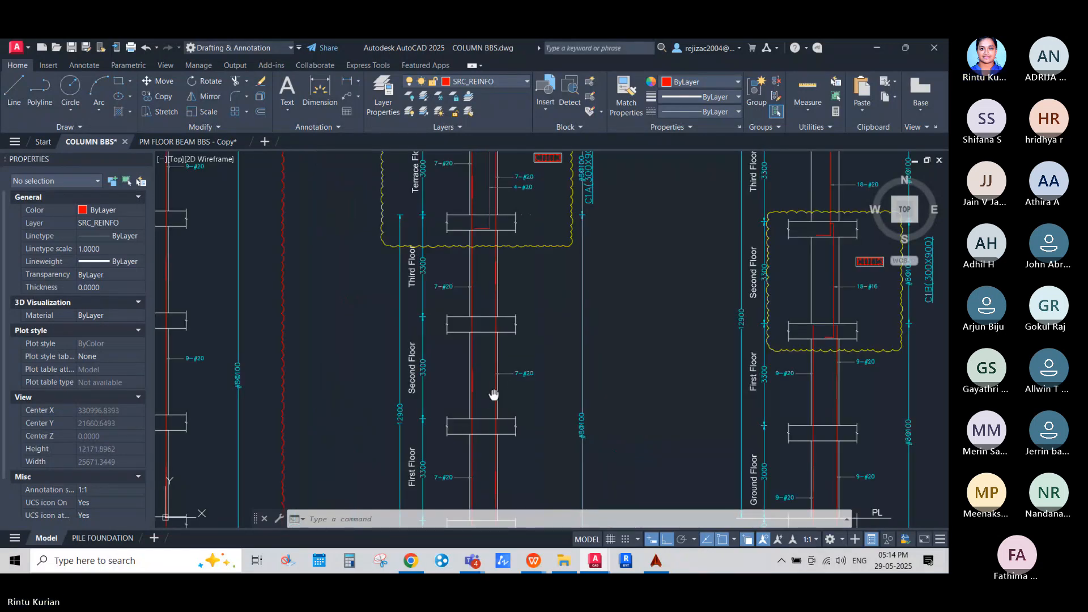
{"action": "middle_click_drag", "start_coordinate": [499, 393], "coordinate": [461, 368]}
{"action": "scroll", "coordinate": [461, 368], "scroll_direction": "down", "scroll_amount": 5}
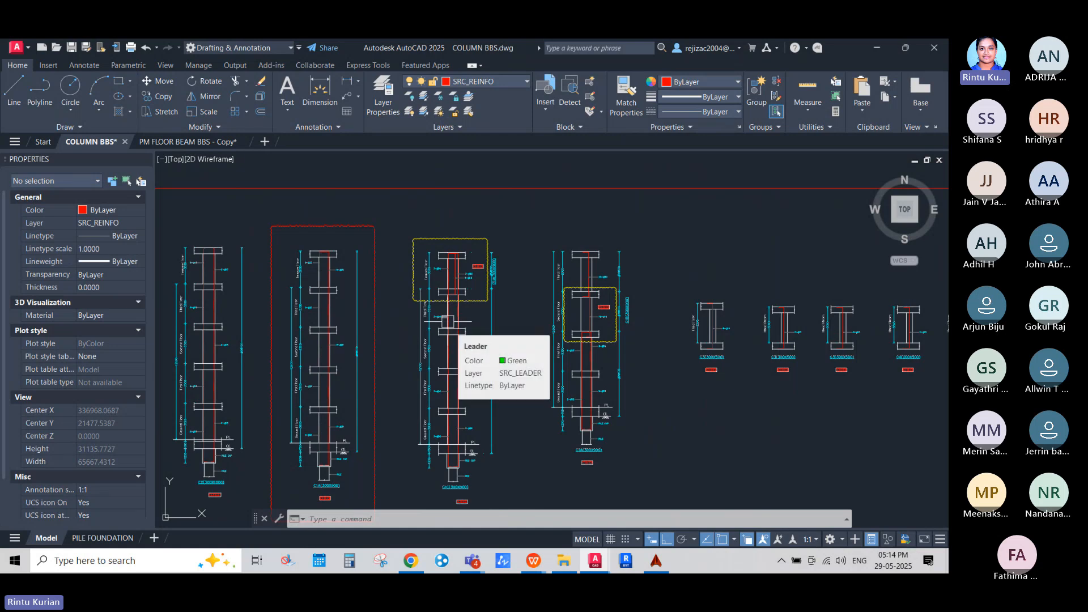
Compare the ground-floor and pile-cap bars of the C1A and C1C (300X900) elevations with the other drafted columns.
{"action": "scroll", "coordinate": [471, 353], "scroll_direction": "down", "scroll_amount": 4}
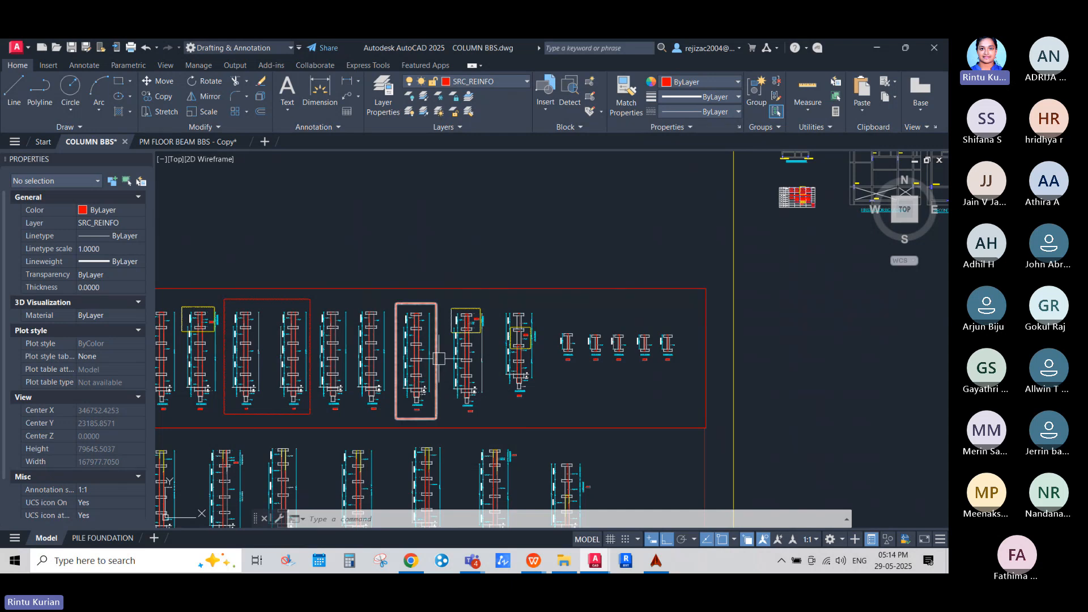
{"action": "scroll", "coordinate": [419, 407], "scroll_direction": "up", "scroll_amount": 8}
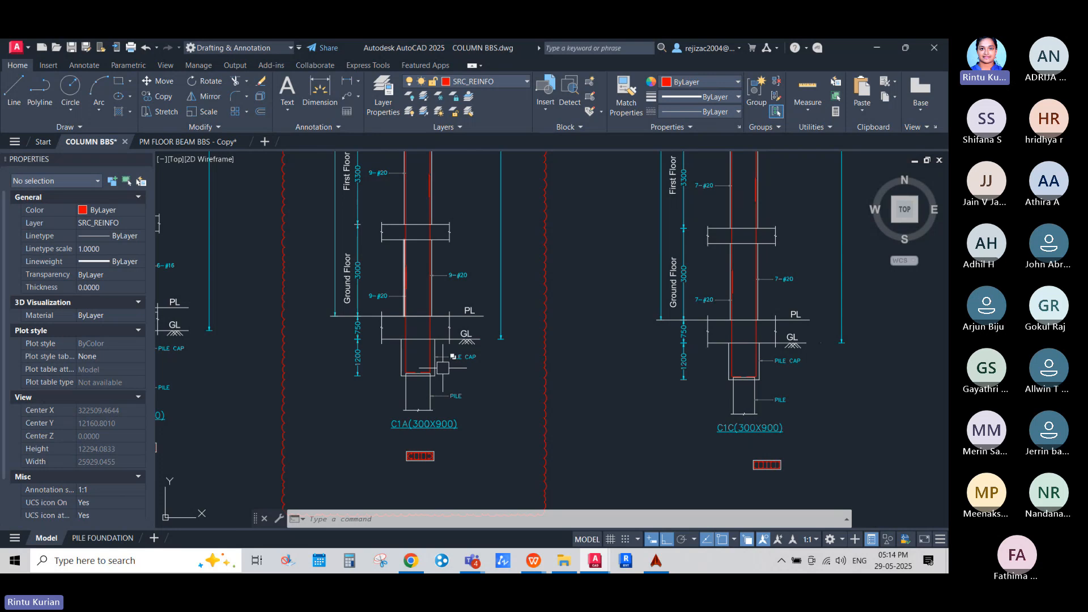
{"action": "scroll", "coordinate": [443, 368], "scroll_direction": "down", "scroll_amount": 5}
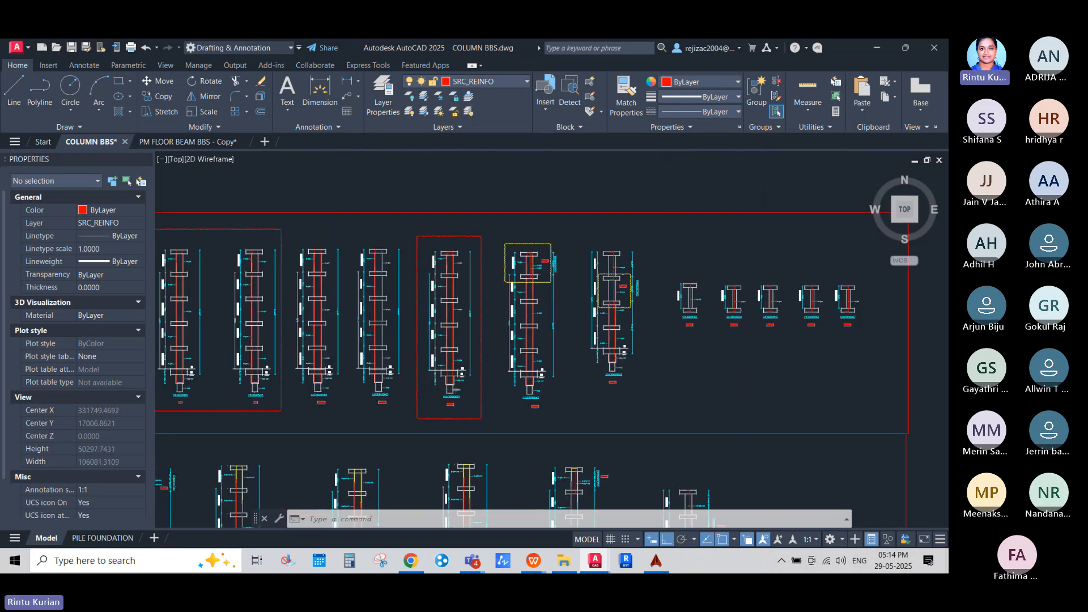
{"action": "scroll", "coordinate": [460, 389], "scroll_direction": "down", "scroll_amount": 2}
{"action": "scroll", "coordinate": [468, 389], "scroll_direction": "down", "scroll_amount": 4}
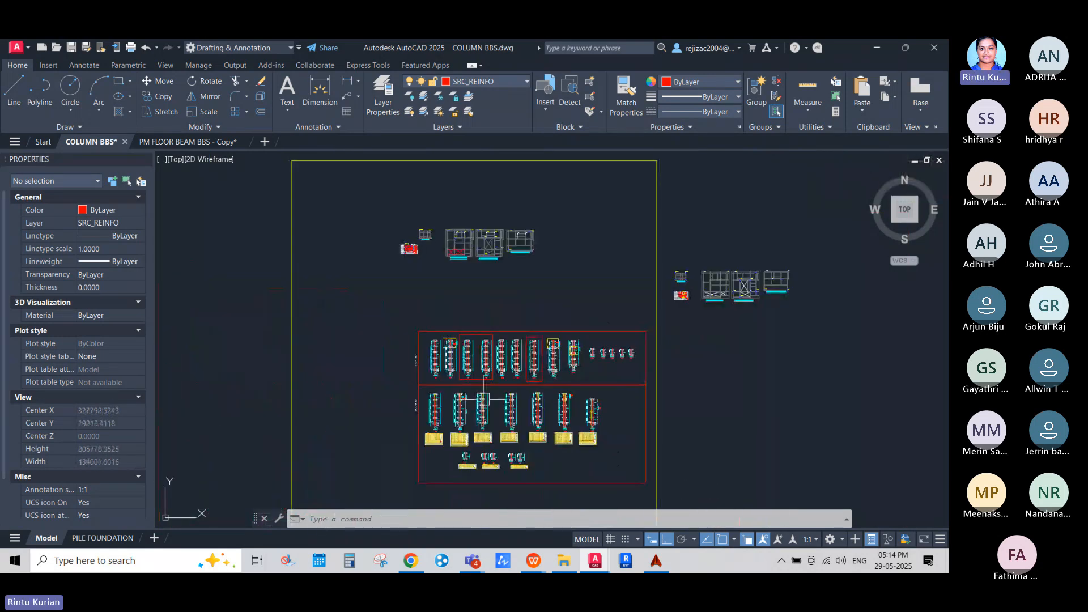
{"action": "scroll", "coordinate": [477, 379], "scroll_direction": "up", "scroll_amount": 5}
{"action": "scroll", "coordinate": [470, 340], "scroll_direction": "up", "scroll_amount": 2}
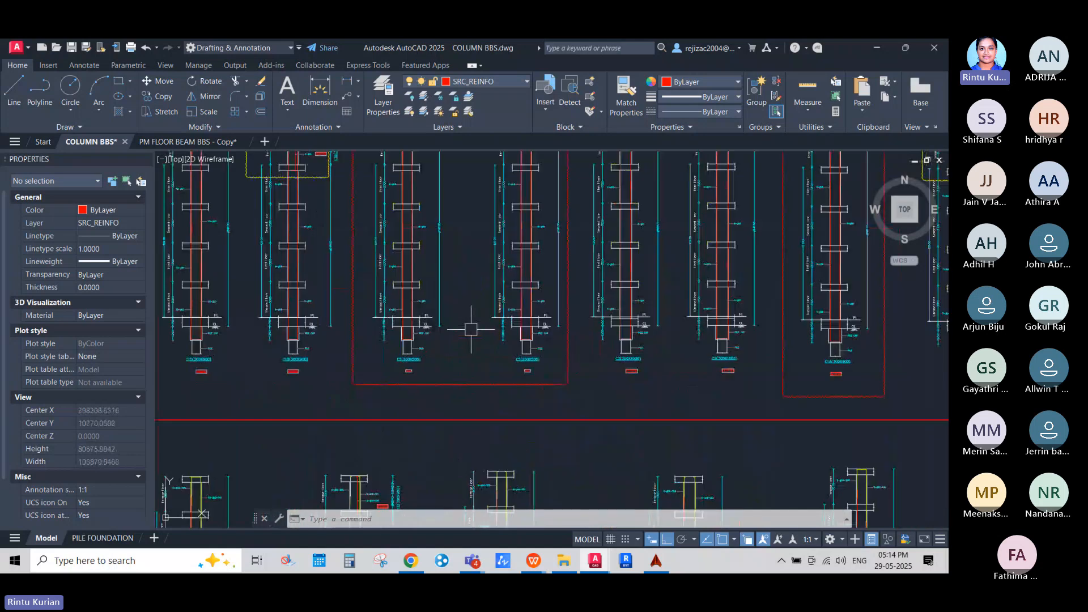
Switch to aadspro and review the beam BBS scanning properties, including the Beam Naming Tag and stirrup settings, then close the program.
{"action": "left_click", "coordinate": [657, 560]}
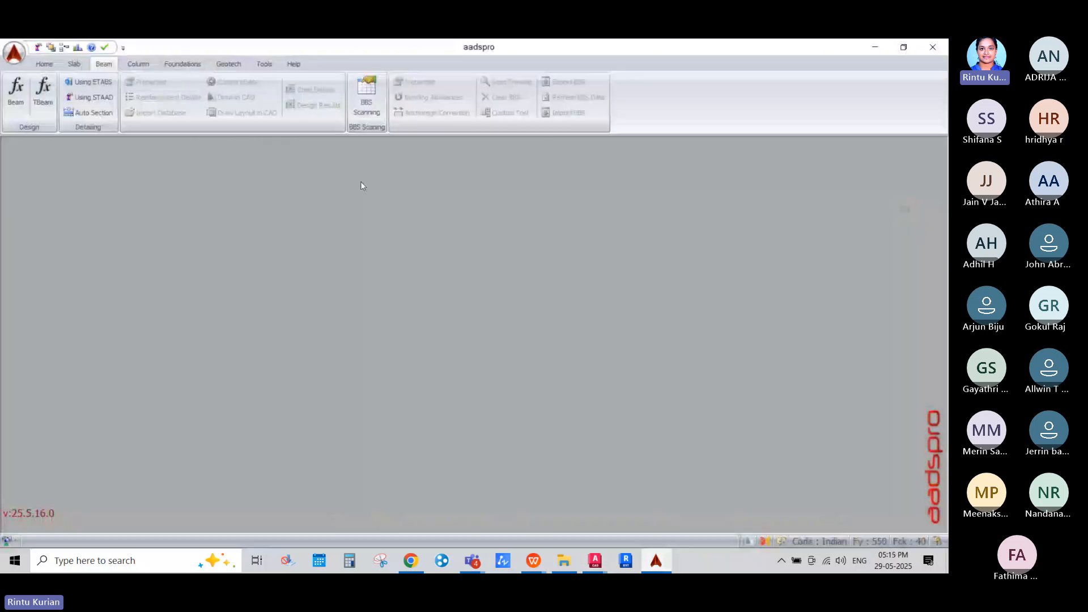
{"action": "left_click", "coordinate": [372, 104]}
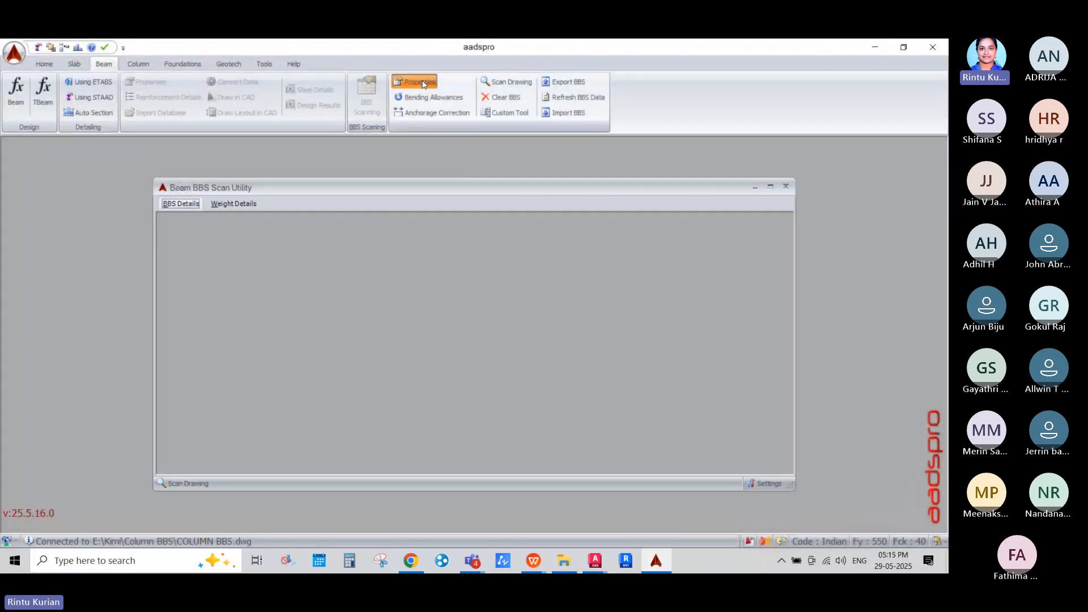
{"action": "left_click", "coordinate": [422, 84]}
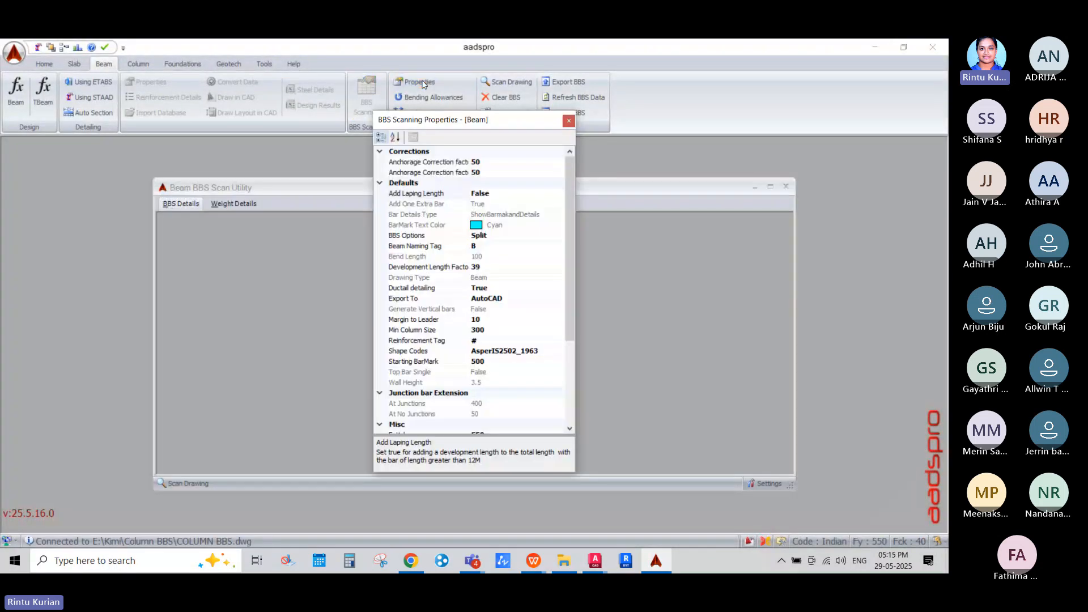
{"action": "left_click", "coordinate": [467, 246]}
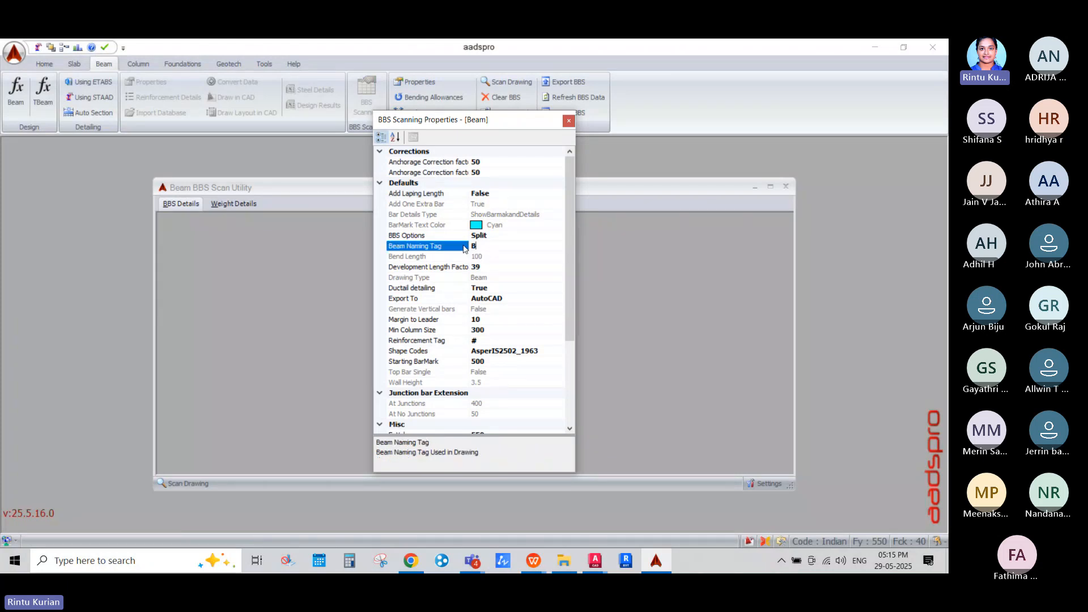
{"action": "left_click", "coordinate": [479, 244]}
{"action": "scroll", "coordinate": [473, 381], "scroll_direction": "down", "scroll_amount": 4}
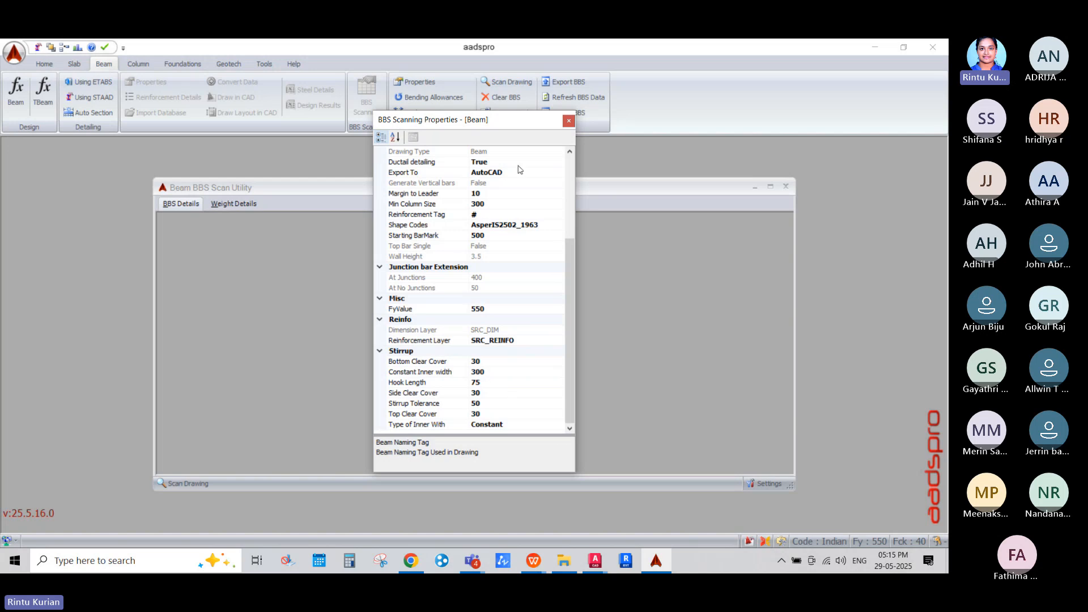
{"action": "left_click", "coordinate": [569, 122]}
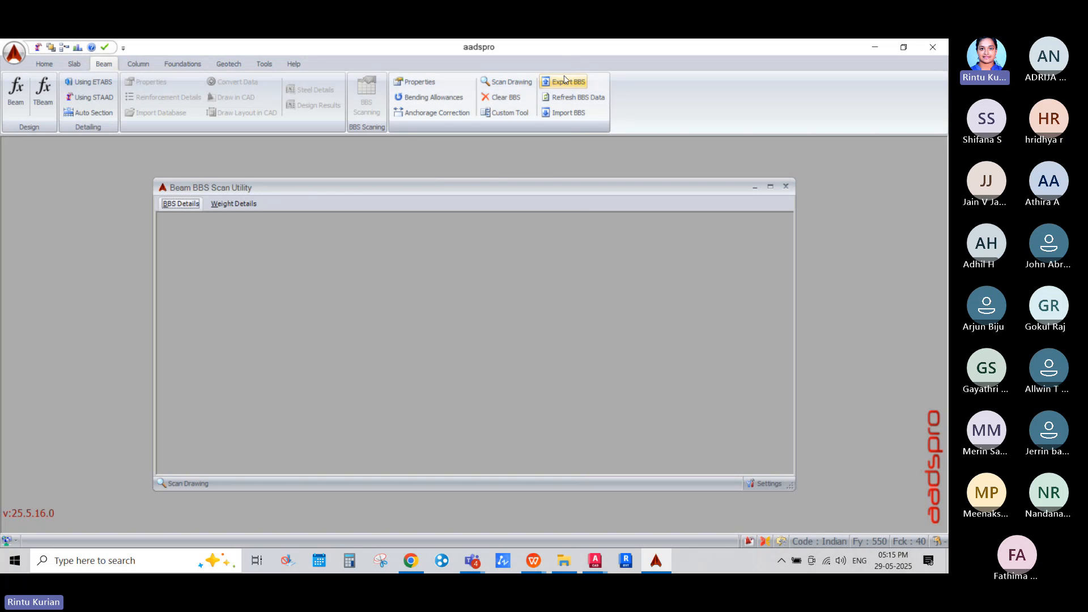
{"action": "left_click", "coordinate": [937, 50]}
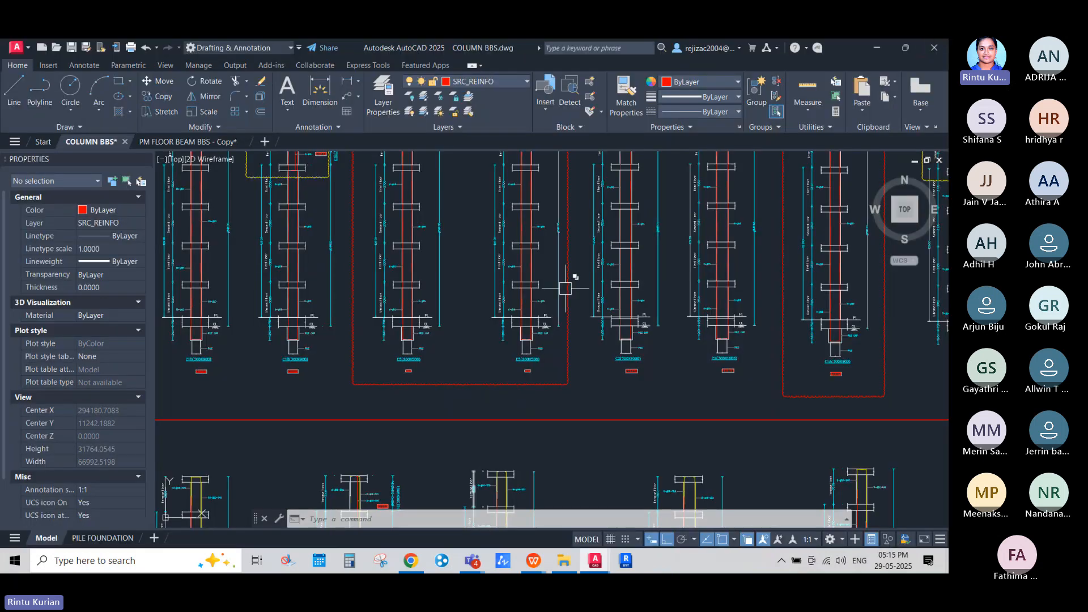
Review the tie arrangements and confining reinforcement details of columns C1 to C5 in the section schedule.
{"action": "scroll", "coordinate": [569, 307], "scroll_direction": "down", "scroll_amount": 7}
{"action": "scroll", "coordinate": [386, 276], "scroll_direction": "up", "scroll_amount": 9}
{"action": "scroll", "coordinate": [641, 244], "scroll_direction": "up", "scroll_amount": 3}
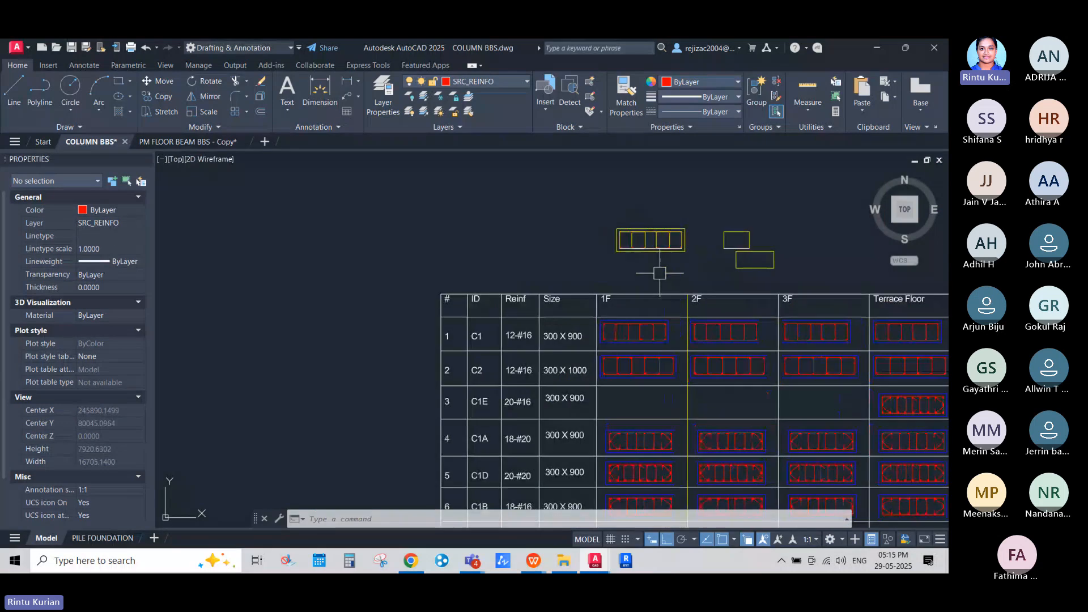
{"action": "scroll", "coordinate": [636, 299], "scroll_direction": "down", "scroll_amount": 3}
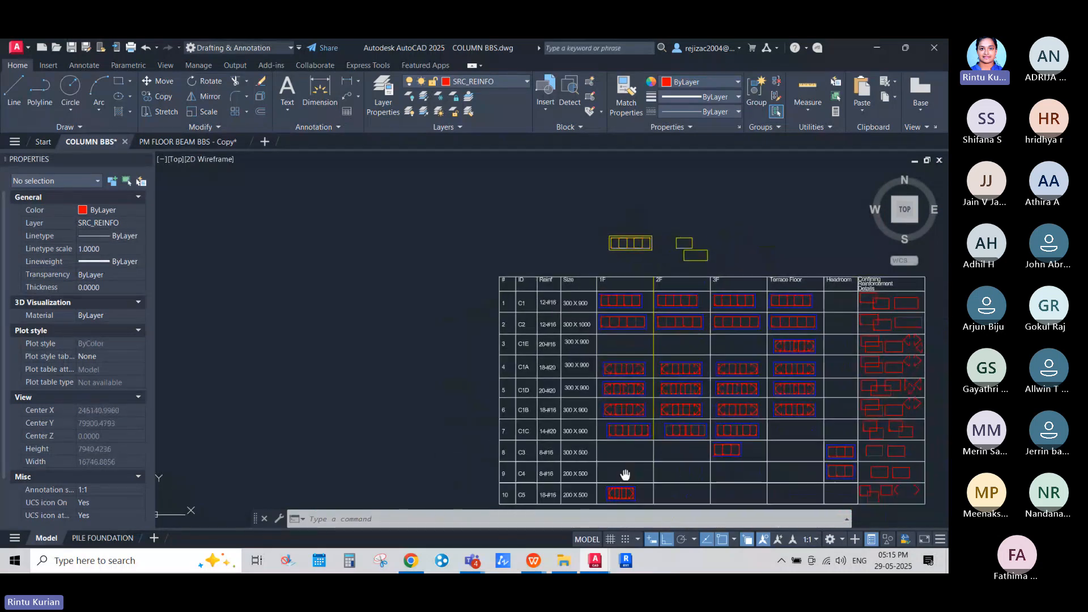
{"action": "middle_click_drag", "start_coordinate": [627, 474], "coordinate": [537, 425]}
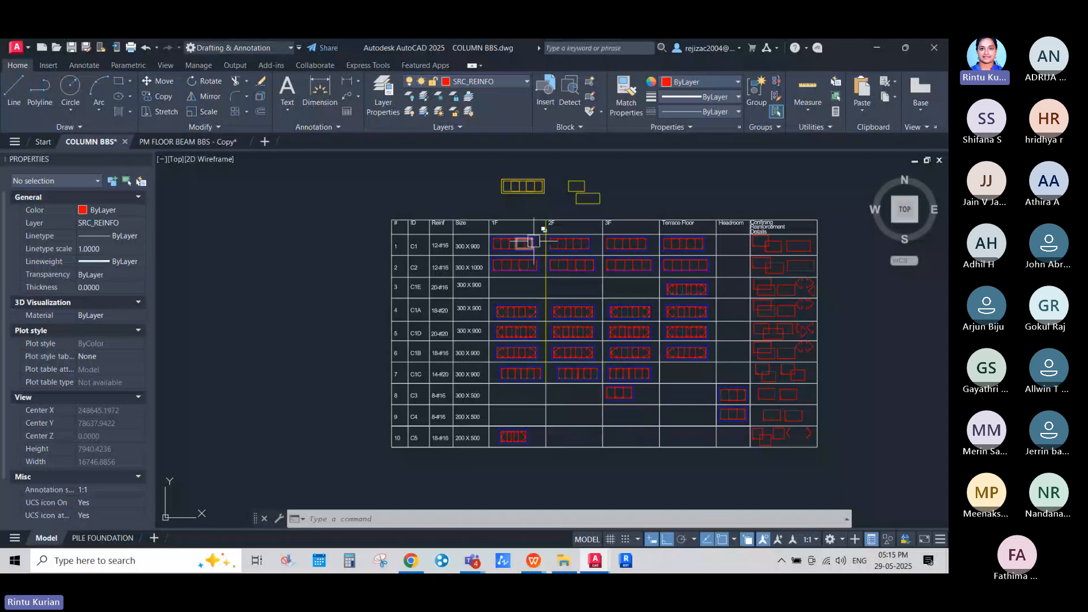
Find the C1B (300X900) elevation in the SCANNED row and trace its bar-marked #16 bars from pile cap to terrace floor.
{"action": "scroll", "coordinate": [524, 244], "scroll_direction": "down", "scroll_amount": 8}
{"action": "scroll", "coordinate": [742, 451], "scroll_direction": "down", "scroll_amount": 3}
{"action": "middle_click_drag", "start_coordinate": [743, 451], "coordinate": [590, 284]}
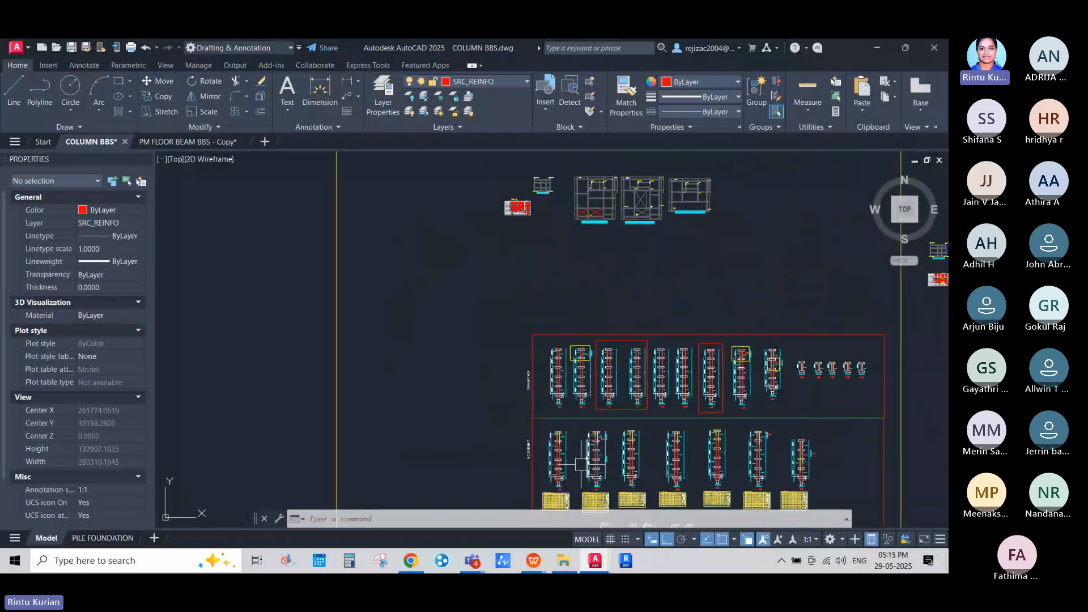
{"action": "middle_click_drag", "start_coordinate": [581, 476], "coordinate": [590, 389]}
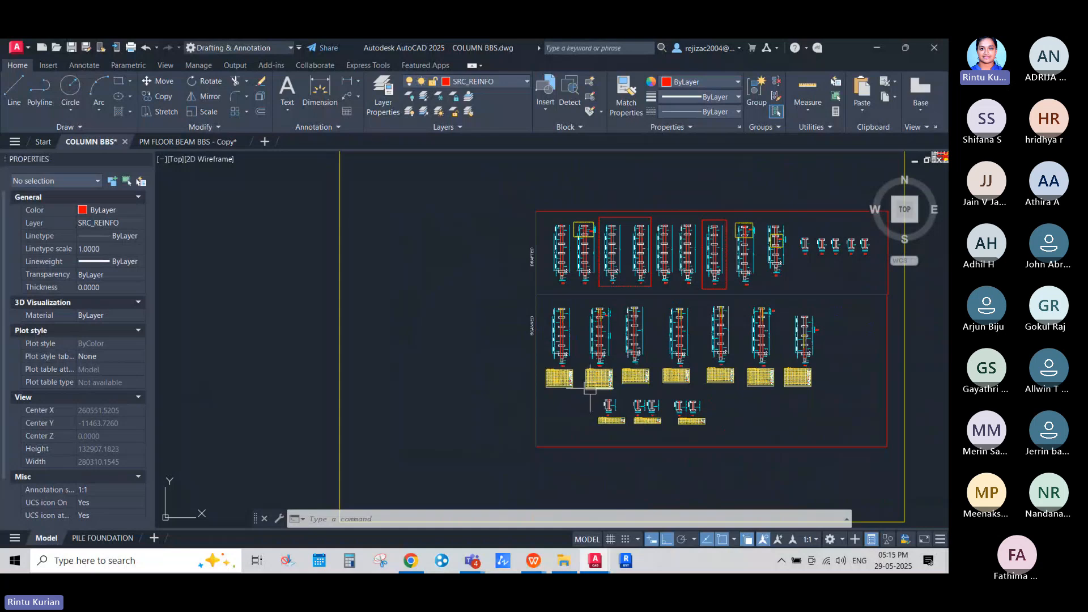
{"action": "scroll", "coordinate": [591, 389], "scroll_direction": "up", "scroll_amount": 7}
{"action": "scroll", "coordinate": [593, 397], "scroll_direction": "up", "scroll_amount": 5}
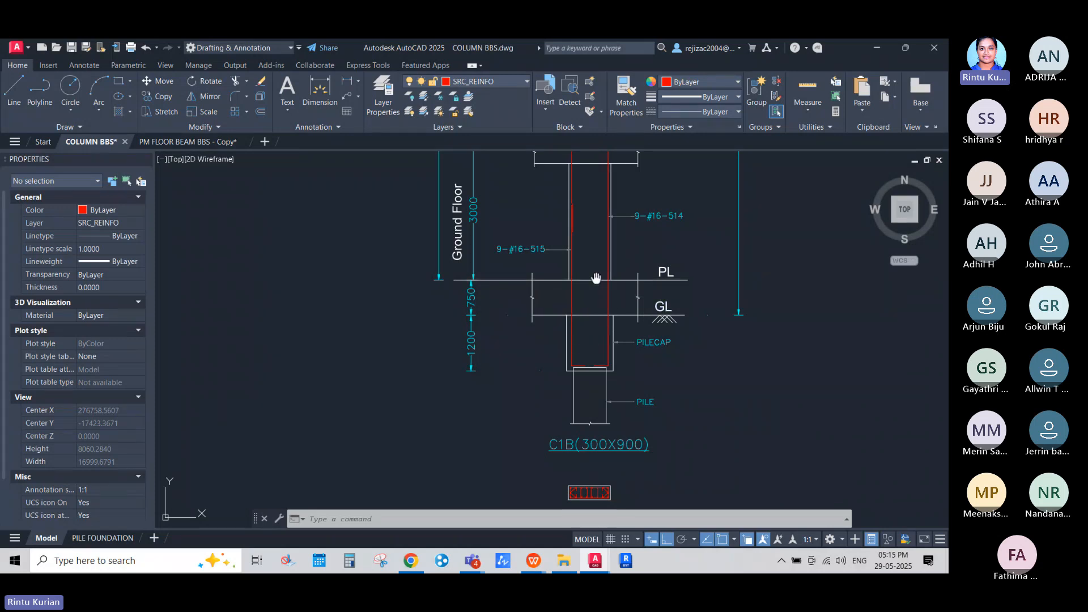
{"action": "middle_click_drag", "start_coordinate": [596, 280], "coordinate": [583, 410]}
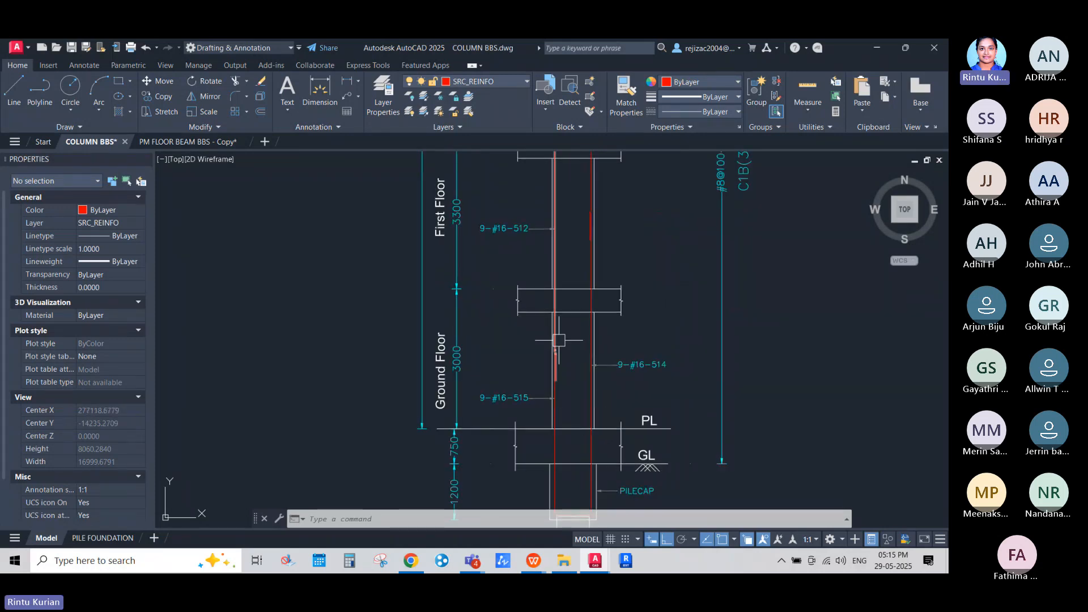
{"action": "middle_click_drag", "start_coordinate": [568, 248], "coordinate": [529, 369]}
{"action": "scroll", "coordinate": [522, 284], "scroll_direction": "down", "scroll_amount": 4}
{"action": "middle_click_drag", "start_coordinate": [522, 284], "coordinate": [499, 503]}
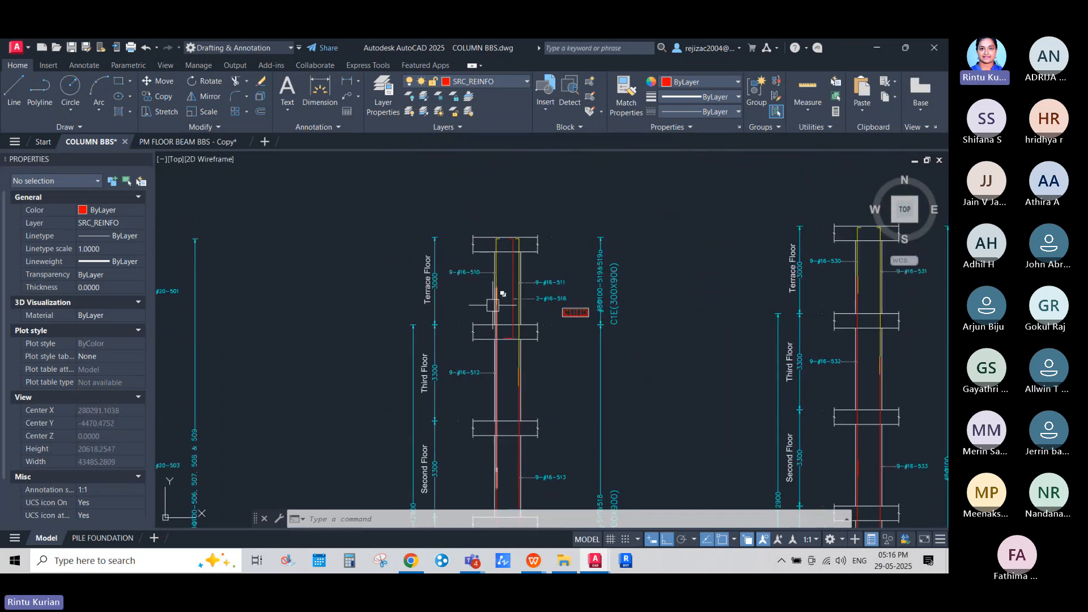
Examine the 160 by 160 tie shape with 75 hooks in the last row of the first scanned column's bar bending schedule.
{"action": "scroll", "coordinate": [493, 305], "scroll_direction": "down", "scroll_amount": 4}
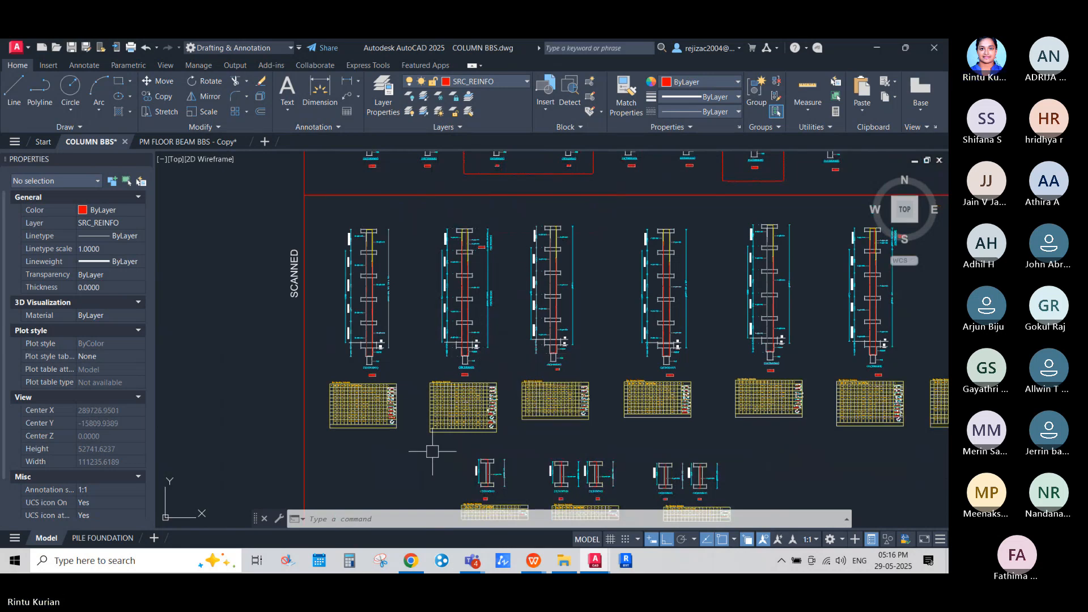
{"action": "scroll", "coordinate": [370, 436], "scroll_direction": "up", "scroll_amount": 4}
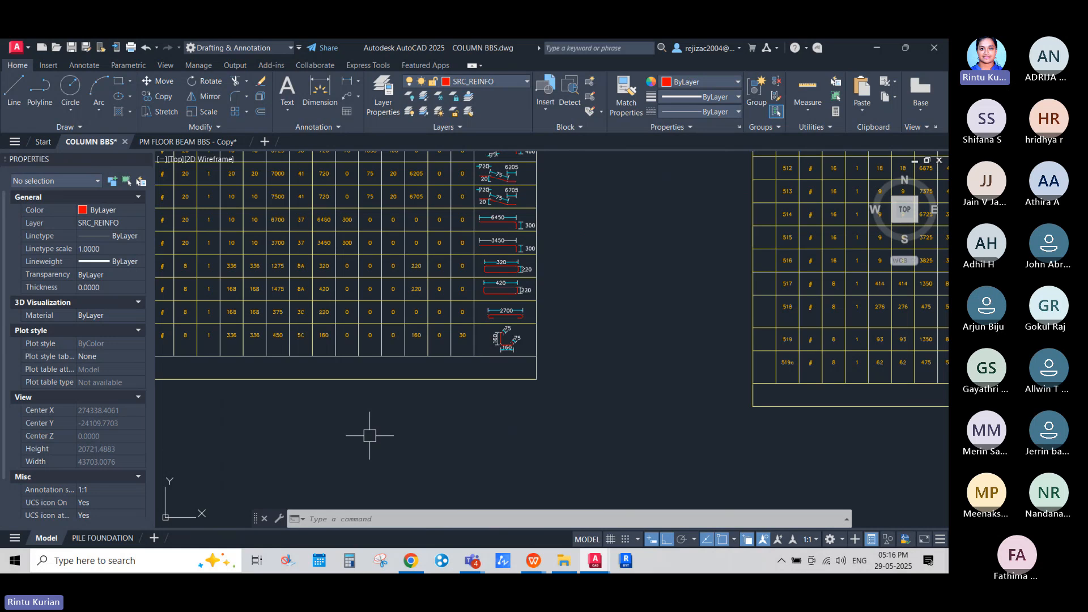
{"action": "scroll", "coordinate": [498, 339], "scroll_direction": "up", "scroll_amount": 10}
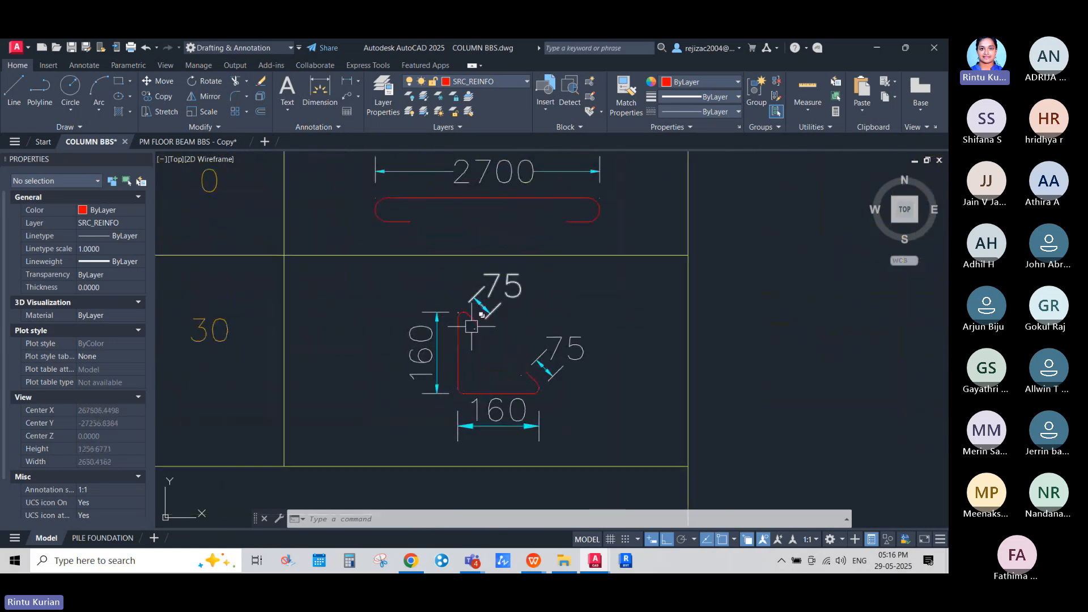
{"action": "scroll", "coordinate": [459, 313], "scroll_direction": "up", "scroll_amount": 3}
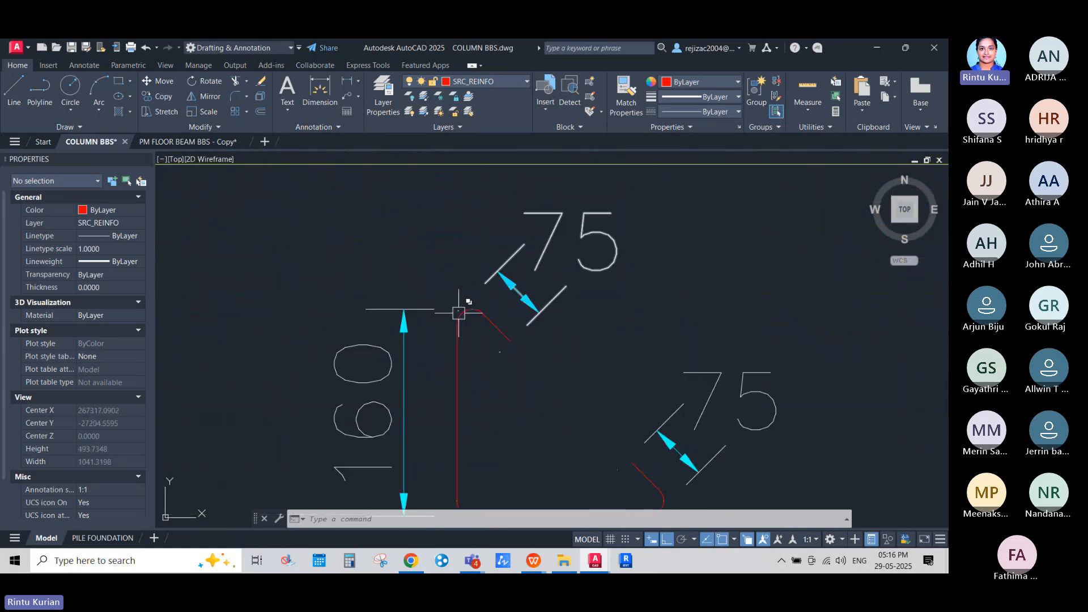
{"action": "scroll", "coordinate": [487, 317], "scroll_direction": "down", "scroll_amount": 5}
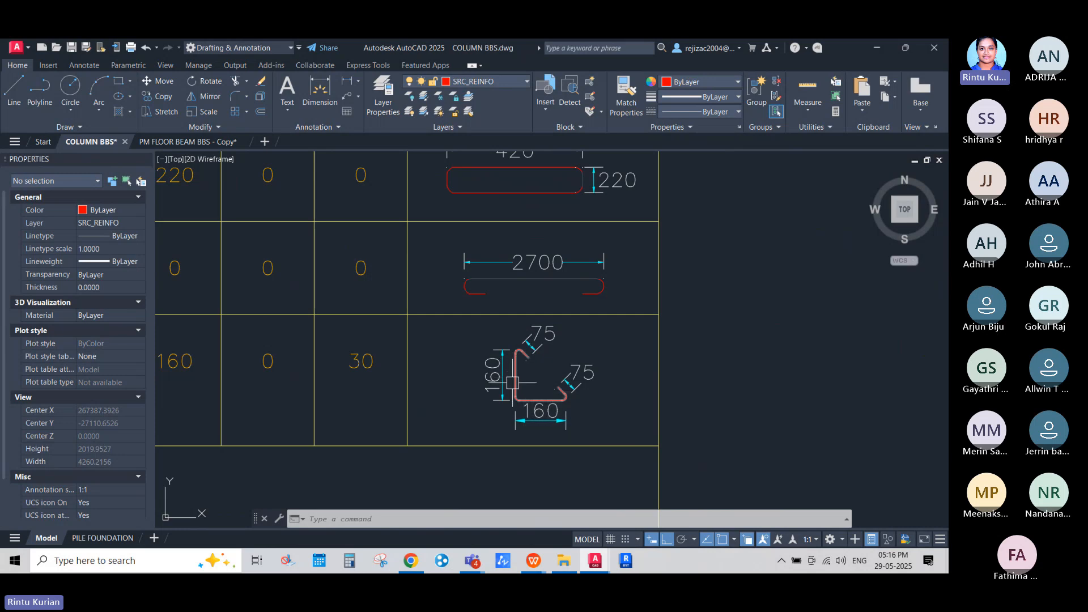
{"action": "scroll", "coordinate": [518, 378], "scroll_direction": "up", "scroll_amount": 4}
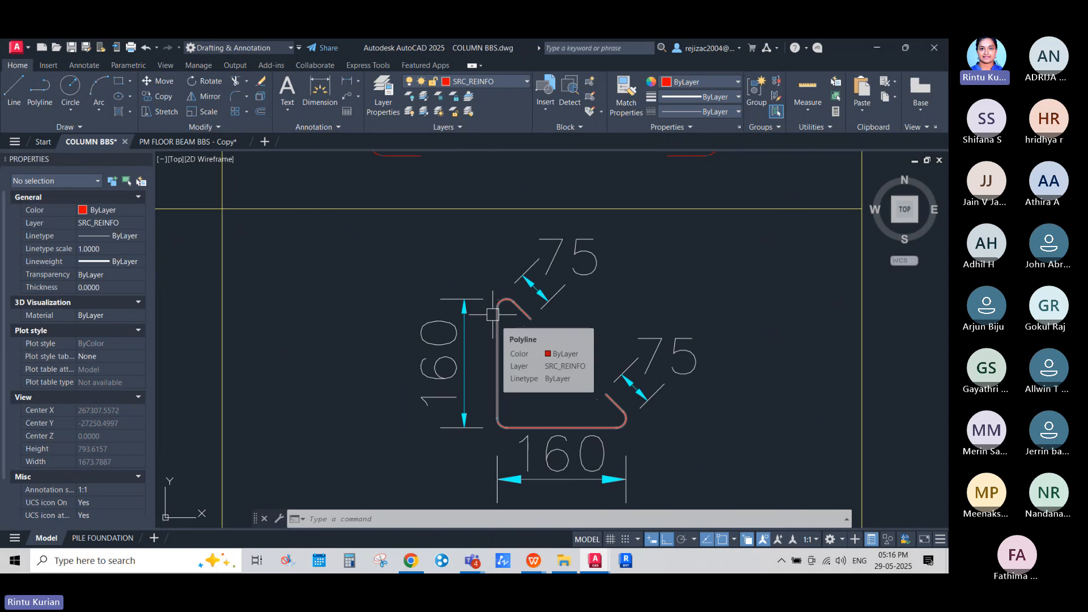
Switch to is-2502-1963.pdf in WPS Office and review Fig. 1 Standard Hook and Bend and clause 3.8 on binders, stirrups and links.
{"action": "left_click", "coordinate": [542, 564]}
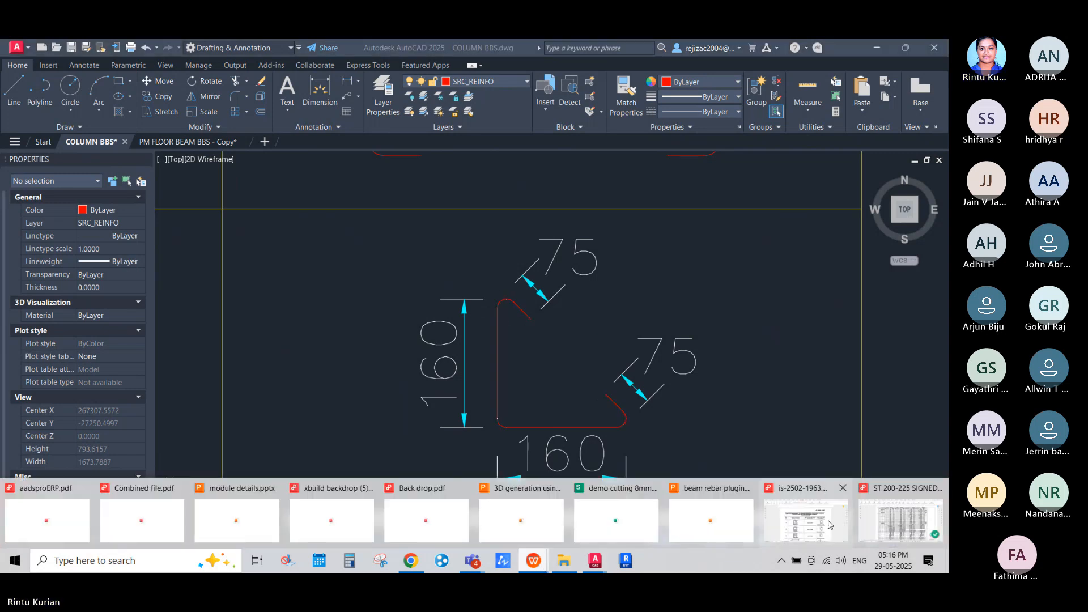
{"action": "left_click", "coordinate": [828, 523]}
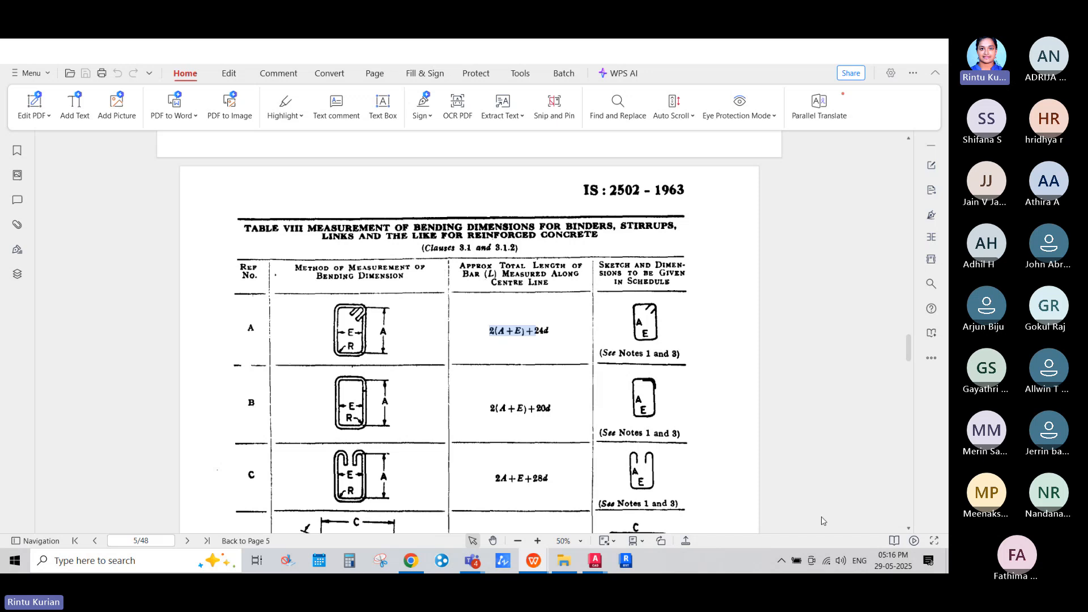
{"action": "scroll", "coordinate": [814, 339], "scroll_direction": "down", "scroll_amount": 6, "text": "ctrl"}
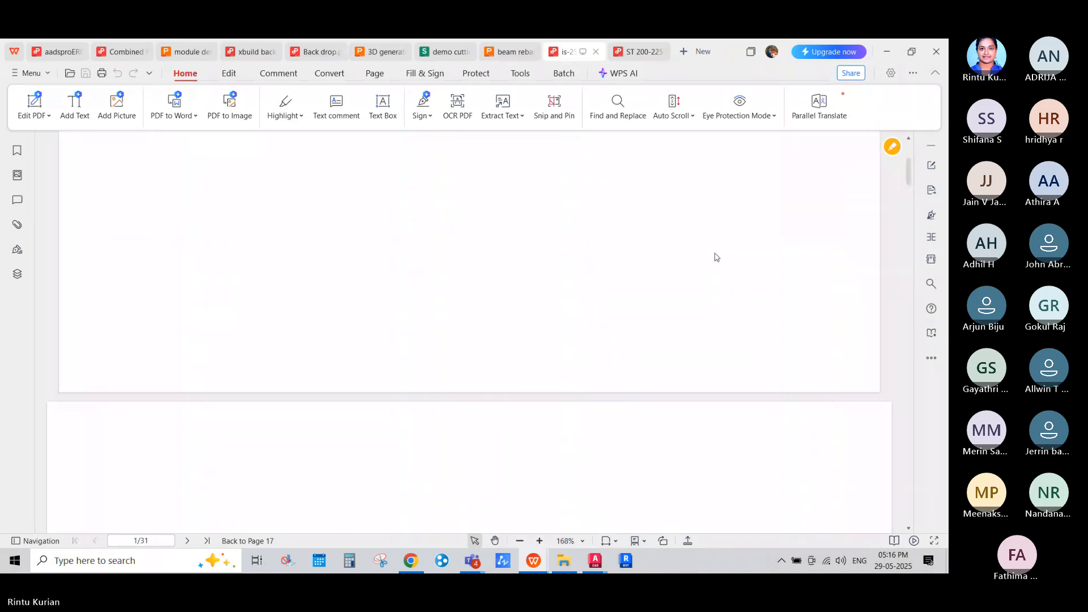
{"action": "scroll", "coordinate": [564, 388], "scroll_direction": "down", "scroll_amount": 3}
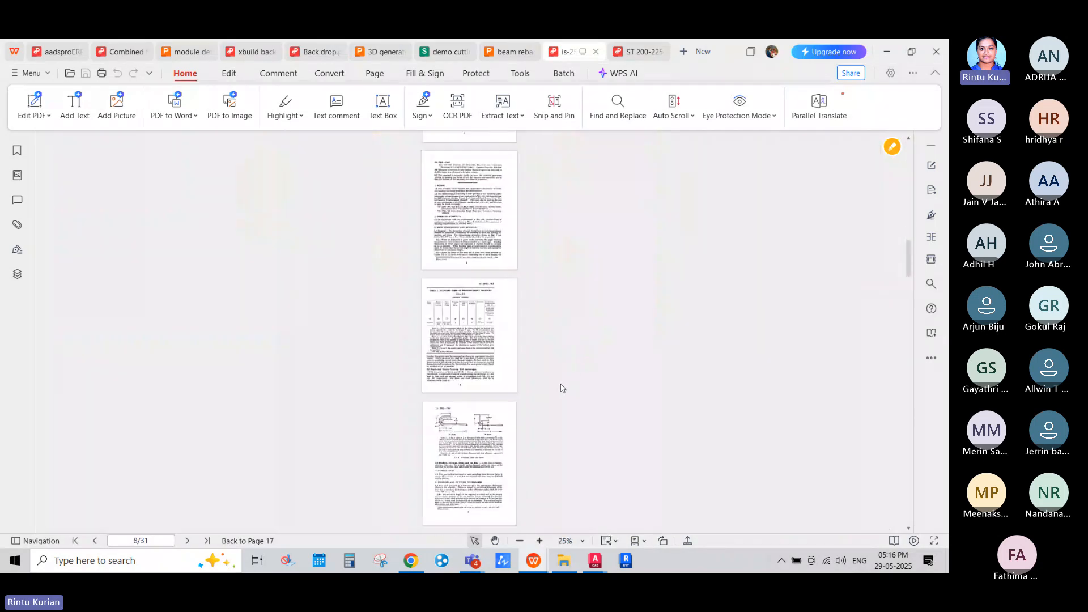
{"action": "scroll", "coordinate": [447, 282], "scroll_direction": "up", "scroll_amount": 3, "text": "ctrl"}
{"action": "scroll", "coordinate": [448, 282], "scroll_direction": "up", "scroll_amount": 2, "text": "ctrl"}
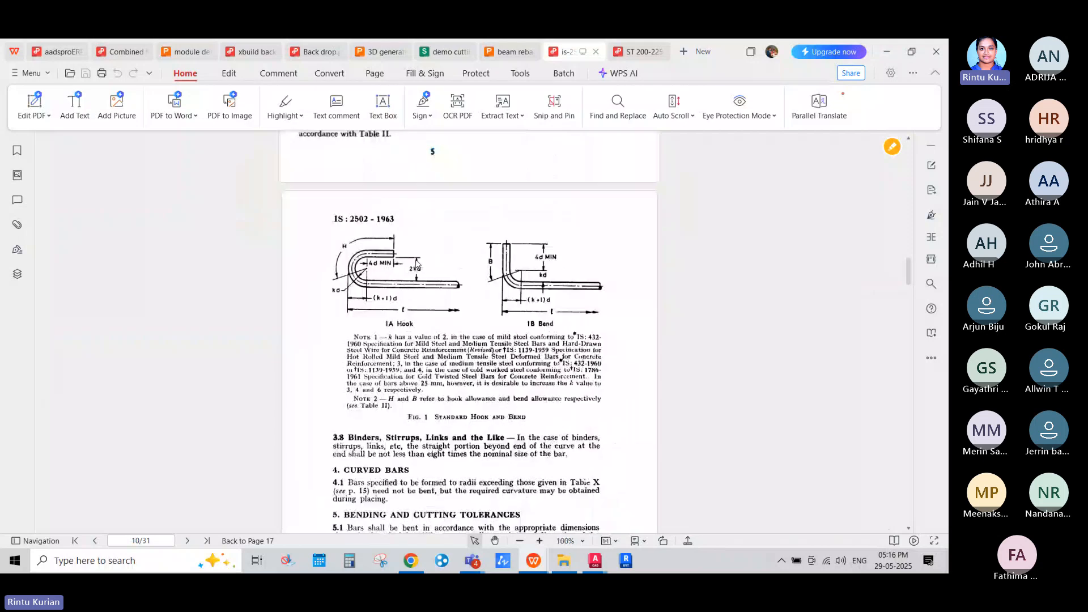
{"action": "scroll", "coordinate": [357, 276], "scroll_direction": "up", "scroll_amount": 2, "text": "ctrl"}
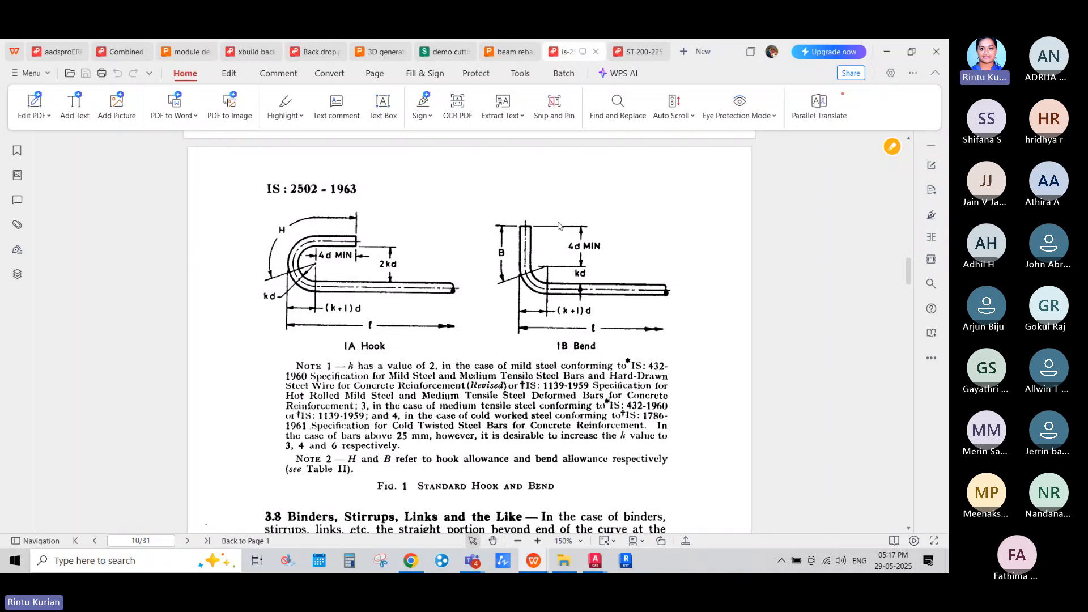
{"action": "scroll", "coordinate": [558, 226], "scroll_direction": "down", "scroll_amount": 3}
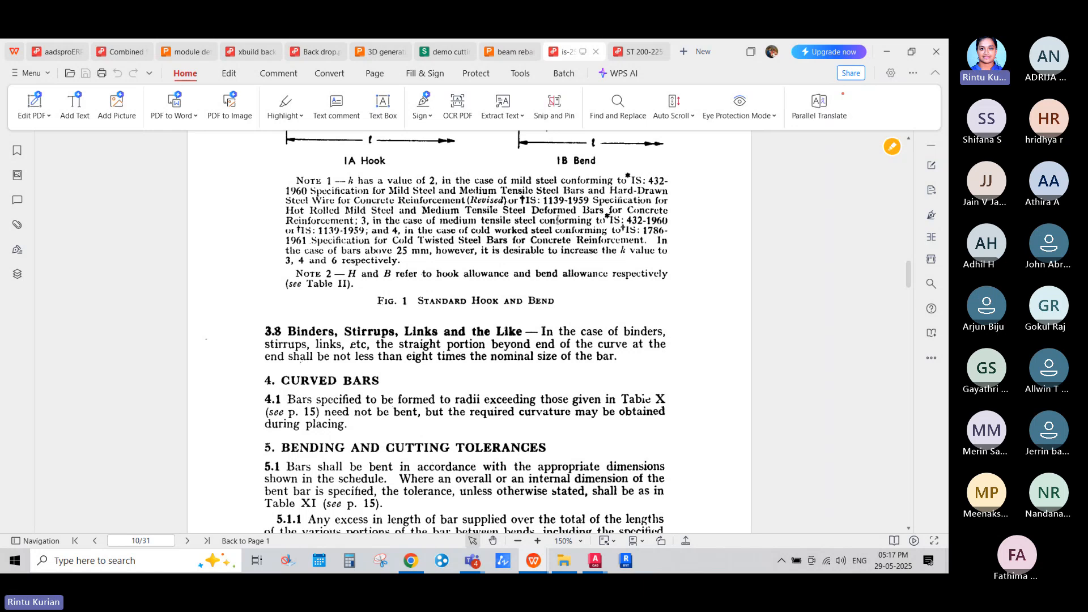
Examine the bending dimension sketches and length formulas of cranked bars A and B in the table on document page 9.
{"action": "scroll", "coordinate": [558, 220], "scroll_direction": "down", "scroll_amount": 9, "text": "ctrl"}
{"action": "scroll", "coordinate": [555, 311], "scroll_direction": "down", "scroll_amount": 12}
{"action": "scroll", "coordinate": [397, 210], "scroll_direction": "up", "scroll_amount": 4, "text": "ctrl"}
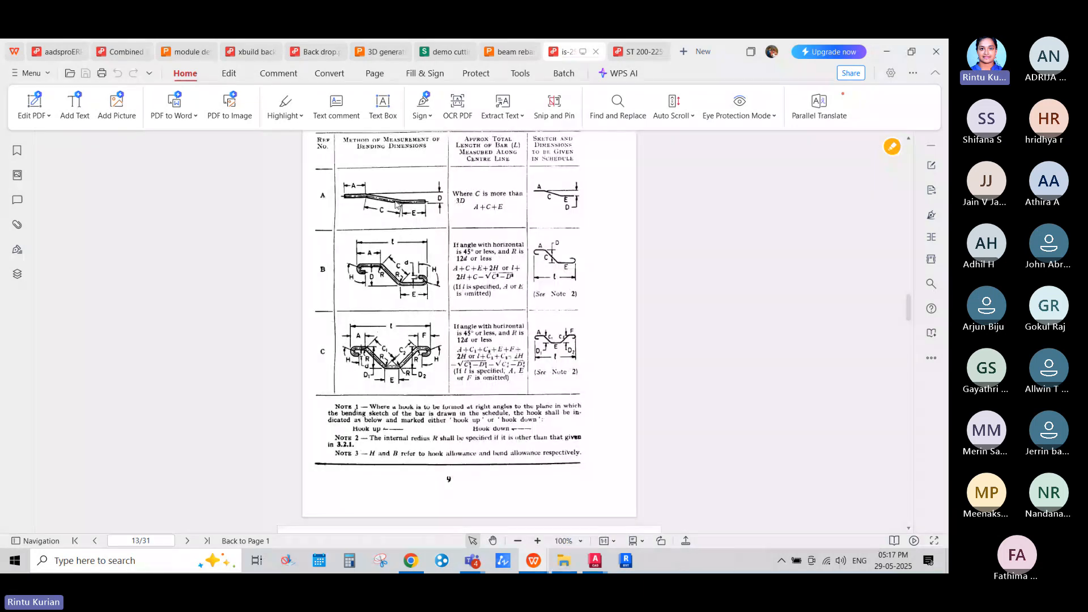
{"action": "scroll", "coordinate": [397, 205], "scroll_direction": "up", "scroll_amount": 3, "text": "ctrl"}
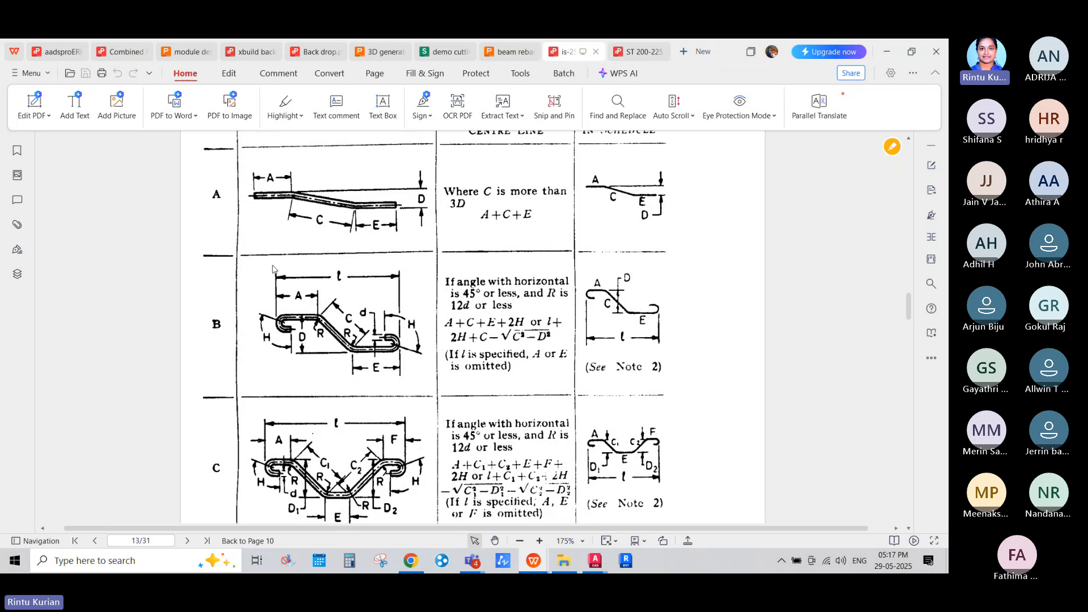
{"action": "scroll", "coordinate": [273, 269], "scroll_direction": "up", "scroll_amount": 5, "text": "ctrl"}
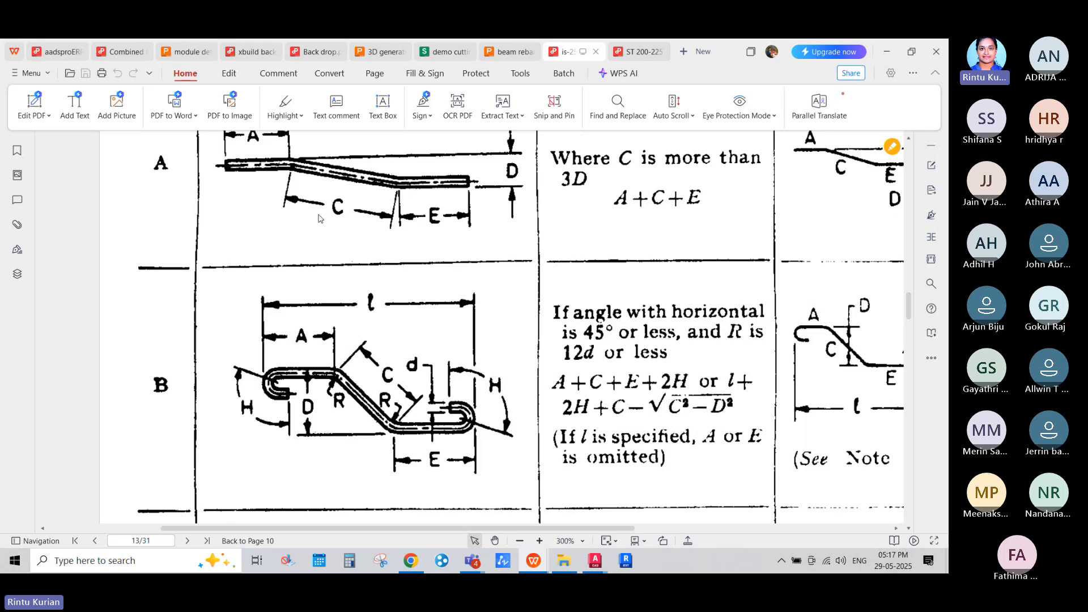
{"action": "scroll", "coordinate": [375, 276], "scroll_direction": "down", "scroll_amount": 3, "text": "ctrl"}
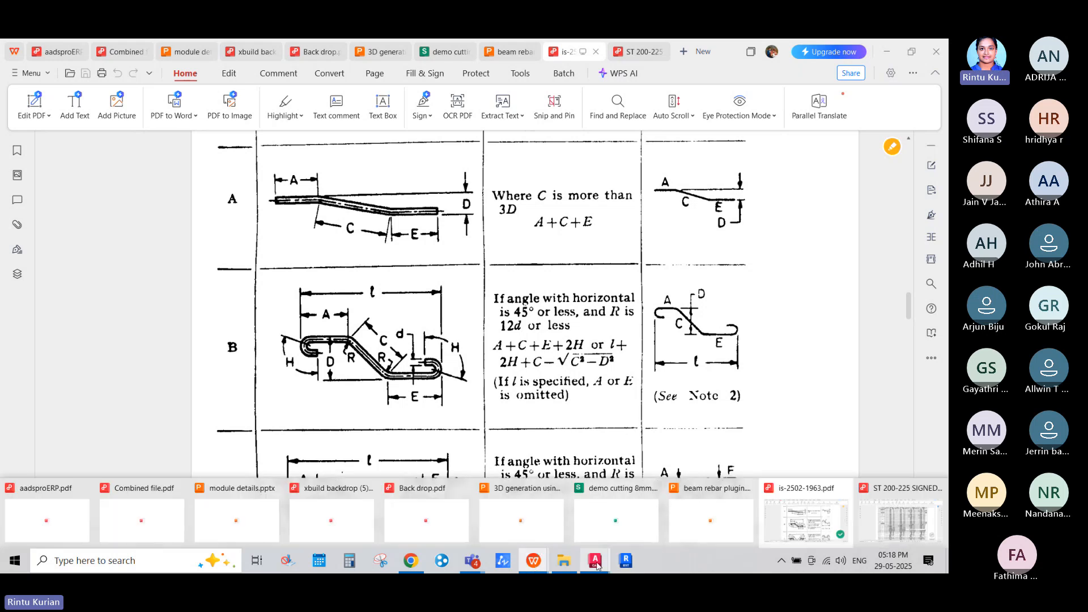
Switch to AutoCAD's PM FLOOR BEAM BBS - Copy drawing and select the cranked reinforcement bar in the B13 beam elevation.
{"action": "mouse_move", "coordinate": [590, 561]}
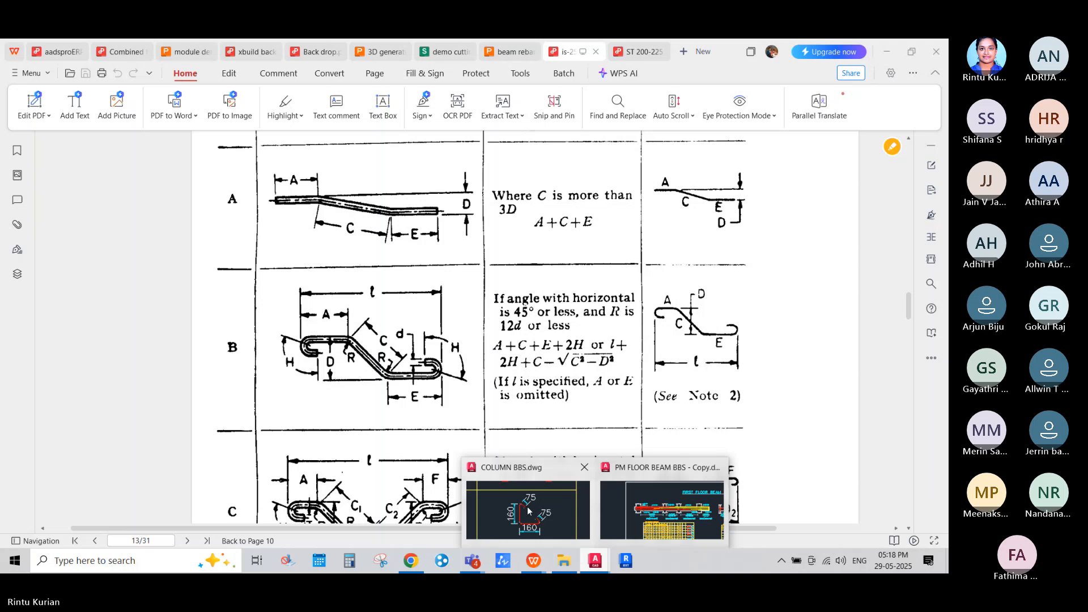
{"action": "left_click", "coordinate": [662, 508]}
{"action": "scroll", "coordinate": [551, 314], "scroll_direction": "down", "scroll_amount": 6}
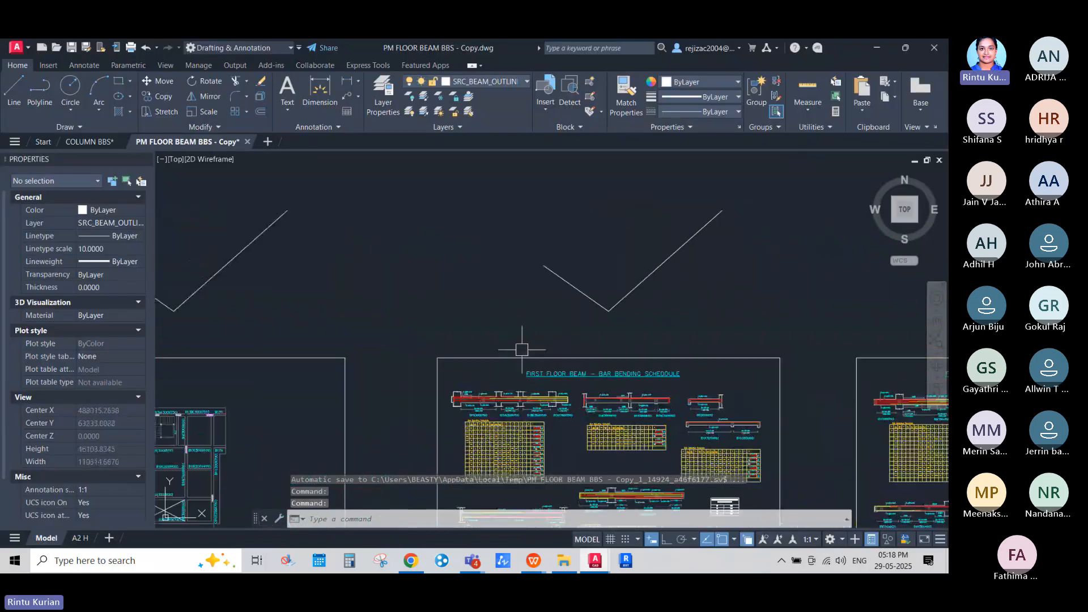
{"action": "middle_click_drag", "start_coordinate": [784, 292], "coordinate": [542, 369]}
{"action": "scroll", "coordinate": [598, 308], "scroll_direction": "up", "scroll_amount": 6}
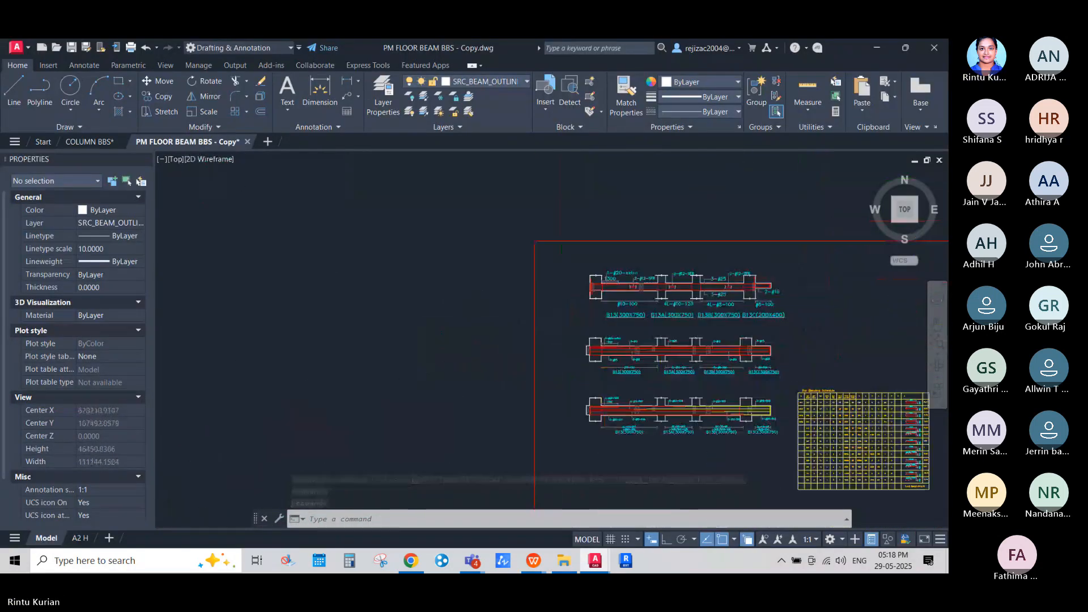
{"action": "scroll", "coordinate": [616, 400], "scroll_direction": "up", "scroll_amount": 7}
{"action": "middle_click_drag", "start_coordinate": [740, 406], "coordinate": [454, 404]}
{"action": "scroll", "coordinate": [702, 369], "scroll_direction": "up", "scroll_amount": 4}
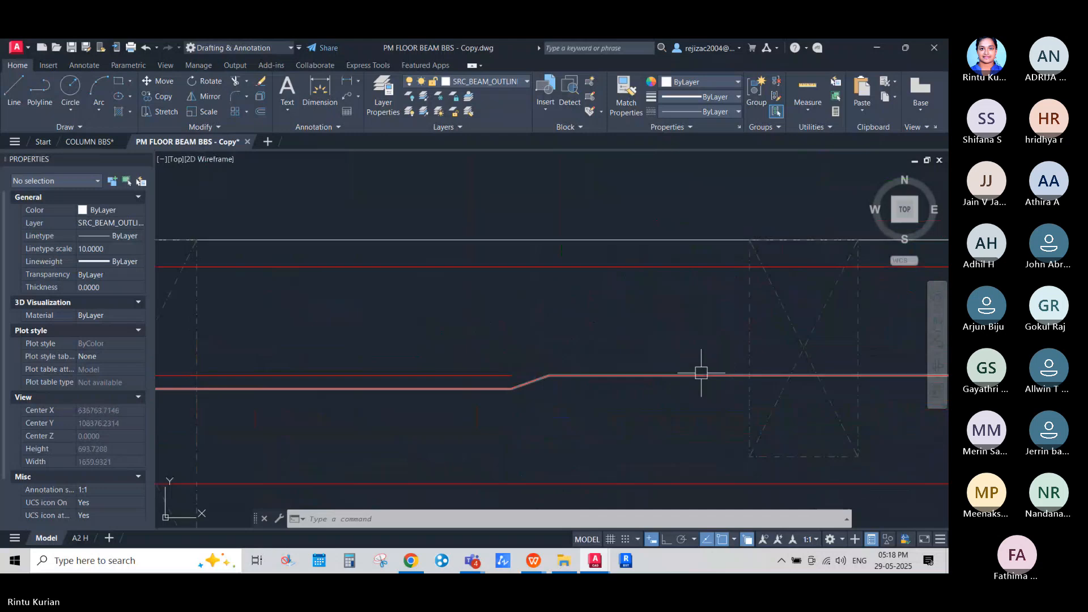
{"action": "left_click", "coordinate": [661, 376]}
{"action": "middle_click_drag", "start_coordinate": [588, 387], "coordinate": [530, 404]}
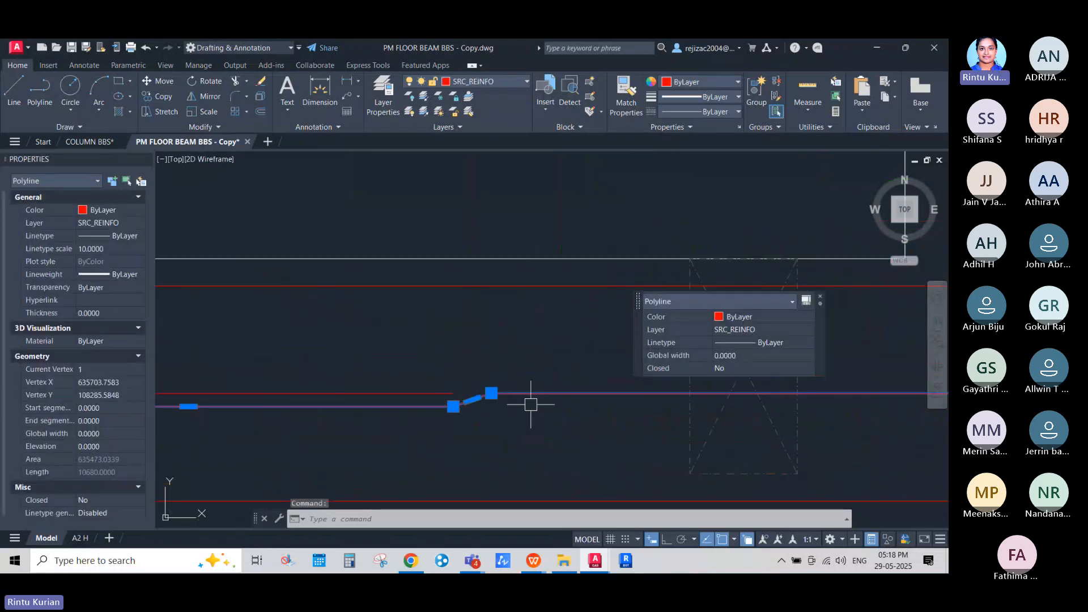
Check the length of the sloping crank segment on the bar along beams B13 to B13B, leaving nothing selected.
{"action": "scroll", "coordinate": [474, 414], "scroll_direction": "down", "scroll_amount": 2}
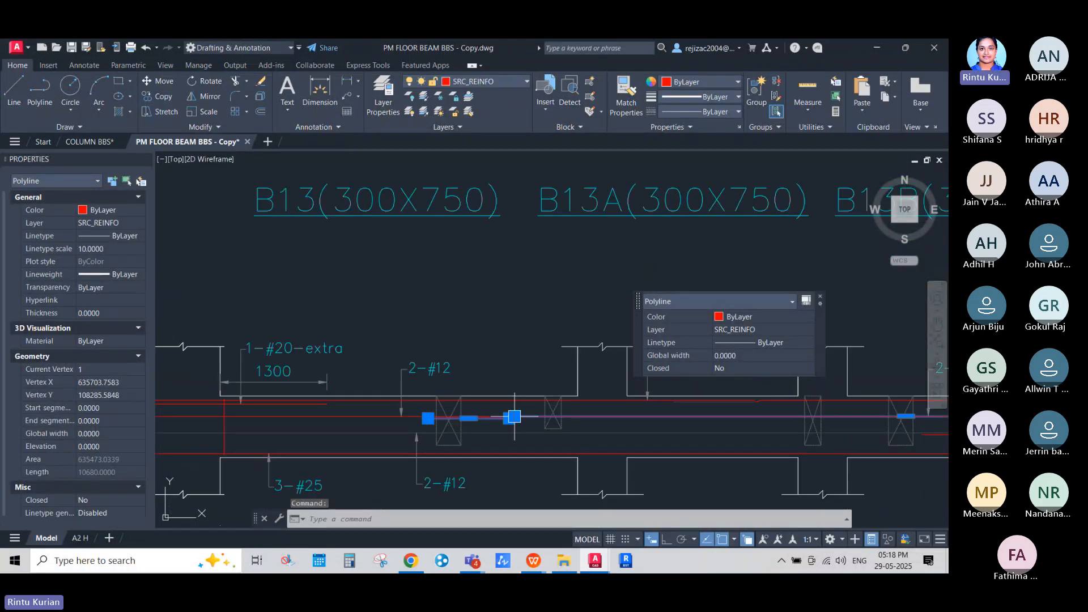
{"action": "middle_click_drag", "start_coordinate": [475, 402], "coordinate": [395, 339]}
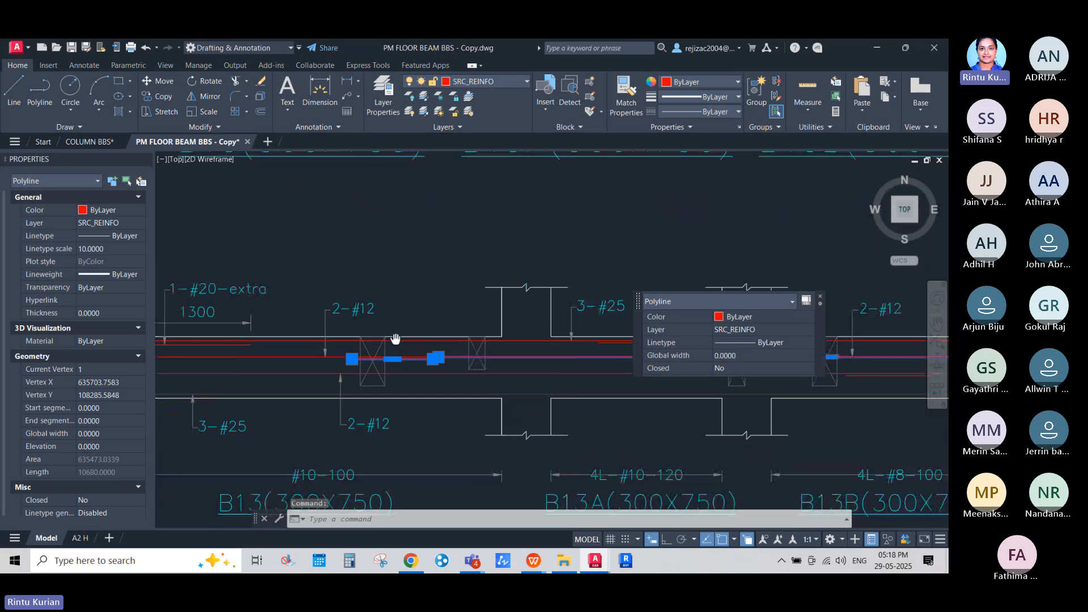
{"action": "scroll", "coordinate": [396, 338], "scroll_direction": "down", "scroll_amount": 4}
{"action": "scroll", "coordinate": [433, 329], "scroll_direction": "up", "scroll_amount": 6}
{"action": "mouse_move", "coordinate": [401, 351]}
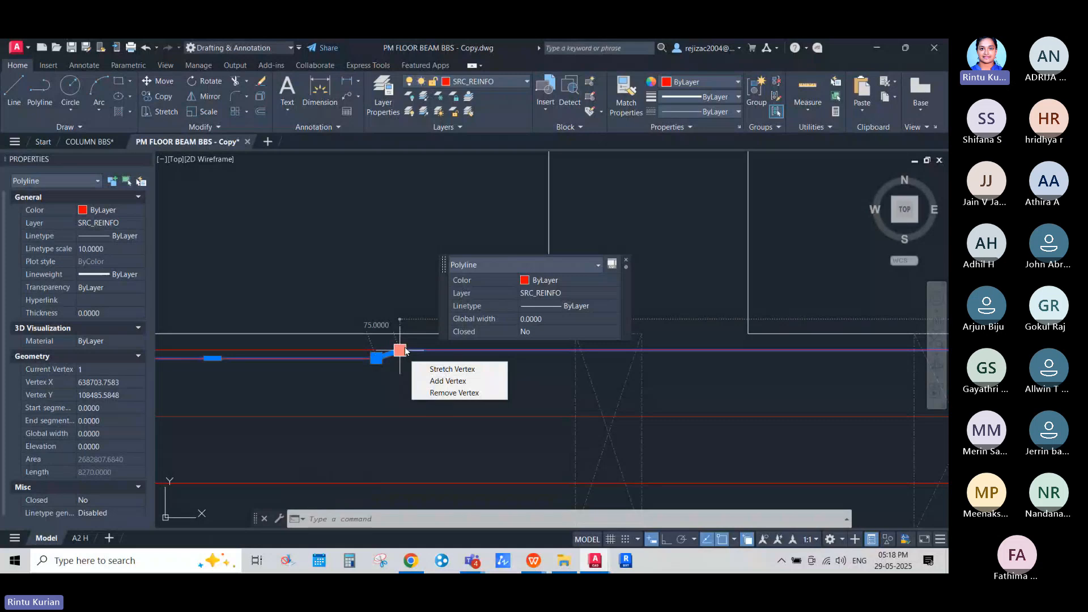
{"action": "key", "text": "Escape"}
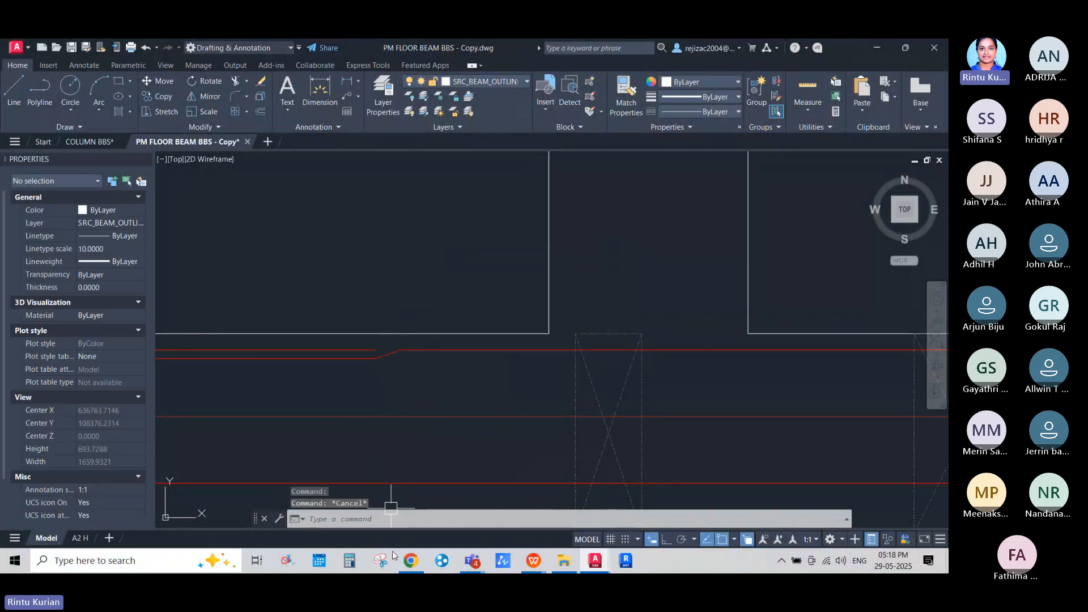
Multiply 12 by 3 in Calculator and close it.
{"action": "left_click", "coordinate": [349, 561]}
{"action": "type", "text": "1"}
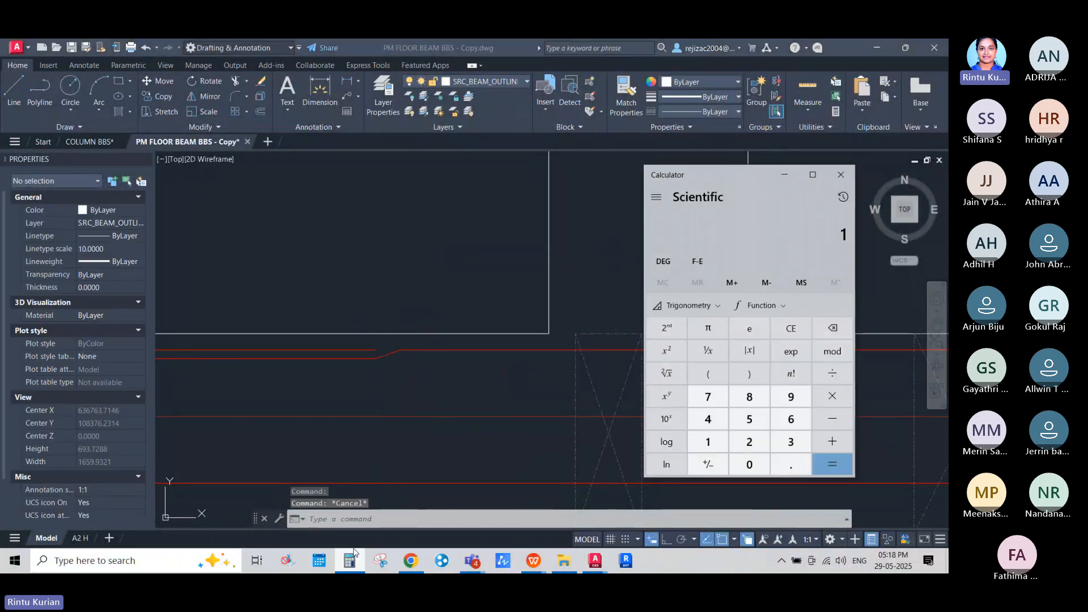
{"action": "type", "text": "2*3"}
{"action": "key", "text": "Return"}
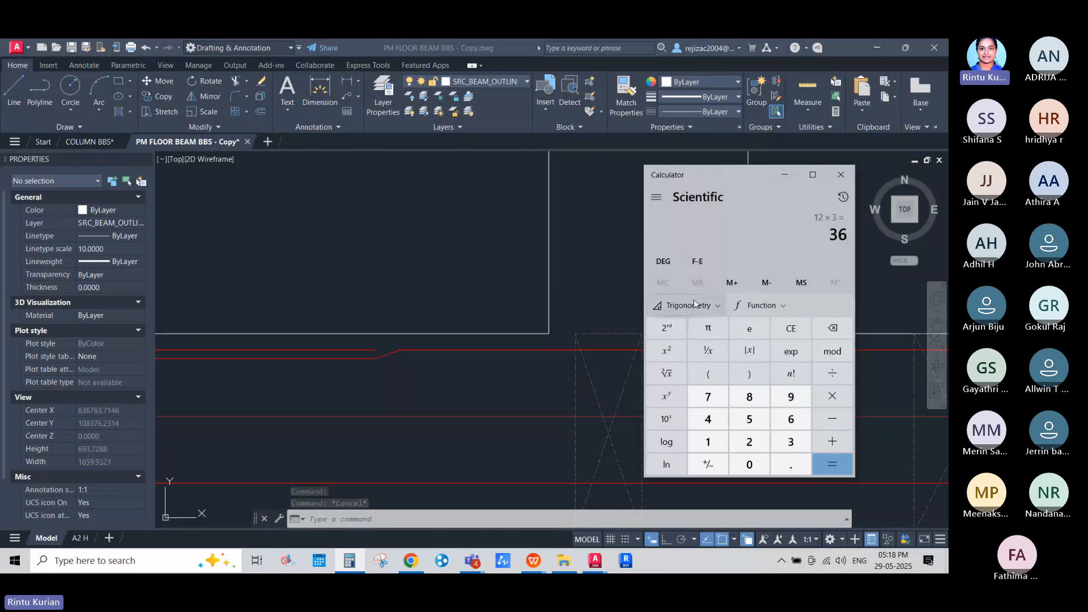
{"action": "left_click", "coordinate": [840, 175]}
Return to the COLUMN BBS drawing and examine the 160 by 160 tie and the 2700 hooked bar shapes in the bar bending schedule.
{"action": "scroll", "coordinate": [602, 485], "scroll_direction": "down", "scroll_amount": 5}
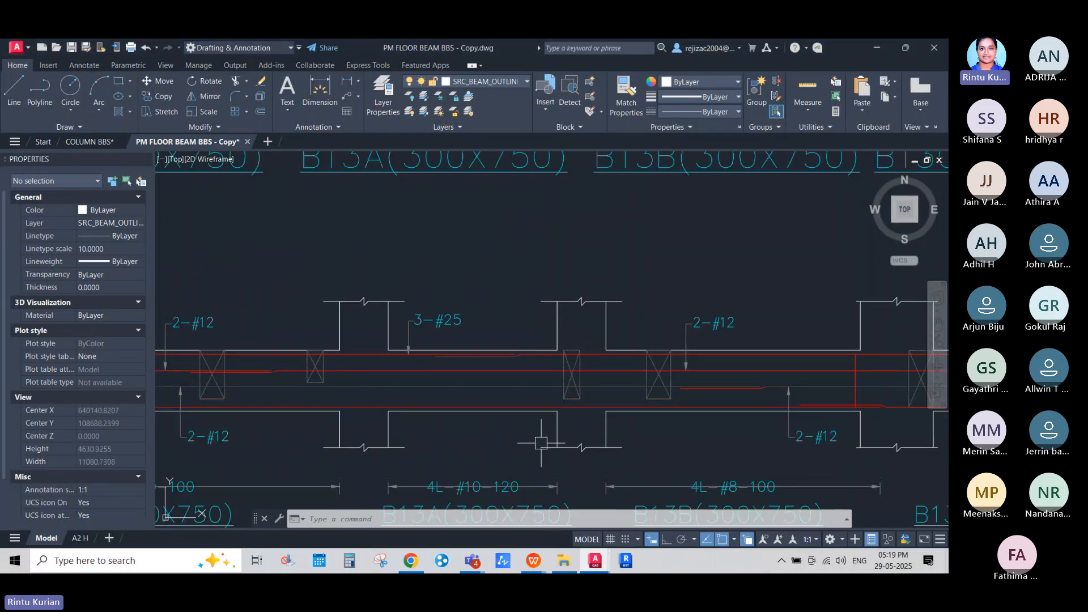
{"action": "scroll", "coordinate": [541, 443], "scroll_direction": "down", "scroll_amount": 6}
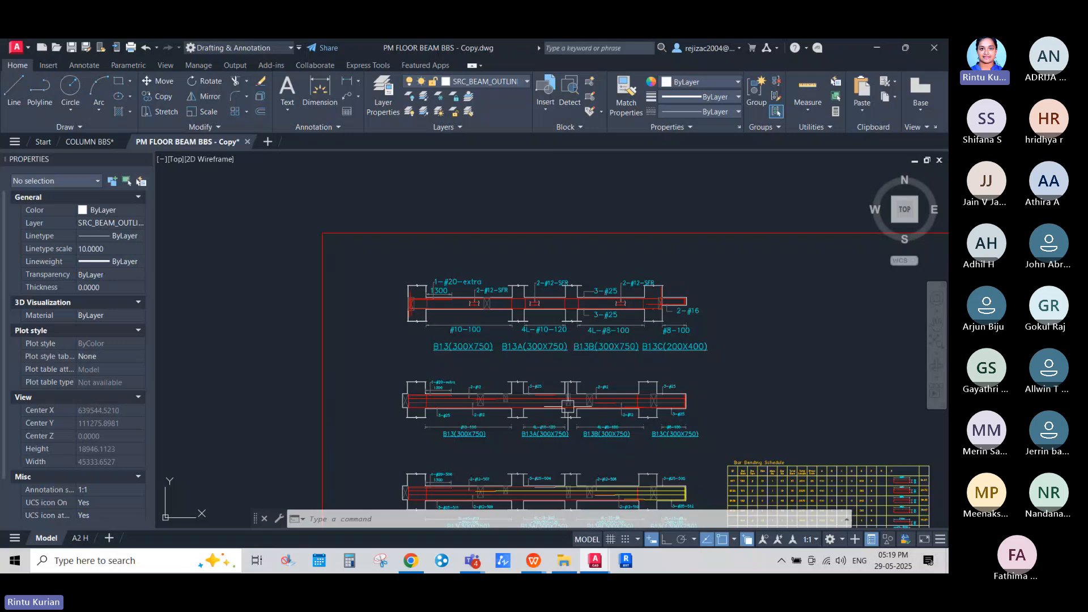
{"action": "left_click", "coordinate": [90, 141]}
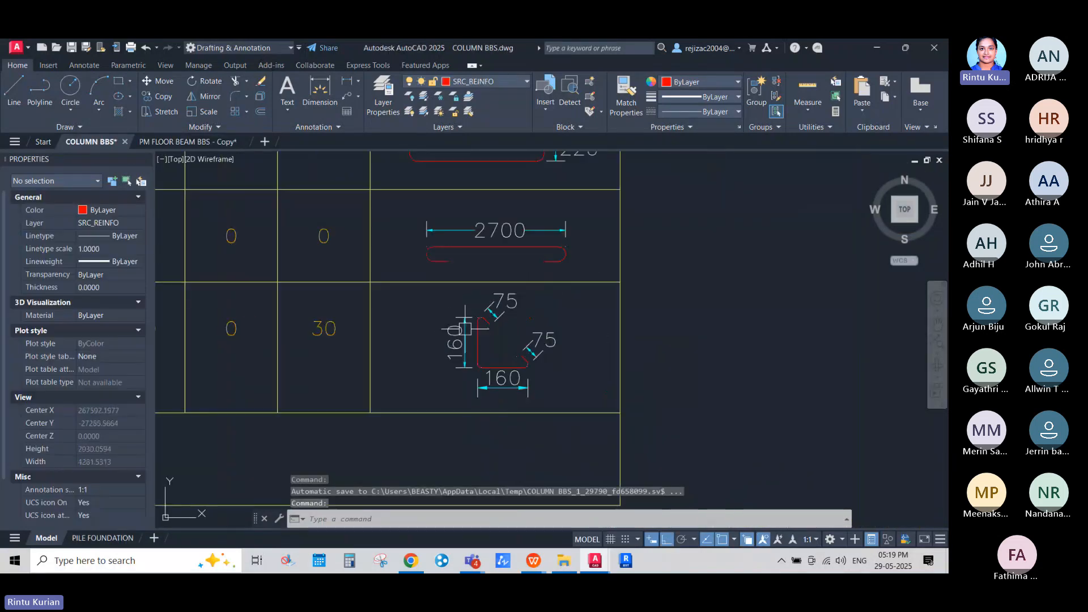
{"action": "scroll", "coordinate": [465, 329], "scroll_direction": "up", "scroll_amount": 6}
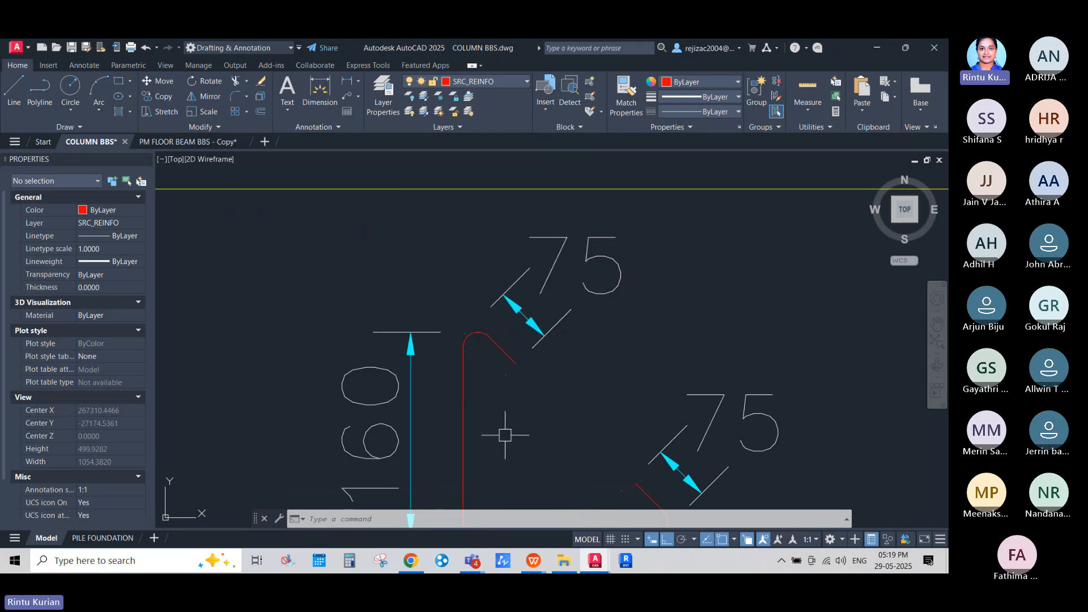
{"action": "scroll", "coordinate": [505, 436], "scroll_direction": "down", "scroll_amount": 6}
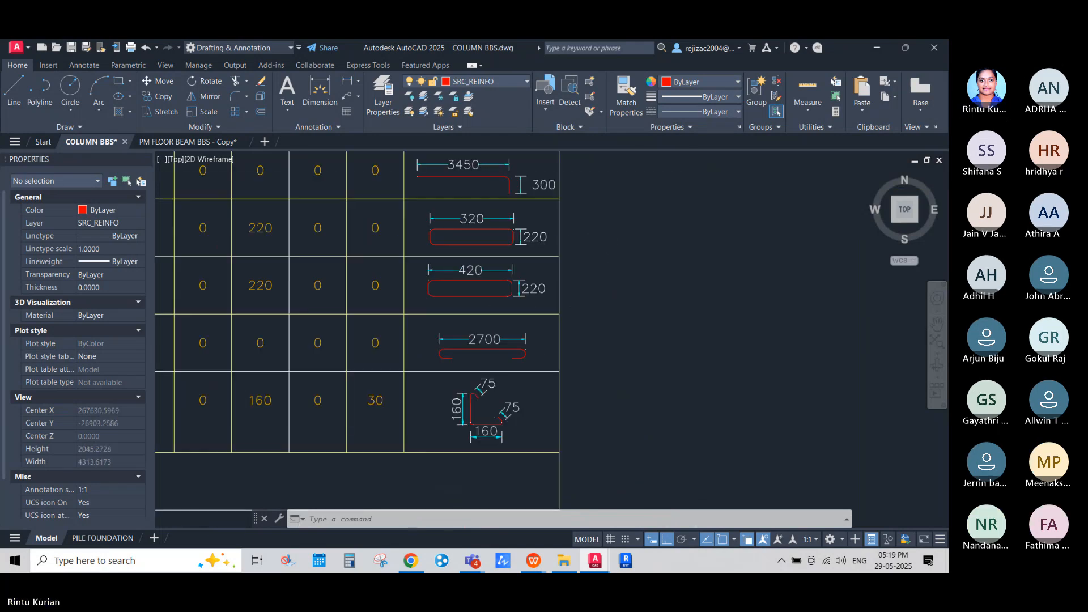
{"action": "scroll", "coordinate": [505, 435], "scroll_direction": "down", "scroll_amount": 3}
{"action": "scroll", "coordinate": [420, 408], "scroll_direction": "up", "scroll_amount": 8}
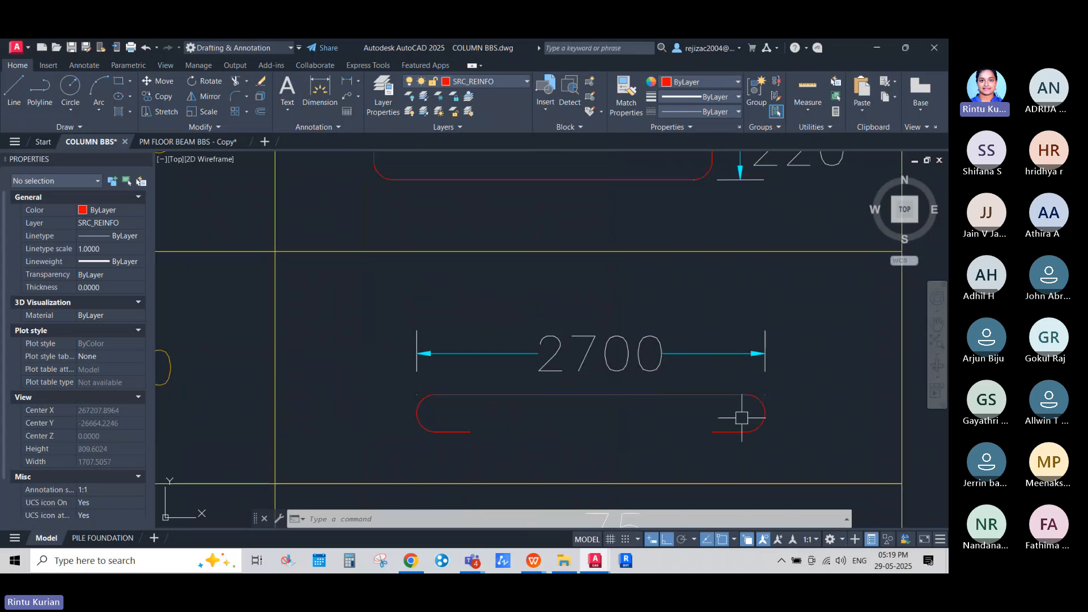
{"action": "scroll", "coordinate": [693, 412], "scroll_direction": "down", "scroll_amount": 2}
{"action": "scroll", "coordinate": [689, 412], "scroll_direction": "down", "scroll_amount": 4}
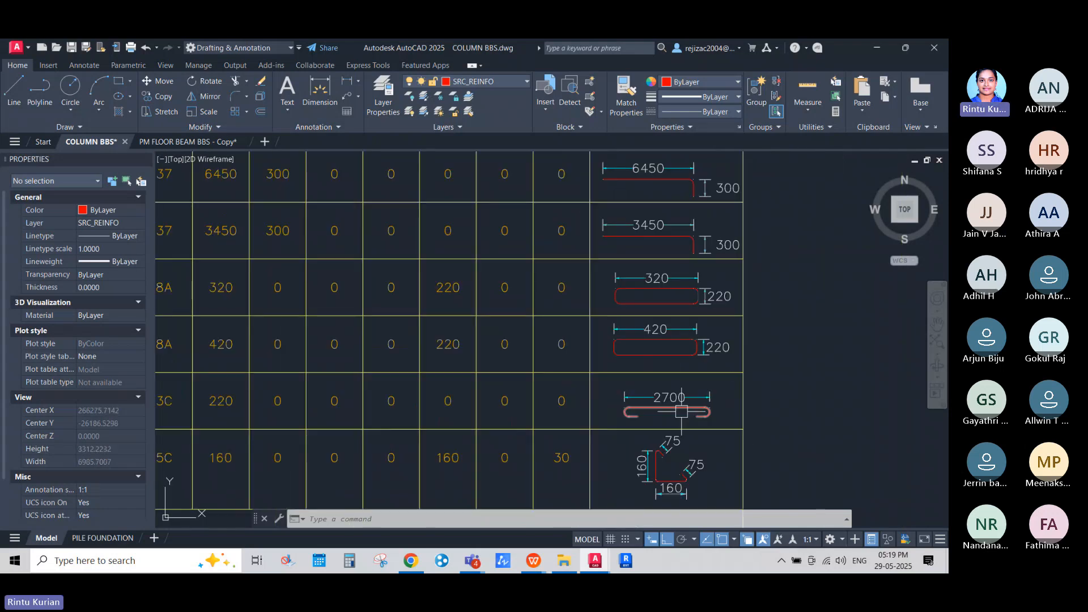
{"action": "scroll", "coordinate": [682, 412], "scroll_direction": "down", "scroll_amount": 5}
Find the column section schedule and examine the tie and hook arrangement of column C1D at 3F.
{"action": "scroll", "coordinate": [631, 226], "scroll_direction": "down", "scroll_amount": 10}
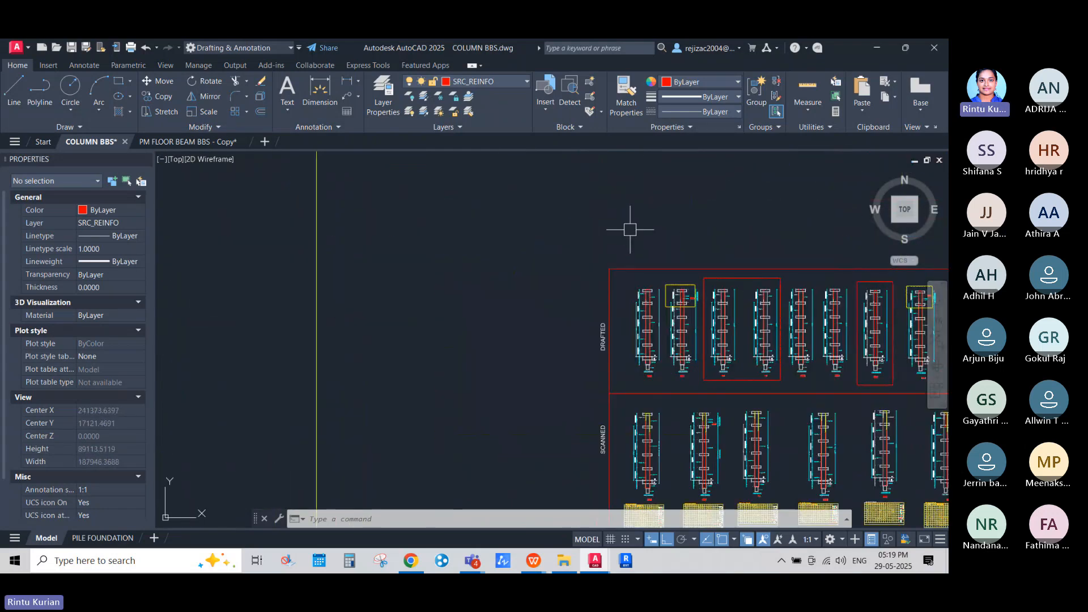
{"action": "scroll", "coordinate": [623, 391], "scroll_direction": "up", "scroll_amount": 10}
{"action": "scroll", "coordinate": [619, 204], "scroll_direction": "up", "scroll_amount": 5}
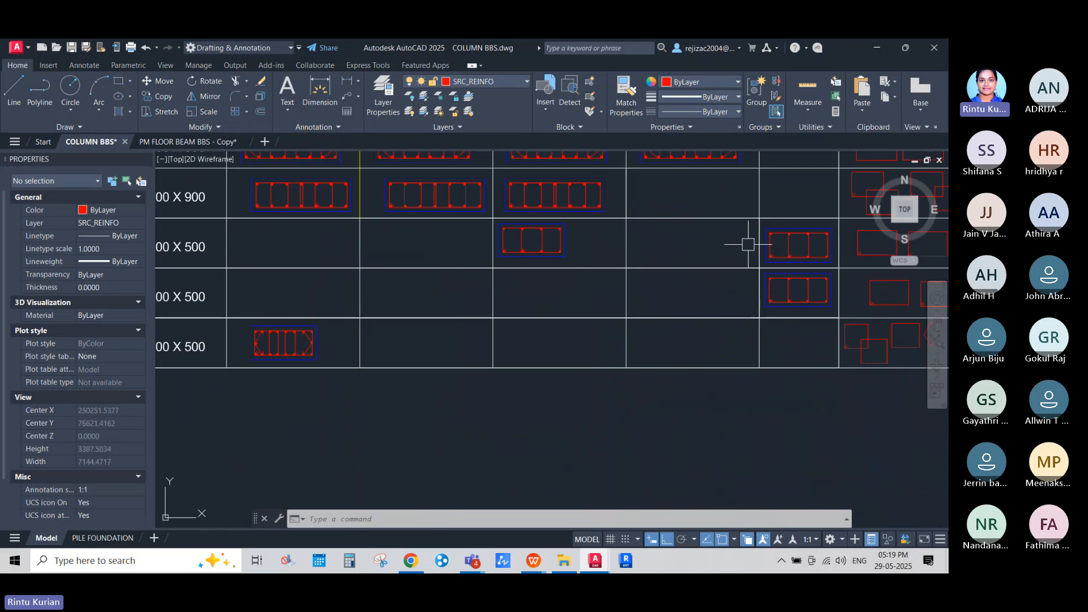
{"action": "middle_click_drag", "start_coordinate": [755, 241], "coordinate": [639, 426]}
{"action": "middle_click_drag", "start_coordinate": [717, 317], "coordinate": [658, 499]}
{"action": "scroll", "coordinate": [725, 389], "scroll_direction": "down", "scroll_amount": 4}
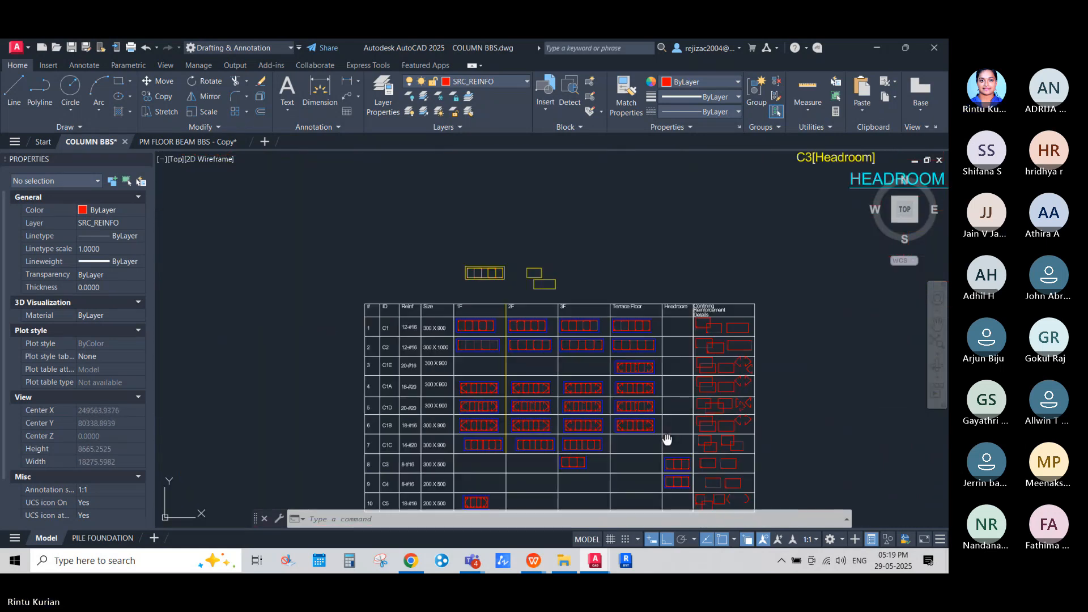
{"action": "middle_click_drag", "start_coordinate": [667, 440], "coordinate": [658, 389]}
{"action": "scroll", "coordinate": [652, 389], "scroll_direction": "up", "scroll_amount": 3}
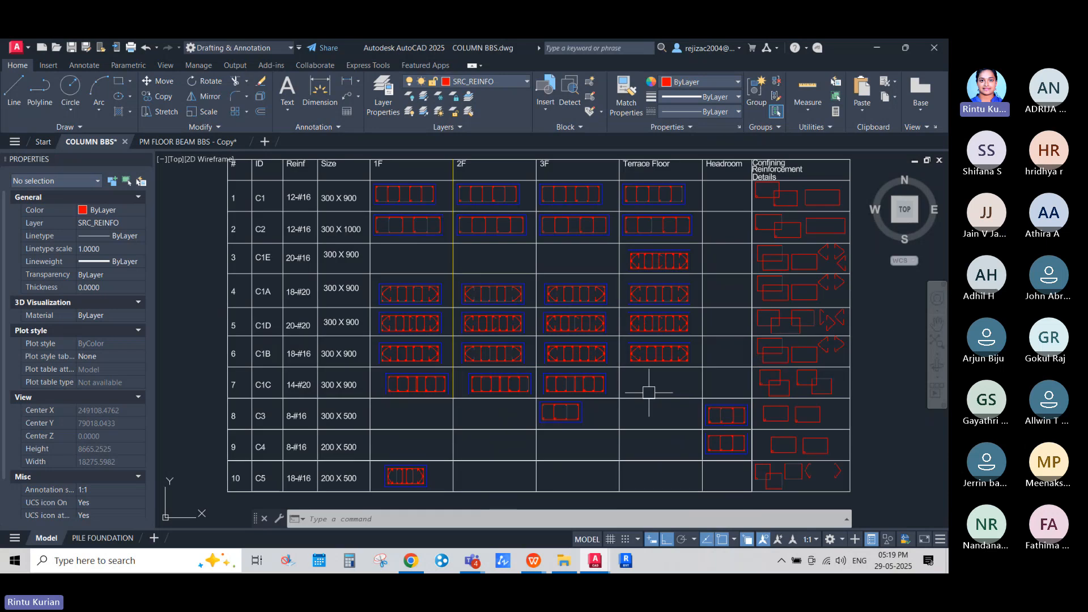
{"action": "scroll", "coordinate": [546, 363], "scroll_direction": "up", "scroll_amount": 4}
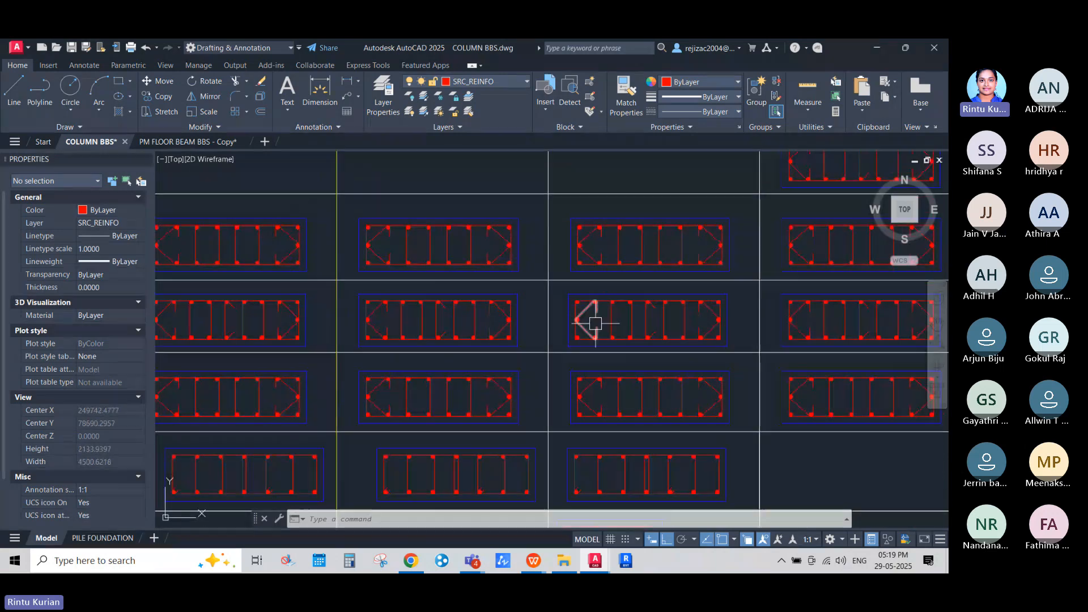
{"action": "scroll", "coordinate": [590, 321], "scroll_direction": "up", "scroll_amount": 4}
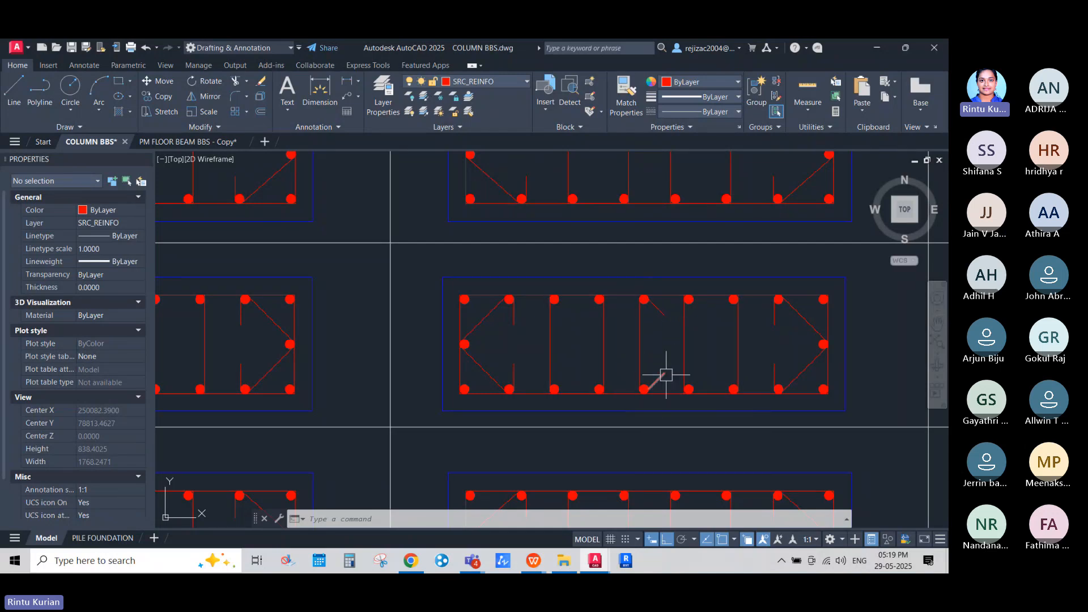
Find the drafted column elevations and examine the C5 (200X500) starter bars between the plinth level and the pile cap.
{"action": "scroll", "coordinate": [628, 299], "scroll_direction": "down", "scroll_amount": 5}
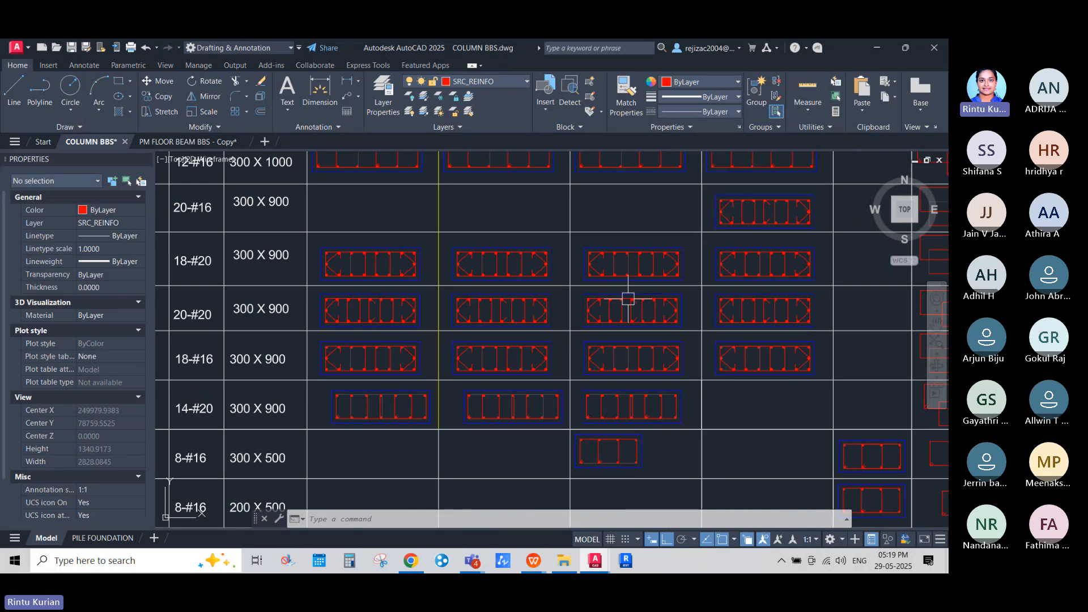
{"action": "scroll", "coordinate": [568, 309], "scroll_direction": "down", "scroll_amount": 10}
{"action": "scroll", "coordinate": [587, 466], "scroll_direction": "up", "scroll_amount": 4}
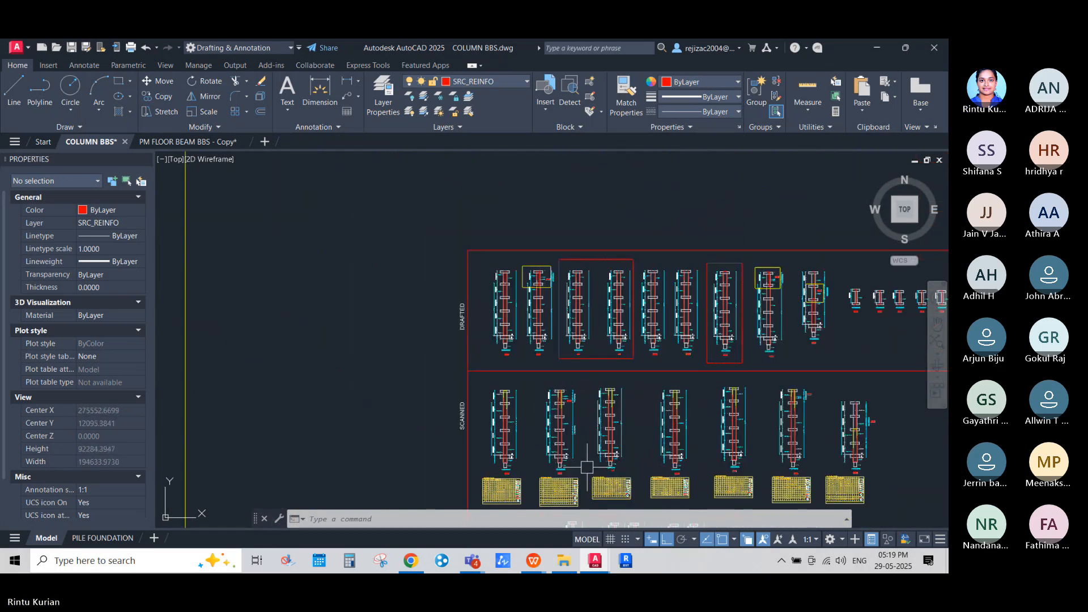
{"action": "middle_click_drag", "start_coordinate": [633, 431], "coordinate": [545, 441]}
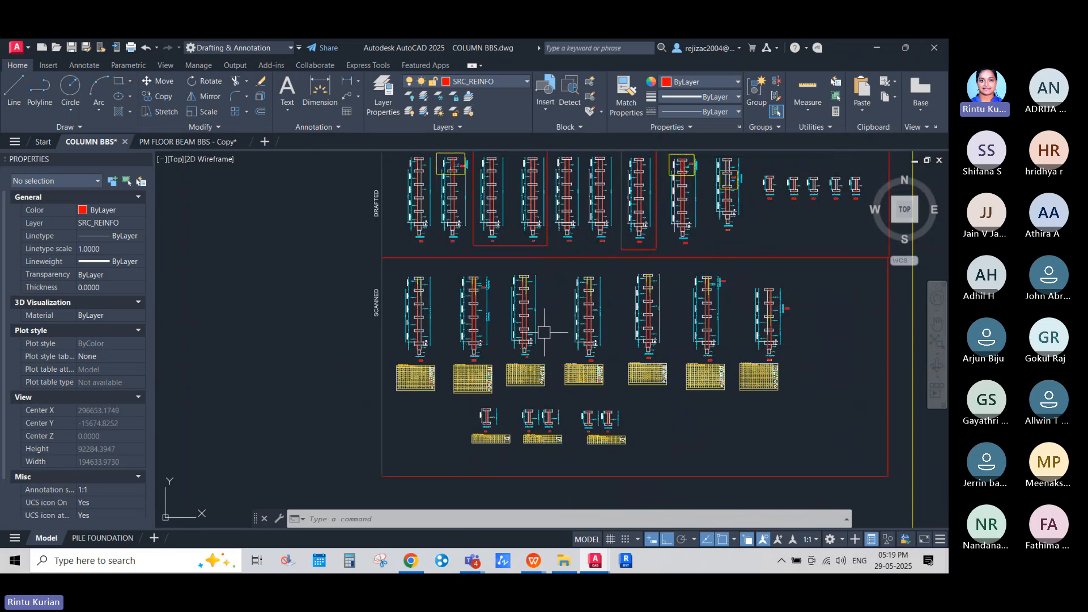
{"action": "middle_click_drag", "start_coordinate": [512, 258], "coordinate": [450, 374]}
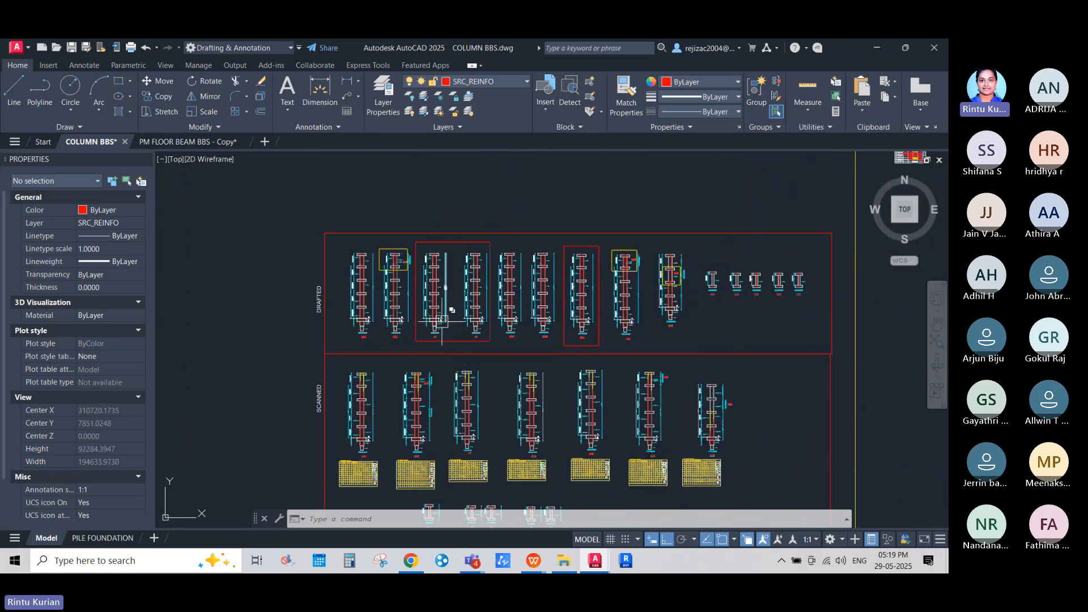
{"action": "scroll", "coordinate": [441, 321], "scroll_direction": "up", "scroll_amount": 10}
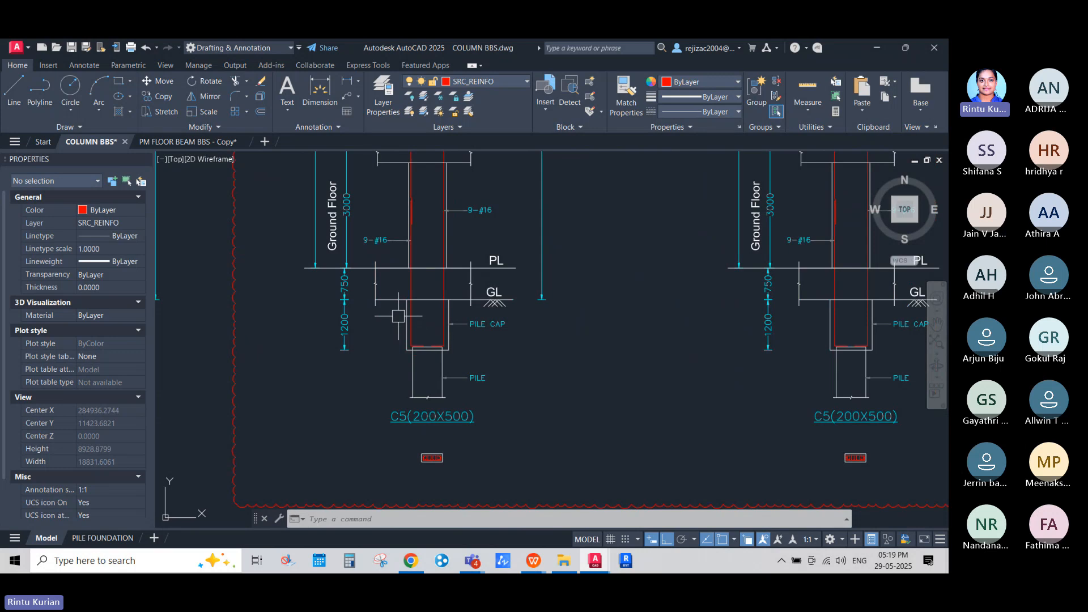
{"action": "scroll", "coordinate": [399, 316], "scroll_direction": "up", "scroll_amount": 2}
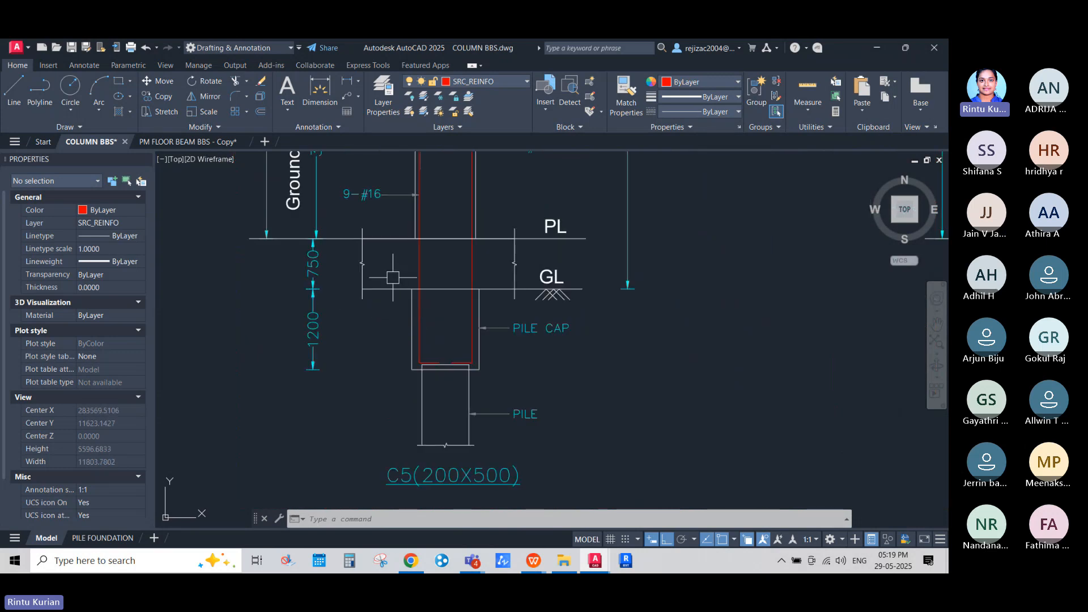
{"action": "scroll", "coordinate": [393, 277], "scroll_direction": "down", "scroll_amount": 8}
{"action": "scroll", "coordinate": [398, 340], "scroll_direction": "up", "scroll_amount": 8}
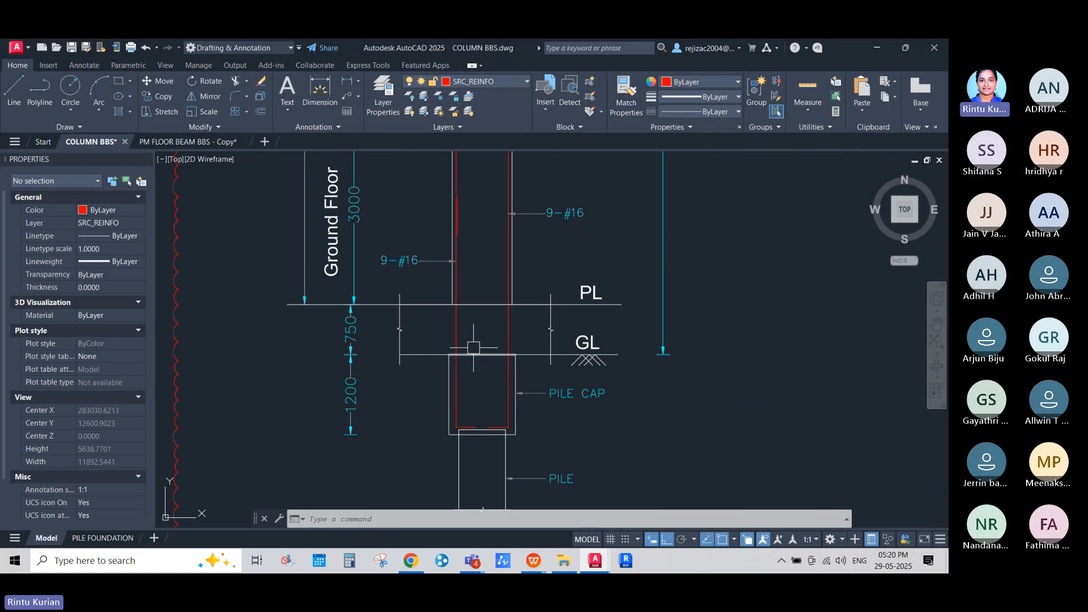
{"action": "scroll", "coordinate": [483, 299], "scroll_direction": "down", "scroll_amount": 5}
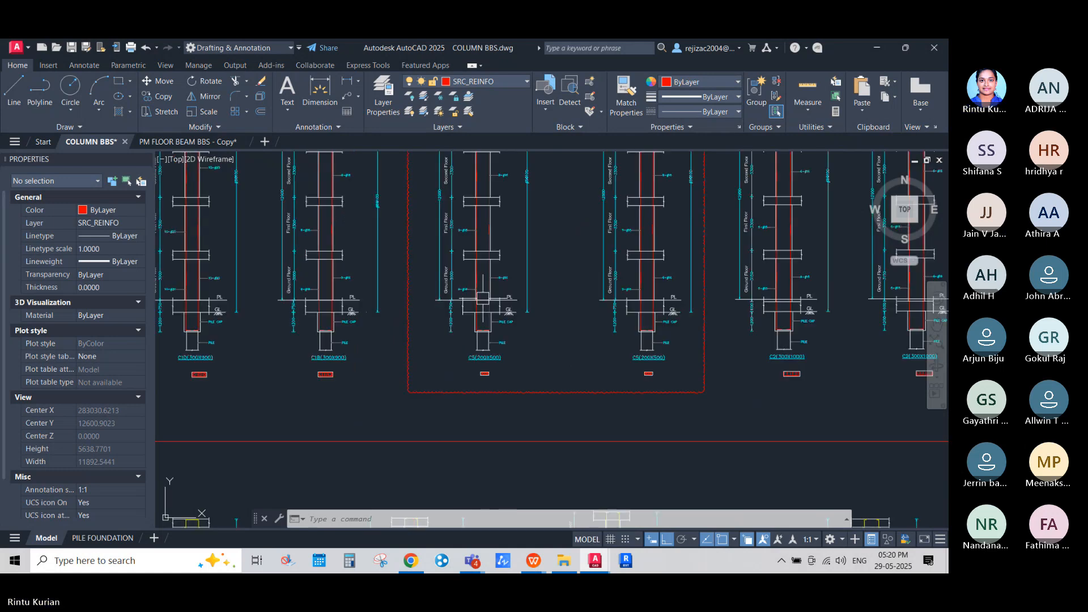
{"action": "scroll", "coordinate": [484, 405], "scroll_direction": "up", "scroll_amount": 3}
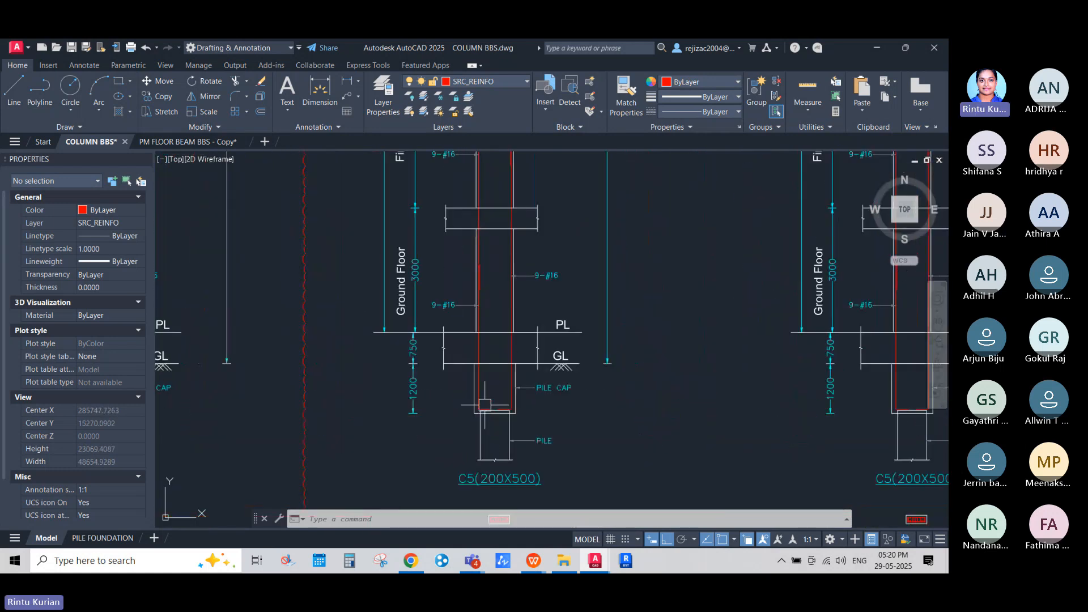
{"action": "scroll", "coordinate": [485, 405], "scroll_direction": "up", "scroll_amount": 5}
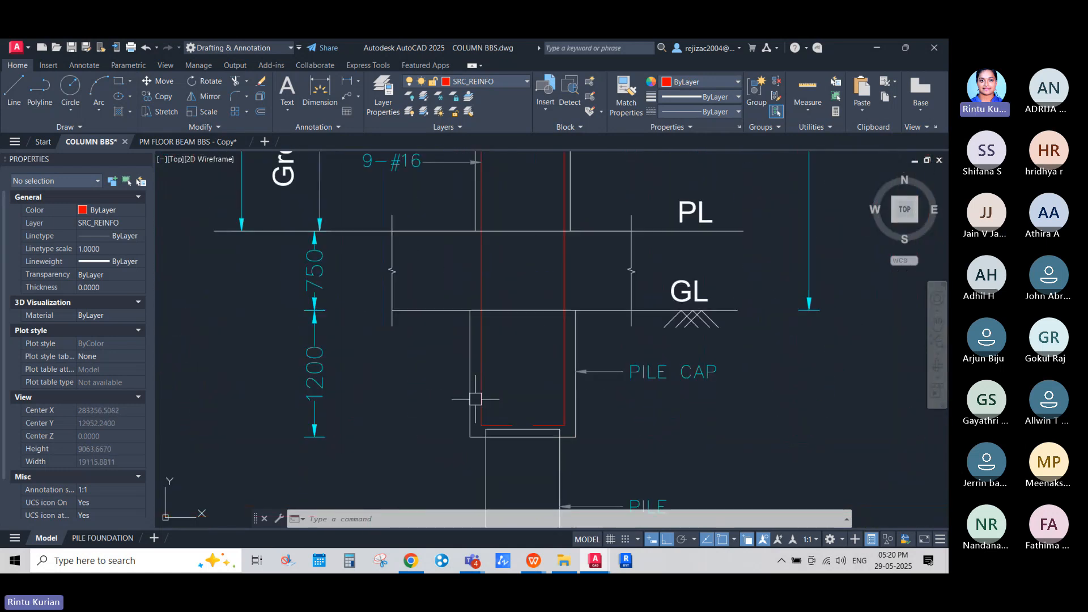
Dimension the left C5 starter bar's vertical leg from PL to its bottom bend, check the measurement and delete the dimension.
{"action": "left_click", "coordinate": [321, 93]}
{"action": "key", "text": "Return"}
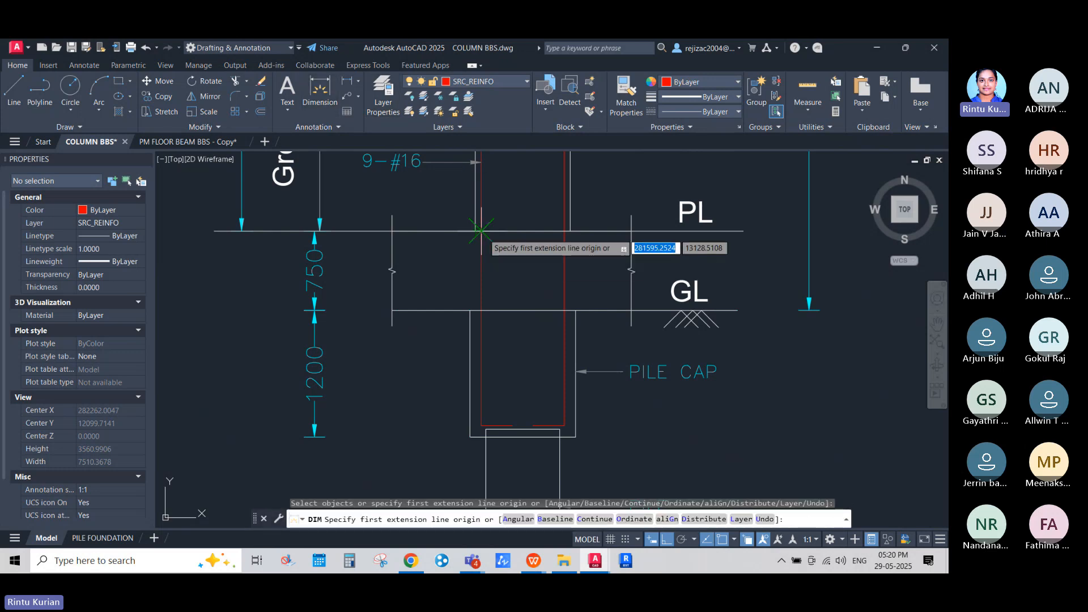
{"action": "left_click", "coordinate": [481, 231]}
{"action": "left_click", "coordinate": [481, 425]}
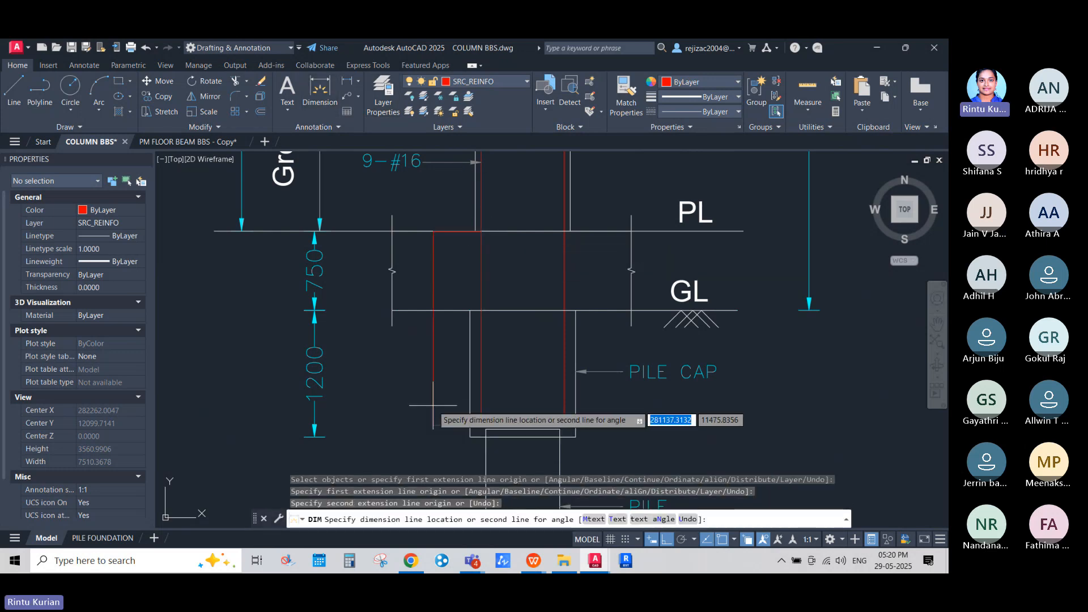
{"action": "left_click", "coordinate": [430, 405]}
{"action": "key", "text": "Return"}
{"action": "key", "text": "Return"}
{"action": "left_click", "coordinate": [430, 401]}
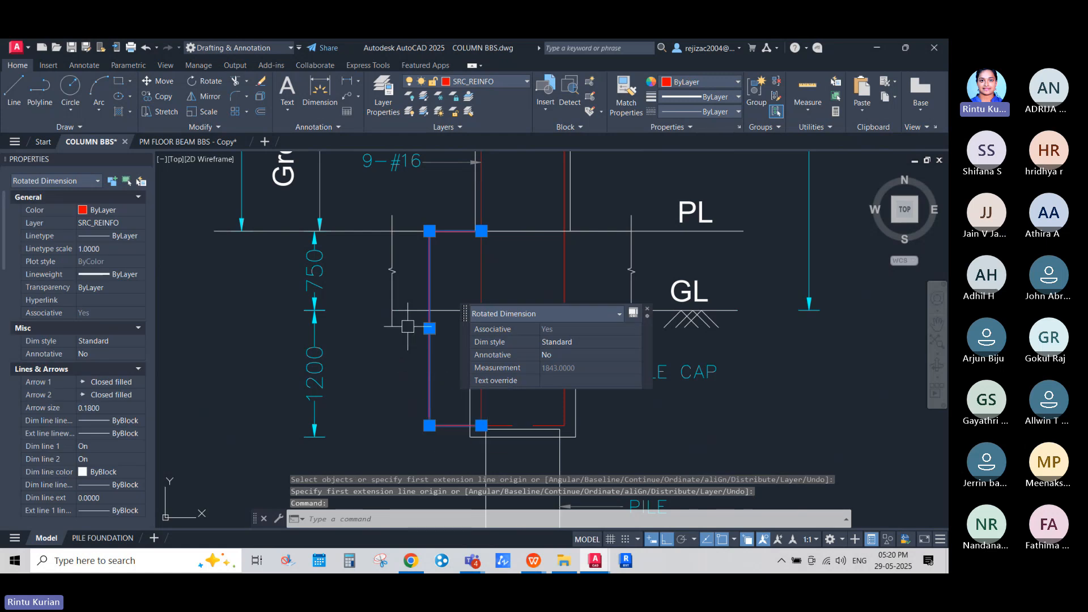
{"action": "key", "text": "Delete"}
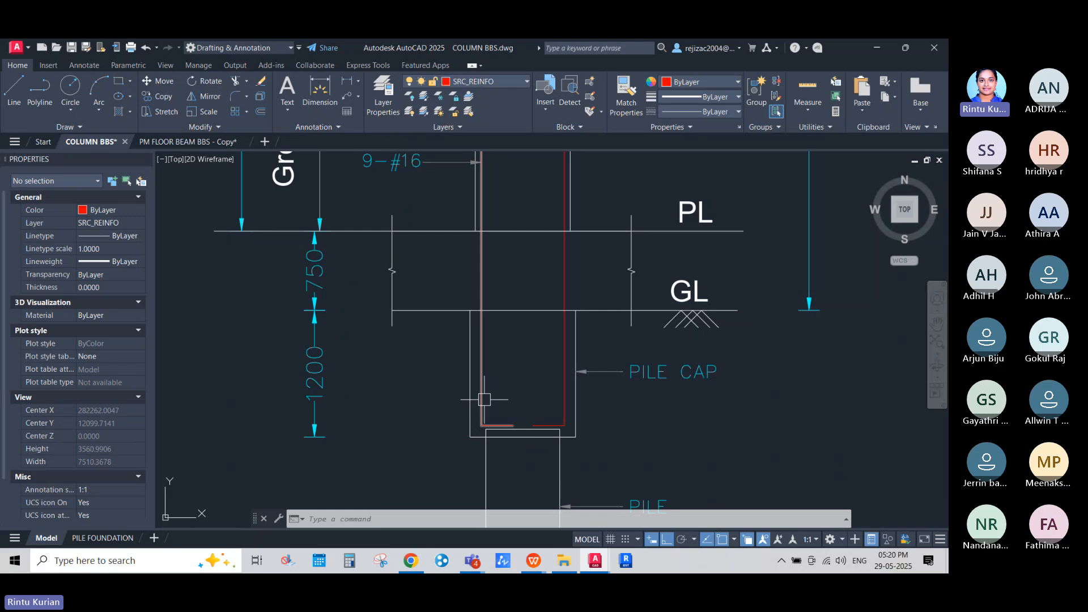
Switch to the ST 200-225 SIGNED PDF in WPS and go to the general notes sheet on page 1.
{"action": "left_click", "coordinate": [533, 561]}
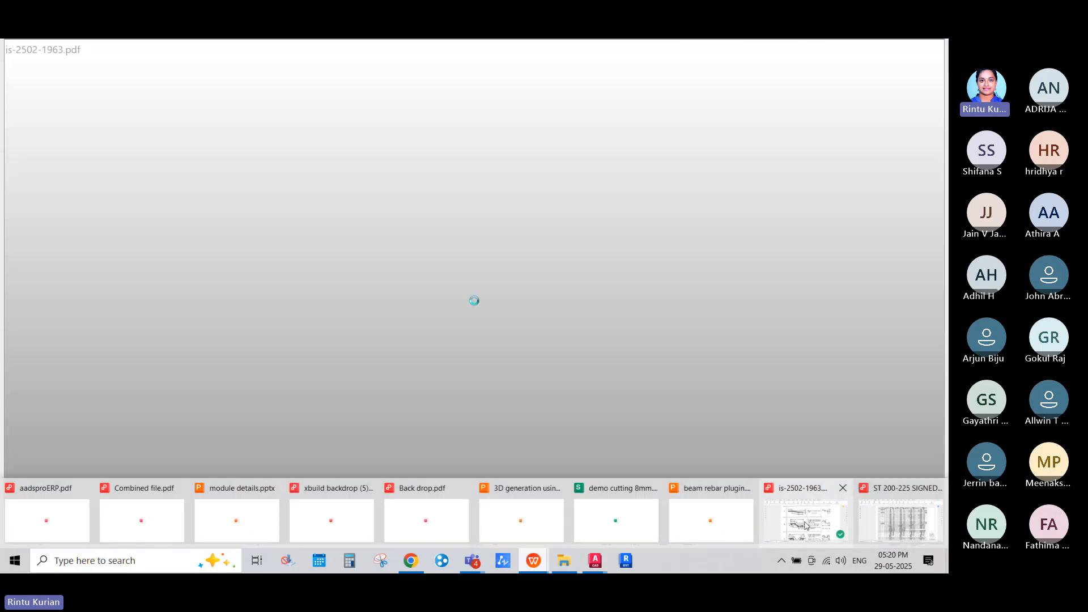
{"action": "left_click", "coordinate": [805, 525]}
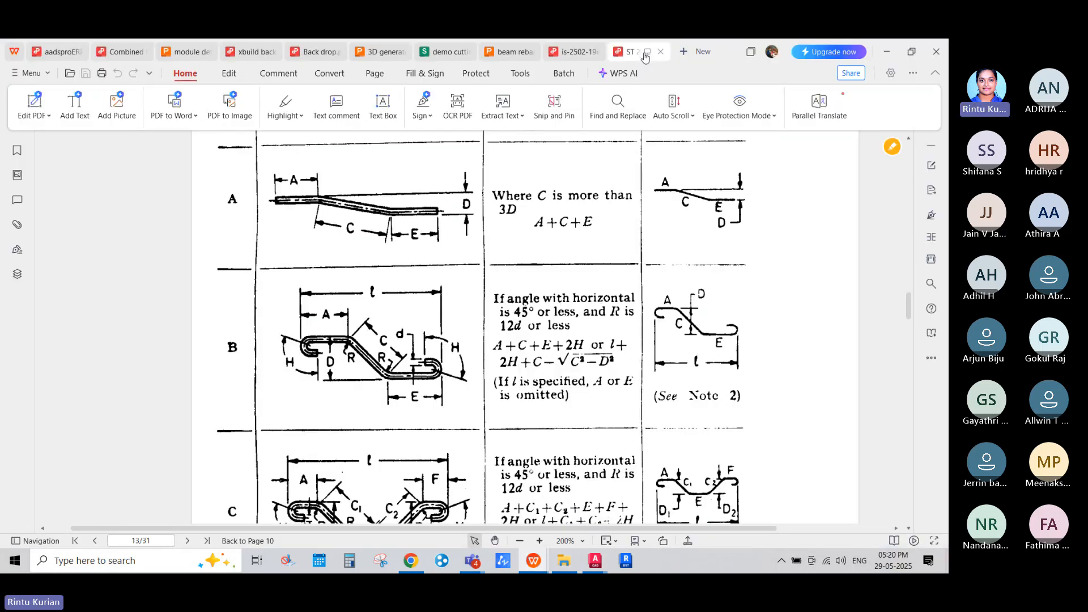
{"action": "left_click", "coordinate": [623, 58]}
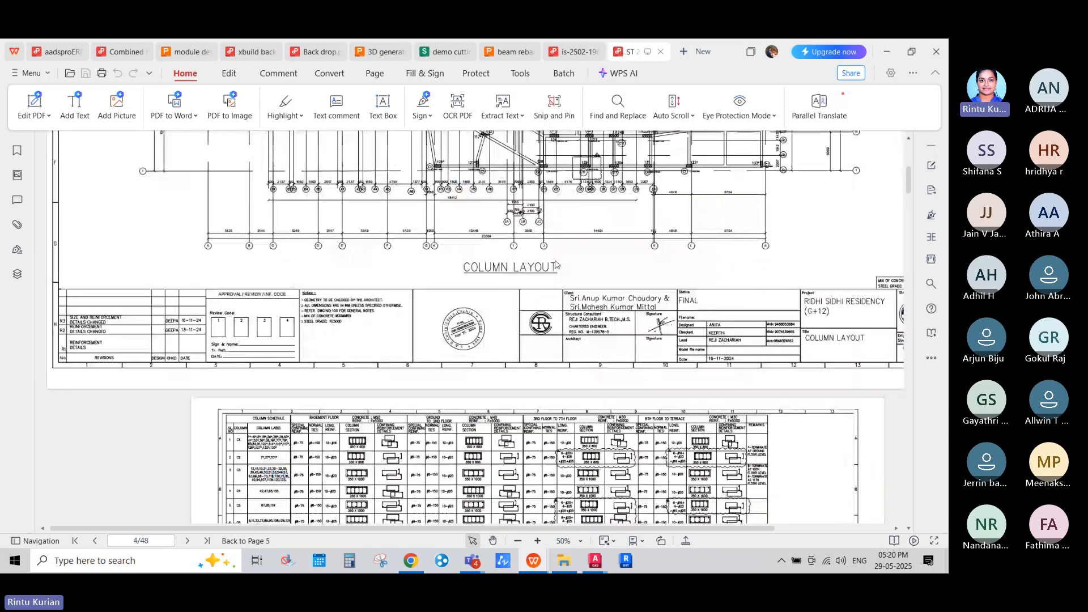
{"action": "scroll", "coordinate": [556, 264], "scroll_direction": "up", "scroll_amount": 10}
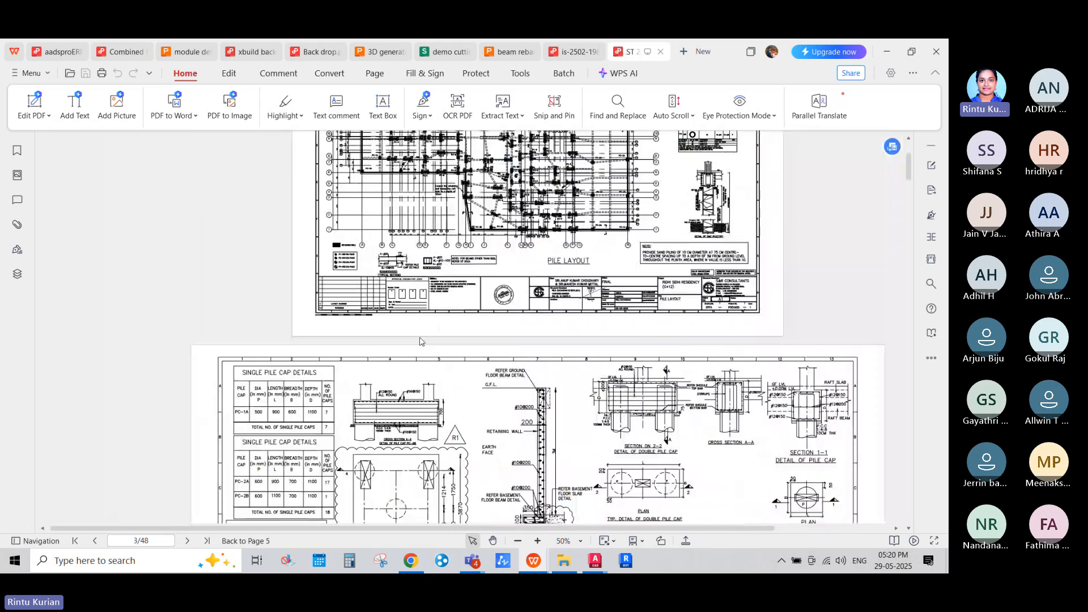
{"action": "scroll", "coordinate": [420, 341], "scroll_direction": "up", "scroll_amount": 6}
{"action": "scroll", "coordinate": [406, 389], "scroll_direction": "up", "scroll_amount": 1}
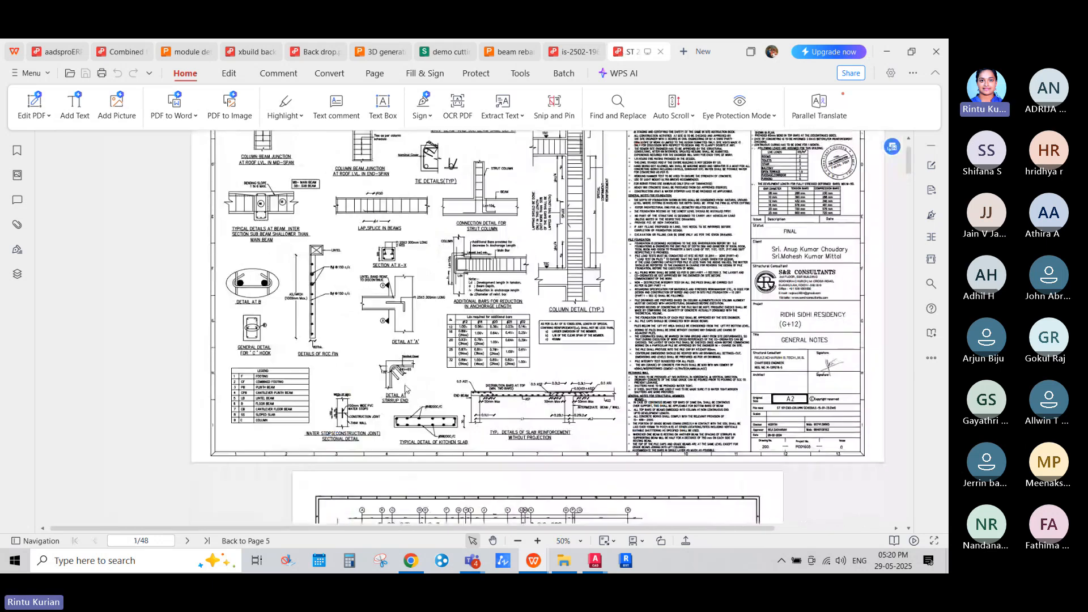
Examine the strut column connection detail with its Ld+10db anchorage and the surrounding typical details on the general notes sheet.
{"action": "scroll", "coordinate": [518, 264], "scroll_direction": "up", "scroll_amount": 5, "text": "ctrl"}
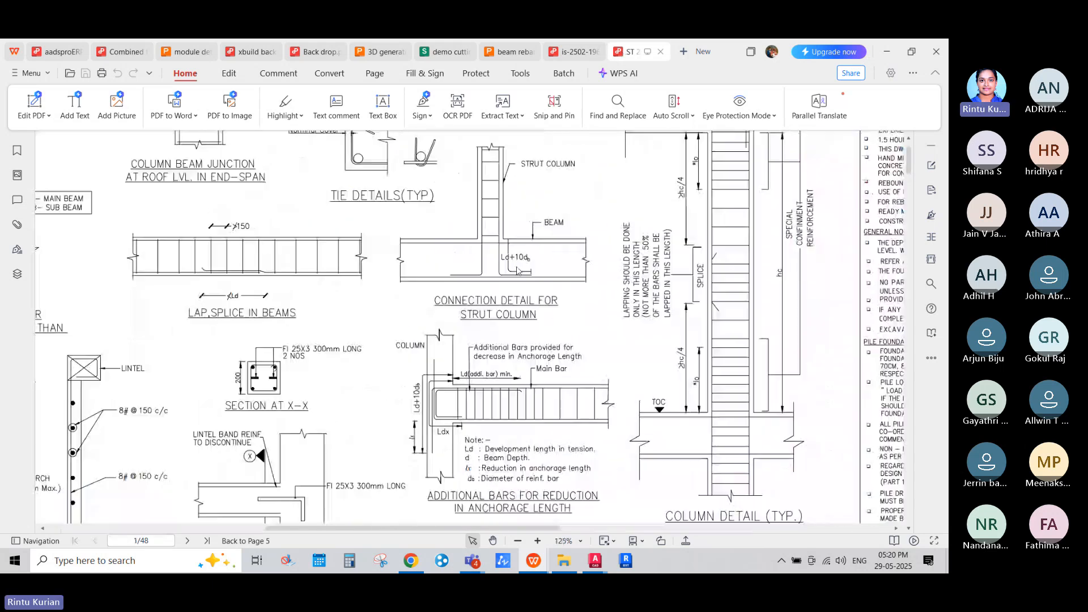
{"action": "scroll", "coordinate": [517, 262], "scroll_direction": "up", "scroll_amount": 1, "text": "ctrl"}
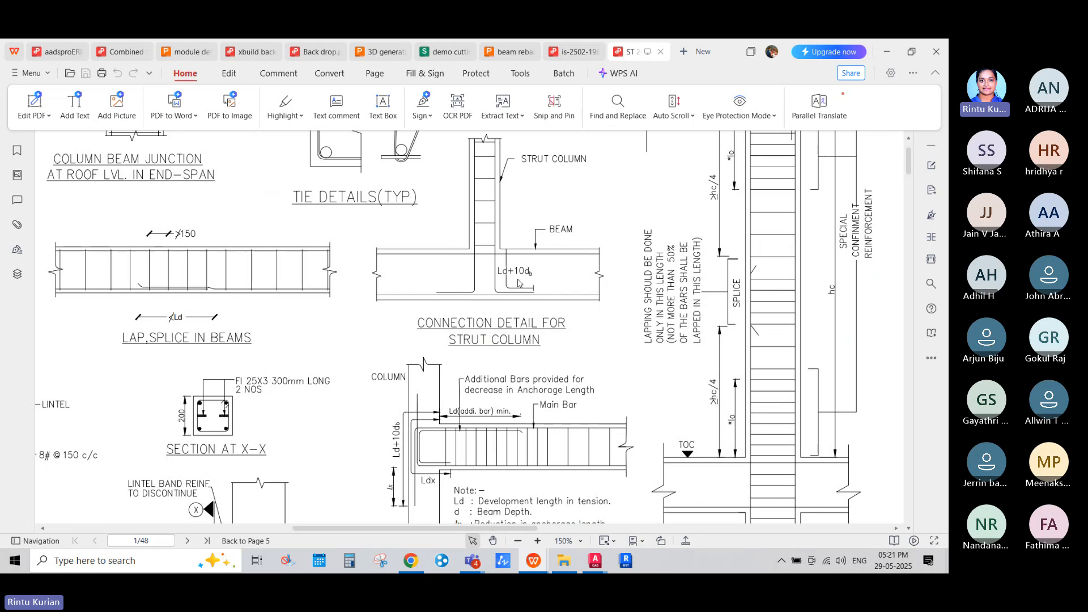
{"action": "scroll", "coordinate": [660, 239], "scroll_direction": "down", "scroll_amount": 3}
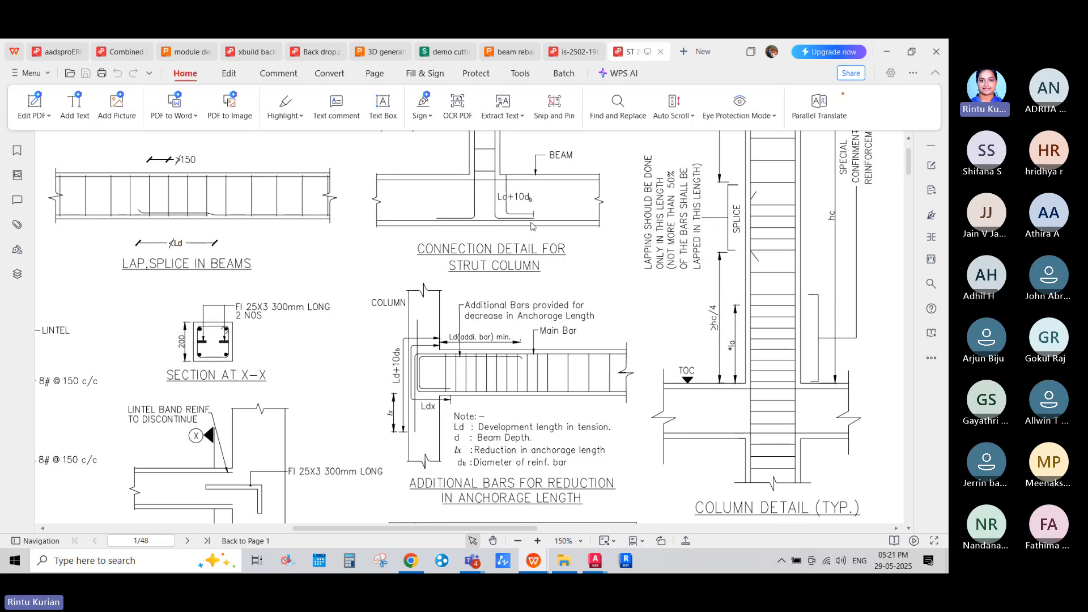
{"action": "scroll", "coordinate": [532, 227], "scroll_direction": "down", "scroll_amount": 1, "text": "ctrl"}
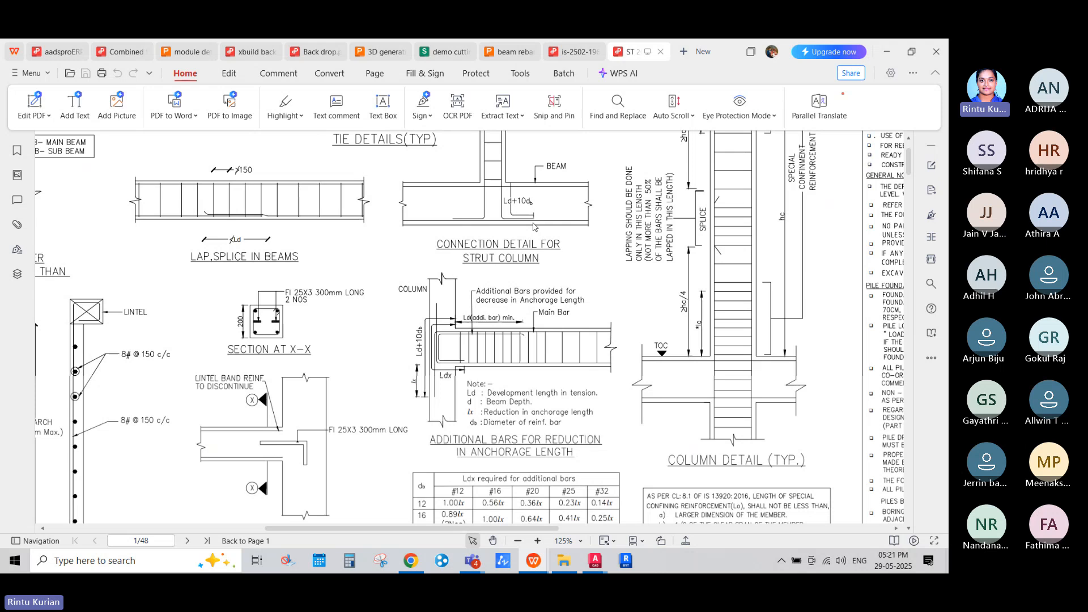
{"action": "scroll", "coordinate": [533, 227], "scroll_direction": "down", "scroll_amount": 2, "text": "ctrl"}
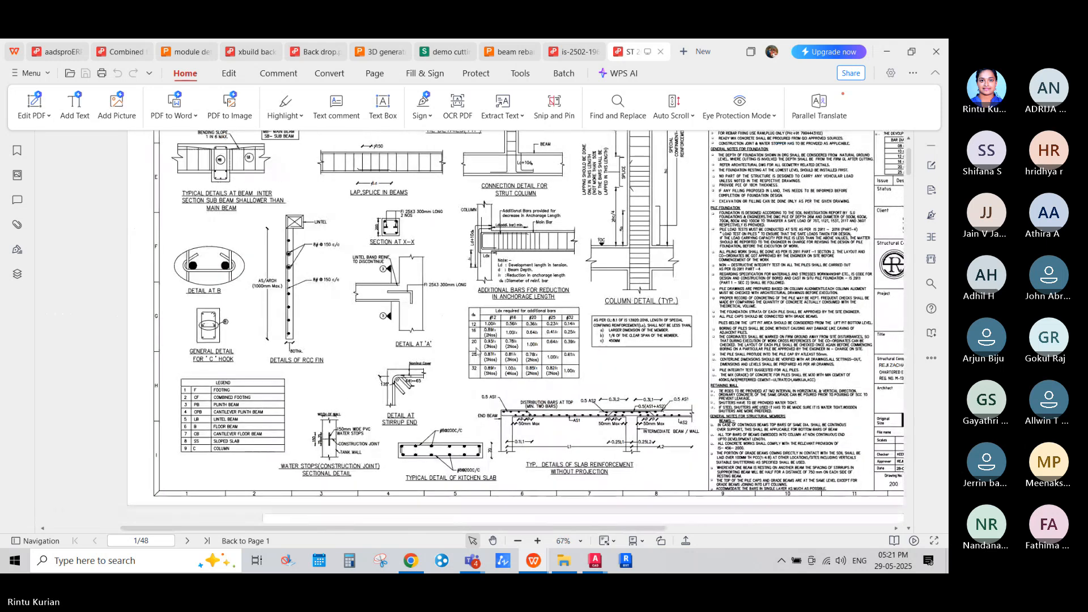
{"action": "scroll", "coordinate": [478, 352], "scroll_direction": "up", "scroll_amount": 5}
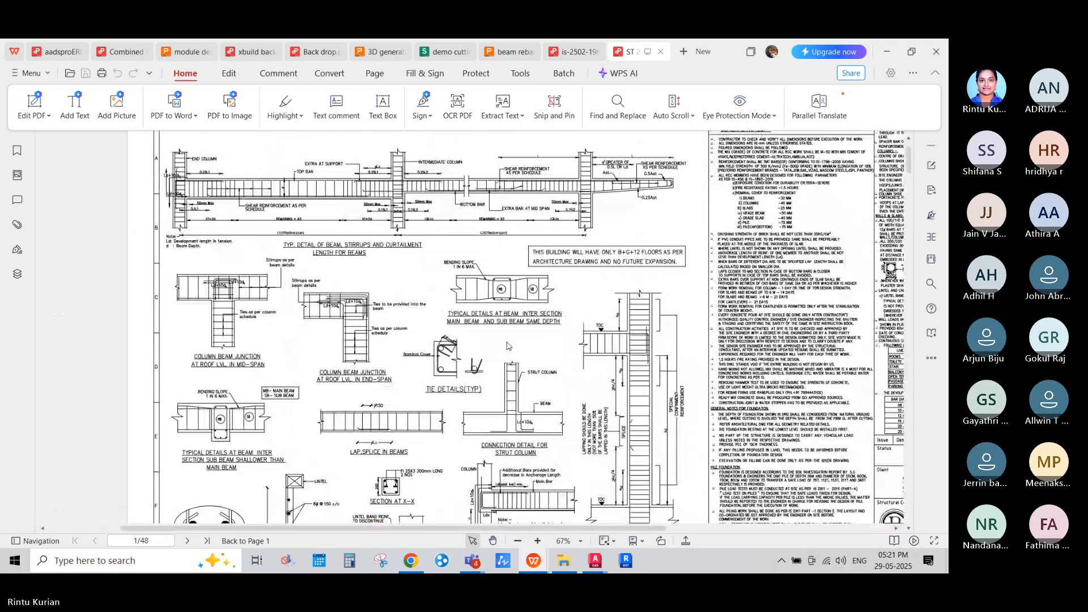
{"action": "scroll", "coordinate": [509, 346], "scroll_direction": "down", "scroll_amount": 10}
Return to the COLUMN BBS drawing and check the length of the left C5 starter bar's bottom bend, leaving nothing selected.
{"action": "key", "text": "alt+Tab"}
{"action": "left_click", "coordinate": [381, 415]}
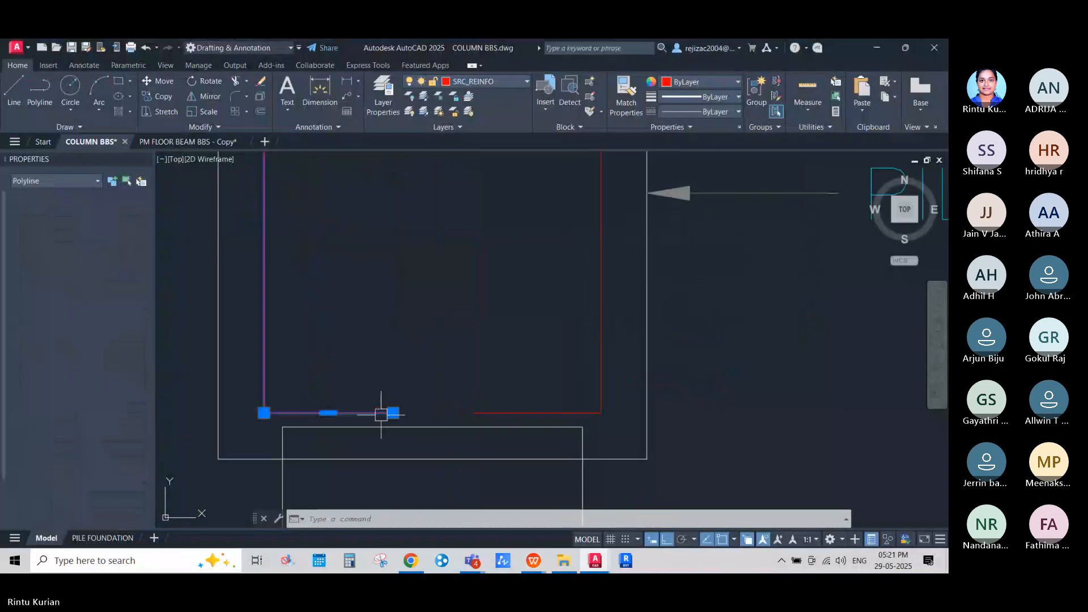
{"action": "mouse_move", "coordinate": [391, 415]}
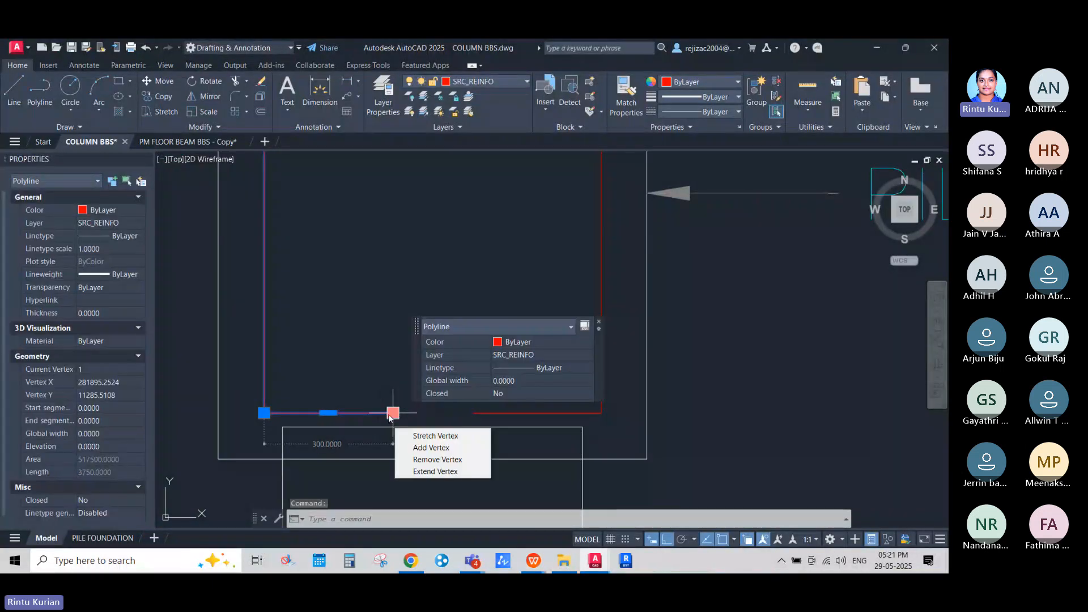
{"action": "scroll", "coordinate": [392, 398], "scroll_direction": "down", "scroll_amount": 6}
{"action": "key", "text": "Escape"}
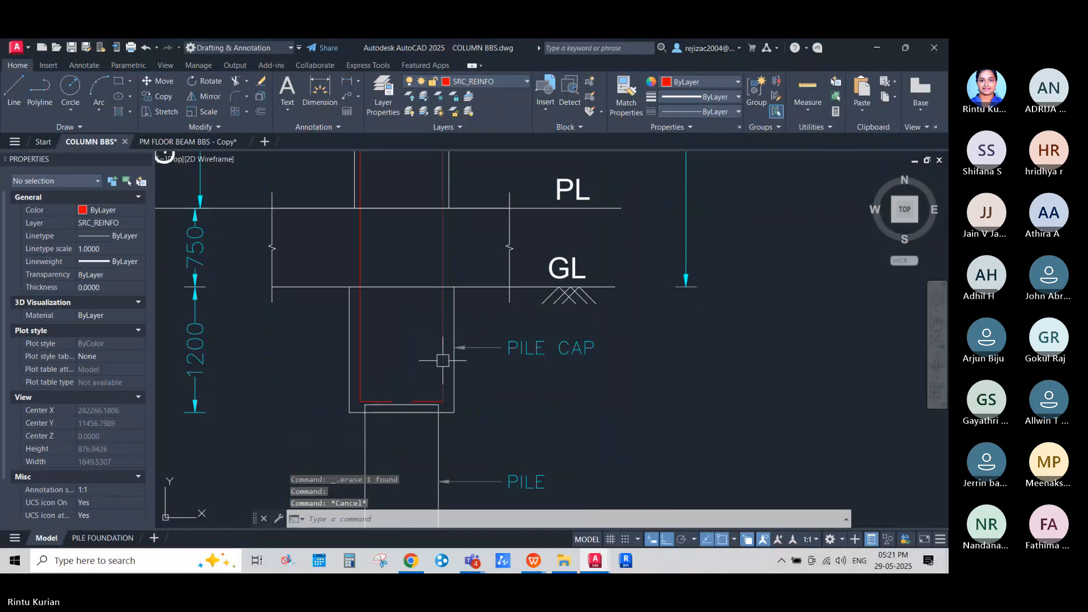
Examine the C5 bars at the pile cap again and return to the overview of the drafted and scanned column elevations.
{"action": "scroll", "coordinate": [446, 356], "scroll_direction": "down", "scroll_amount": 4}
{"action": "scroll", "coordinate": [433, 375], "scroll_direction": "up", "scroll_amount": 6}
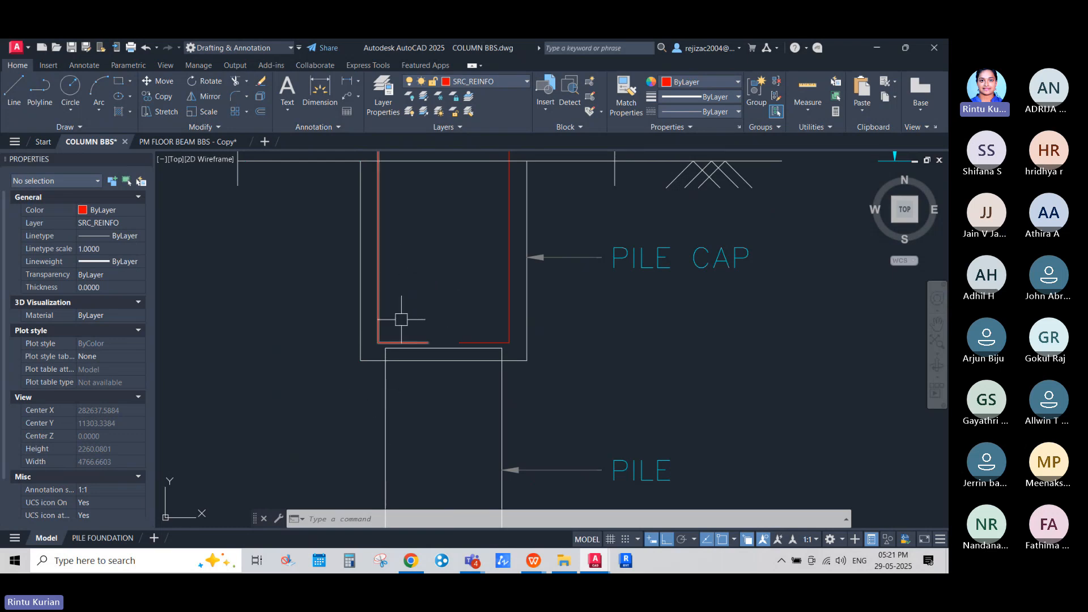
{"action": "scroll", "coordinate": [376, 301], "scroll_direction": "down", "scroll_amount": 5}
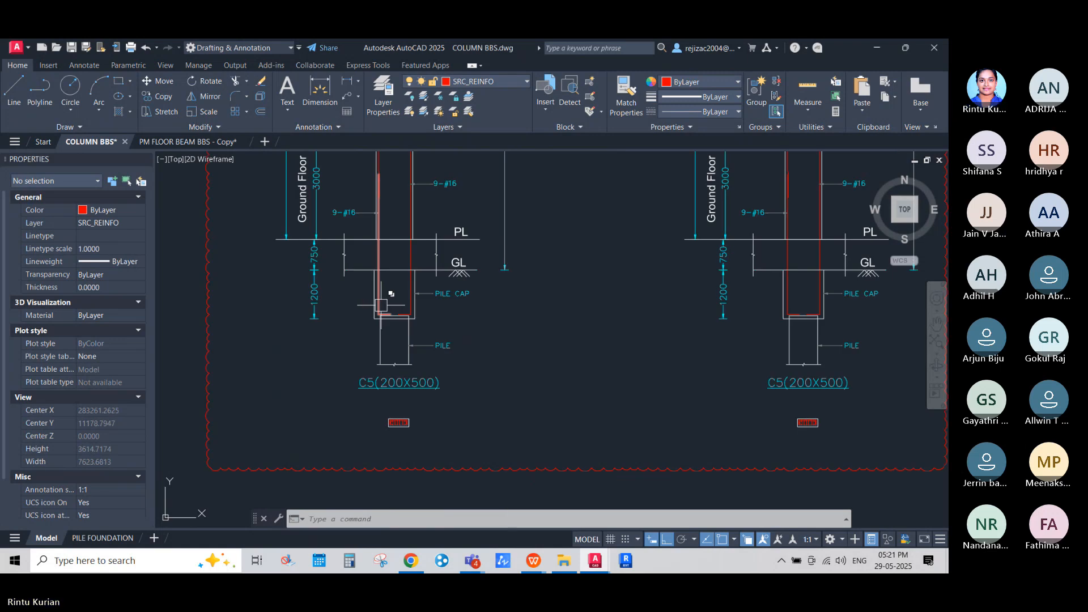
{"action": "scroll", "coordinate": [410, 324], "scroll_direction": "down", "scroll_amount": 4}
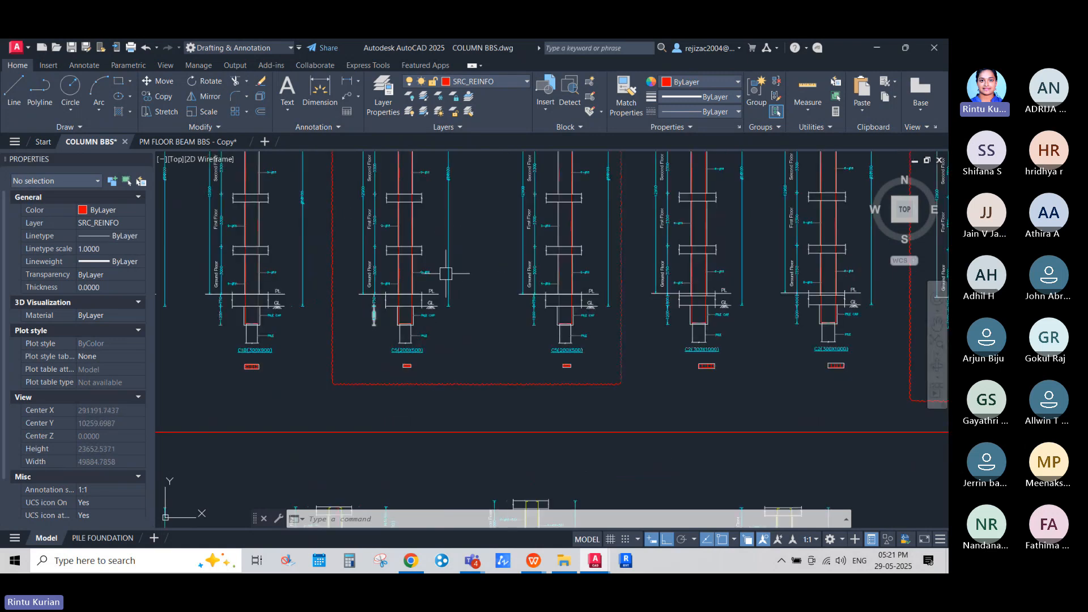
{"action": "scroll", "coordinate": [446, 274], "scroll_direction": "down", "scroll_amount": 4}
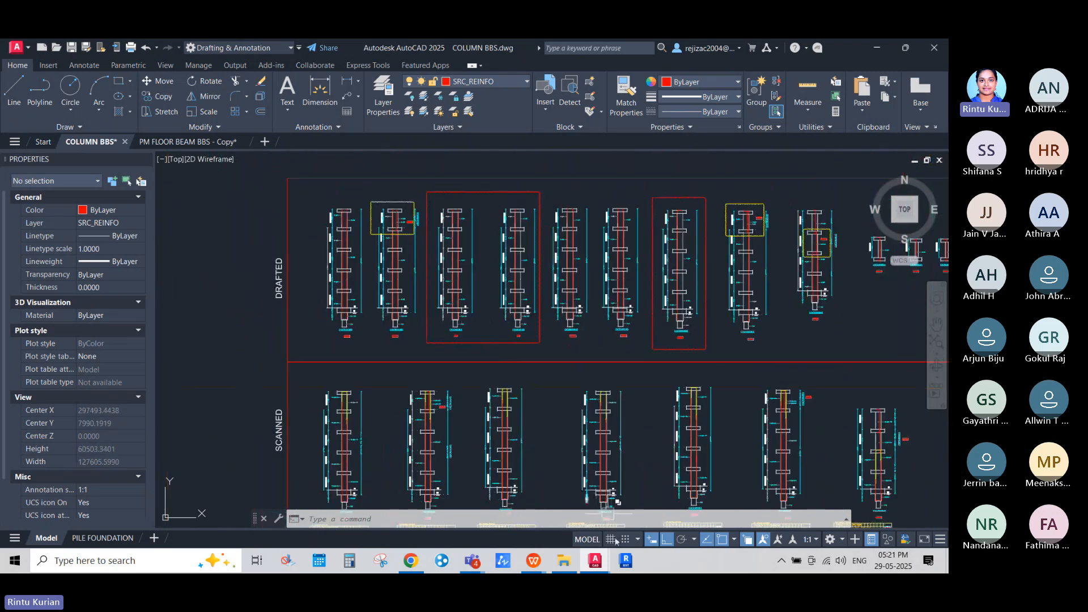